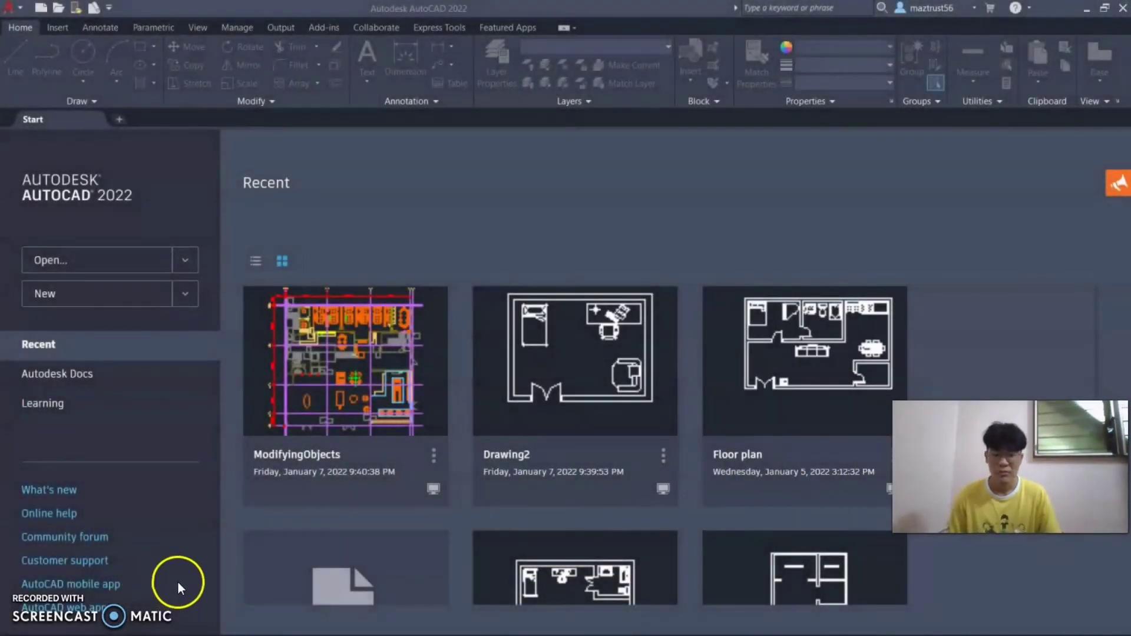
Step: Open the ModifyingObjects drawing from the 03 Modifying Objects folder and close the Blocks palette
{"action": "left_click", "coordinate": [182, 260]}
{"action": "left_click", "coordinate": [167, 286]}
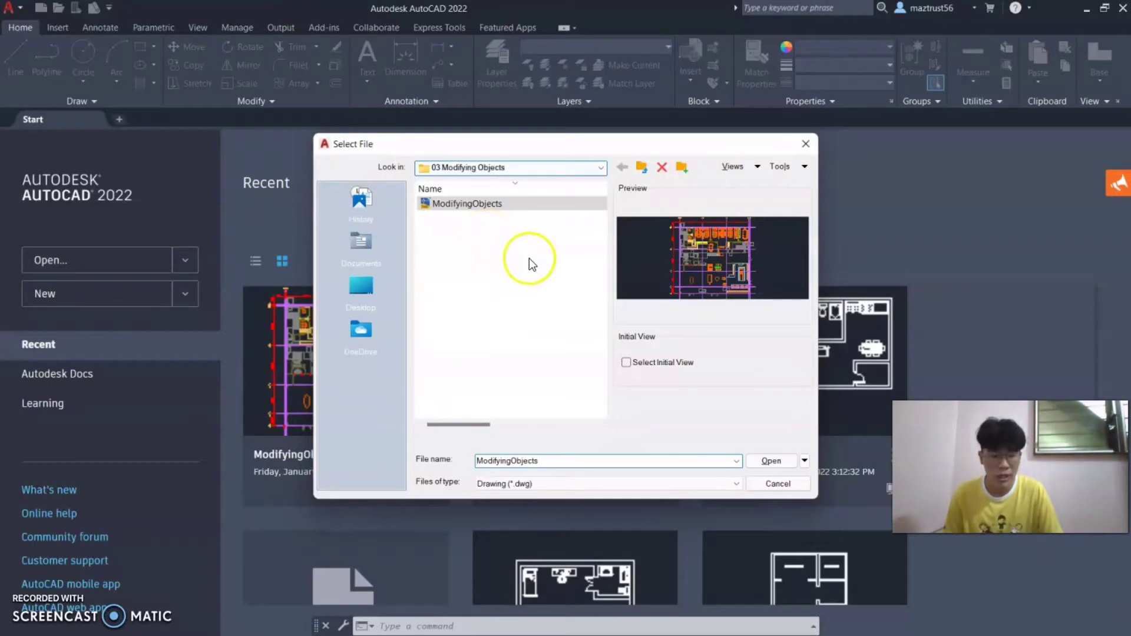
{"action": "double_click", "coordinate": [485, 206]}
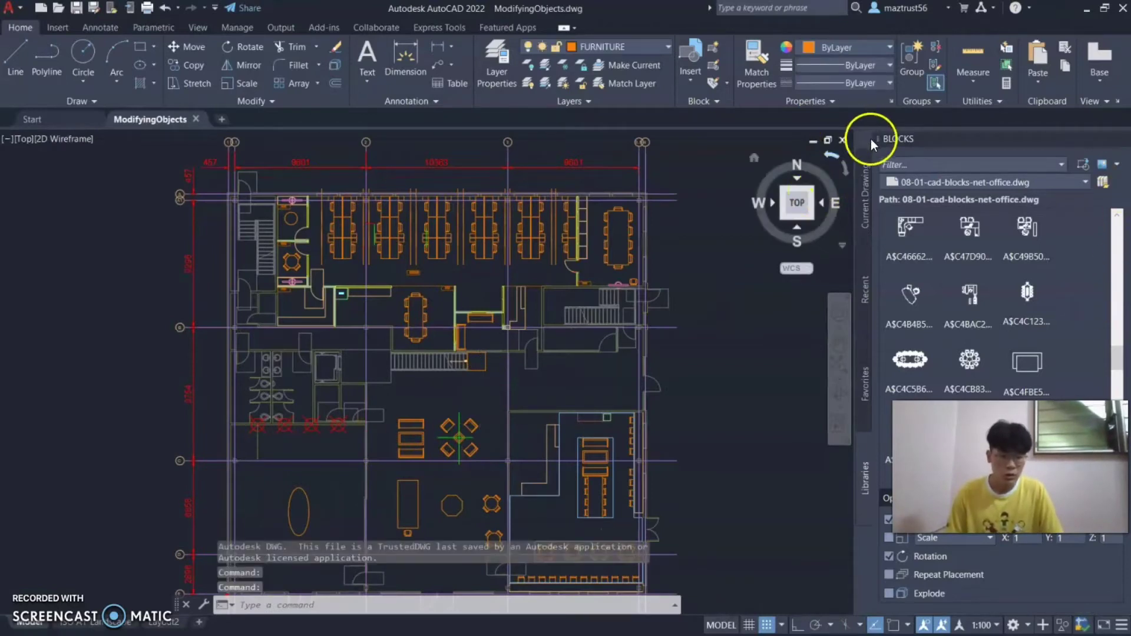
{"action": "left_click", "coordinate": [1122, 139]}
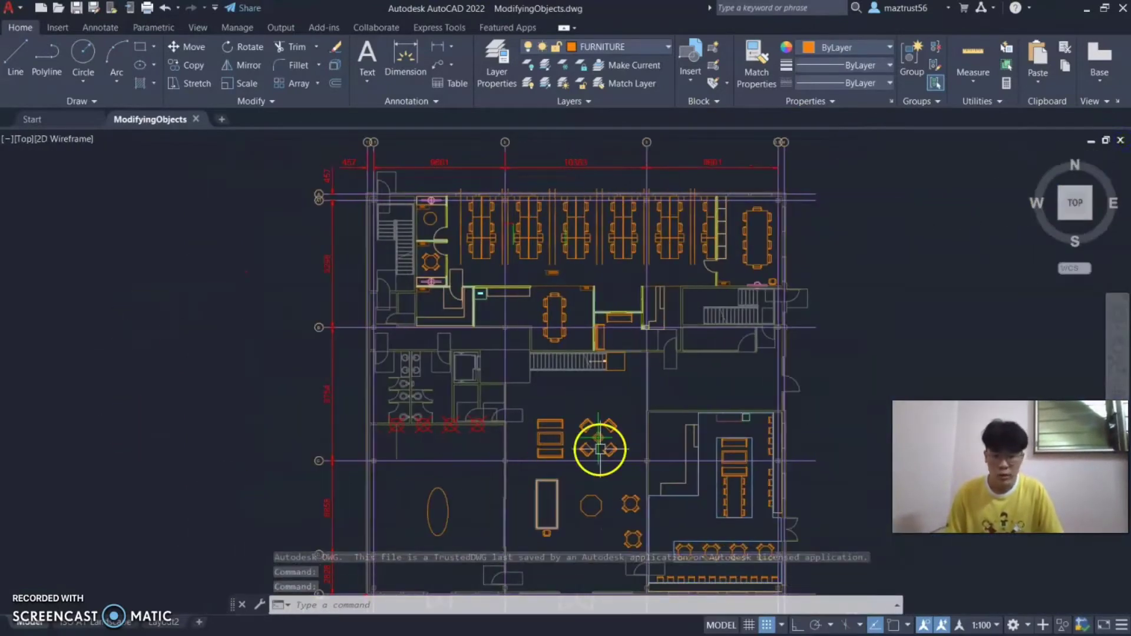
Step: Examine the floor plan and the restroom area with its toilet stalls between grid lines B and C
{"action": "scroll", "coordinate": [373, 379], "scroll_direction": "up", "scroll_amount": 3}
{"action": "scroll", "coordinate": [566, 303], "scroll_direction": "down", "scroll_amount": 5}
{"action": "scroll", "coordinate": [485, 344], "scroll_direction": "up", "scroll_amount": 5}
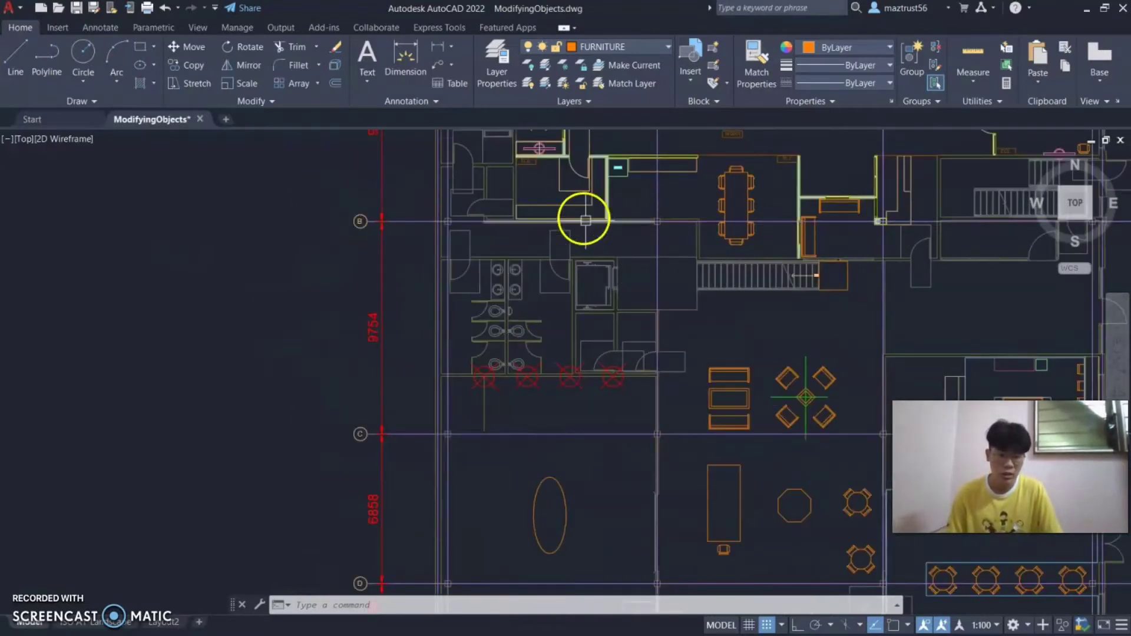
{"action": "scroll", "coordinate": [500, 354], "scroll_direction": "up", "scroll_amount": 4}
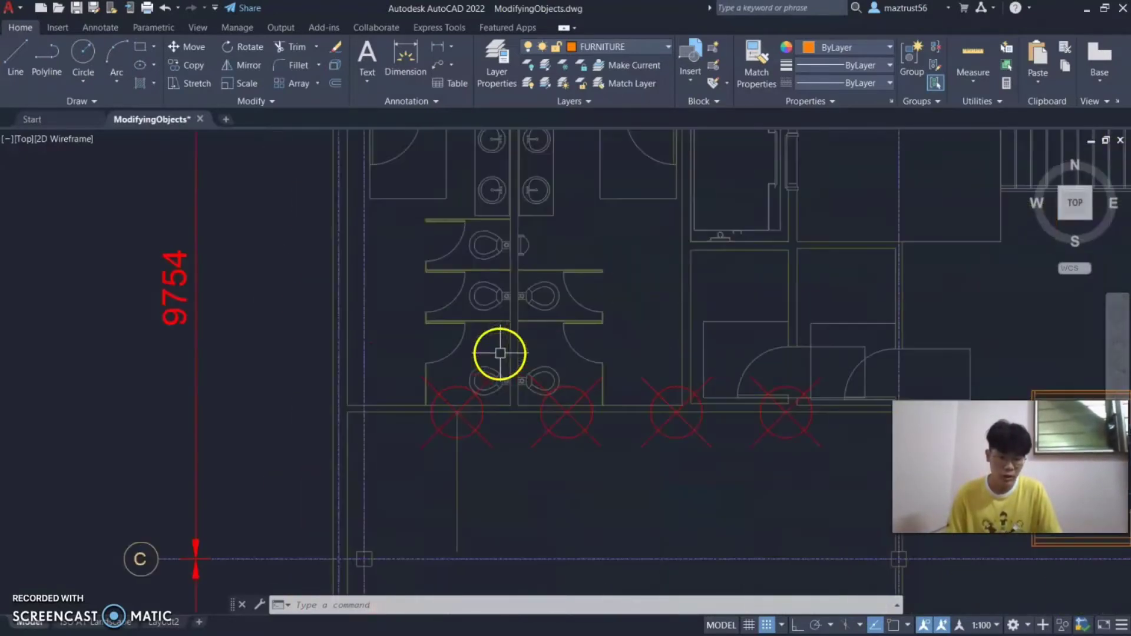
{"action": "scroll", "coordinate": [538, 371], "scroll_direction": "down", "scroll_amount": 2}
{"action": "left_click", "coordinate": [1118, 343]}
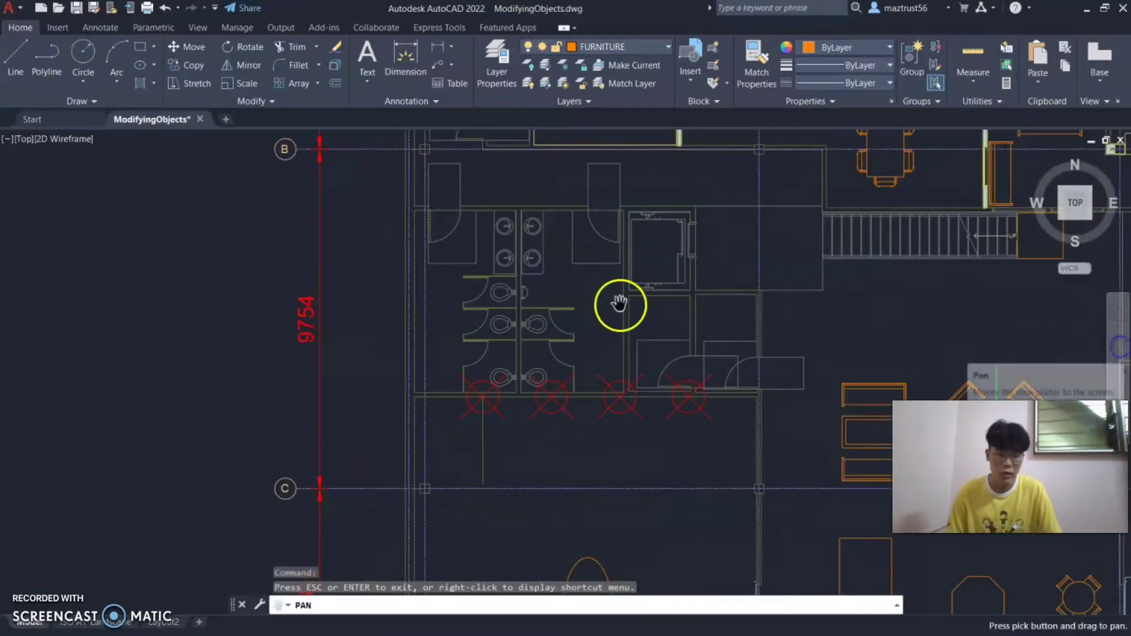
{"action": "left_click_drag", "start_coordinate": [621, 306], "coordinate": [621, 325]}
{"action": "scroll", "coordinate": [578, 341], "scroll_direction": "up", "scroll_amount": 2}
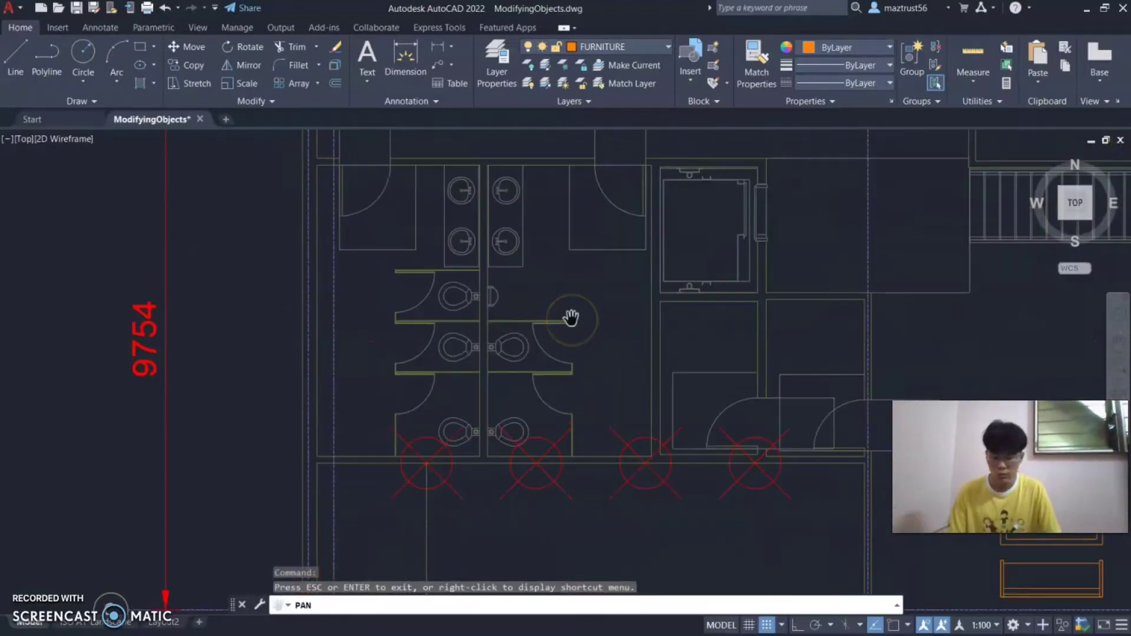
{"action": "key", "text": "Escape"}
{"action": "key", "text": "Escape"}
{"action": "scroll", "coordinate": [444, 282], "scroll_direction": "up", "scroll_amount": 2}
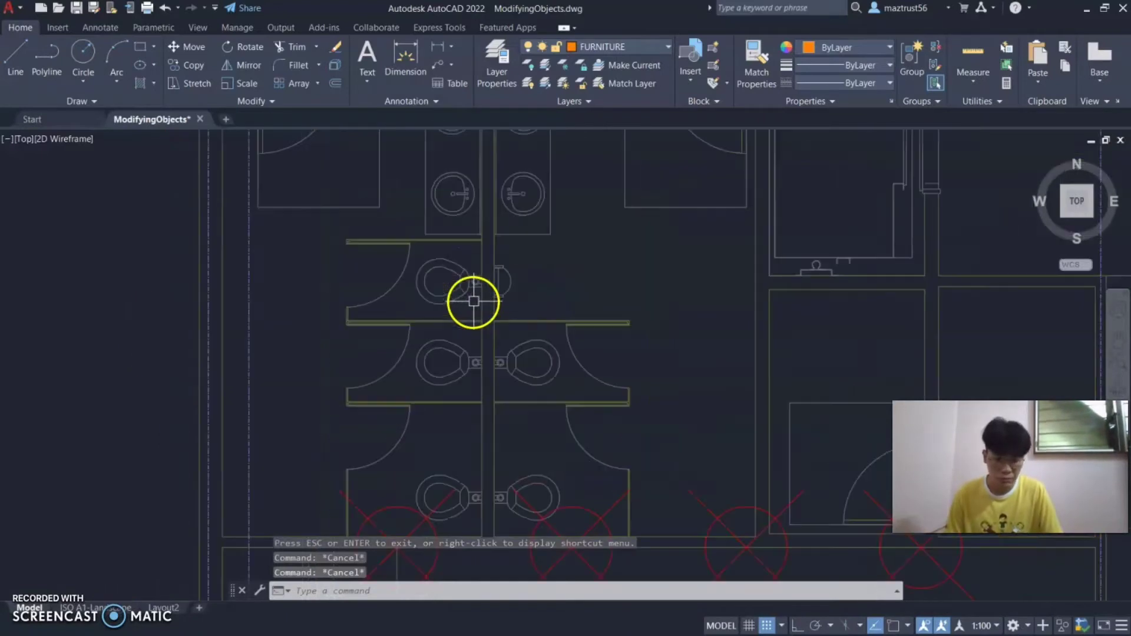
Step: Inspect the toilet in the upper-left stall as a single block with one insertion grip, leaving it in place
{"action": "left_click", "coordinate": [447, 270]}
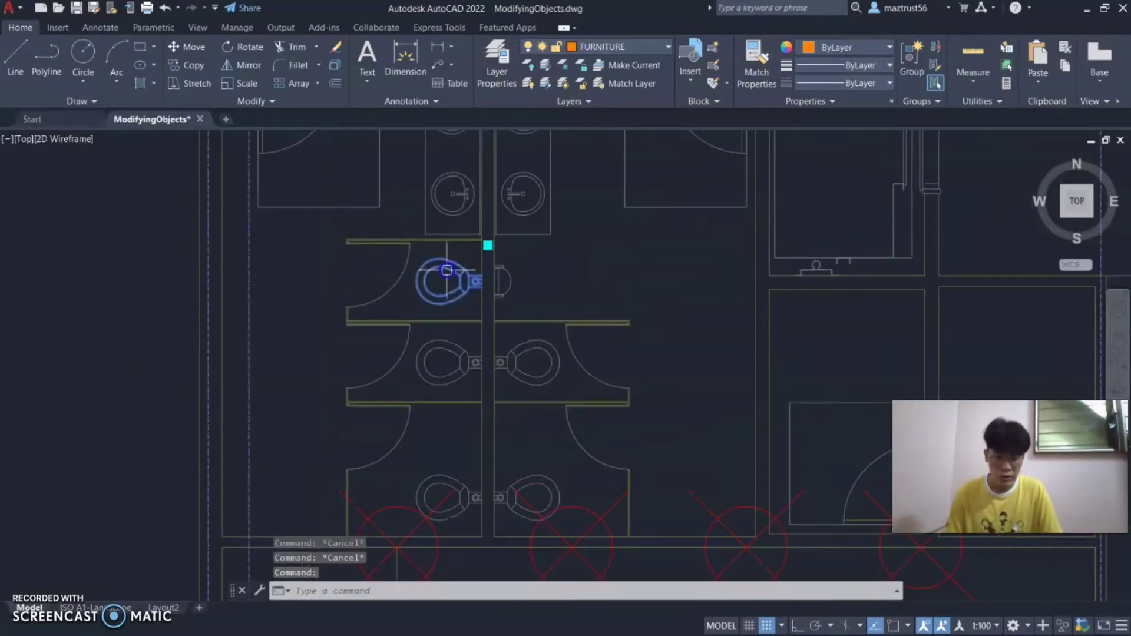
{"action": "left_click", "coordinate": [487, 245]}
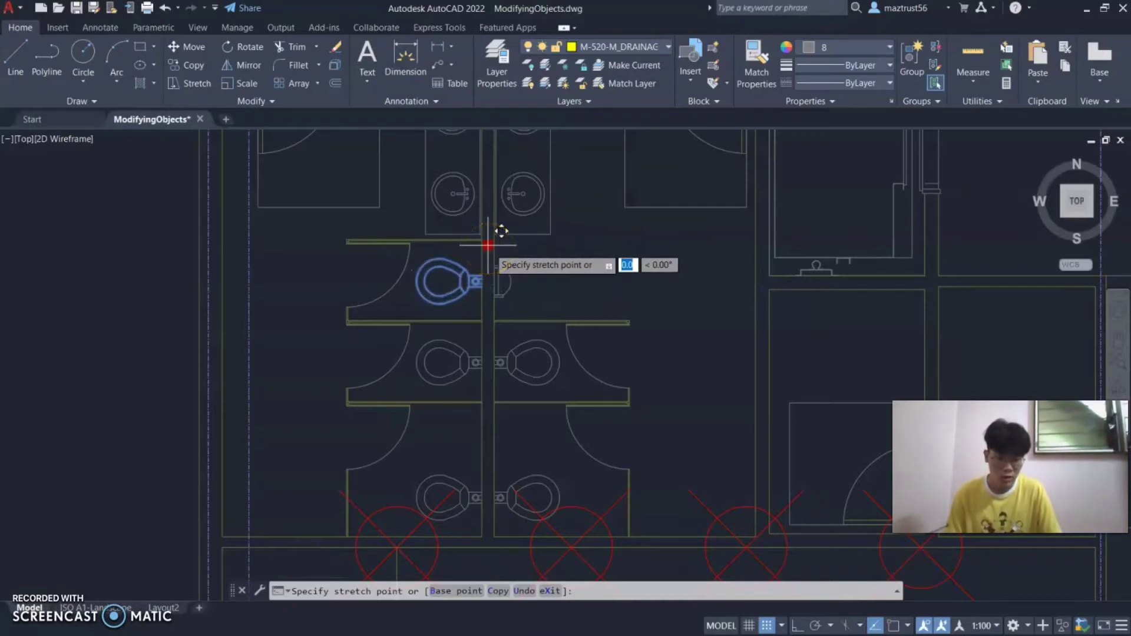
{"action": "key", "text": "Escape"}
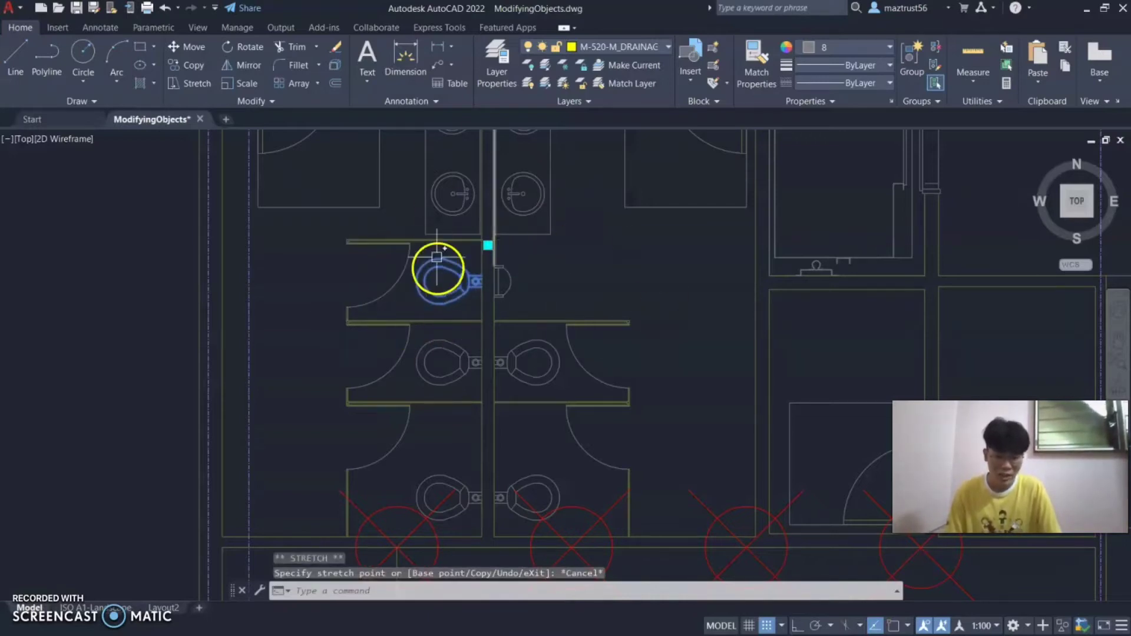
{"action": "key", "text": "Escape"}
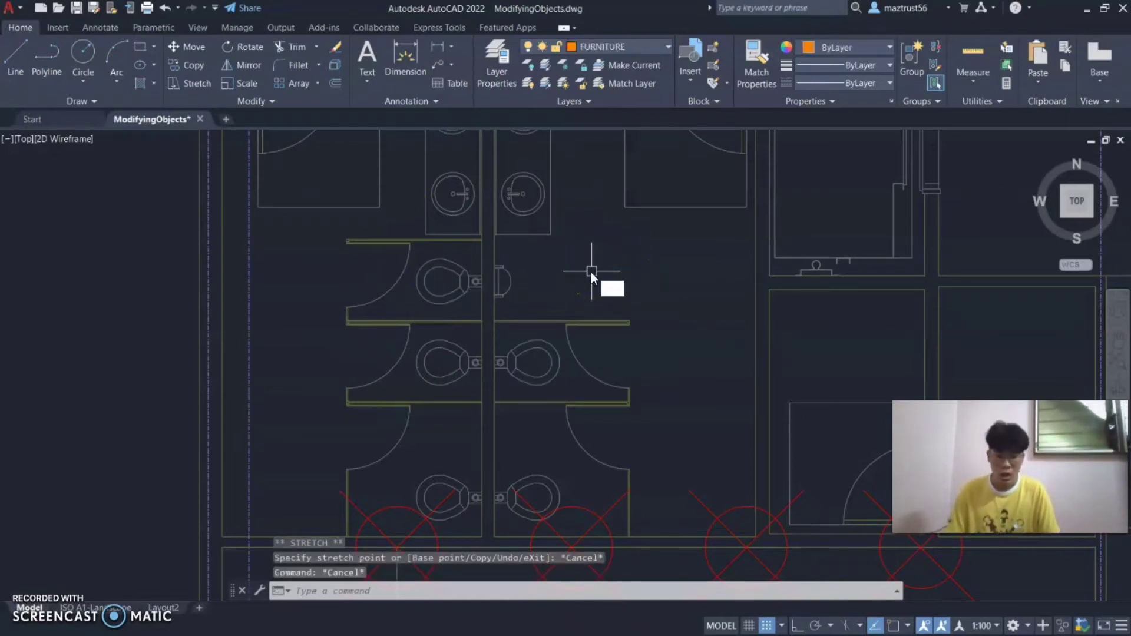
Step: Explode the toilet block in the upper-left stall into its separate lines and arcs
{"action": "type", "text": "EXPLODE"}
{"action": "key", "text": "Return"}
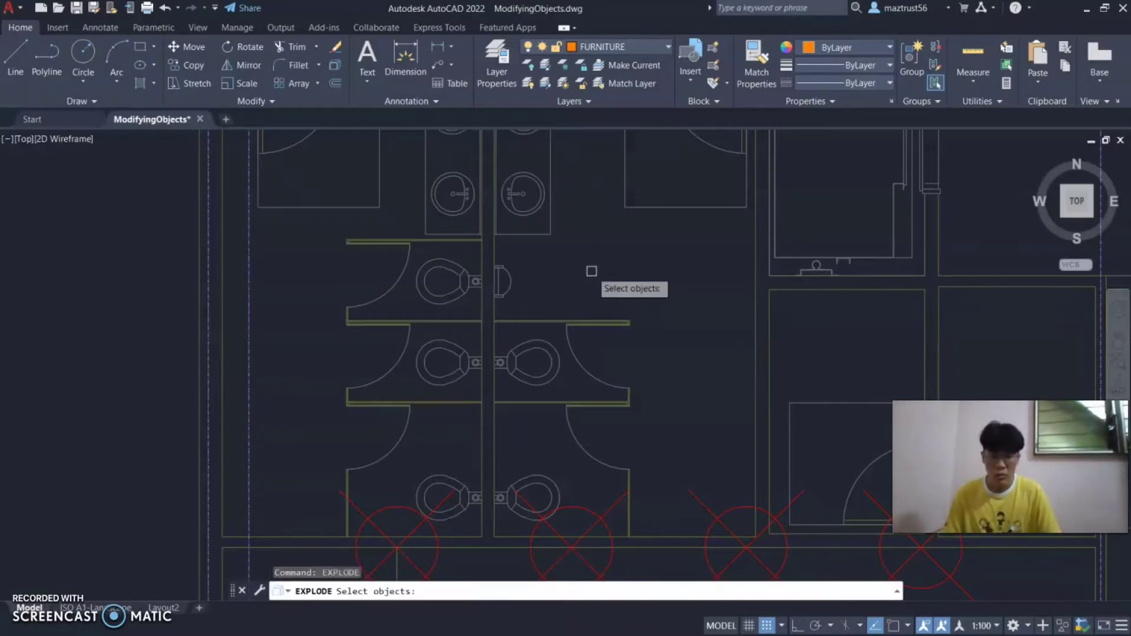
{"action": "left_click", "coordinate": [451, 270]}
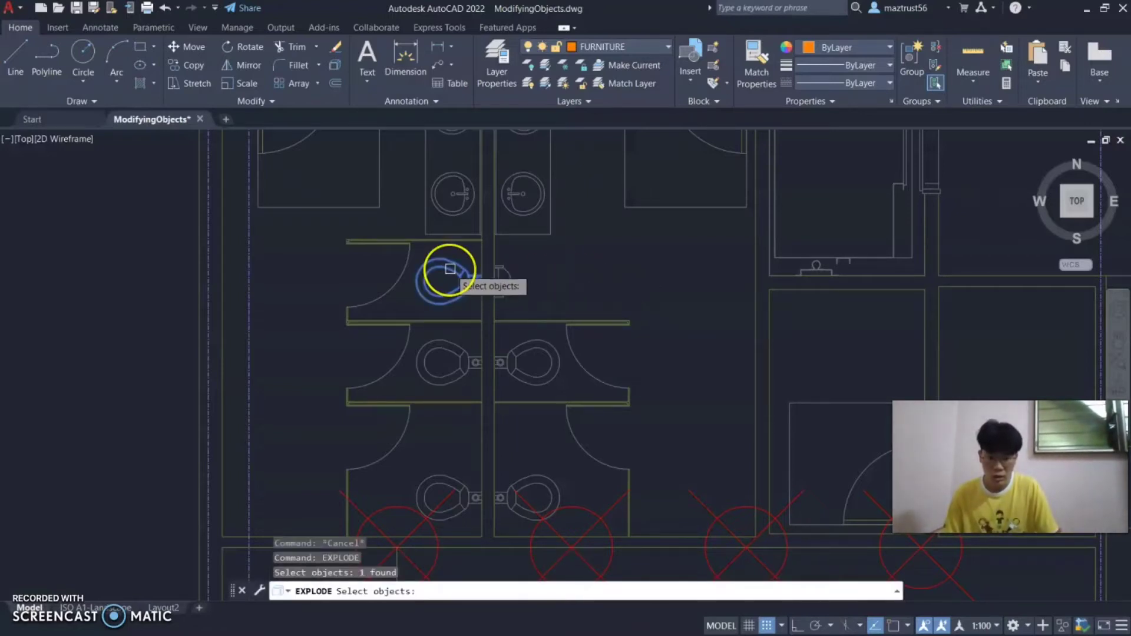
{"action": "key", "text": "Return"}
{"action": "key", "text": "Escape"}
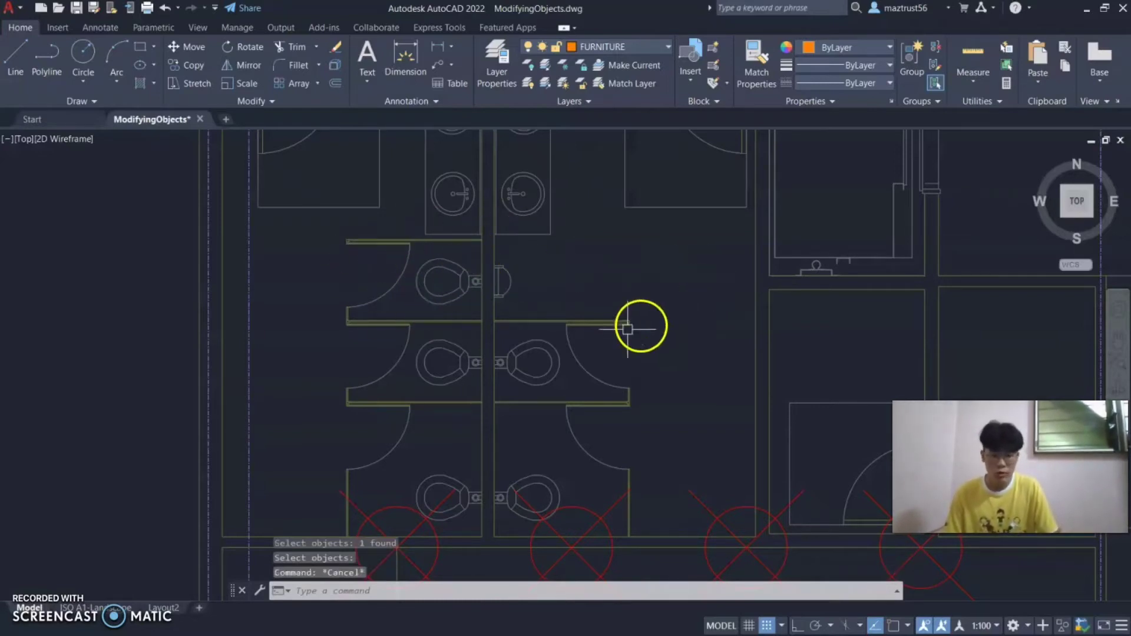
Step: Compare the individual pieces of the exploded upper toilet with the intact toilet block in the stall below
{"action": "scroll", "coordinate": [454, 279], "scroll_direction": "up", "scroll_amount": 3}
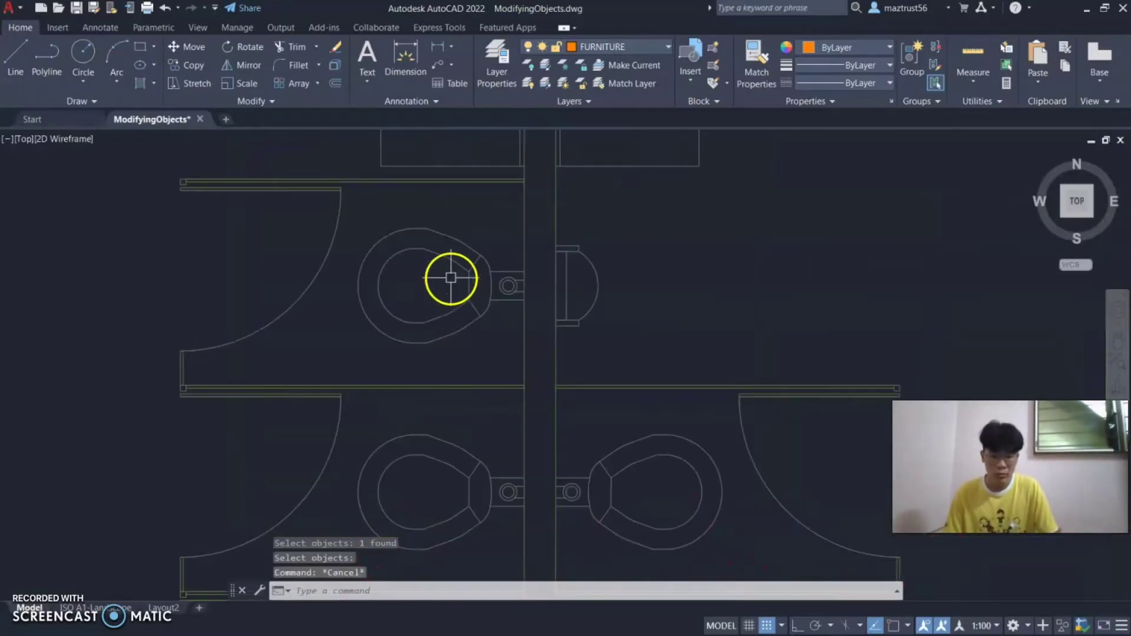
{"action": "left_click", "coordinate": [463, 244]}
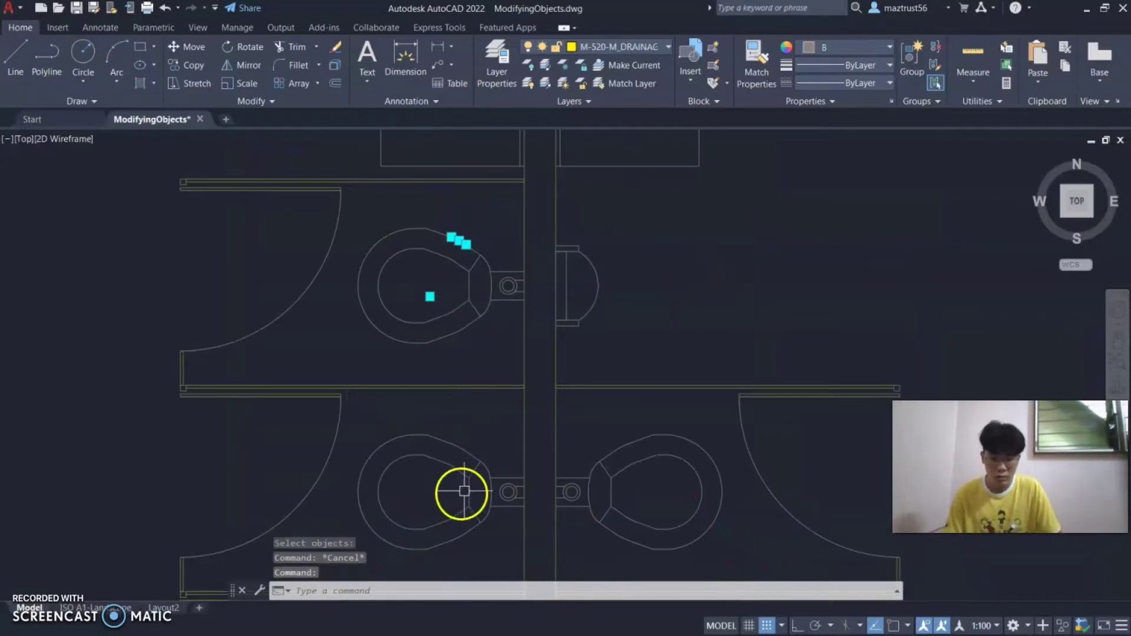
{"action": "left_click", "coordinate": [484, 468]}
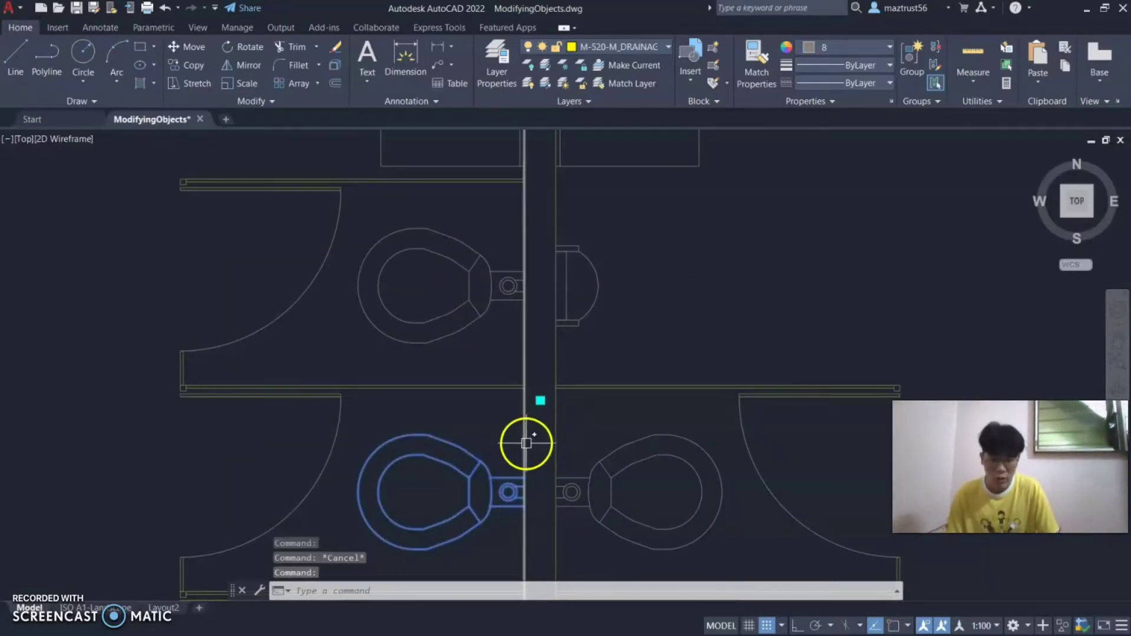
{"action": "key", "text": "Escape"}
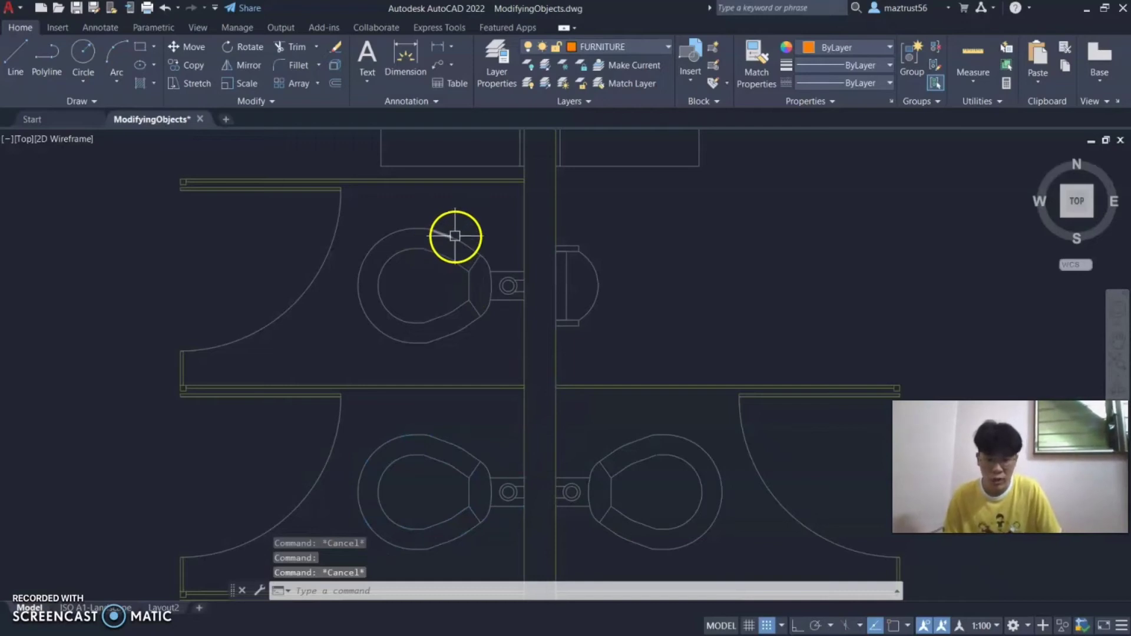
{"action": "left_click", "coordinate": [455, 236]}
{"action": "left_click", "coordinate": [412, 232]}
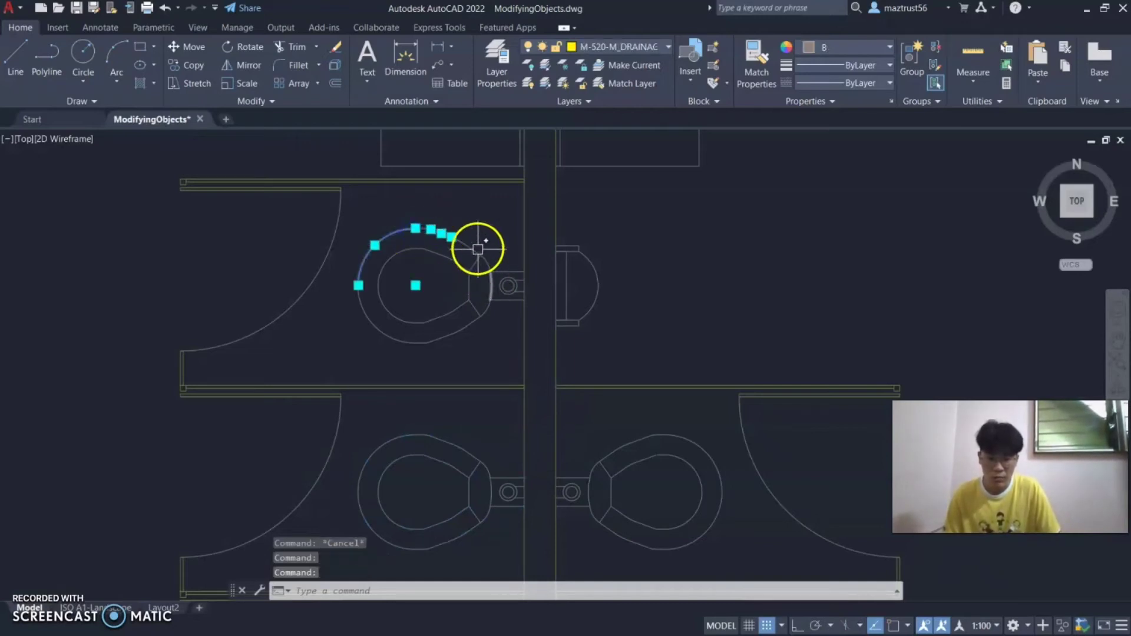
{"action": "key", "text": "Escape"}
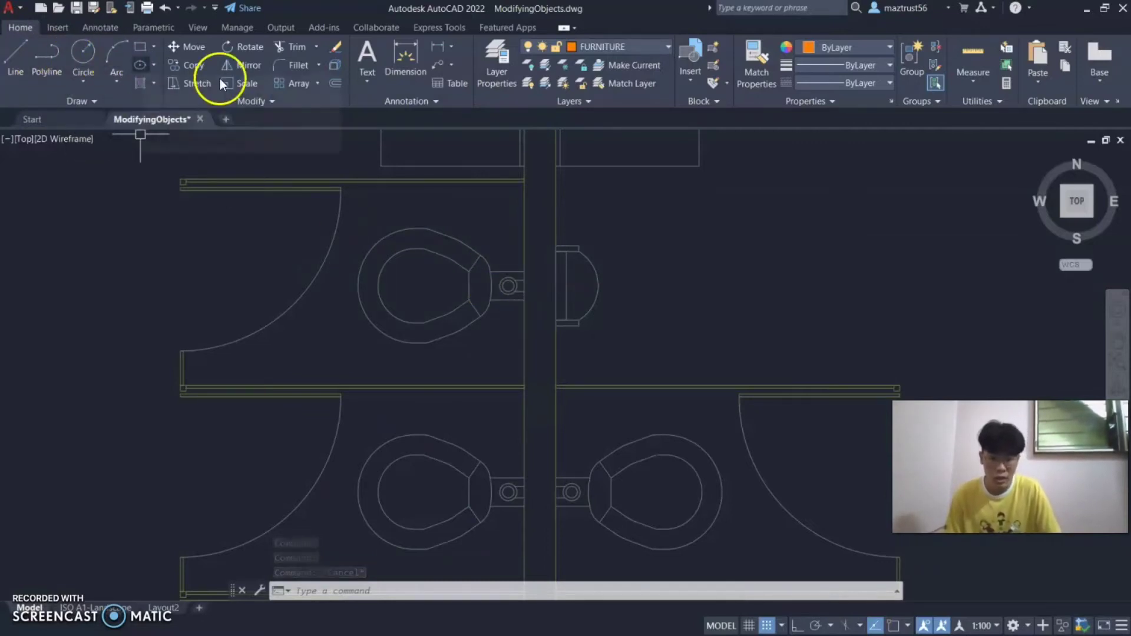
Step: Group the exploded pieces of the upper-left toilet, including its bowl outlines, connecting lines and small circles, into one unnamed group
{"action": "left_click", "coordinate": [468, 249]}
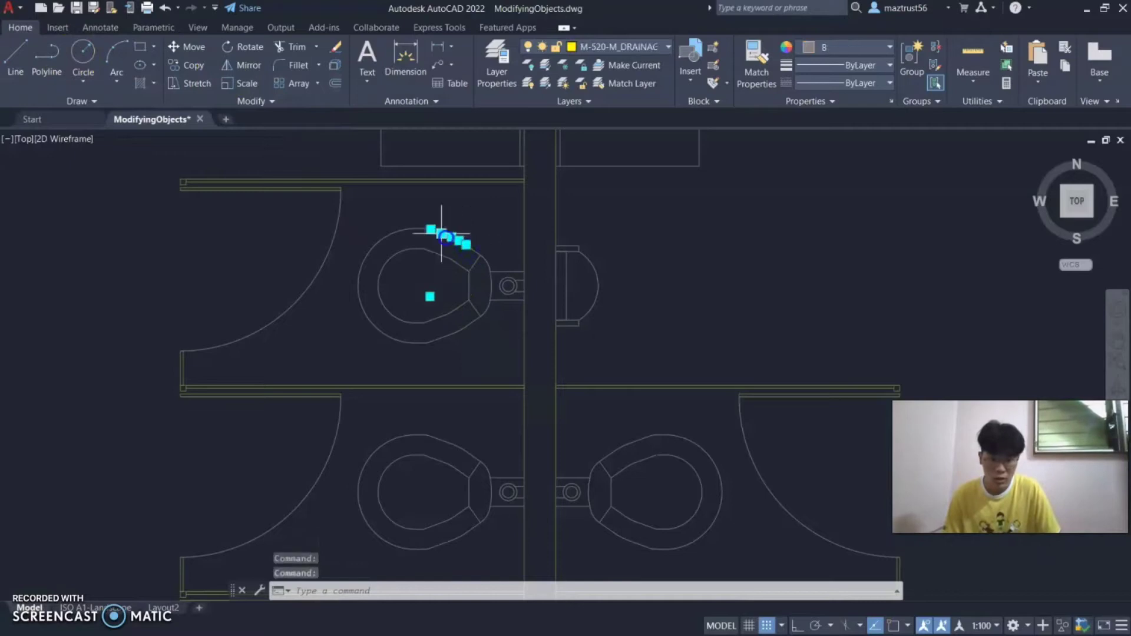
{"action": "mouse_move", "coordinate": [386, 229]}
{"action": "left_mouse_down"}
{"action": "mouse_move", "coordinate": [399, 213]}
{"action": "mouse_move", "coordinate": [410, 361]}
{"action": "mouse_move", "coordinate": [384, 253]}
{"action": "left_mouse_up"}
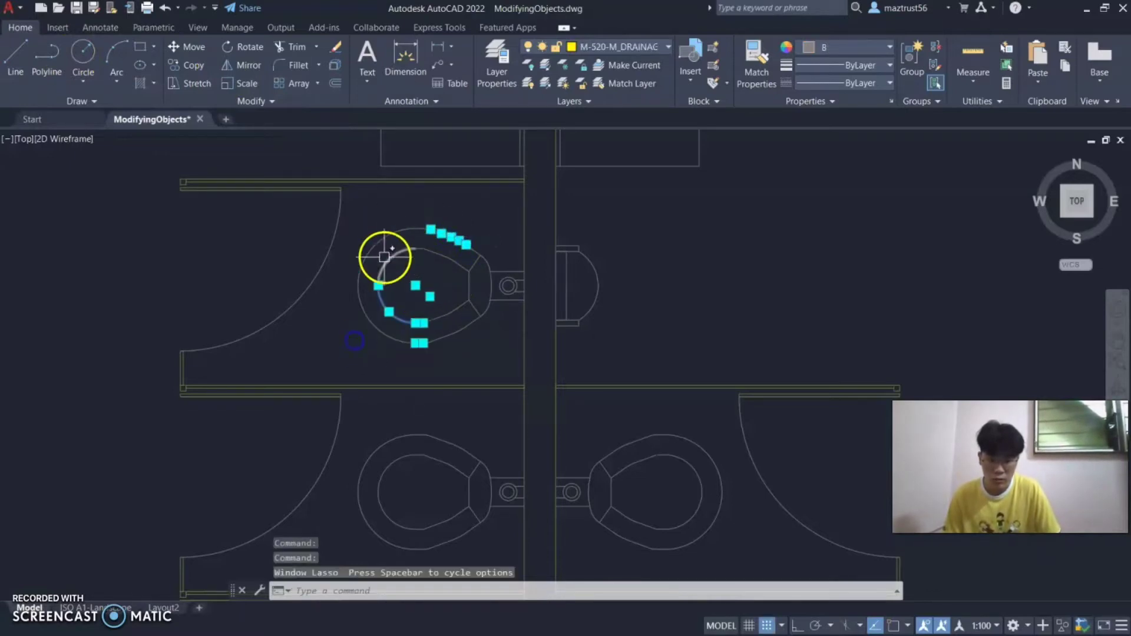
{"action": "left_click", "coordinate": [383, 285]}
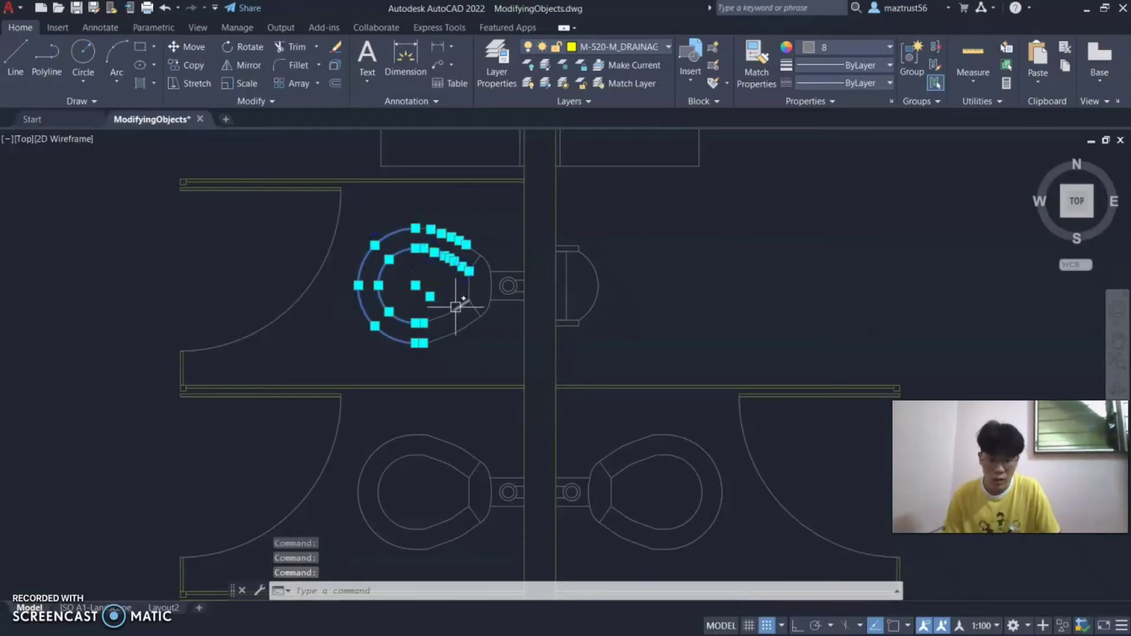
{"action": "left_click", "coordinate": [443, 314]}
{"action": "key", "text": "Escape"}
{"action": "left_click", "coordinate": [474, 279]}
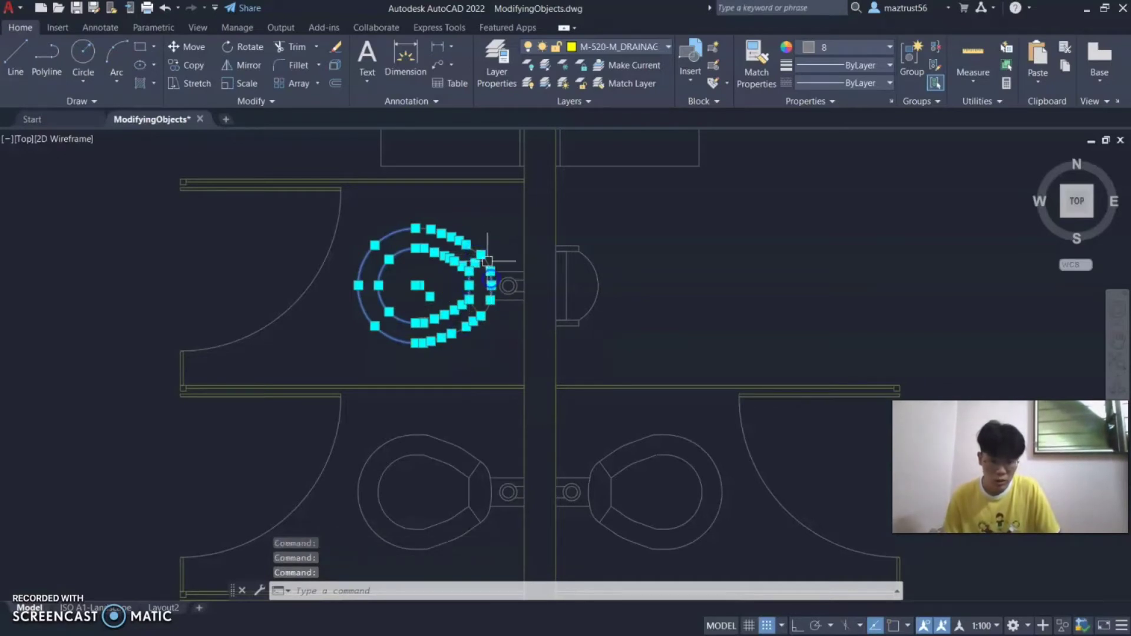
{"action": "scroll", "coordinate": [488, 261], "scroll_direction": "up", "scroll_amount": 2}
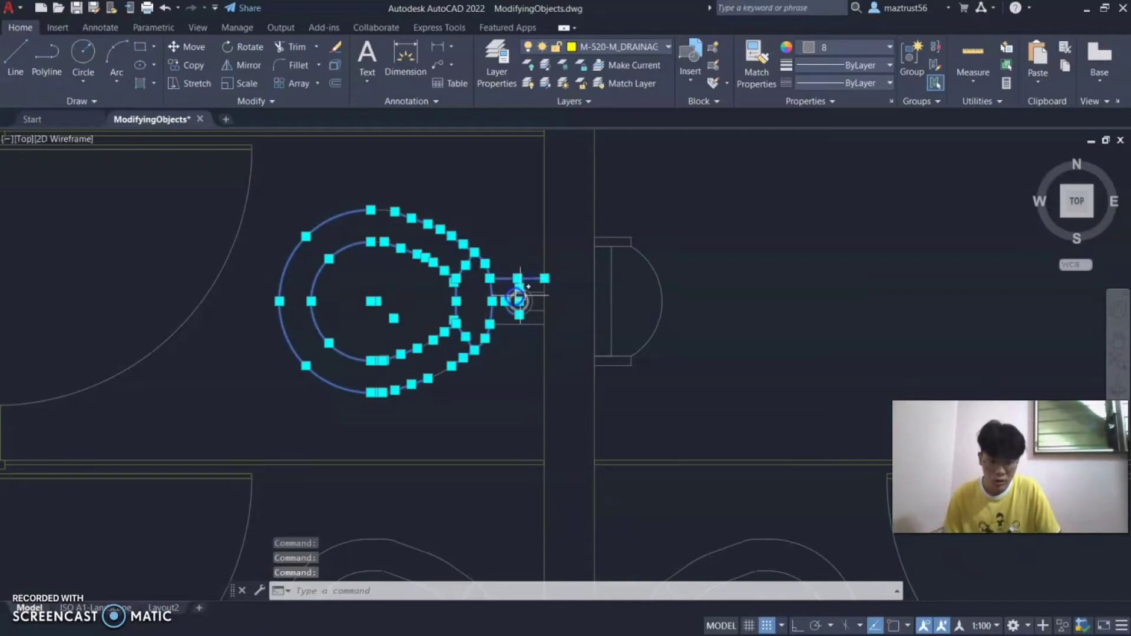
{"action": "scroll", "coordinate": [525, 295], "scroll_direction": "up", "scroll_amount": 4}
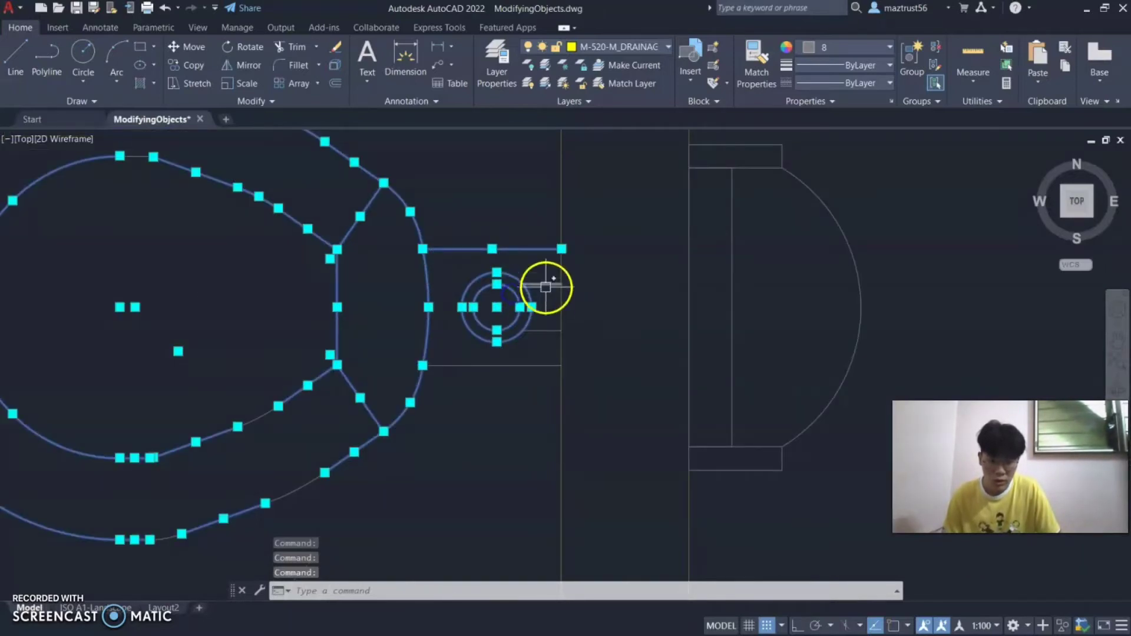
{"action": "scroll", "coordinate": [222, 316], "scroll_direction": "down", "scroll_amount": 4}
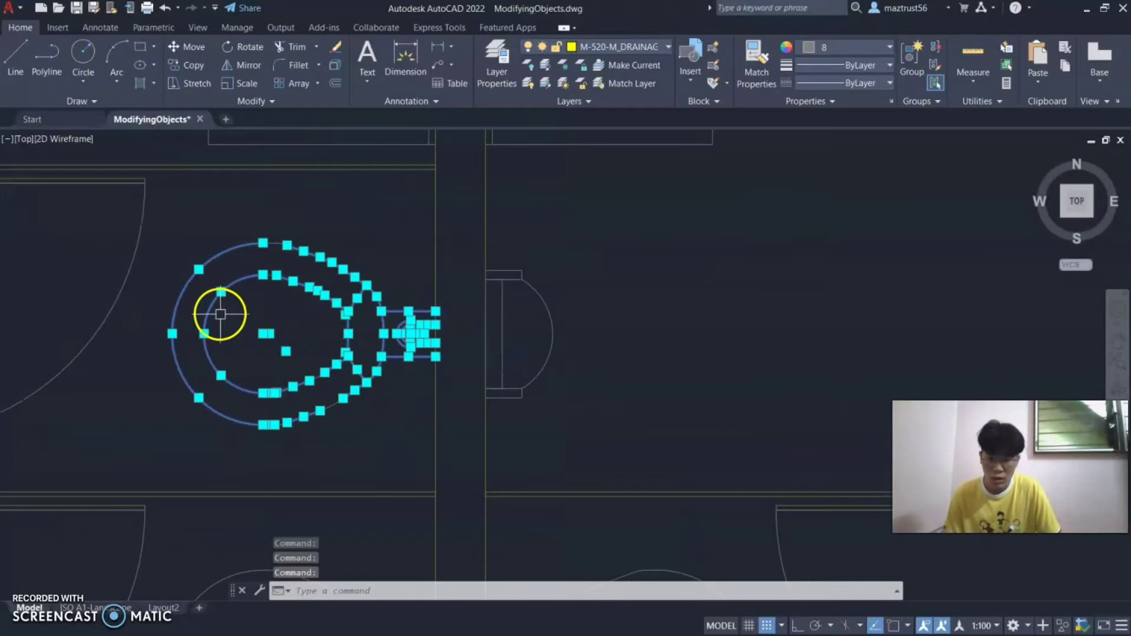
{"action": "scroll", "coordinate": [222, 295], "scroll_direction": "up", "scroll_amount": 2}
{"action": "mouse_move", "coordinate": [307, 201]}
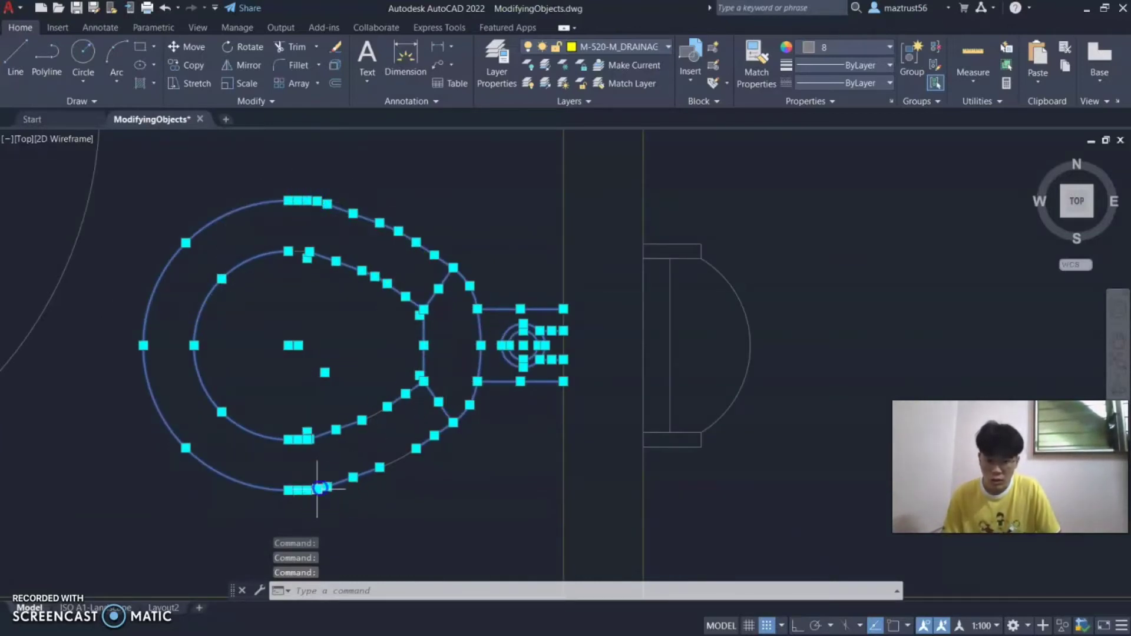
{"action": "scroll", "coordinate": [364, 469], "scroll_direction": "up", "scroll_amount": 2}
{"action": "left_click", "coordinate": [439, 465]}
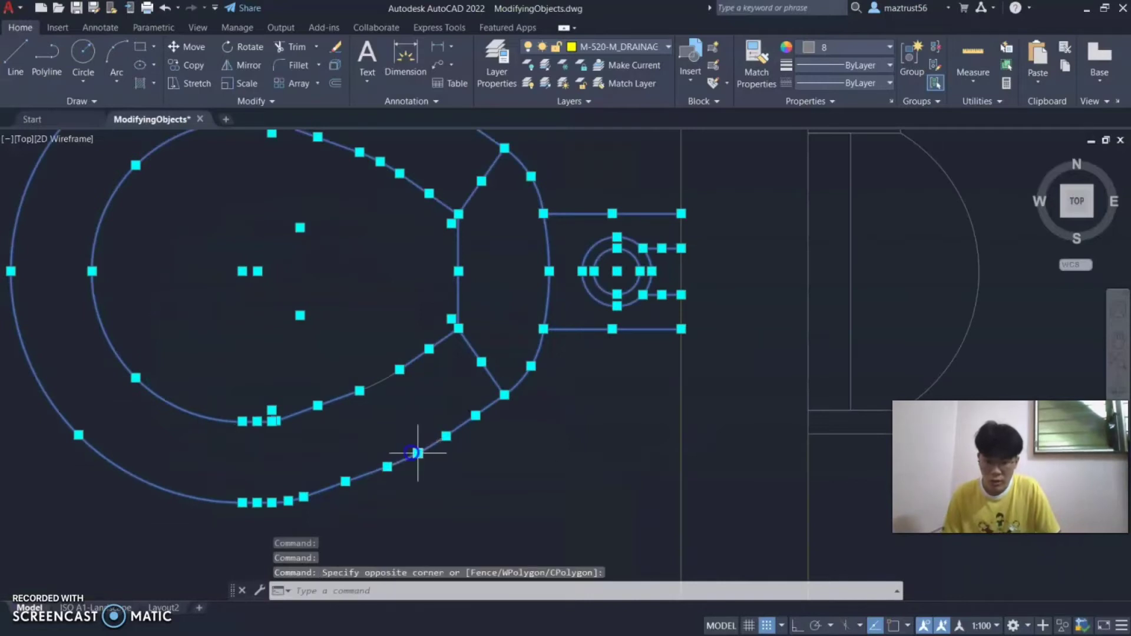
{"action": "left_click", "coordinate": [384, 386]}
{"action": "scroll", "coordinate": [472, 212], "scroll_direction": "down", "scroll_amount": 4}
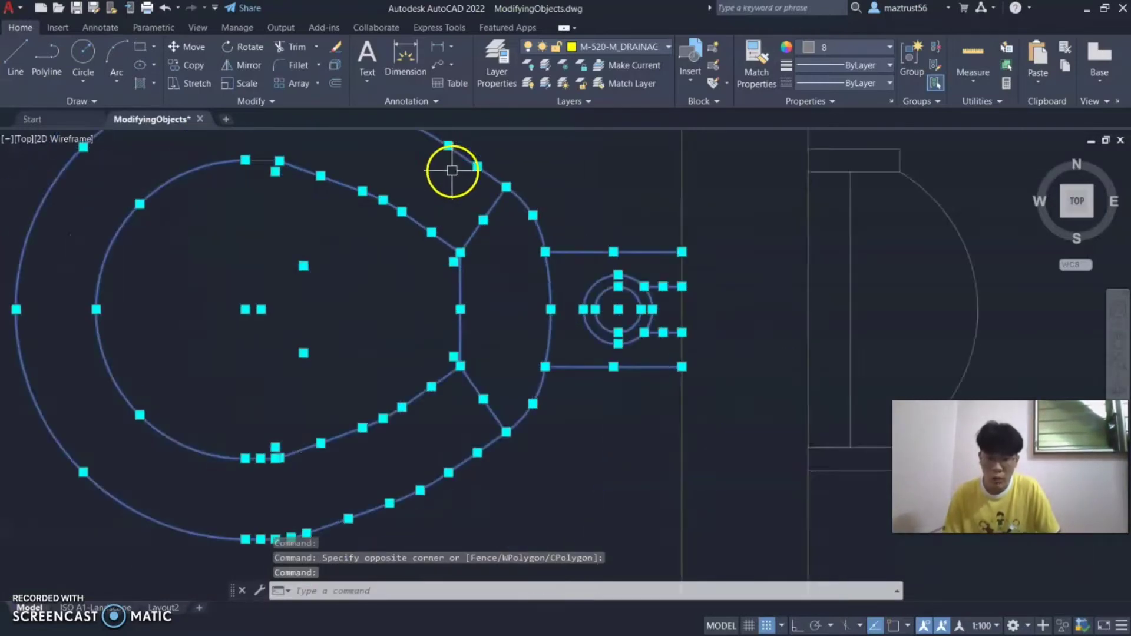
{"action": "scroll", "coordinate": [404, 141], "scroll_direction": "up", "scroll_amount": 2}
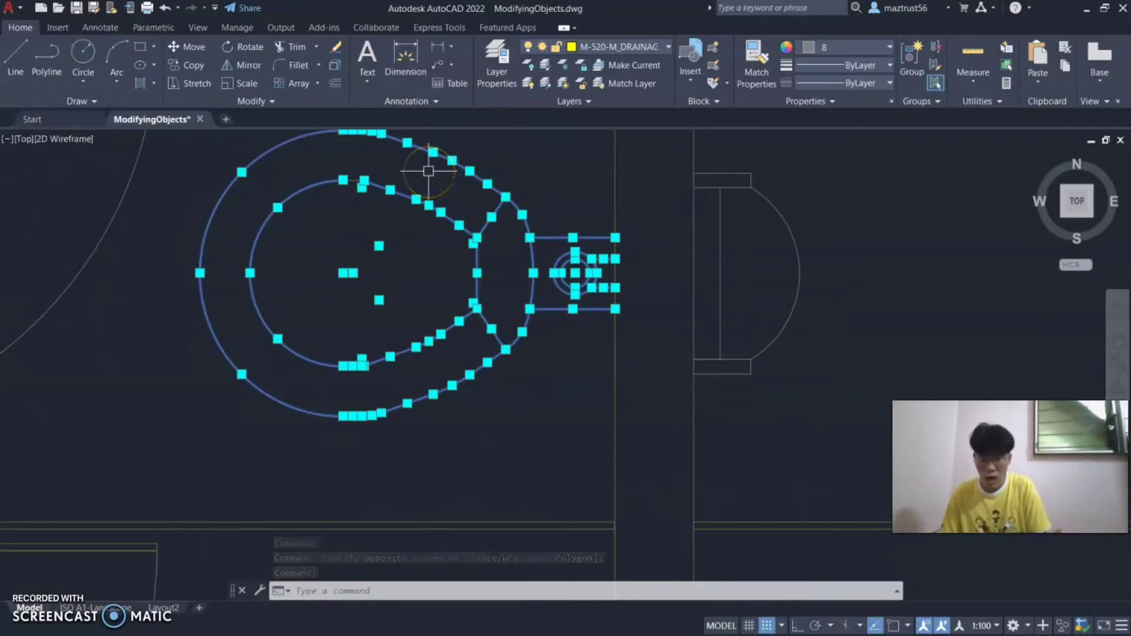
{"action": "type", "text": "g"}
{"action": "key", "text": "Return"}
Step: Group the stray short segment of the inner bowl outline with the upper-left toilet group, forming one unnamed group
{"action": "left_click", "coordinate": [417, 212]}
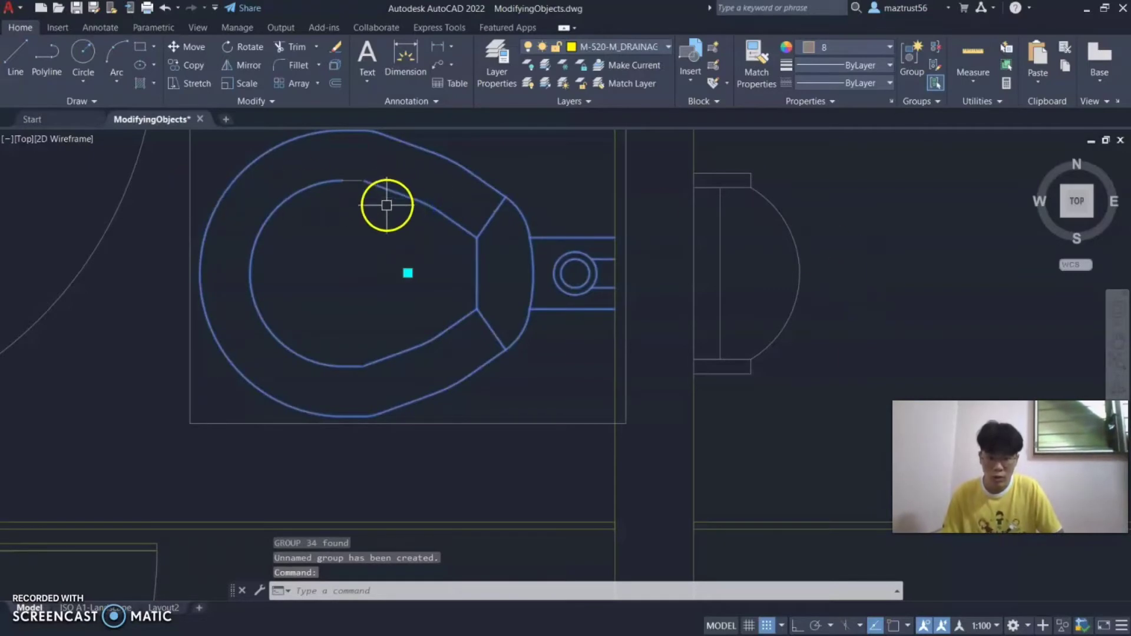
{"action": "key", "text": "Escape"}
{"action": "left_click", "coordinate": [356, 181]}
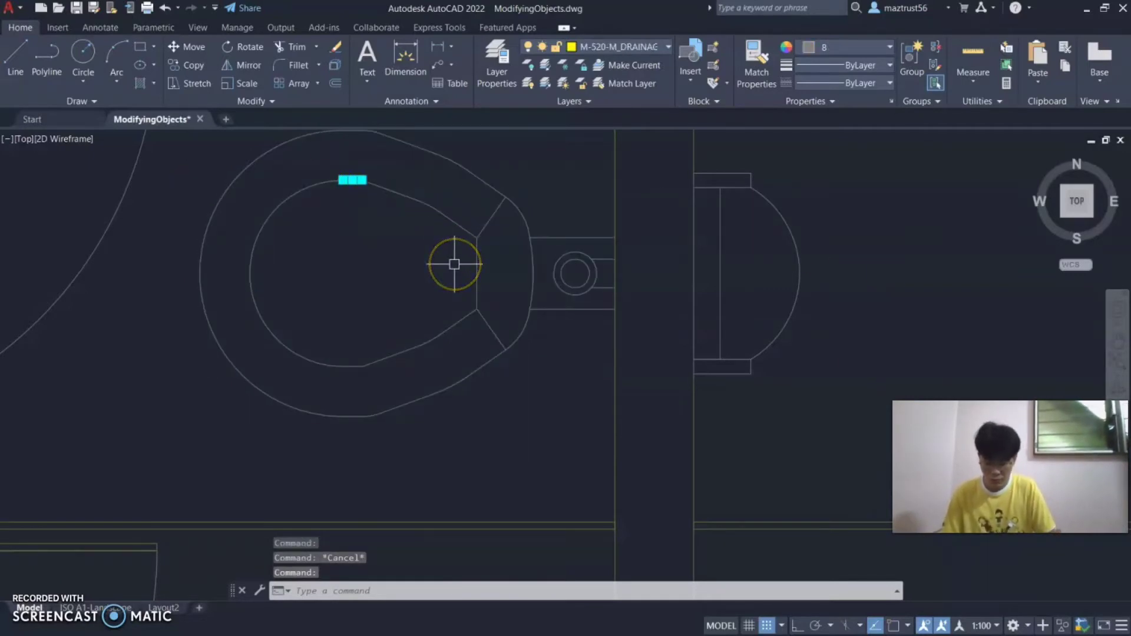
{"action": "left_click", "coordinate": [321, 140]}
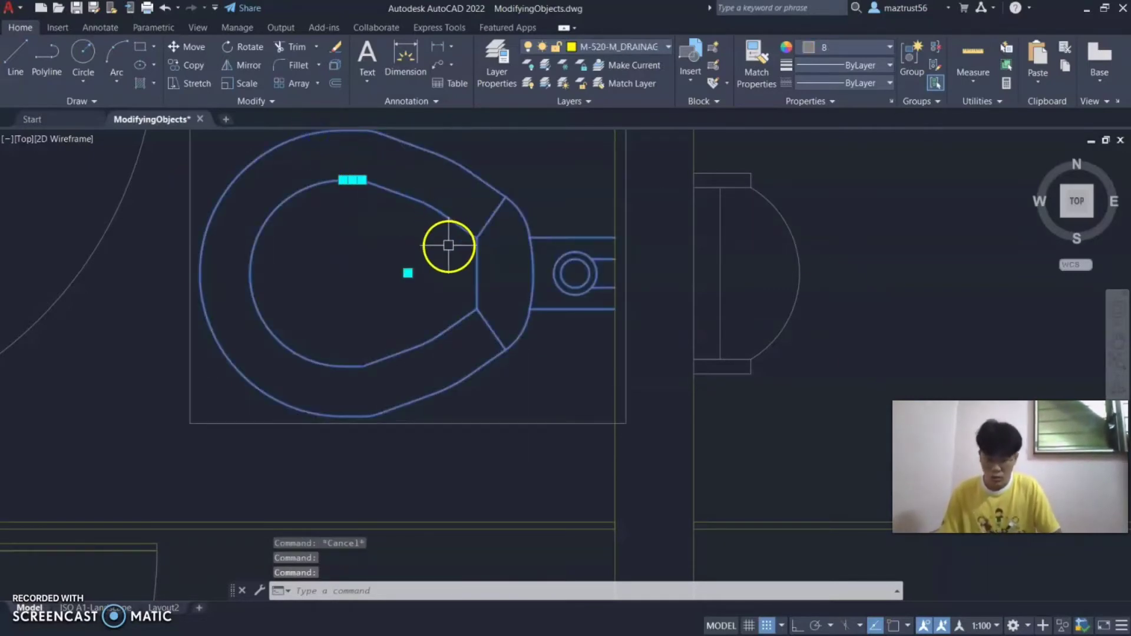
{"action": "key", "text": "Return"}
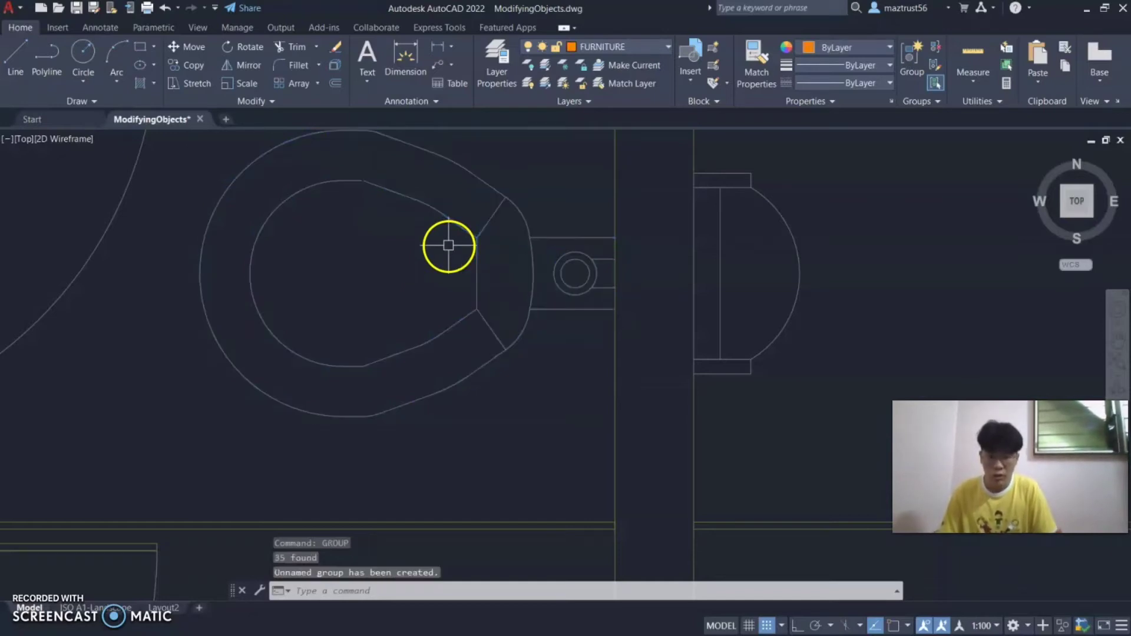
{"action": "left_click", "coordinate": [342, 187]}
{"action": "left_click", "coordinate": [501, 220]}
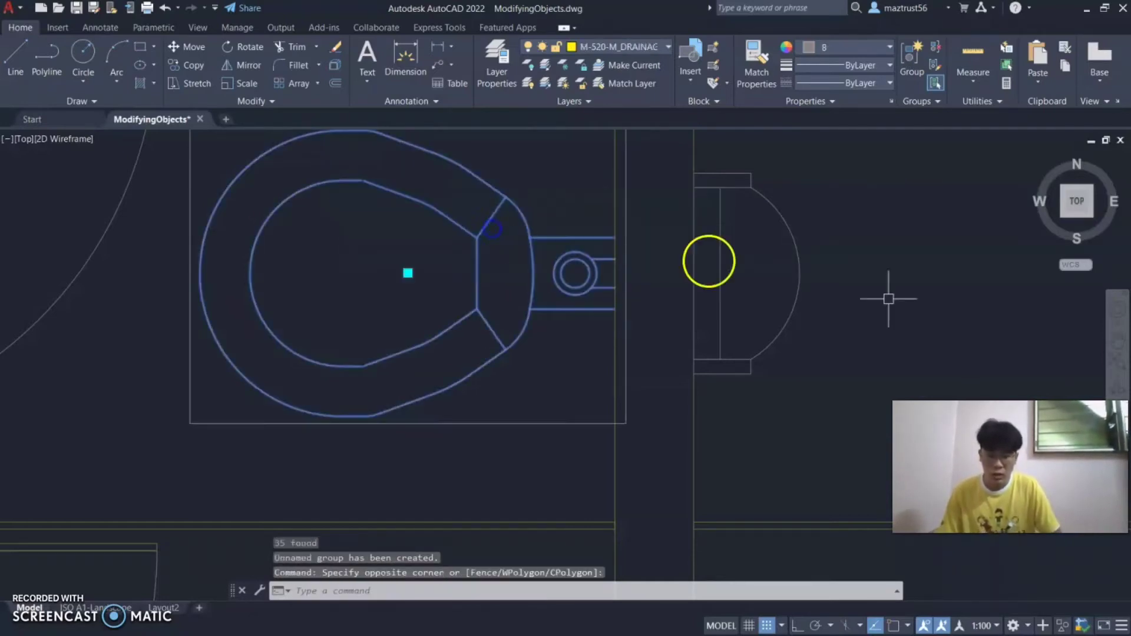
Step: Move the grouped toilet out past the stall's door swing and back into the upper-left stall
{"action": "left_click", "coordinate": [1118, 341]}
{"action": "left_click_drag", "start_coordinate": [267, 221], "coordinate": [429, 350]}
{"action": "scroll", "coordinate": [569, 323], "scroll_direction": "down", "scroll_amount": 4}
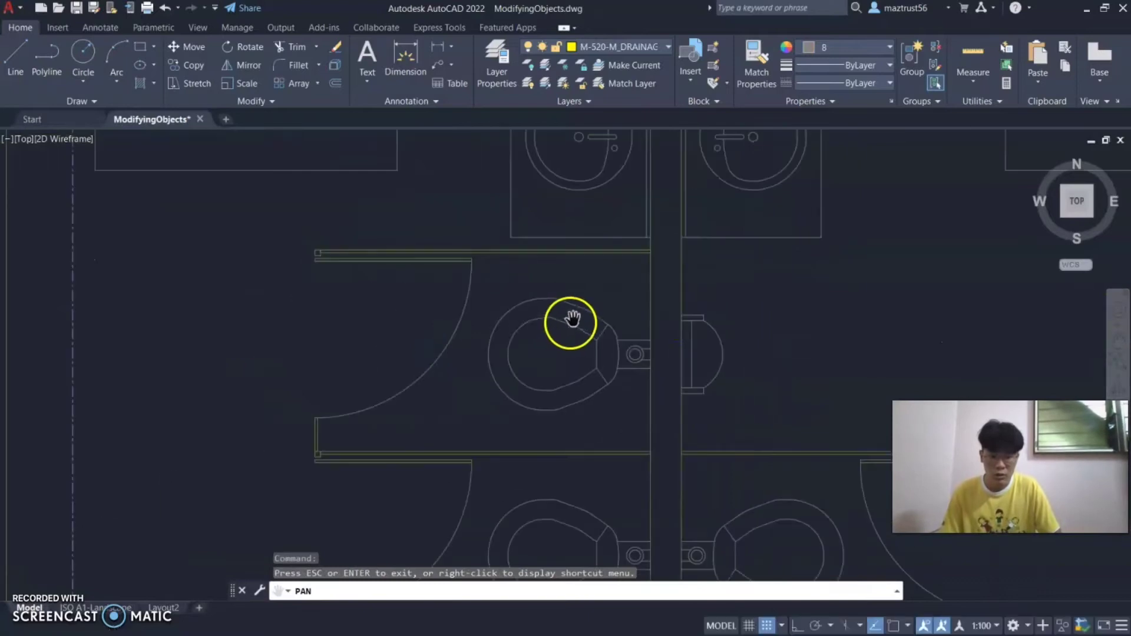
{"action": "key", "text": "Escape"}
{"action": "left_click", "coordinate": [637, 350]}
{"action": "left_click", "coordinate": [576, 354]}
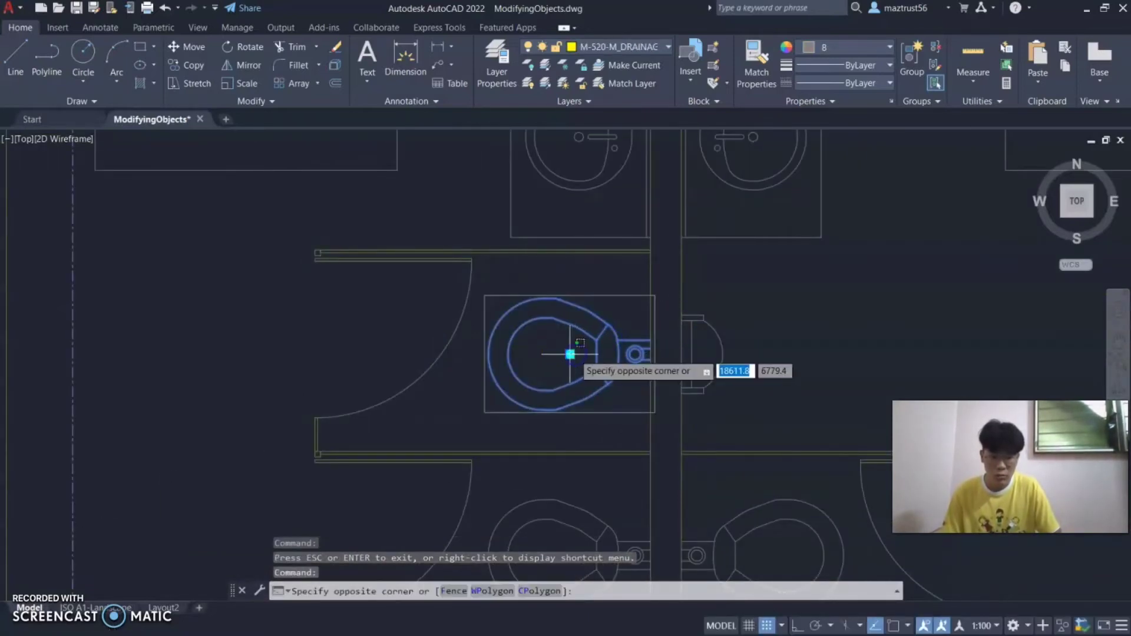
{"action": "left_click", "coordinate": [570, 354]}
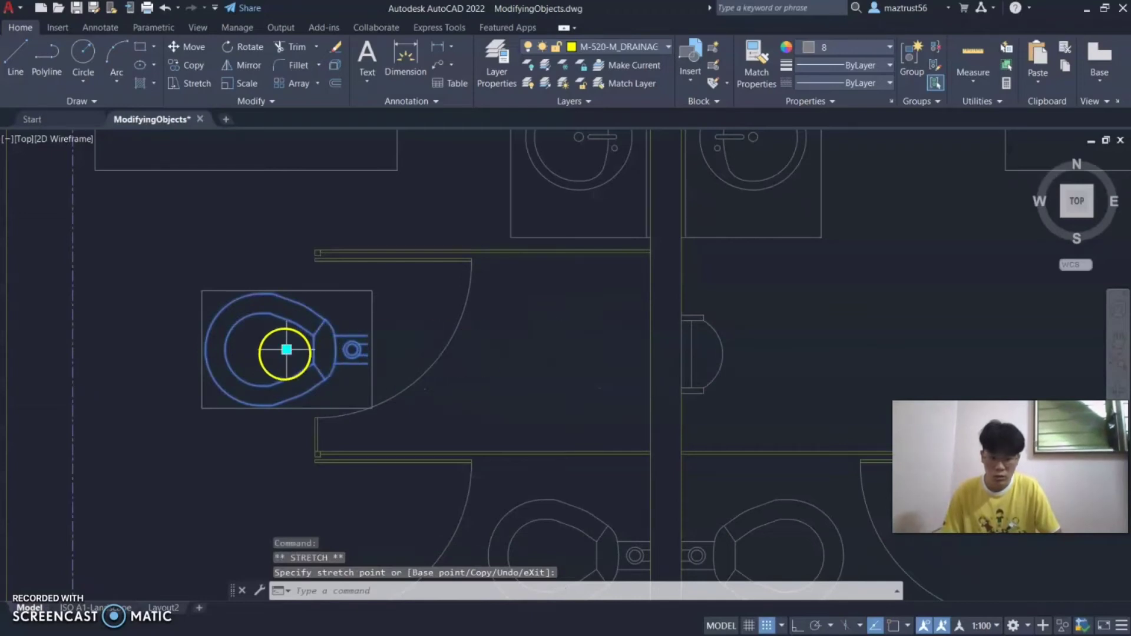
{"action": "left_click", "coordinate": [567, 347]}
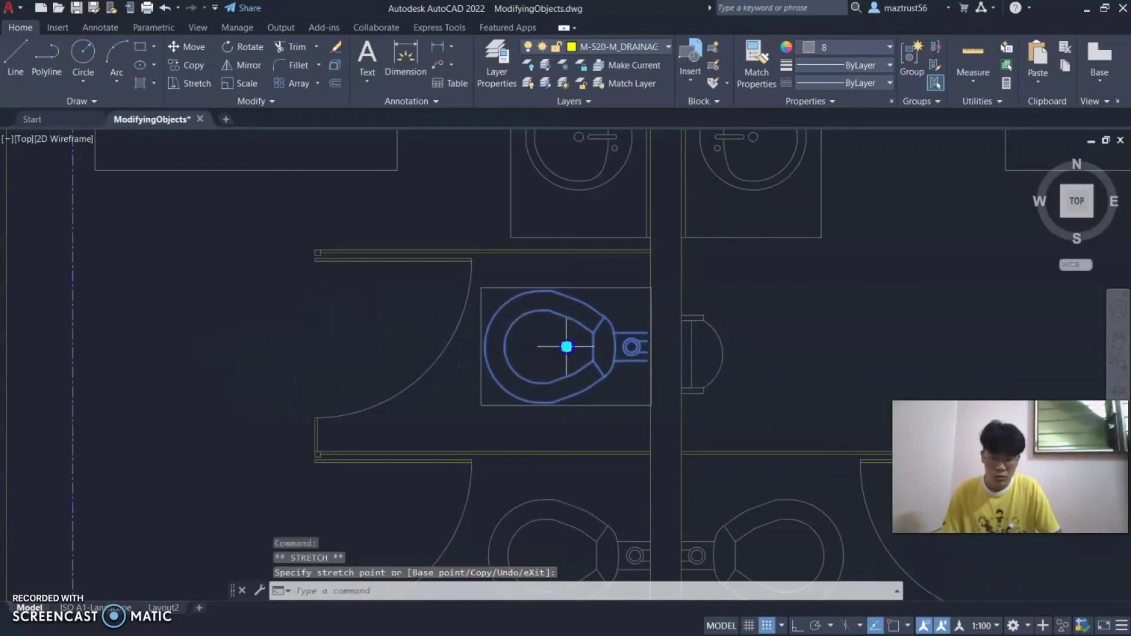
{"action": "key", "text": "Escape"}
Step: Erase the four red crossed-circle symbols along the horizontal wall below the toilet stalls
{"action": "left_click", "coordinate": [1122, 337]}
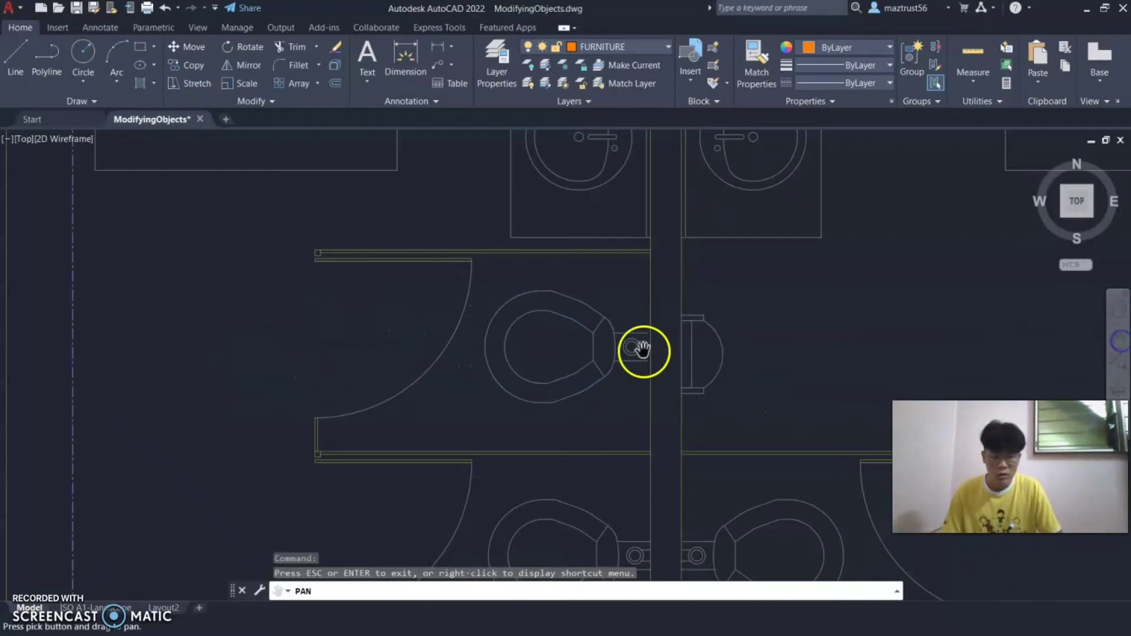
{"action": "left_click_drag", "start_coordinate": [659, 338], "coordinate": [558, 323]}
{"action": "mouse_move", "coordinate": [532, 411]}
{"action": "left_mouse_down"}
{"action": "mouse_move", "coordinate": [445, 424]}
{"action": "mouse_move", "coordinate": [511, 235]}
{"action": "left_mouse_up"}
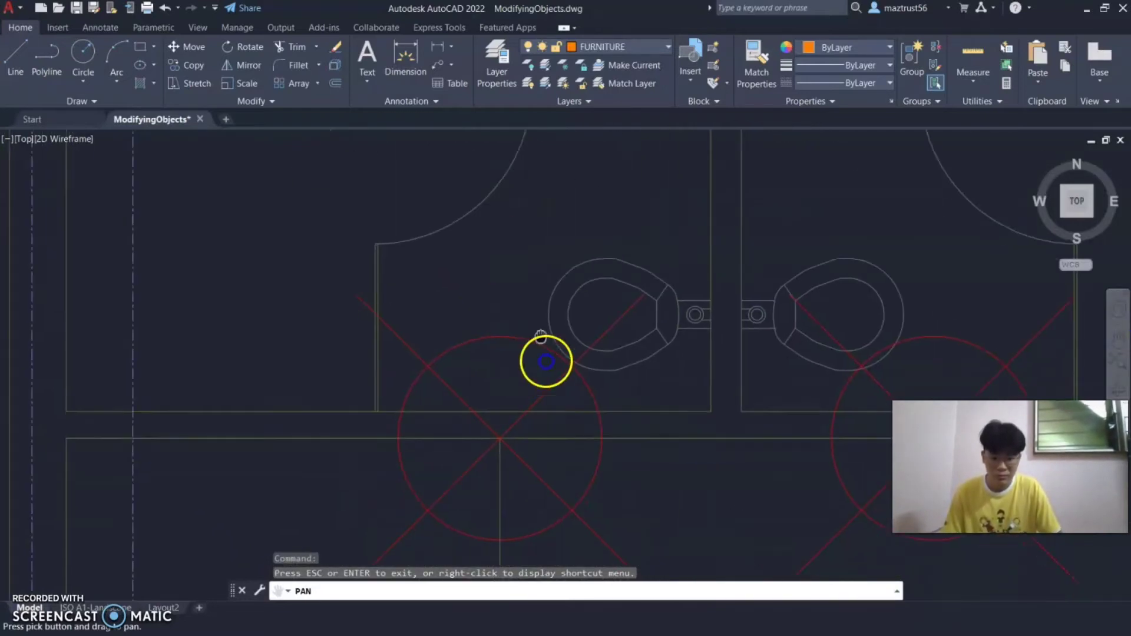
{"action": "left_click_drag", "start_coordinate": [553, 389], "coordinate": [540, 331]}
{"action": "key", "text": "Escape"}
{"action": "left_click", "coordinate": [776, 389]}
{"action": "key", "text": "Escape"}
{"action": "scroll", "coordinate": [724, 429], "scroll_direction": "down", "scroll_amount": 4}
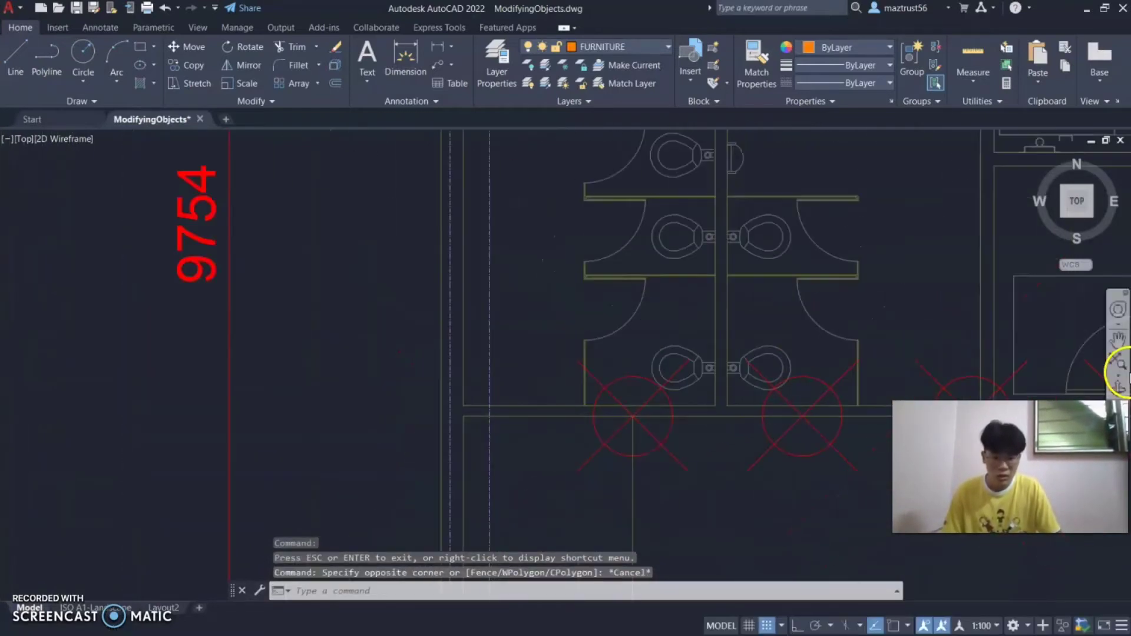
{"action": "left_click", "coordinate": [1117, 340]}
{"action": "left_click_drag", "start_coordinate": [787, 482], "coordinate": [469, 394]}
{"action": "key", "text": "Escape"}
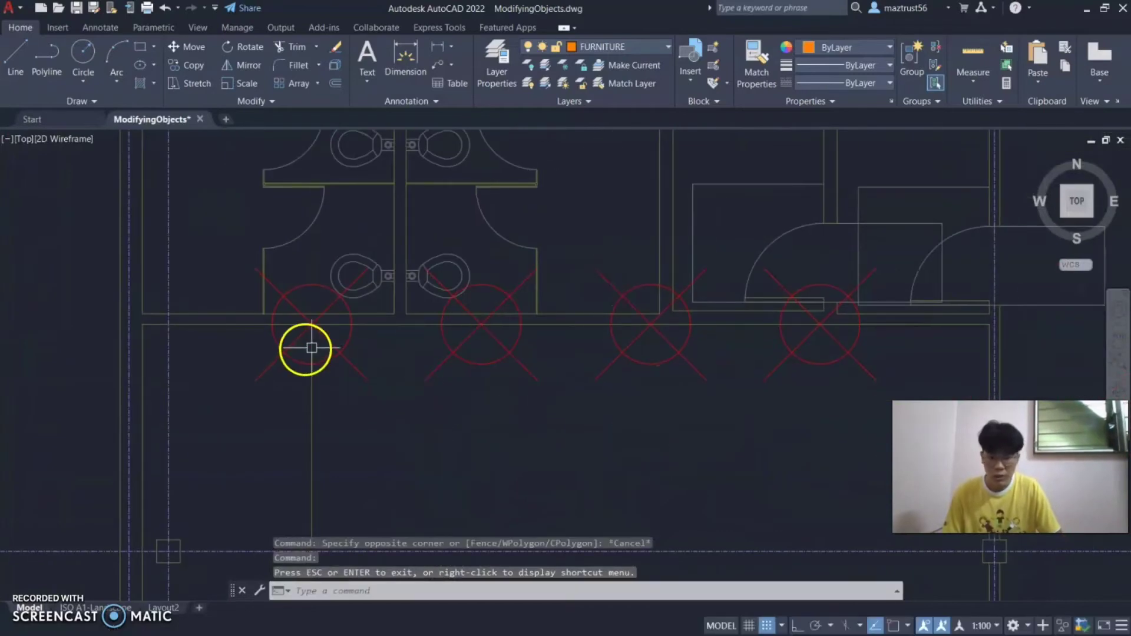
{"action": "left_click", "coordinate": [301, 351]}
{"action": "left_click", "coordinate": [474, 331]}
{"action": "left_click", "coordinate": [665, 346]}
{"action": "left_click", "coordinate": [836, 340]}
{"action": "key", "text": "Delete"}
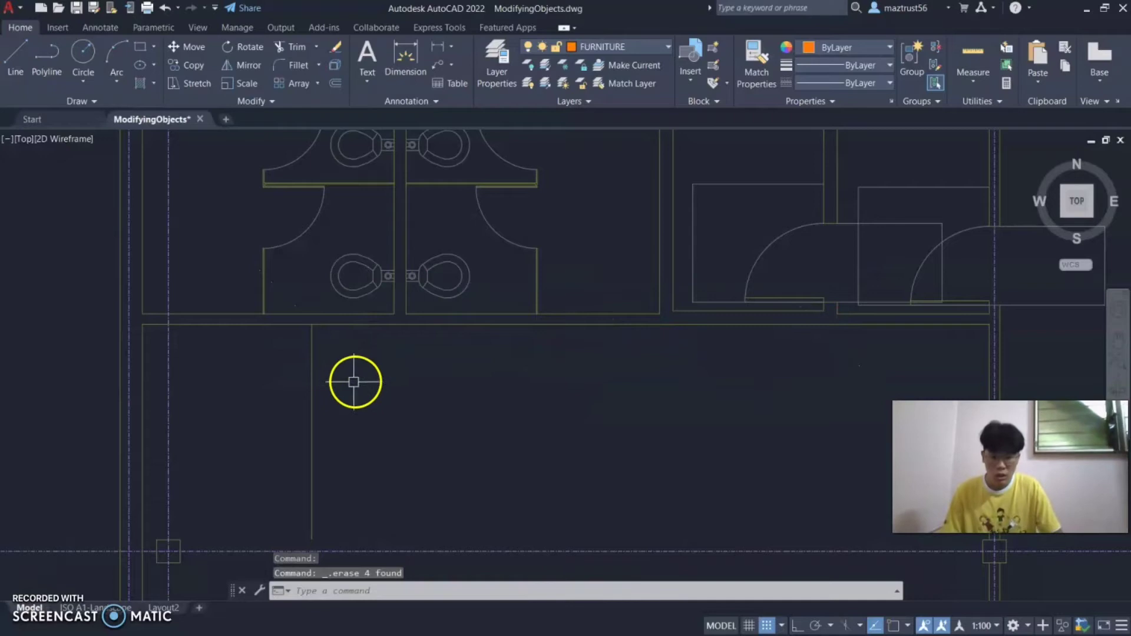
Step: Examine the single vertical wall line in the room below the toilet stalls
{"action": "left_click", "coordinate": [1118, 346]}
{"action": "scroll", "coordinate": [346, 414], "scroll_direction": "up", "scroll_amount": 2}
{"action": "mouse_move", "coordinate": [345, 418]}
{"action": "left_mouse_down"}
{"action": "mouse_move", "coordinate": [447, 399]}
{"action": "mouse_move", "coordinate": [435, 389]}
{"action": "left_mouse_up"}
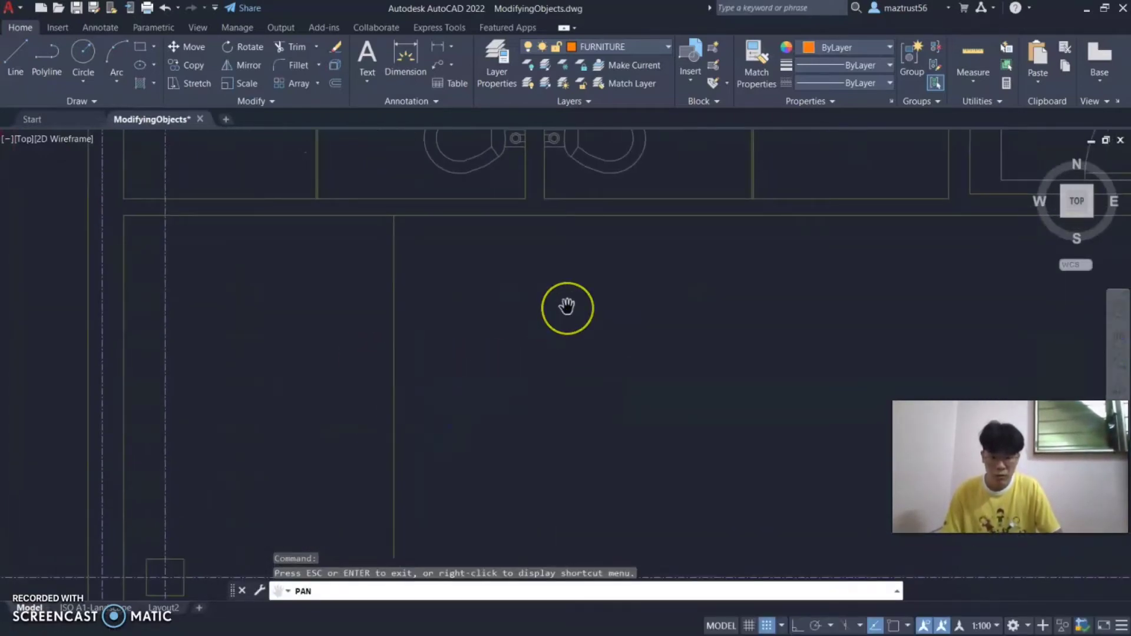
{"action": "key", "text": "Escape"}
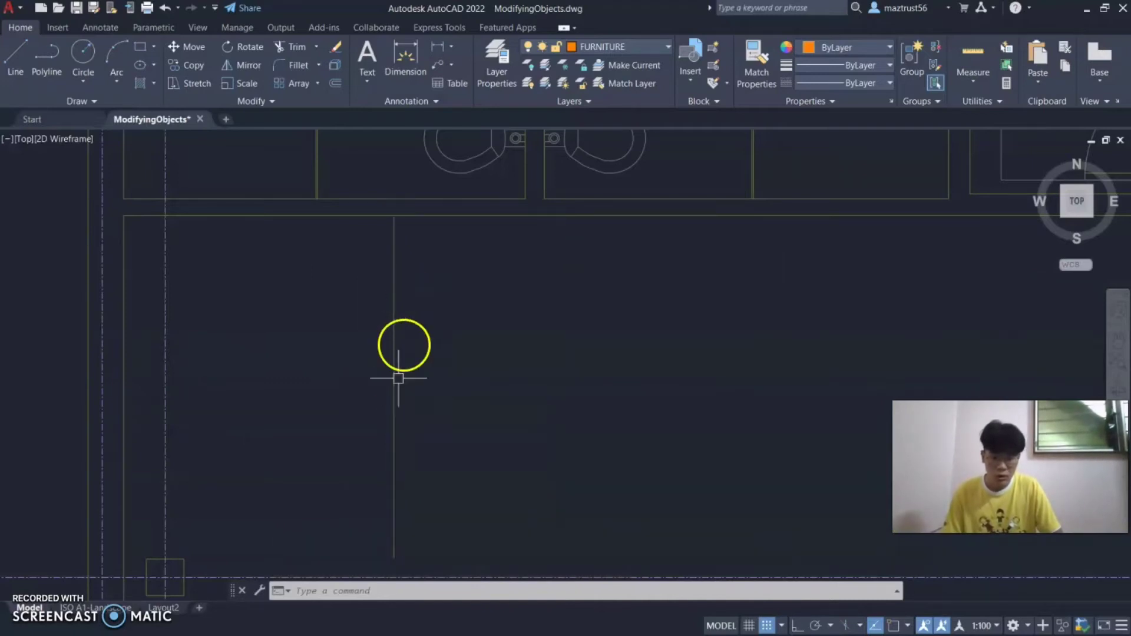
{"action": "left_click", "coordinate": [394, 399]}
{"action": "key", "text": "Escape"}
{"action": "key", "text": "Escape"}
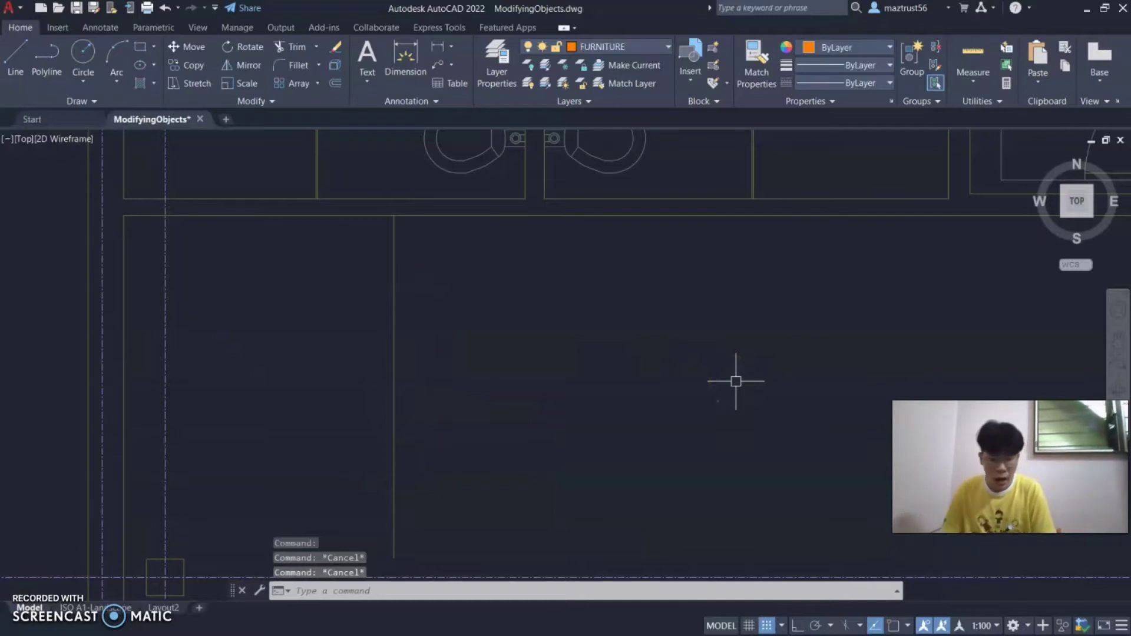
{"action": "type", "text": "of"}
{"action": "key", "text": "Return"}
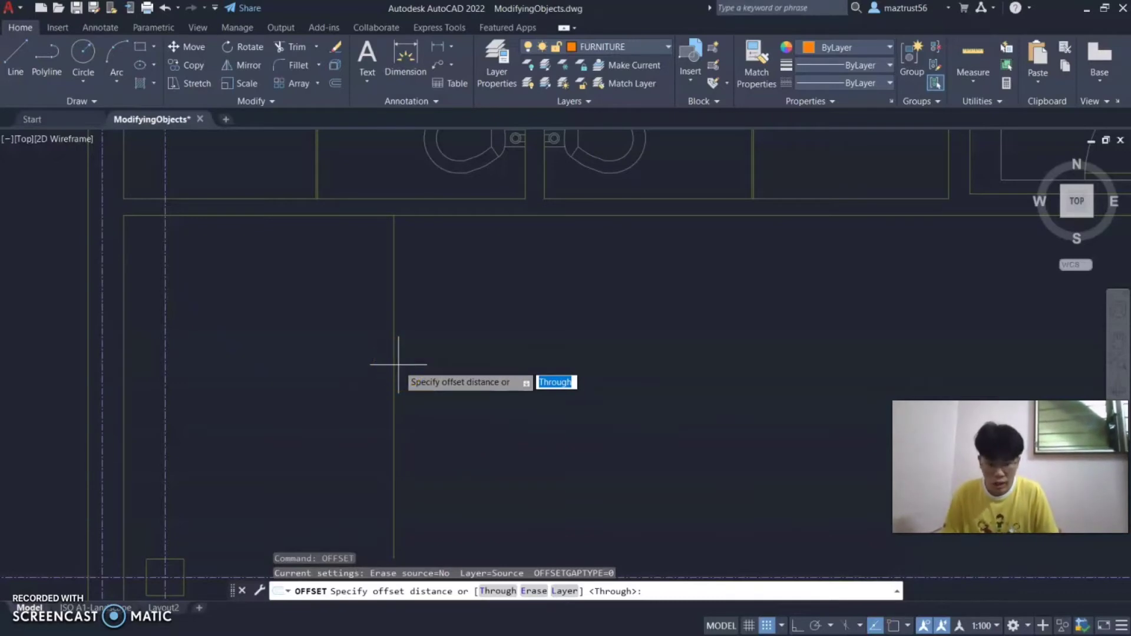
{"action": "type", "text": "75"}
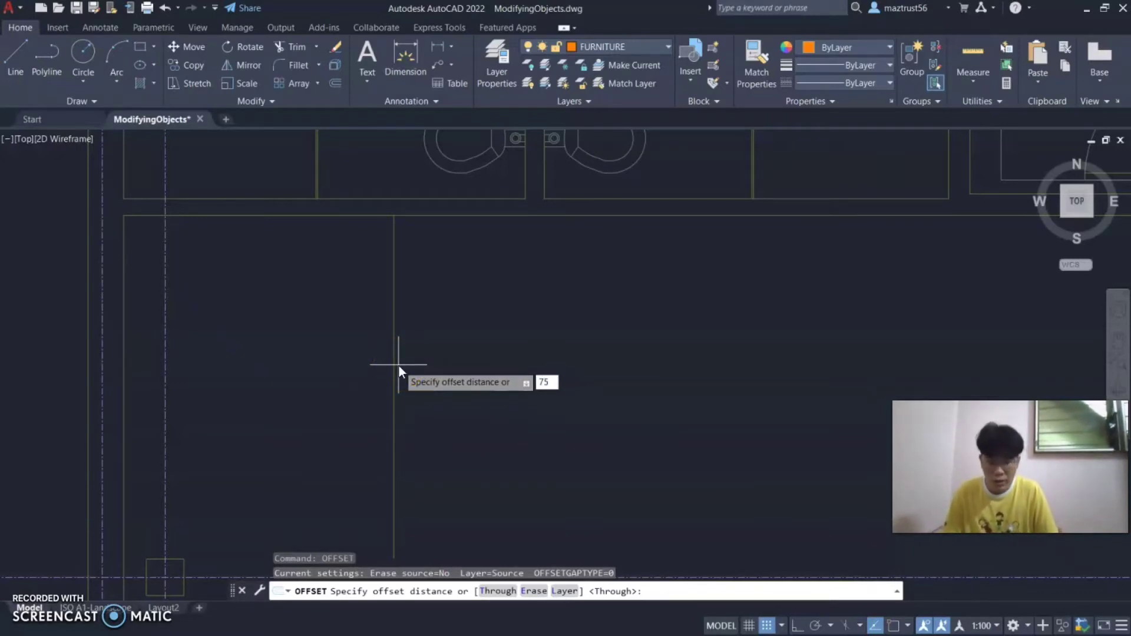
{"action": "key", "text": "BackSpace"}
{"action": "key", "text": "BackSpace"}
{"action": "type", "text": "400"}
{"action": "key", "text": "BackSpace"}
{"action": "key", "text": "BackSpace"}
{"action": "key", "text": "BackSpace"}
{"action": "key", "text": "Escape"}
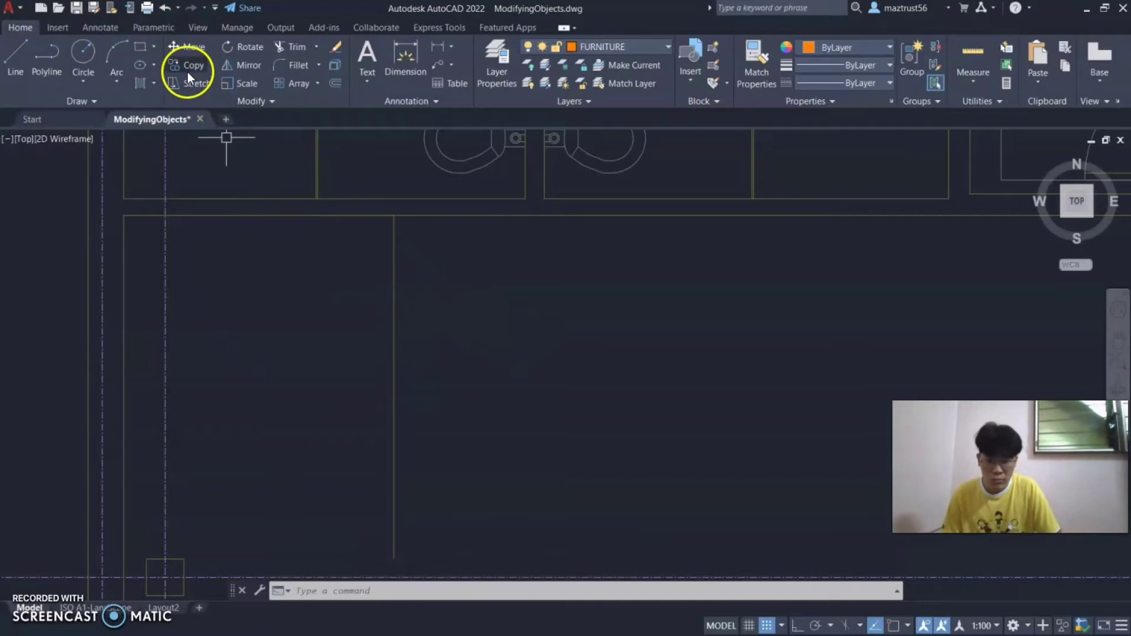
Step: Try to copy the vertical wall line horizontally to its right with Ortho mode turned on
{"action": "left_click", "coordinate": [395, 339]}
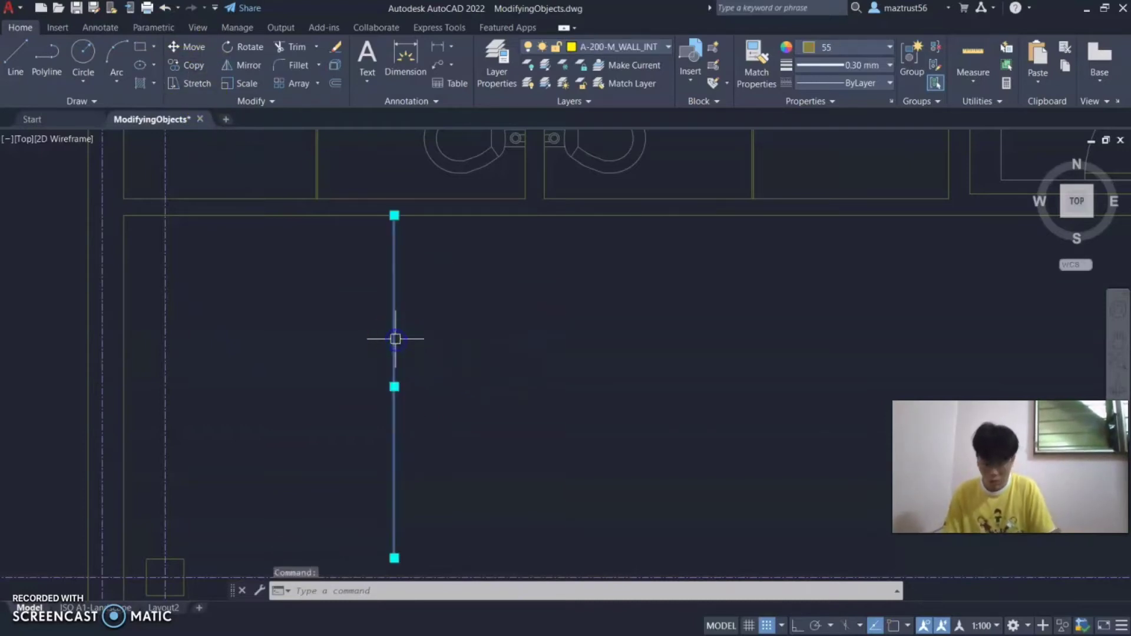
{"action": "type", "text": "copy"}
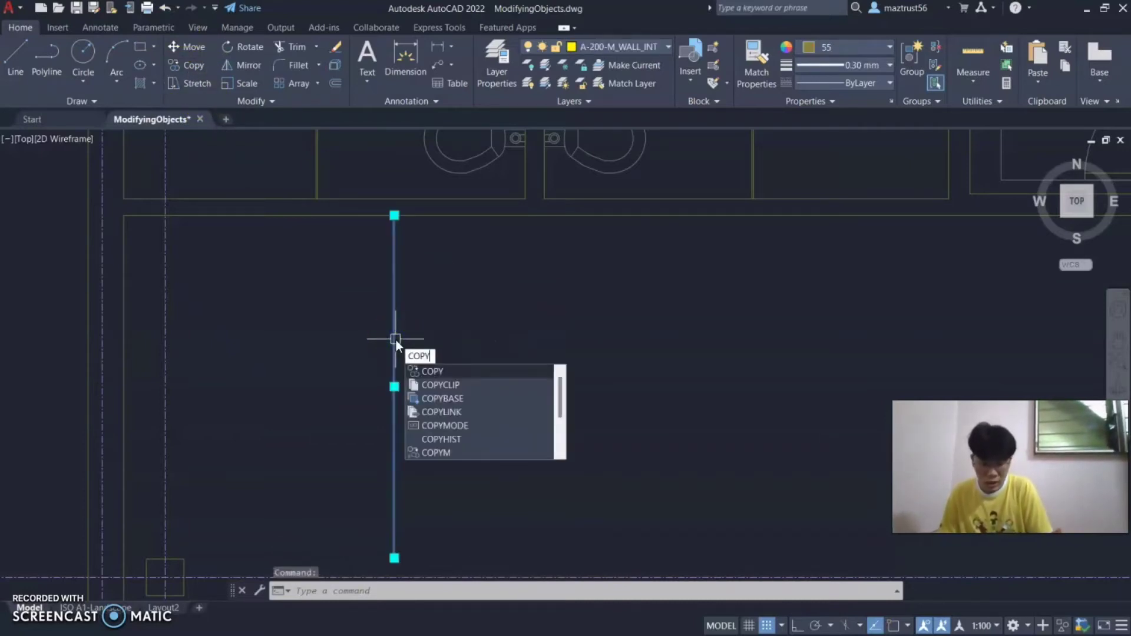
{"action": "key", "text": "Return"}
{"action": "left_click", "coordinate": [395, 340]}
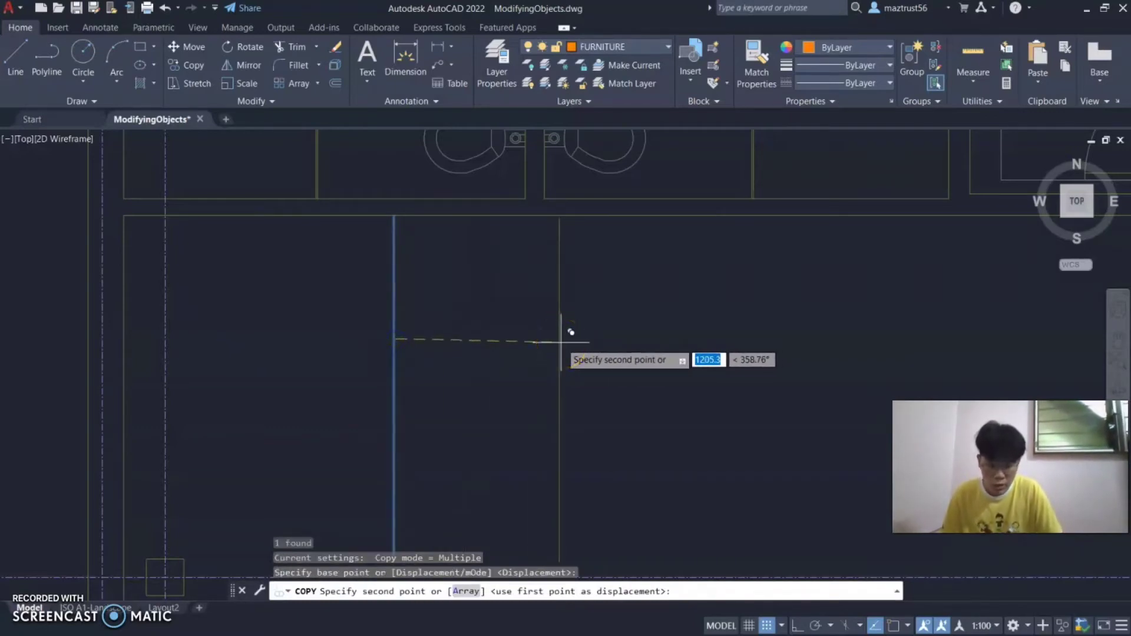
{"action": "key", "text": "F8"}
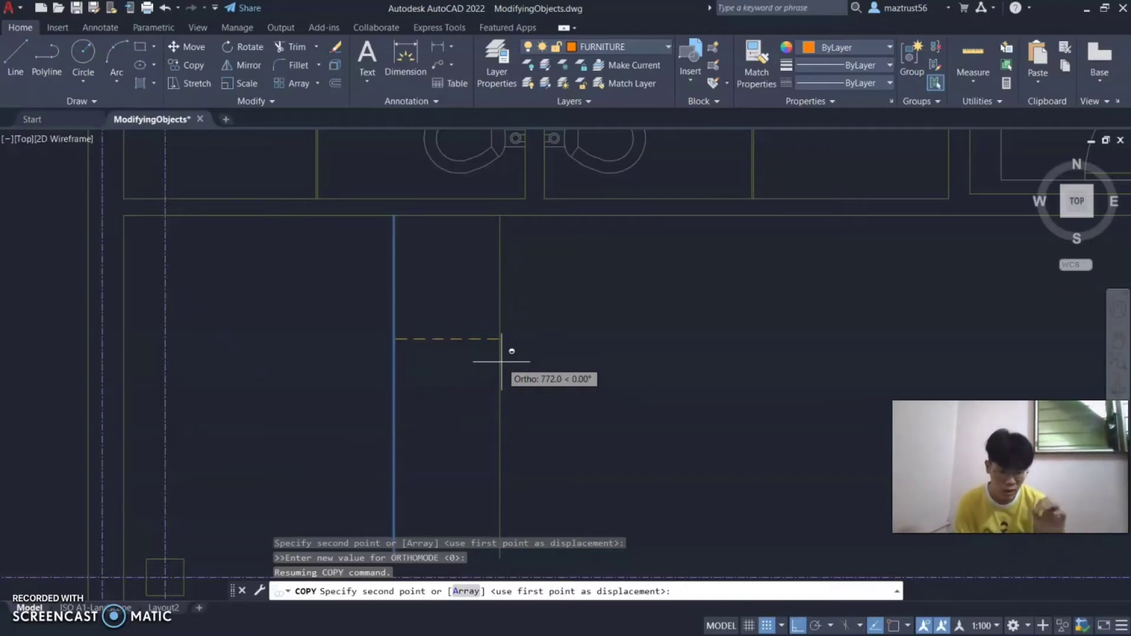
{"action": "key", "text": "Escape"}
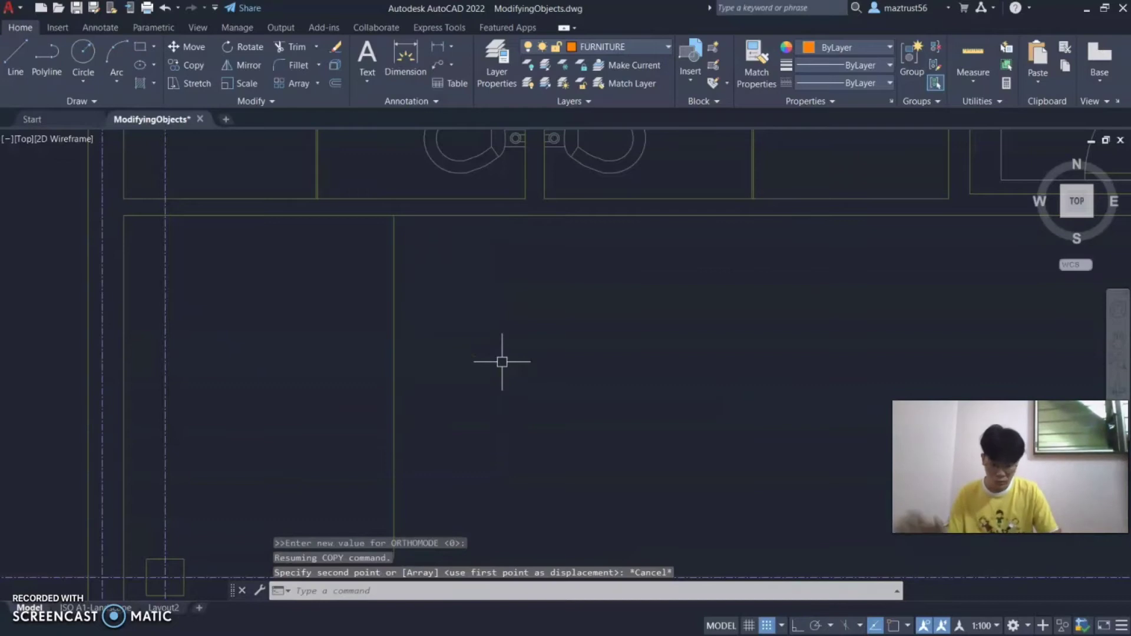
{"action": "key", "text": "Escape"}
{"action": "key", "text": "Escape"}
Step: Offset the vertical wall line below the toilet stalls by 75 to its right
{"action": "type", "text": "o"}
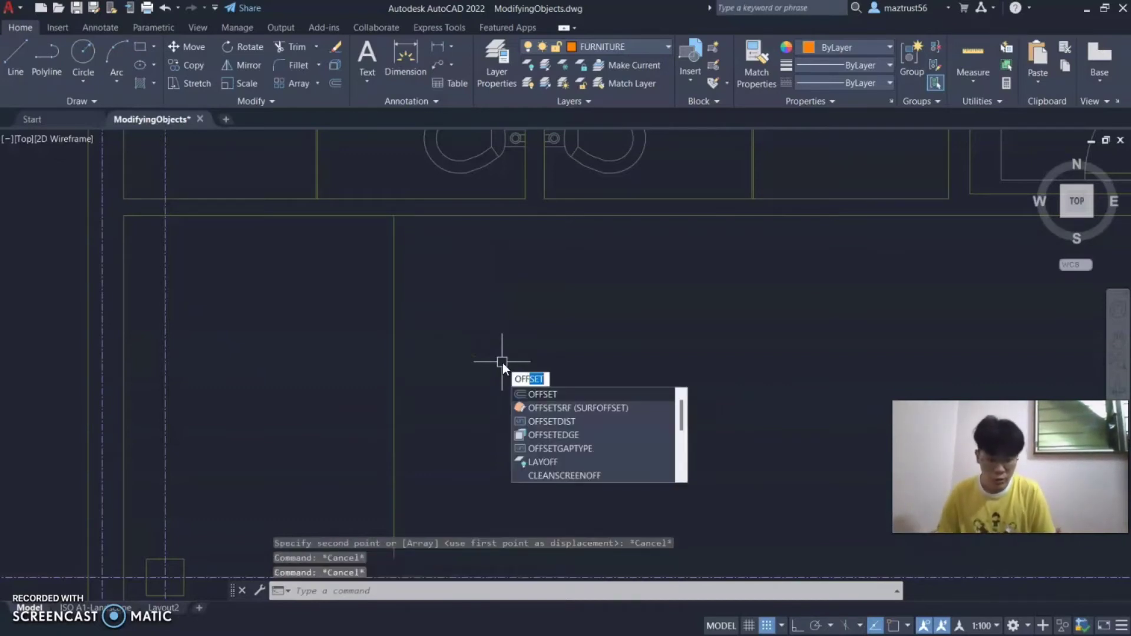
{"action": "key", "text": "Return"}
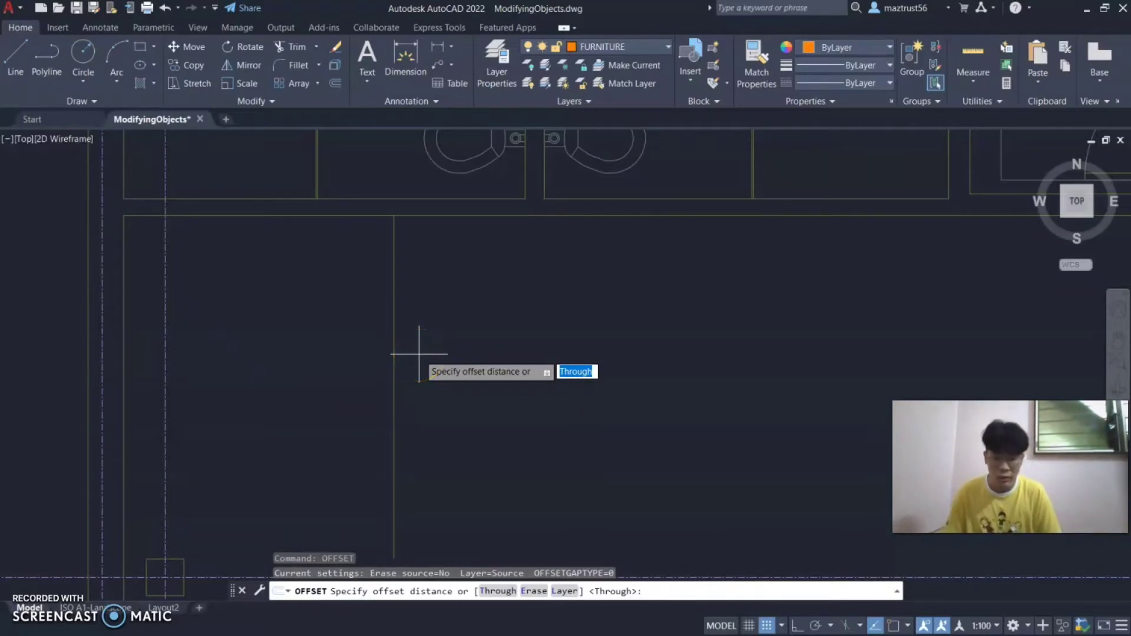
{"action": "type", "text": "75"}
{"action": "key", "text": "Return"}
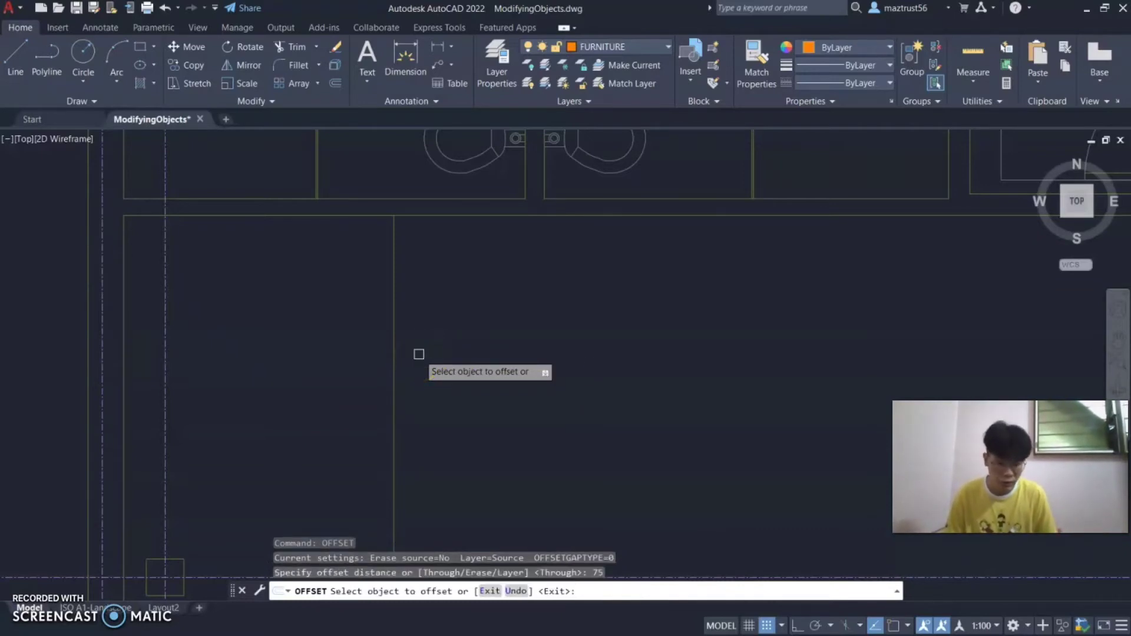
{"action": "left_click", "coordinate": [395, 353]}
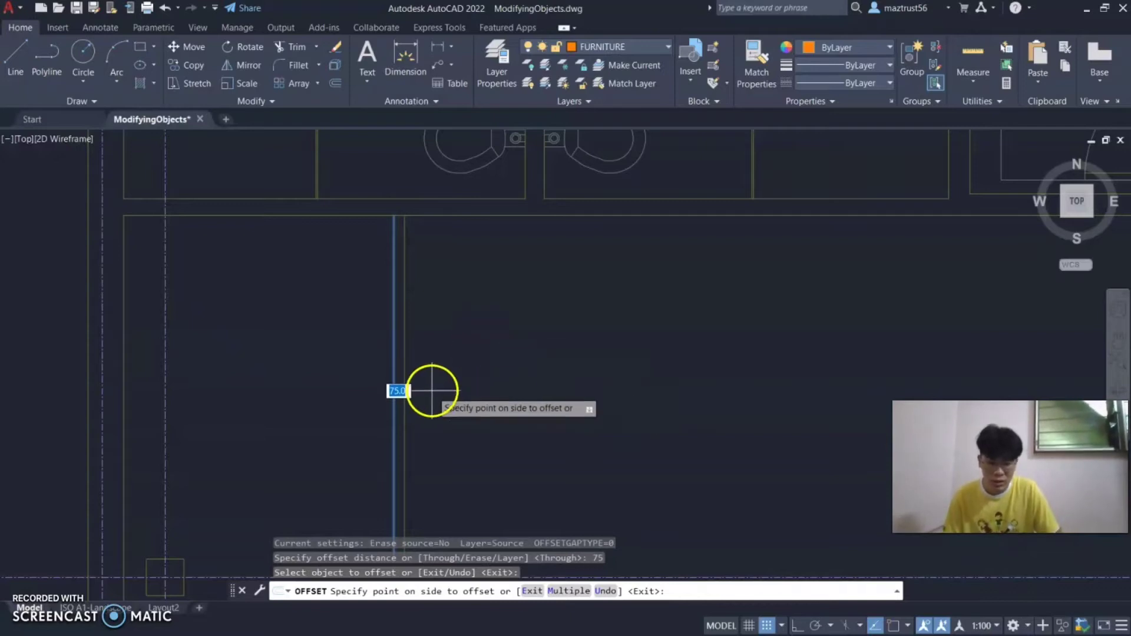
{"action": "left_click", "coordinate": [407, 383]}
Step: Offset the second vertical line by the same 75 distance to its right to form a third parallel line
{"action": "scroll", "coordinate": [428, 461], "scroll_direction": "down", "scroll_amount": 2}
{"action": "scroll", "coordinate": [420, 473], "scroll_direction": "up", "scroll_amount": 2}
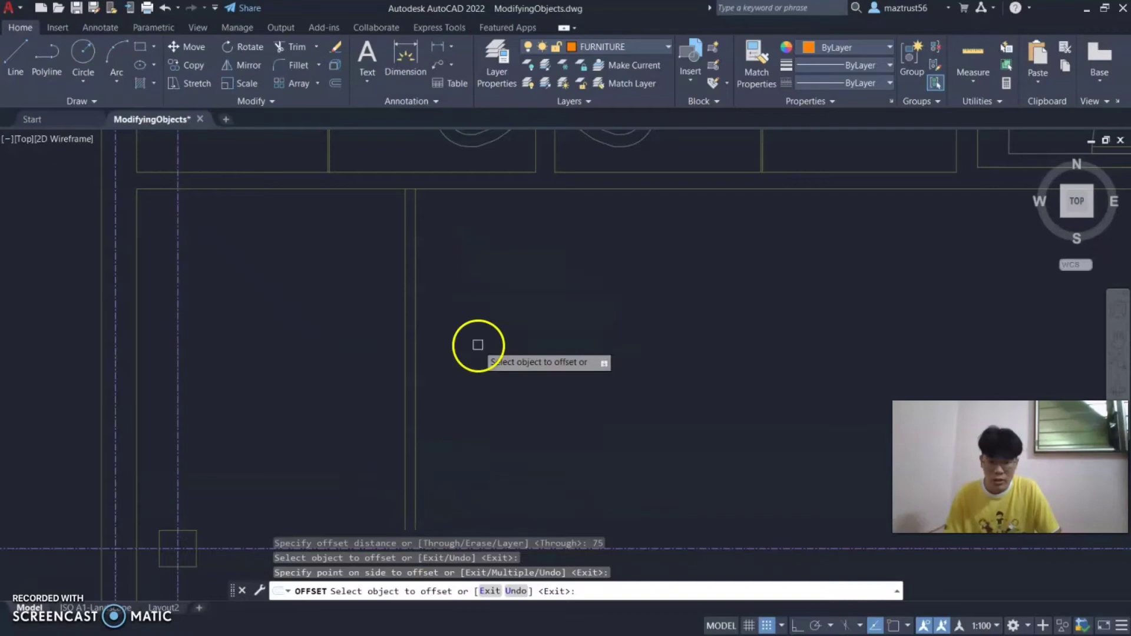
{"action": "scroll", "coordinate": [417, 324], "scroll_direction": "up", "scroll_amount": 1}
{"action": "scroll", "coordinate": [424, 171], "scroll_direction": "down", "scroll_amount": 1}
{"action": "scroll", "coordinate": [413, 162], "scroll_direction": "up", "scroll_amount": 1}
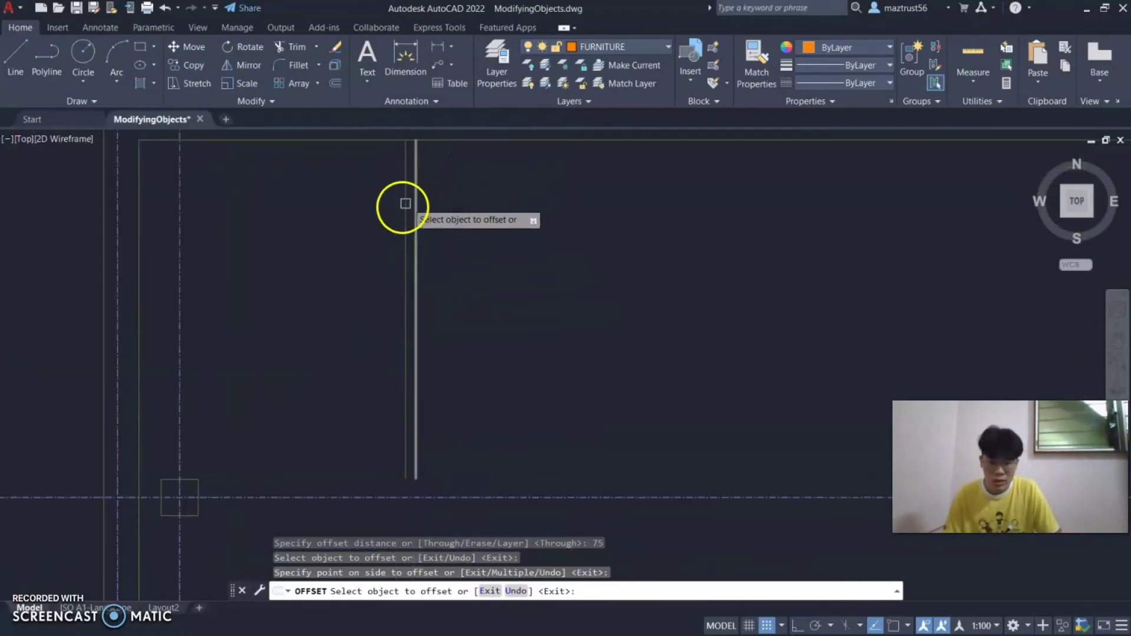
{"action": "scroll", "coordinate": [426, 211], "scroll_direction": "up", "scroll_amount": 2}
{"action": "scroll", "coordinate": [426, 220], "scroll_direction": "down", "scroll_amount": 2}
{"action": "left_click", "coordinate": [414, 288]}
{"action": "left_click", "coordinate": [438, 293]}
{"action": "key", "text": "Escape"}
{"action": "key", "text": "Escape"}
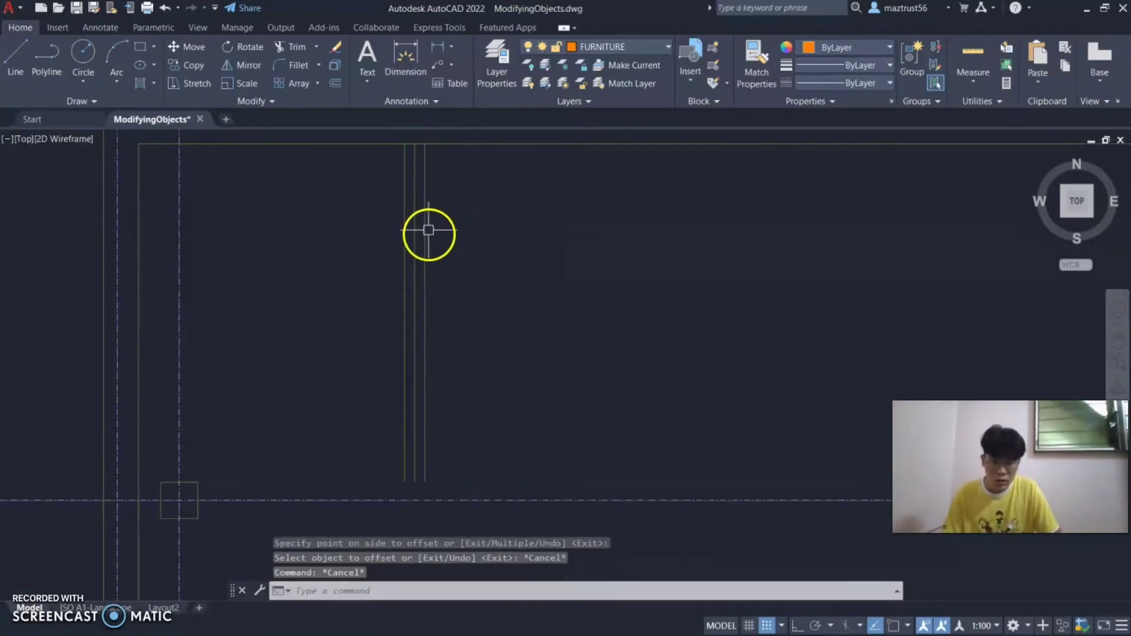
Step: Try erasing the middle of the three parallel wall lines, and undo the erase
{"action": "left_click", "coordinate": [425, 236]}
{"action": "left_click", "coordinate": [405, 236]}
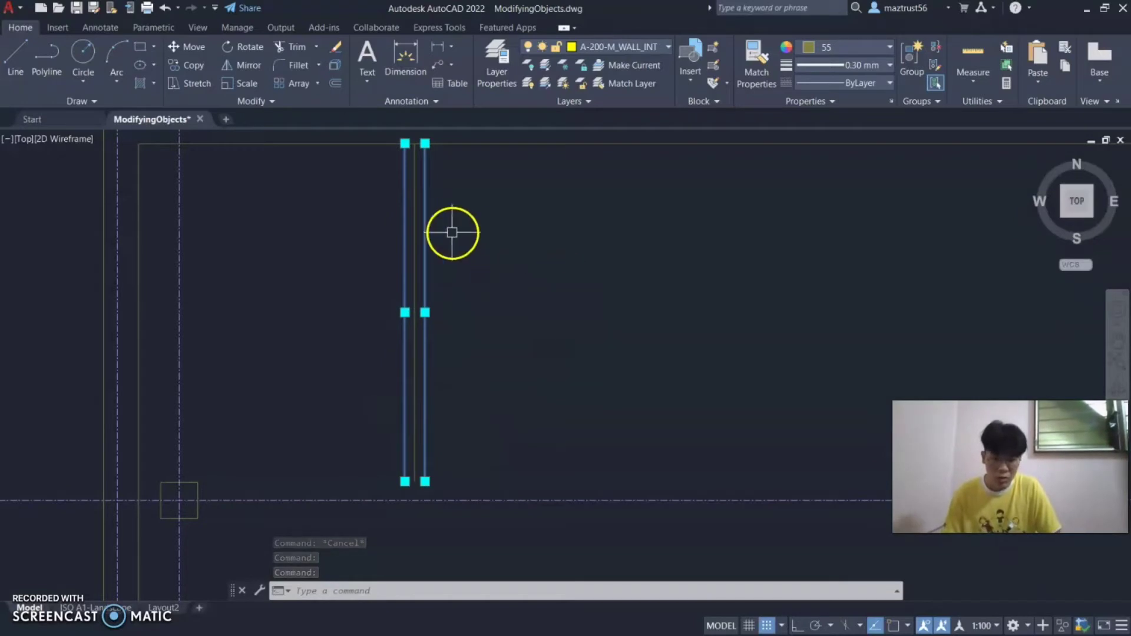
{"action": "key", "text": "Escape"}
{"action": "left_click", "coordinate": [415, 218]}
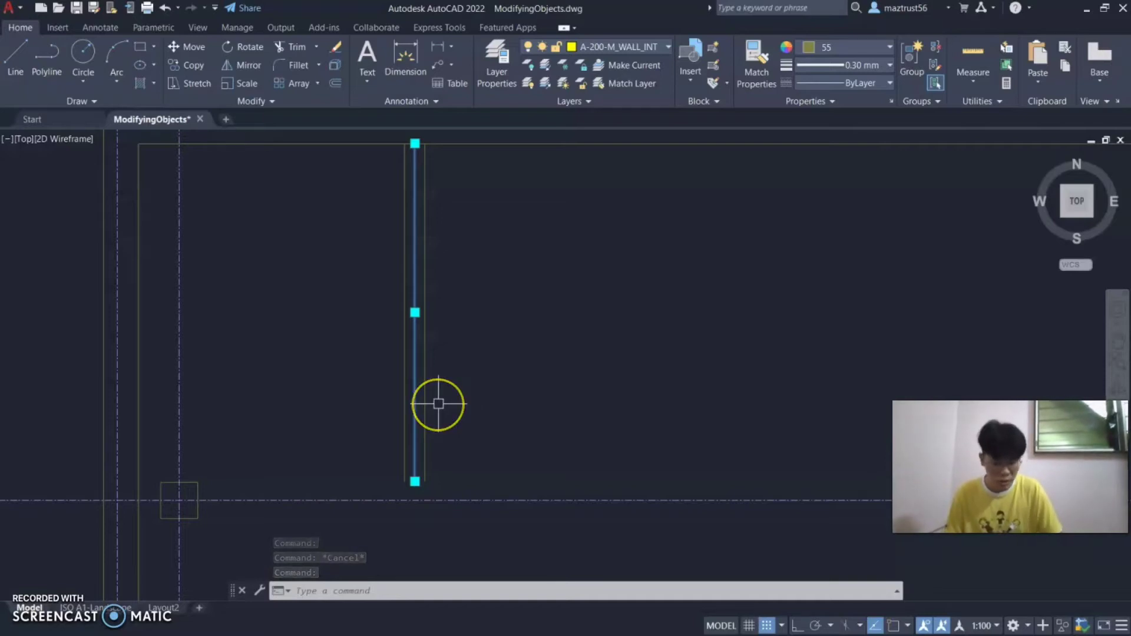
{"action": "key", "text": "Delete"}
{"action": "key", "text": "Escape"}
{"action": "key", "text": "Escape"}
{"action": "key", "text": "ctrl+z"}
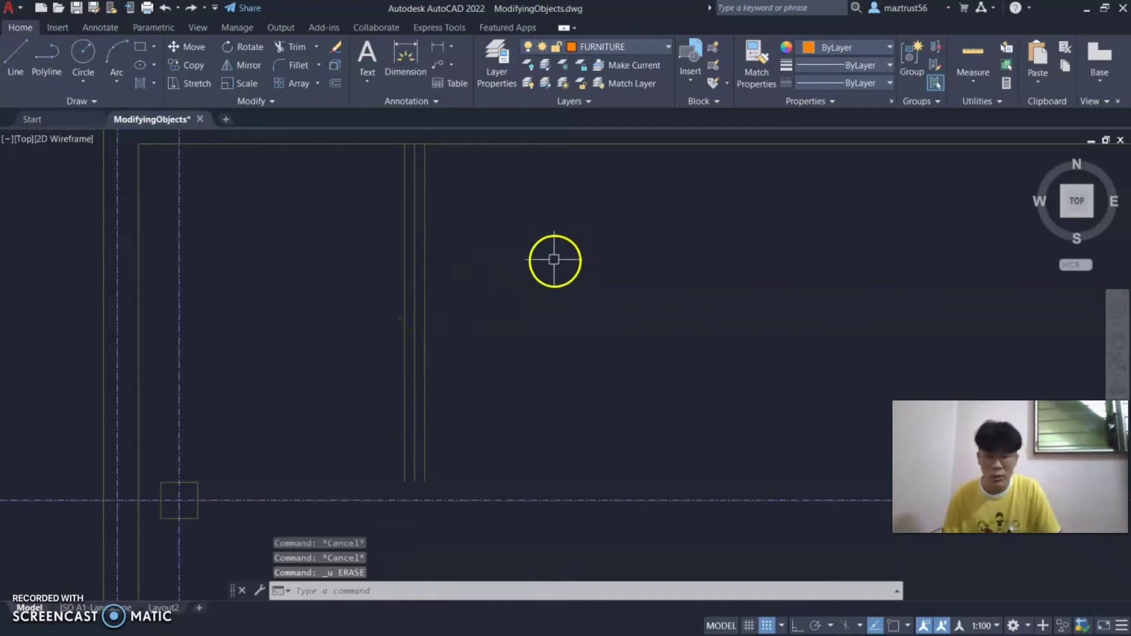
Step: Trim away the middle of the three parallel wall lines
{"action": "key", "text": "Return"}
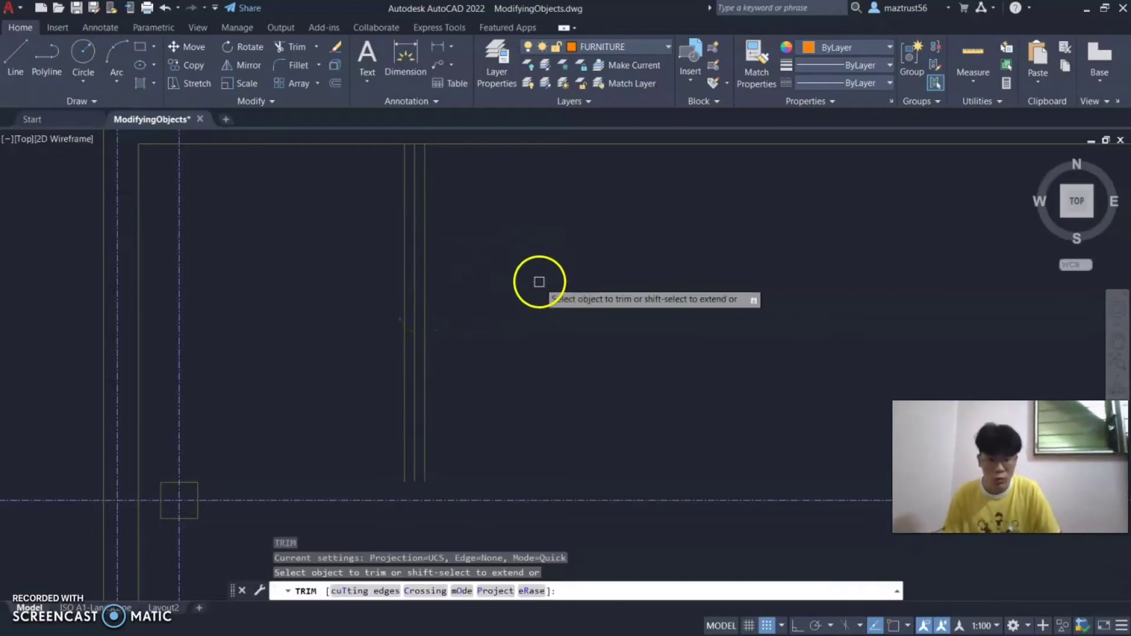
{"action": "left_click", "coordinate": [413, 287]}
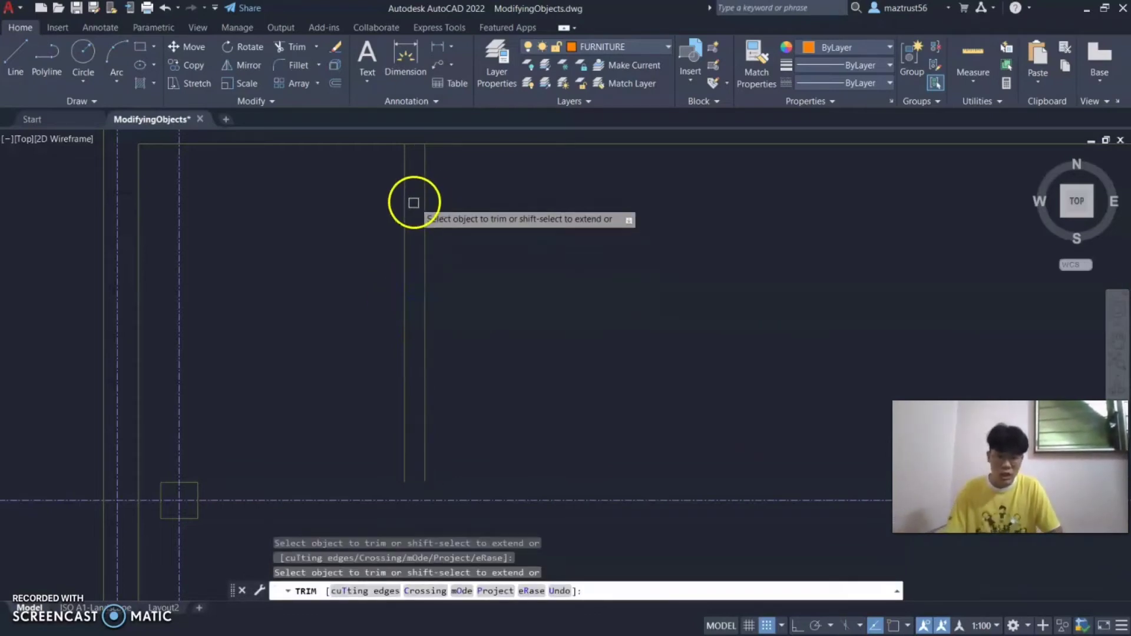
{"action": "key", "text": "Escape"}
{"action": "key", "text": "Escape"}
{"action": "key", "text": "Escape"}
{"action": "key", "text": "Escape"}
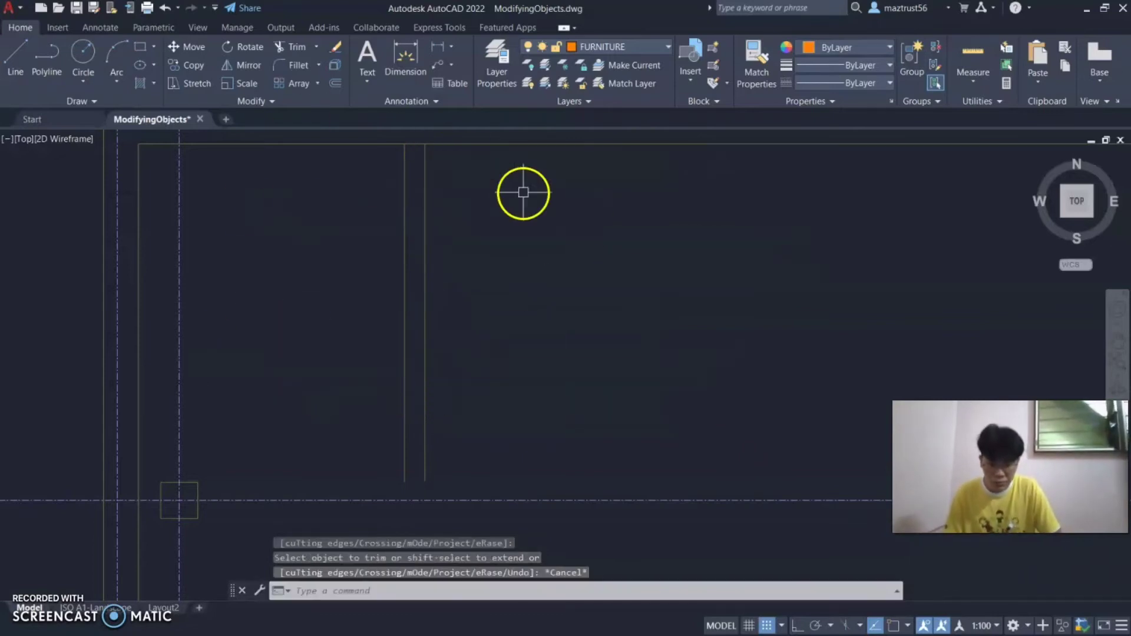
{"action": "scroll", "coordinate": [435, 503], "scroll_direction": "up", "scroll_amount": 2}
{"action": "scroll", "coordinate": [330, 194], "scroll_direction": "down", "scroll_amount": 3}
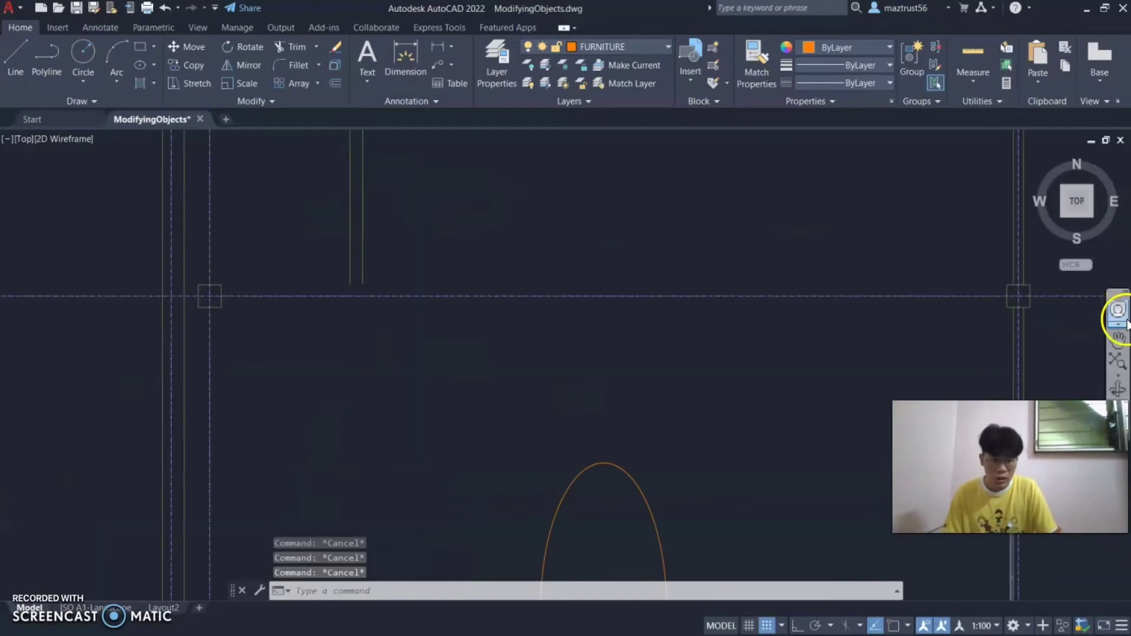
{"action": "left_click", "coordinate": [1118, 337]}
{"action": "mouse_move", "coordinate": [365, 191]}
{"action": "left_mouse_down"}
{"action": "mouse_move", "coordinate": [543, 425]}
{"action": "mouse_move", "coordinate": [510, 379]}
{"action": "left_mouse_up"}
{"action": "scroll", "coordinate": [538, 394], "scroll_direction": "up", "scroll_amount": 3}
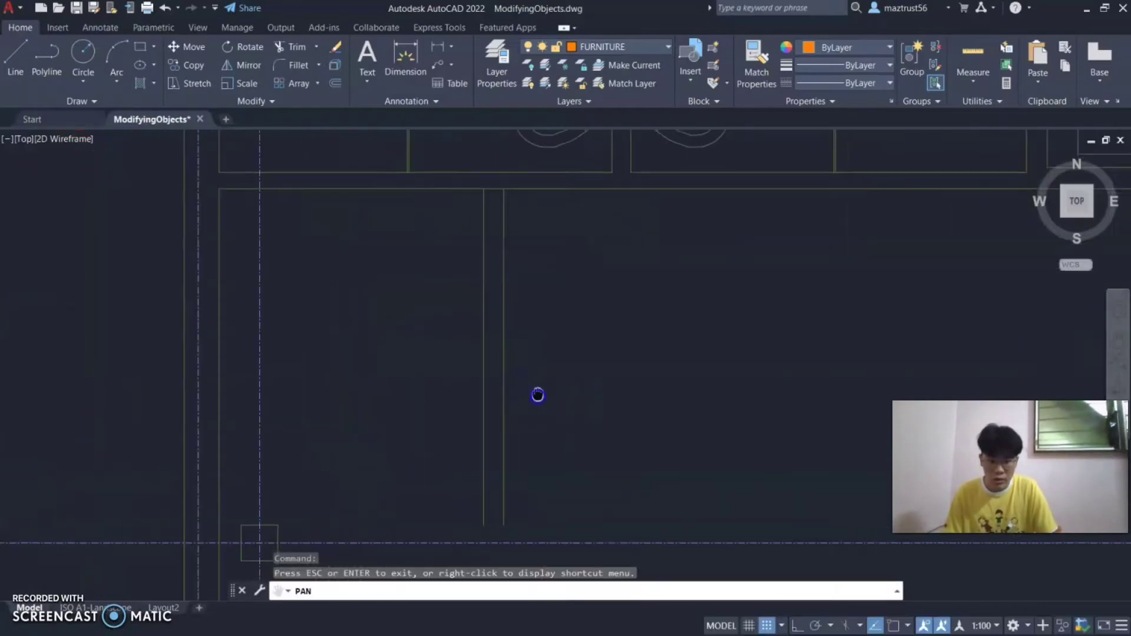
{"action": "key", "text": "Escape"}
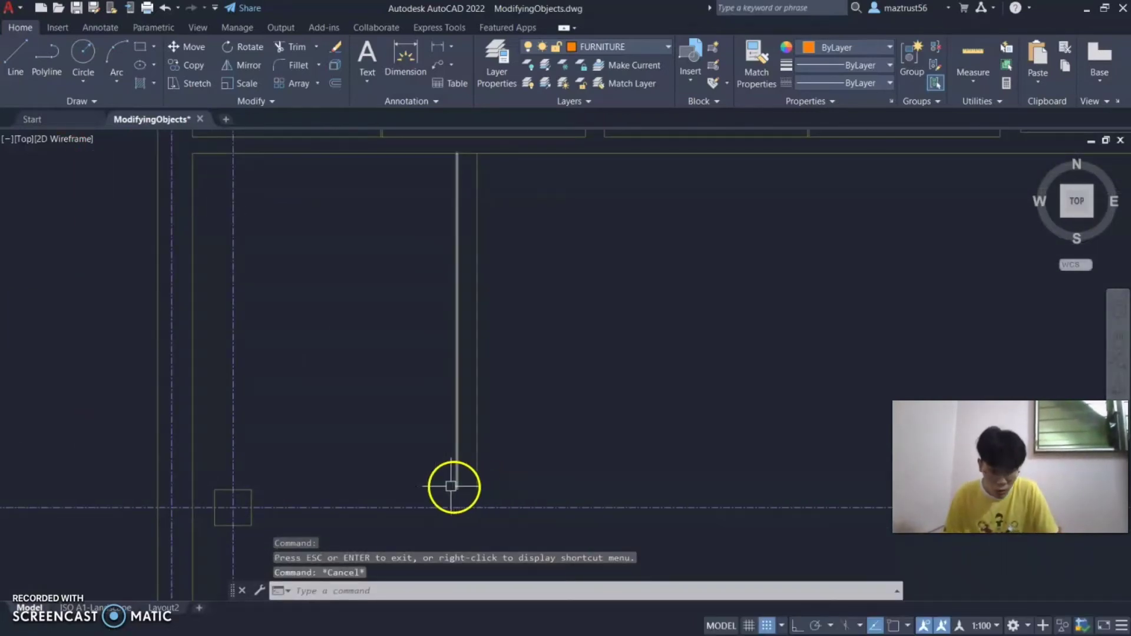
{"action": "left_click", "coordinate": [477, 482]}
{"action": "left_click", "coordinate": [457, 480]}
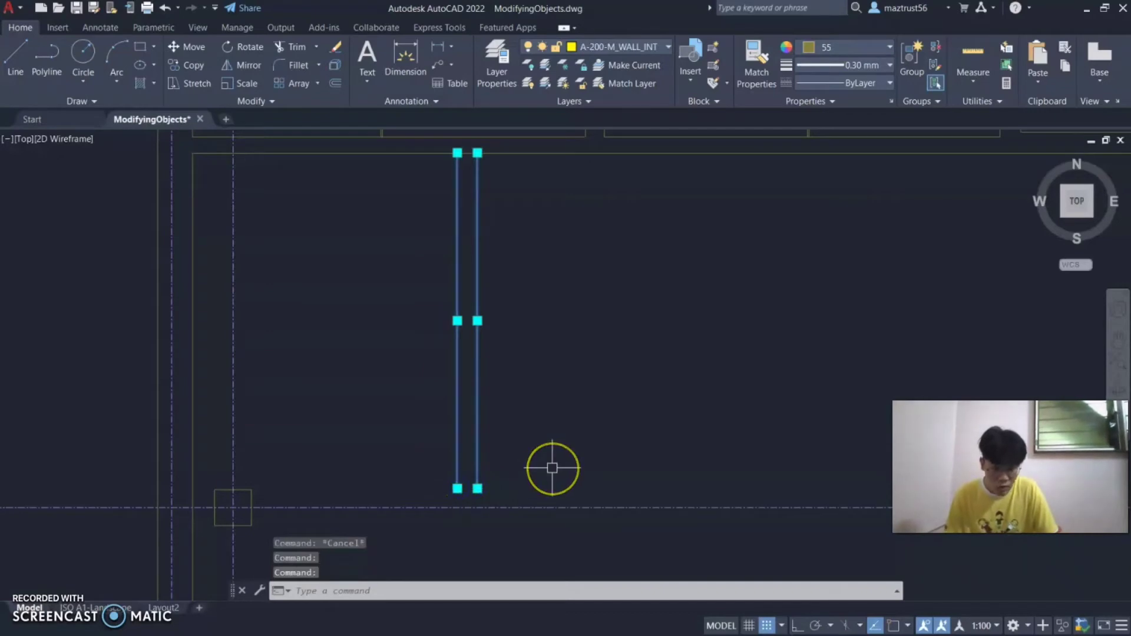
{"action": "key", "text": "BackSpace"}
{"action": "key", "text": "BackSpace"}
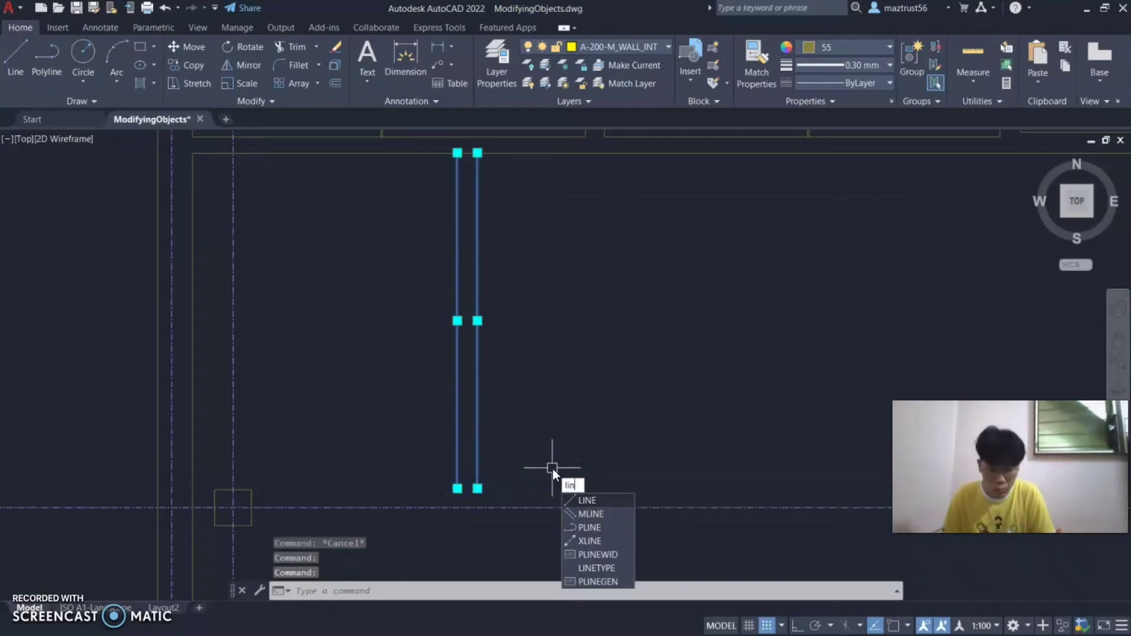
{"action": "key", "text": "Return"}
{"action": "left_click", "coordinate": [472, 488]}
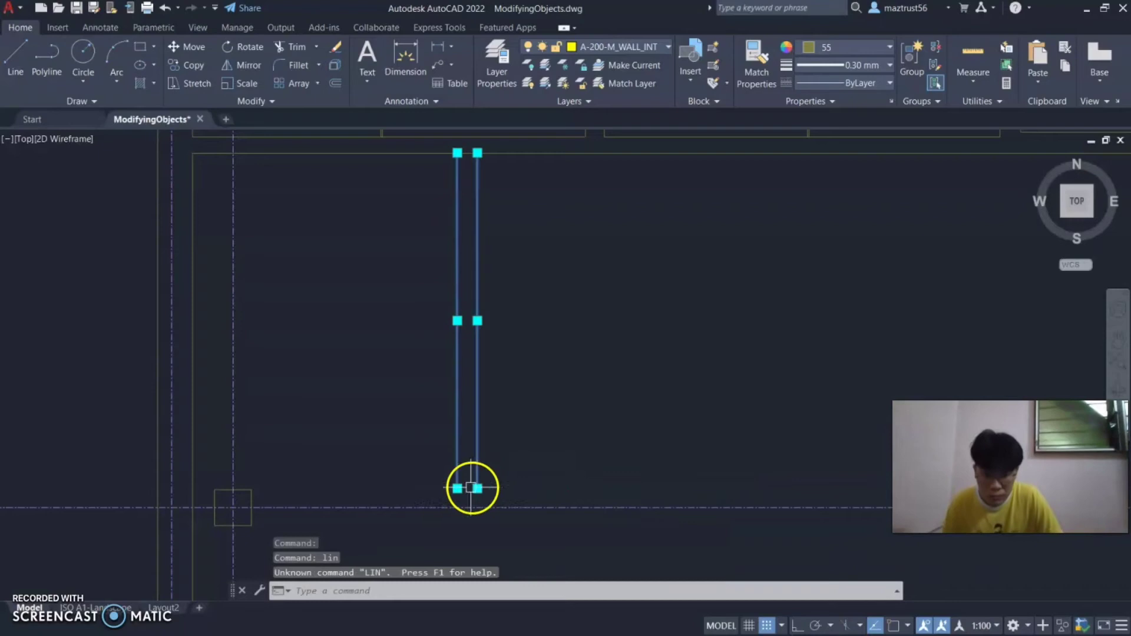
{"action": "left_click", "coordinate": [457, 488]}
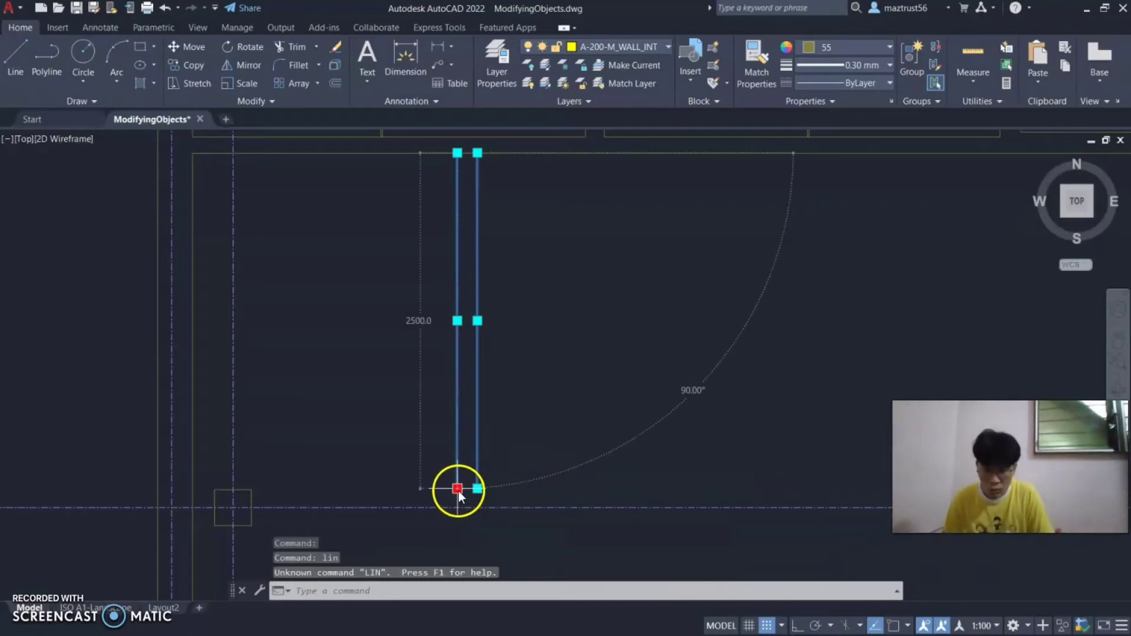
{"action": "key", "text": "Escape"}
Step: Draw a line about 154 long across the open lower ends of the two wall lines, snapping its second point to the right line's endpoint
{"action": "type", "text": "line"}
{"action": "key", "text": "Return"}
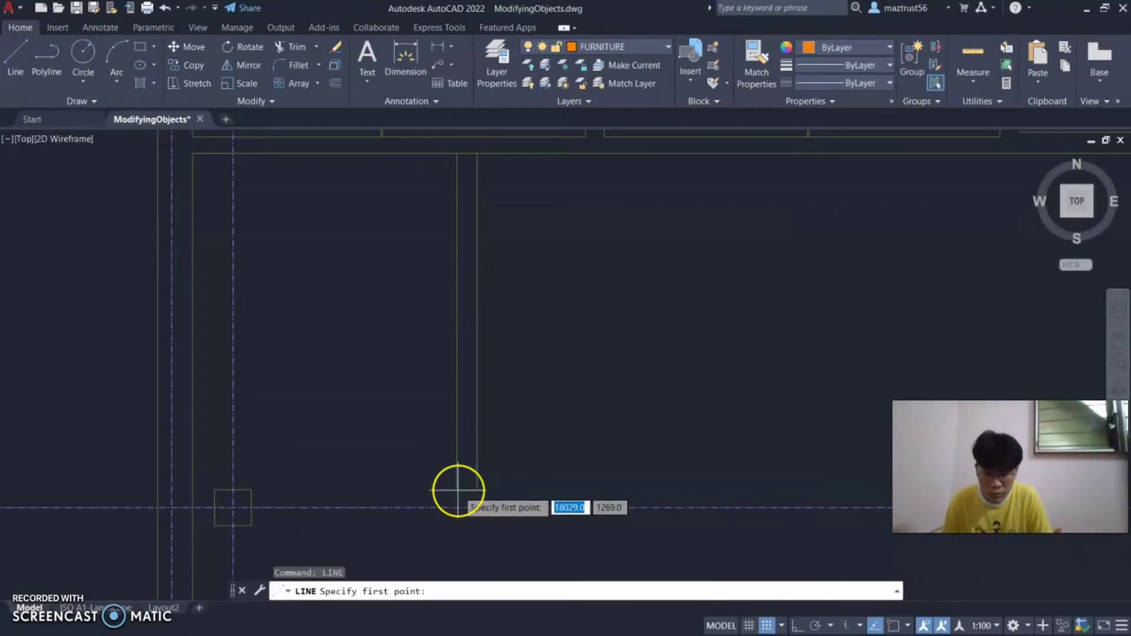
{"action": "scroll", "coordinate": [457, 489], "scroll_direction": "up", "scroll_amount": 3}
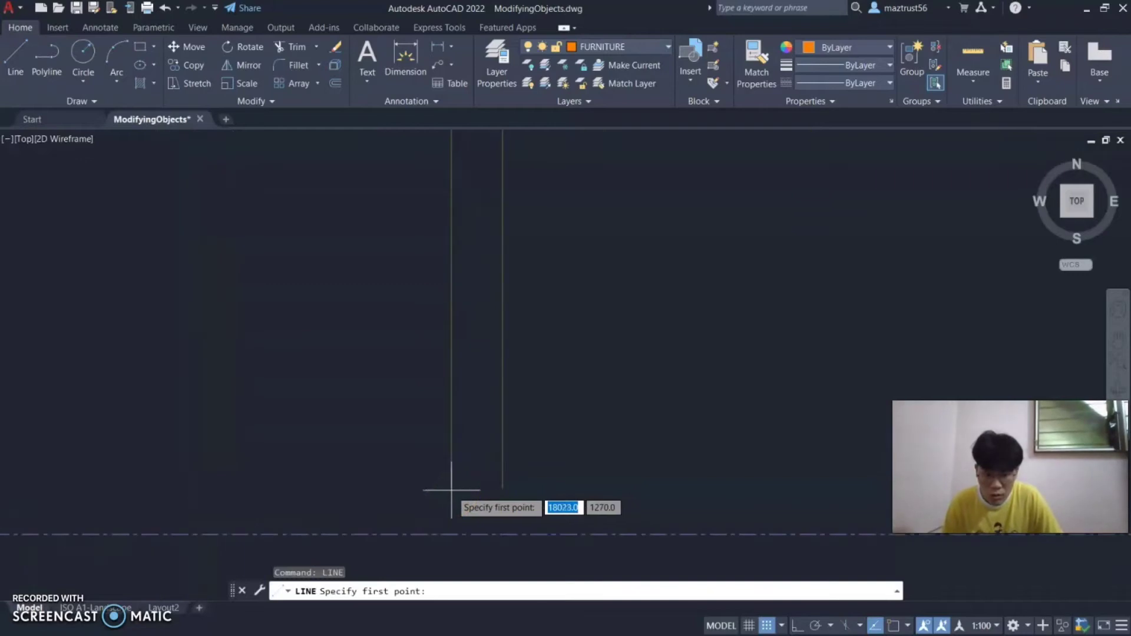
{"action": "right_click", "coordinate": [451, 488]}
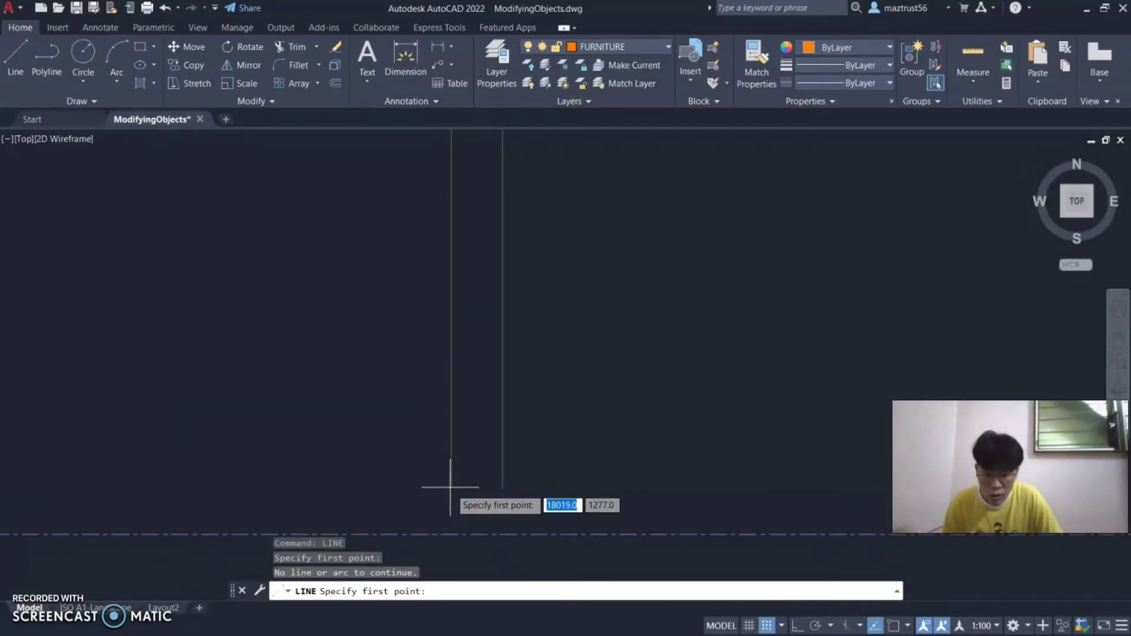
{"action": "left_click", "coordinate": [450, 487]}
{"action": "scroll", "coordinate": [501, 487], "scroll_direction": "up", "scroll_amount": 2}
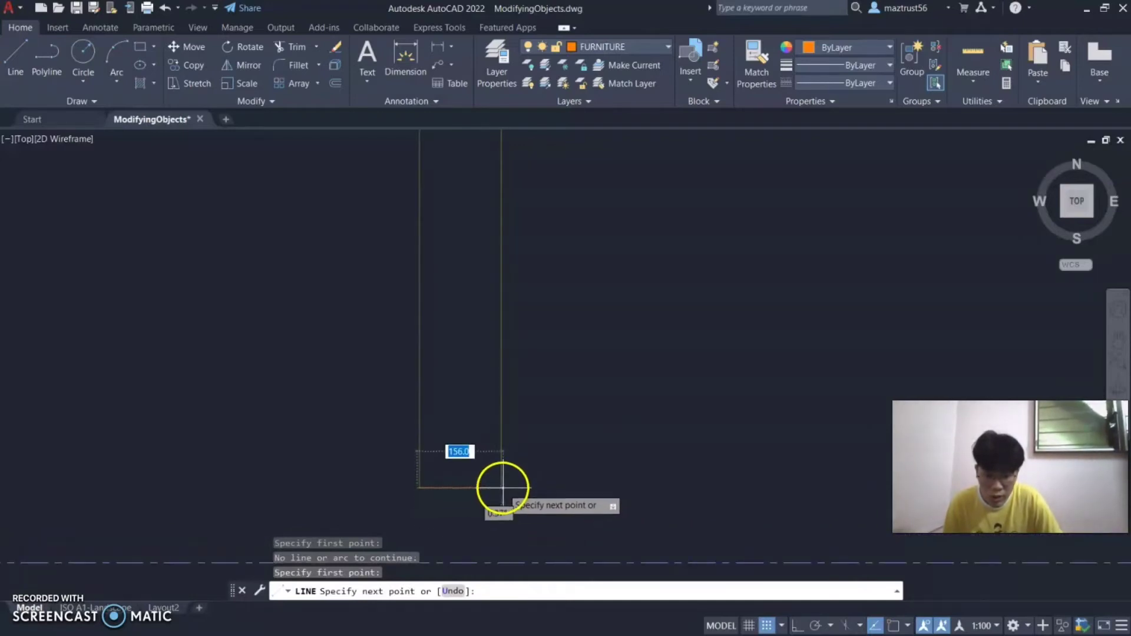
{"action": "scroll", "coordinate": [502, 487], "scroll_direction": "up", "scroll_amount": 1}
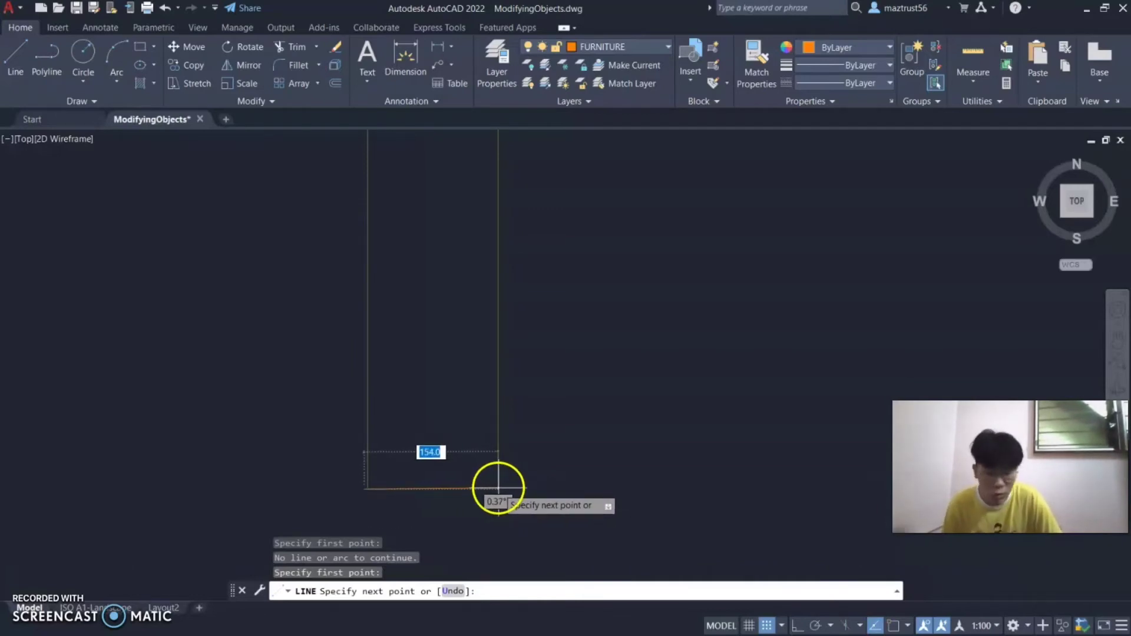
{"action": "right_click", "coordinate": [498, 488]}
{"action": "mouse_move", "coordinate": [547, 405]}
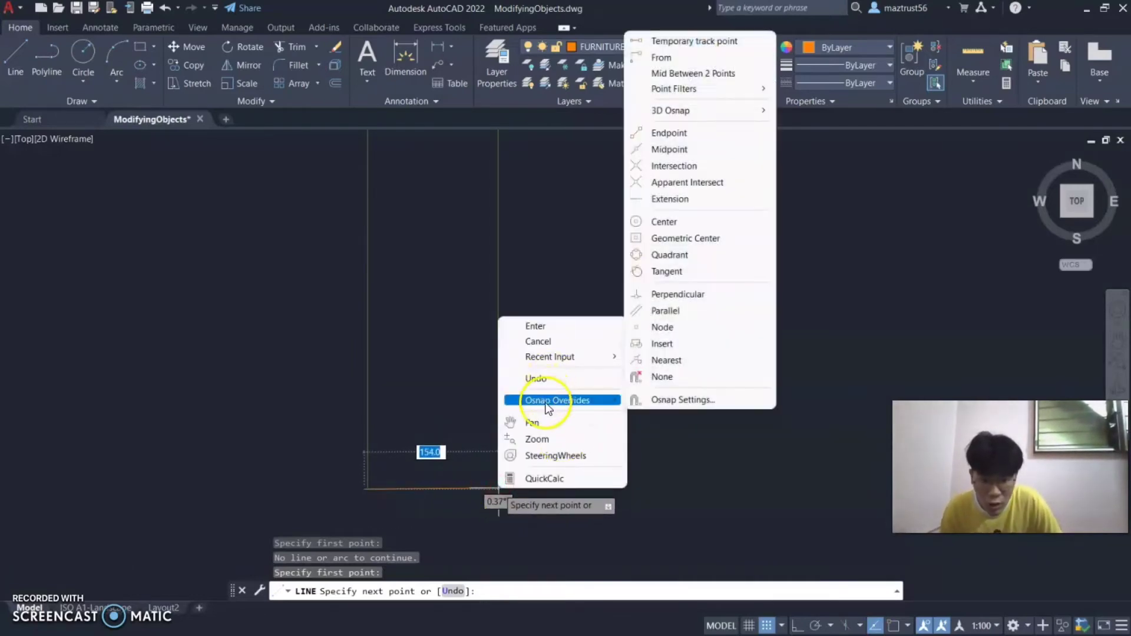
{"action": "left_click", "coordinate": [662, 138]}
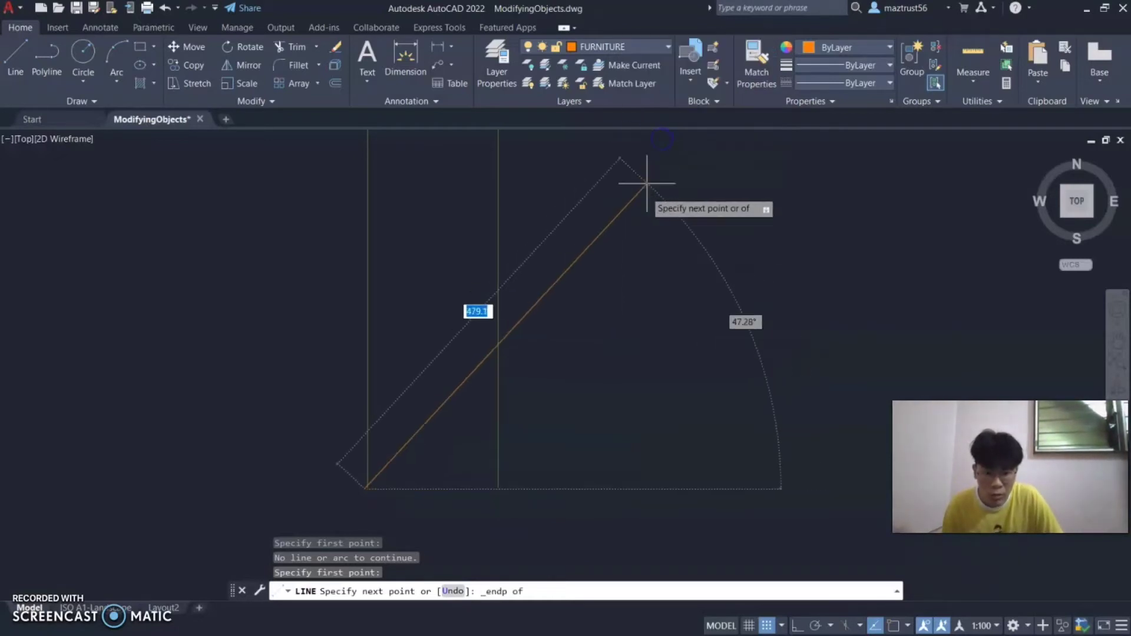
{"action": "left_click", "coordinate": [498, 487]}
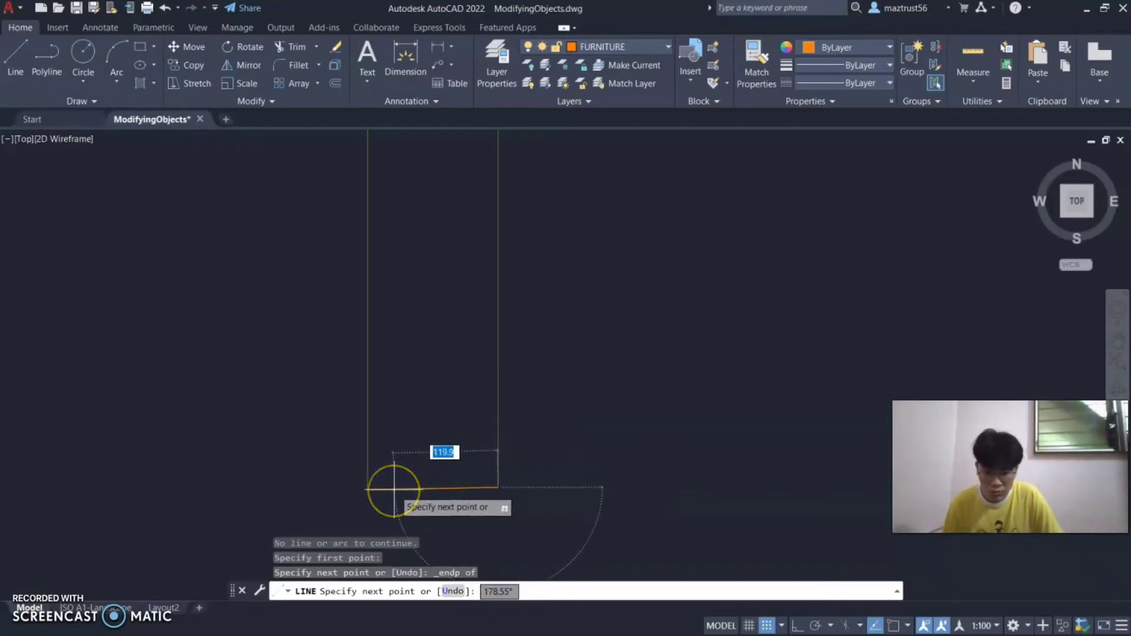
{"action": "key", "text": "Escape"}
Step: Stretch the left end of the new closing line onto the lower endpoint of the left wall line
{"action": "scroll", "coordinate": [365, 489], "scroll_direction": "up", "scroll_amount": 3}
{"action": "left_click", "coordinate": [377, 466]}
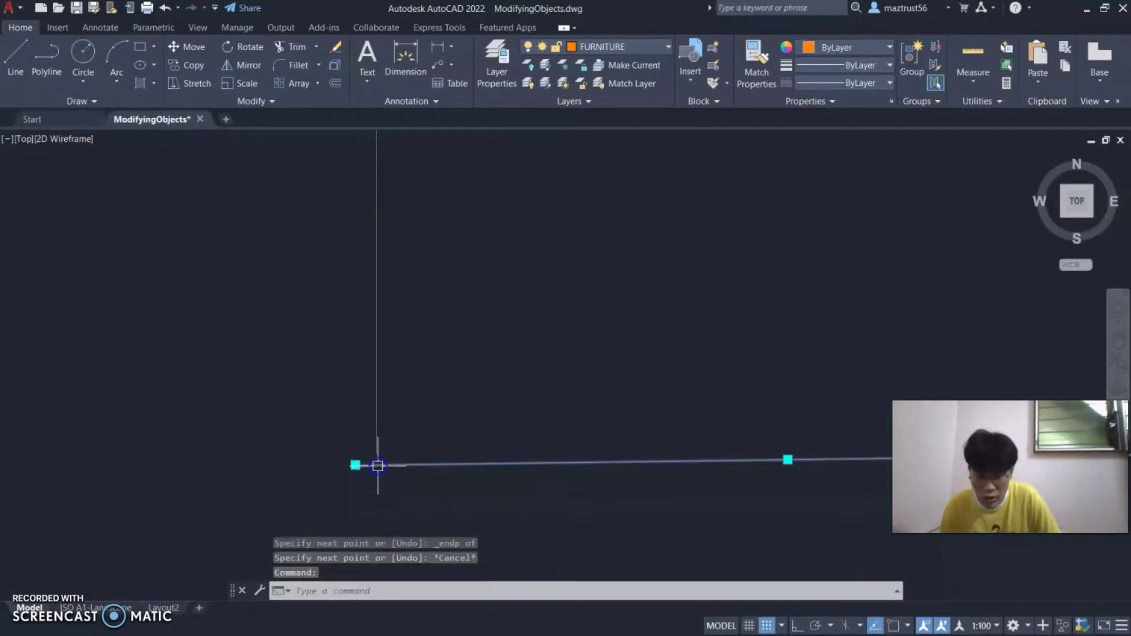
{"action": "left_click", "coordinate": [378, 448]}
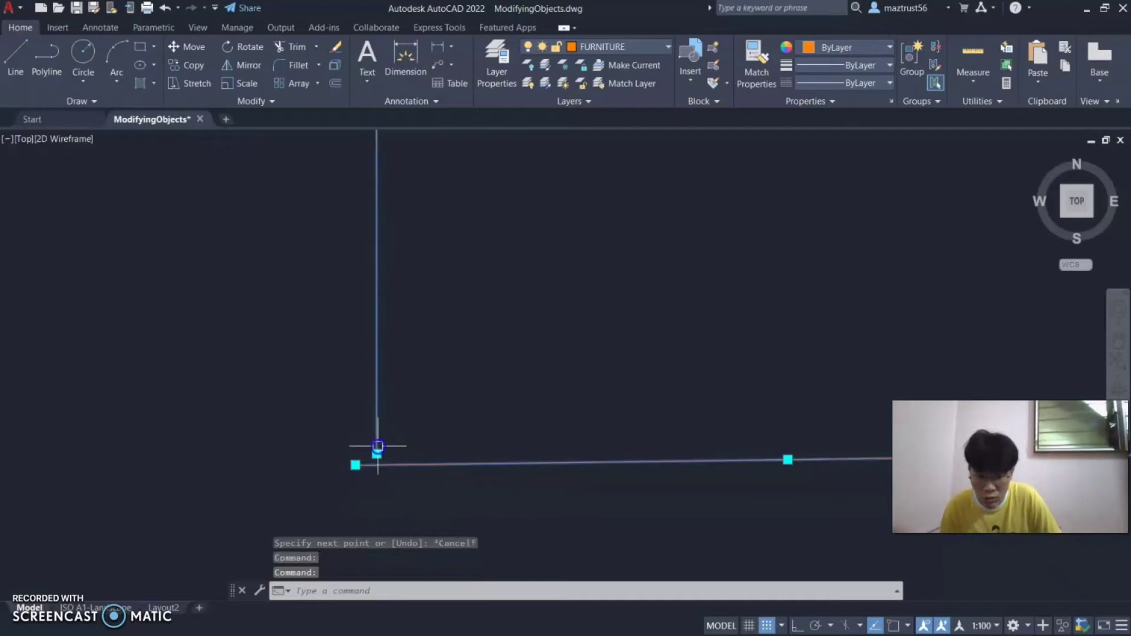
{"action": "left_click", "coordinate": [355, 464]}
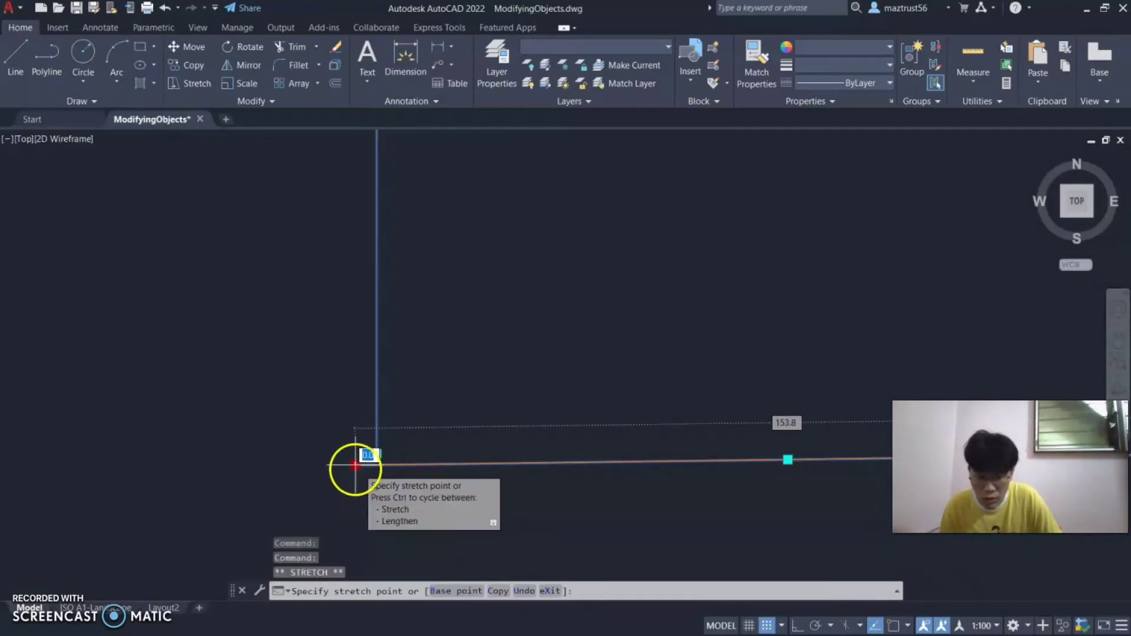
{"action": "left_click", "coordinate": [377, 454]}
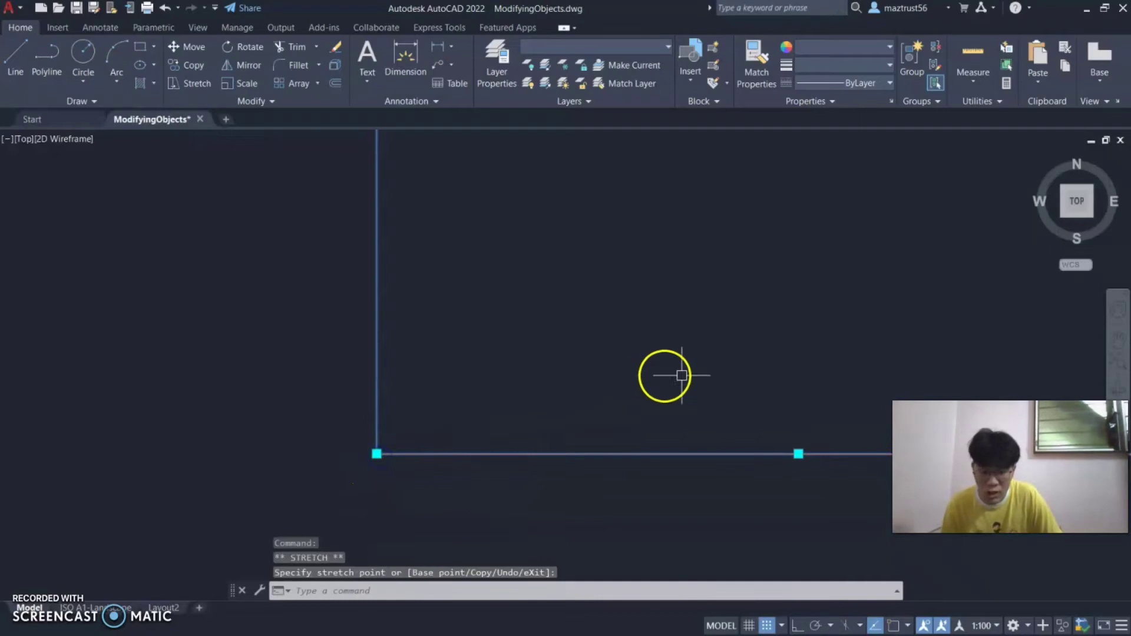
{"action": "key", "text": "Escape"}
Step: Examine the closed wall in the plan and compare the closing line's properties with those of the right wall line
{"action": "left_click", "coordinate": [1116, 340]}
{"action": "scroll", "coordinate": [721, 248], "scroll_direction": "down", "scroll_amount": 5}
{"action": "mouse_move", "coordinate": [747, 212]}
{"action": "left_mouse_down"}
{"action": "mouse_move", "coordinate": [669, 273]}
{"action": "mouse_move", "coordinate": [592, 374]}
{"action": "left_mouse_up"}
{"action": "scroll", "coordinate": [619, 280], "scroll_direction": "down", "scroll_amount": 4}
{"action": "left_click_drag", "start_coordinate": [669, 188], "coordinate": [607, 396]}
{"action": "scroll", "coordinate": [610, 281], "scroll_direction": "down", "scroll_amount": 4}
{"action": "scroll", "coordinate": [582, 329], "scroll_direction": "up", "scroll_amount": 8}
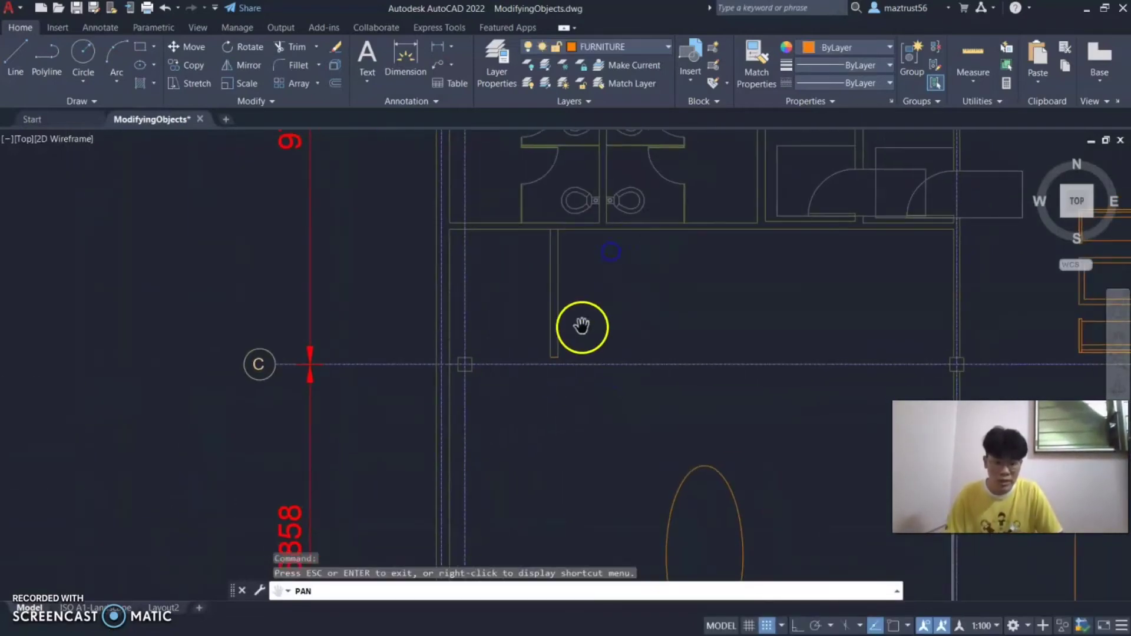
{"action": "key", "text": "Escape"}
{"action": "key", "text": "Escape"}
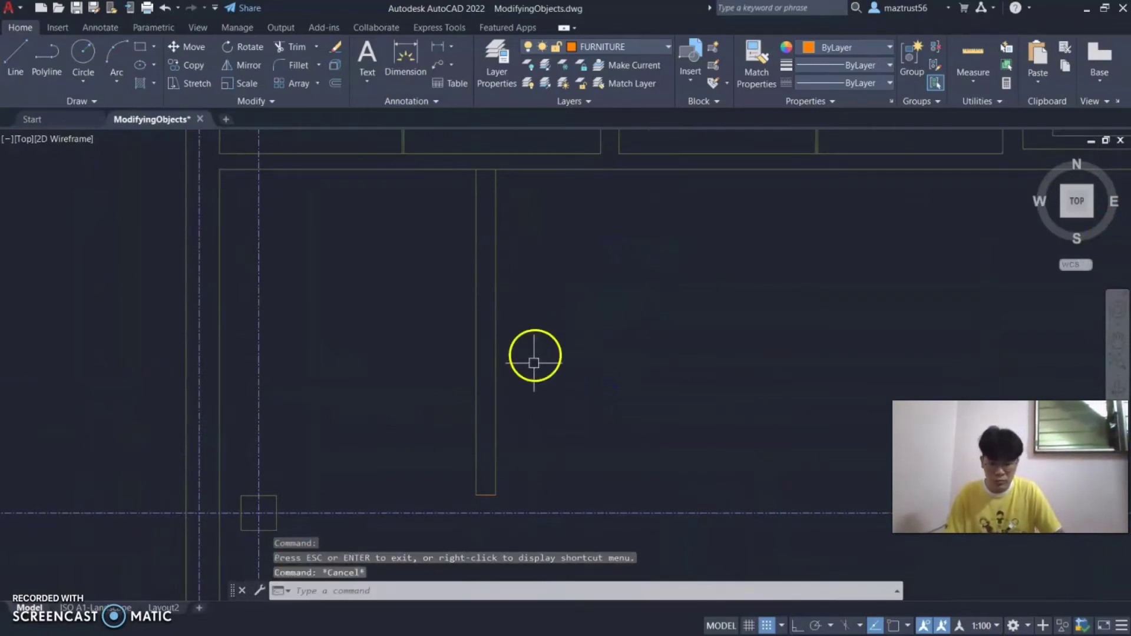
{"action": "scroll", "coordinate": [476, 494], "scroll_direction": "up", "scroll_amount": 2}
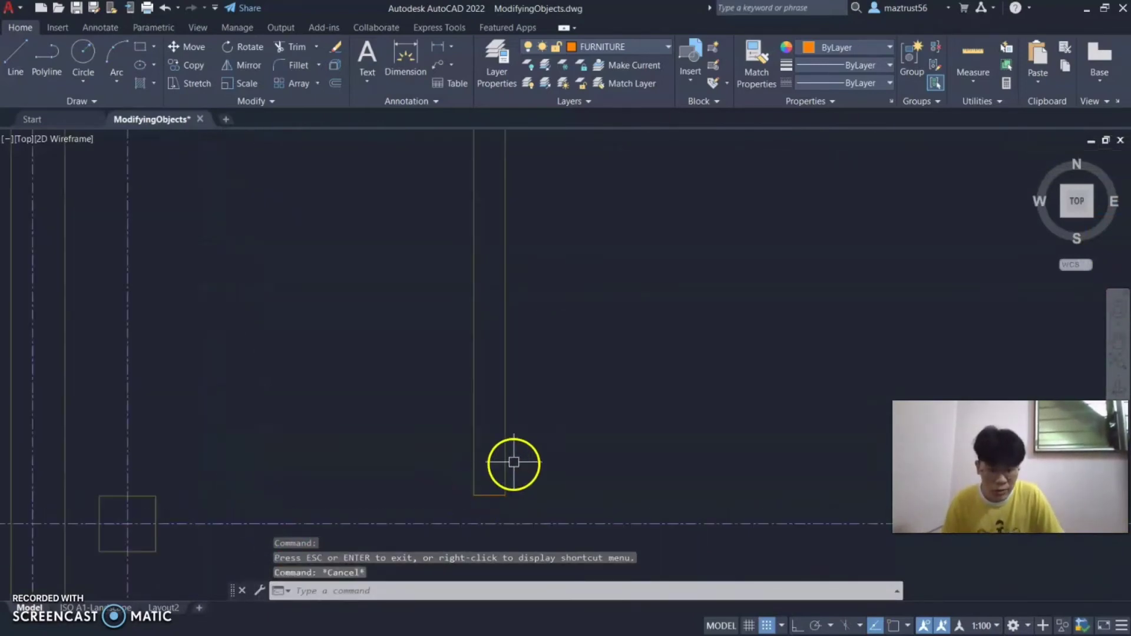
{"action": "left_click", "coordinate": [505, 461]}
{"action": "left_click", "coordinate": [483, 495]}
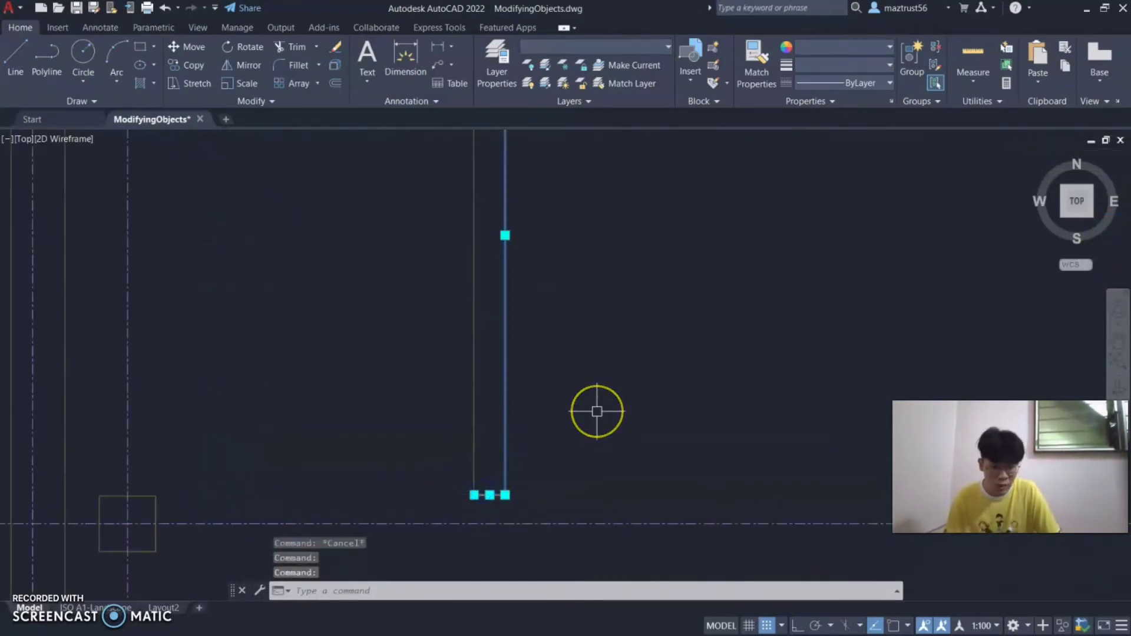
{"action": "key", "text": "Escape"}
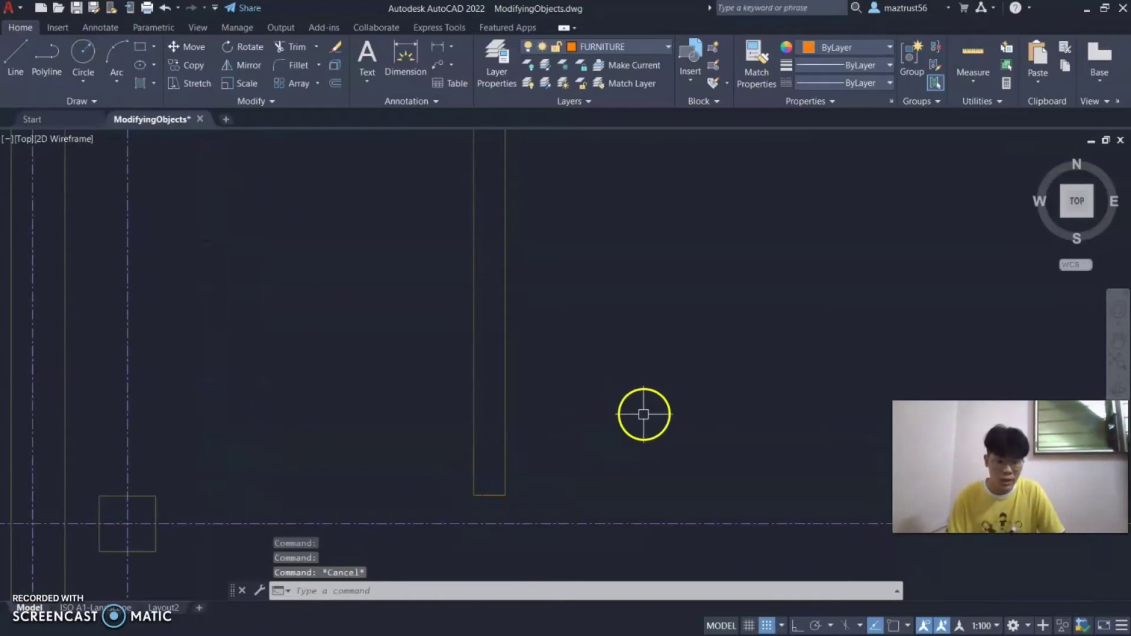
Step: Match the closing line's properties to those of the right vertical wall line
{"action": "left_click", "coordinate": [752, 56]}
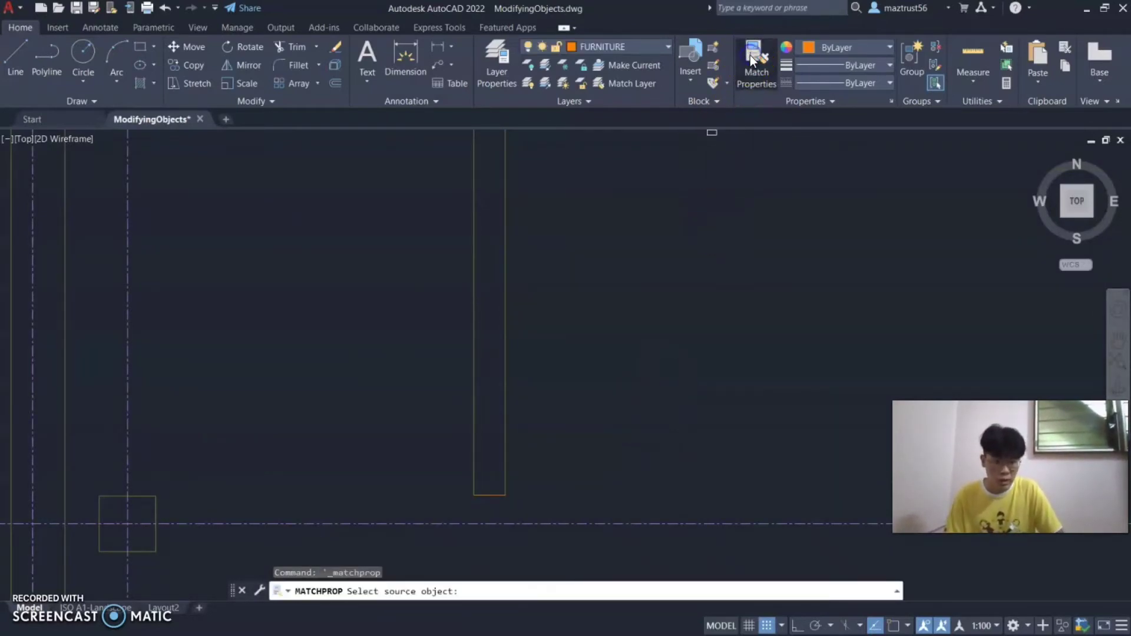
{"action": "left_click", "coordinate": [508, 361]}
{"action": "left_click", "coordinate": [493, 496]}
{"action": "left_click", "coordinate": [492, 496]}
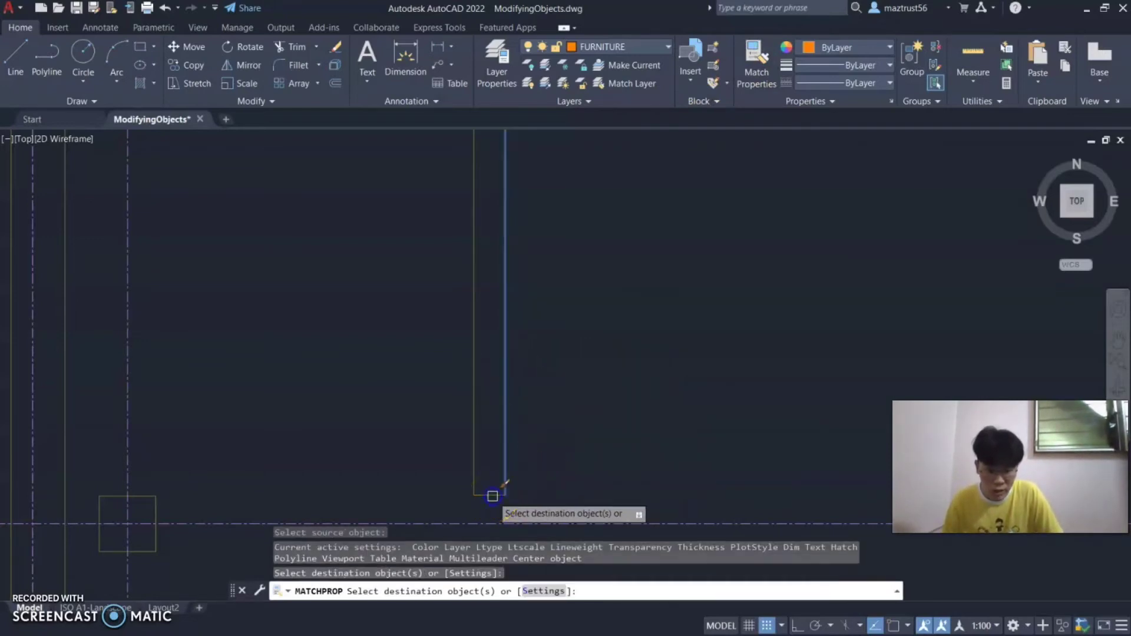
{"action": "key", "text": "Escape"}
{"action": "key", "text": "Escape"}
{"action": "left_click", "coordinate": [504, 457]}
{"action": "left_click", "coordinate": [489, 495]}
{"action": "key", "text": "Escape"}
{"action": "scroll", "coordinate": [518, 463], "scroll_direction": "up", "scroll_amount": 4}
{"action": "left_click", "coordinate": [449, 555]}
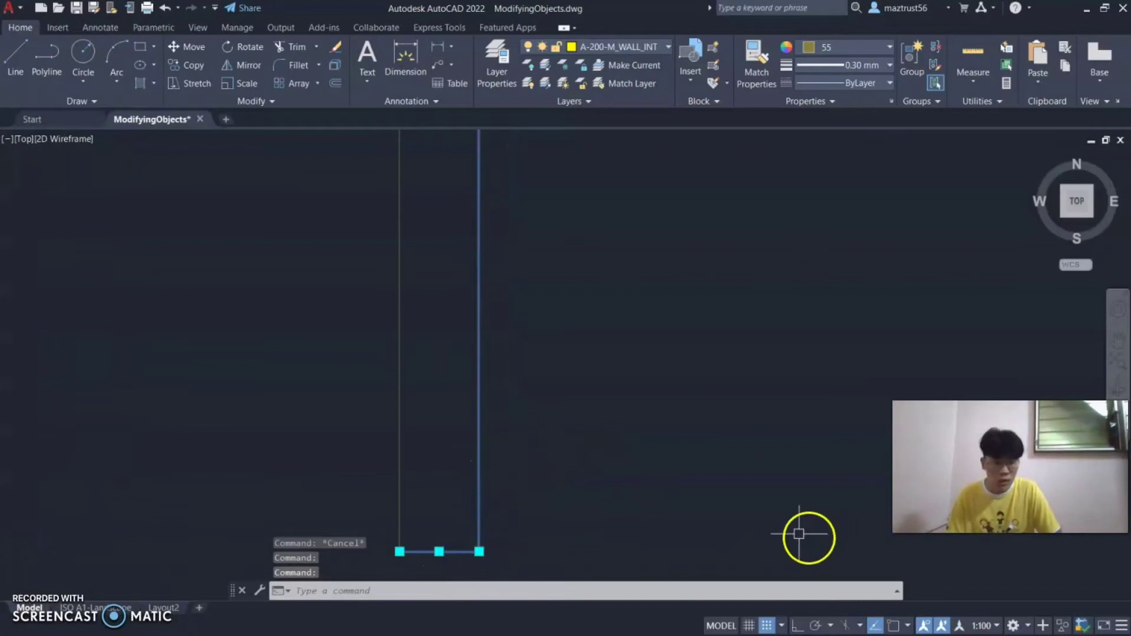
Step: Review the new closed wall below the toilet stalls within the surrounding floor plan
{"action": "left_click", "coordinate": [1119, 342]}
{"action": "key", "text": "Escape"}
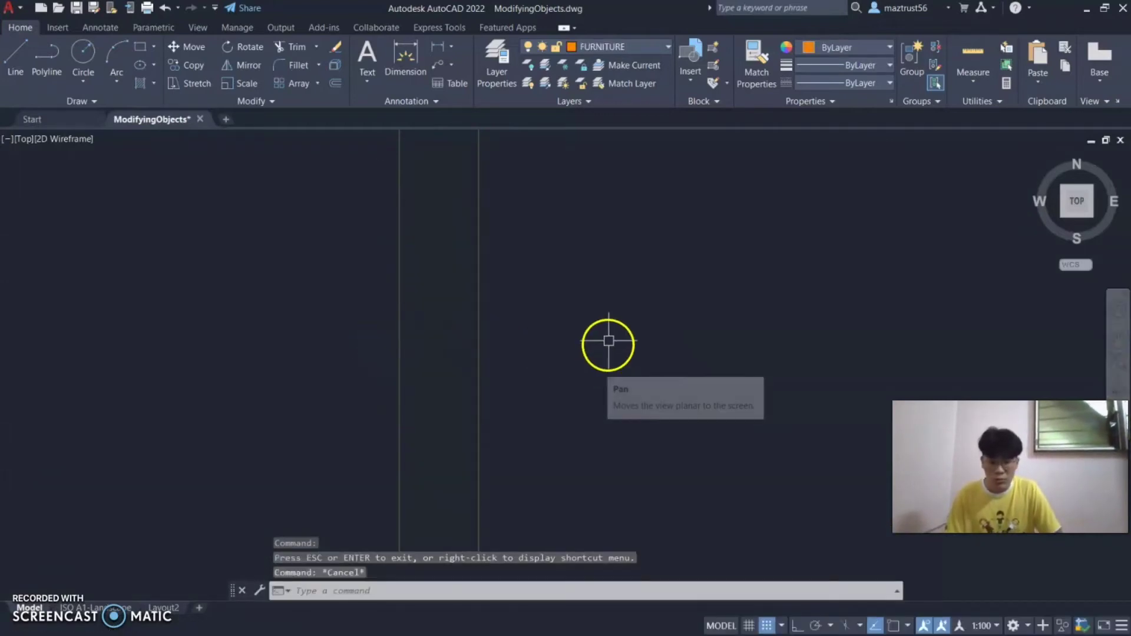
{"action": "left_click", "coordinate": [1118, 345]}
{"action": "scroll", "coordinate": [533, 290], "scroll_direction": "down", "scroll_amount": 2}
{"action": "left_click_drag", "start_coordinate": [562, 232], "coordinate": [539, 308]}
{"action": "scroll", "coordinate": [525, 300], "scroll_direction": "down", "scroll_amount": 2}
{"action": "scroll", "coordinate": [537, 238], "scroll_direction": "up", "scroll_amount": 1}
{"action": "scroll", "coordinate": [518, 259], "scroll_direction": "down", "scroll_amount": 3}
{"action": "left_click_drag", "start_coordinate": [518, 264], "coordinate": [531, 305]}
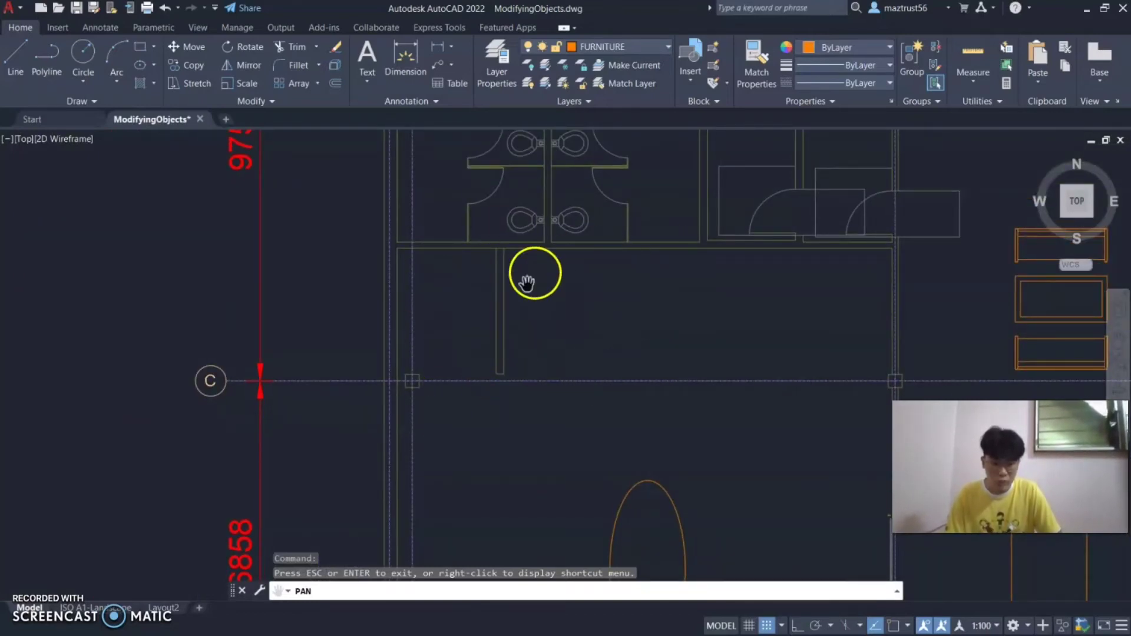
{"action": "scroll", "coordinate": [522, 324], "scroll_direction": "up", "scroll_amount": 4}
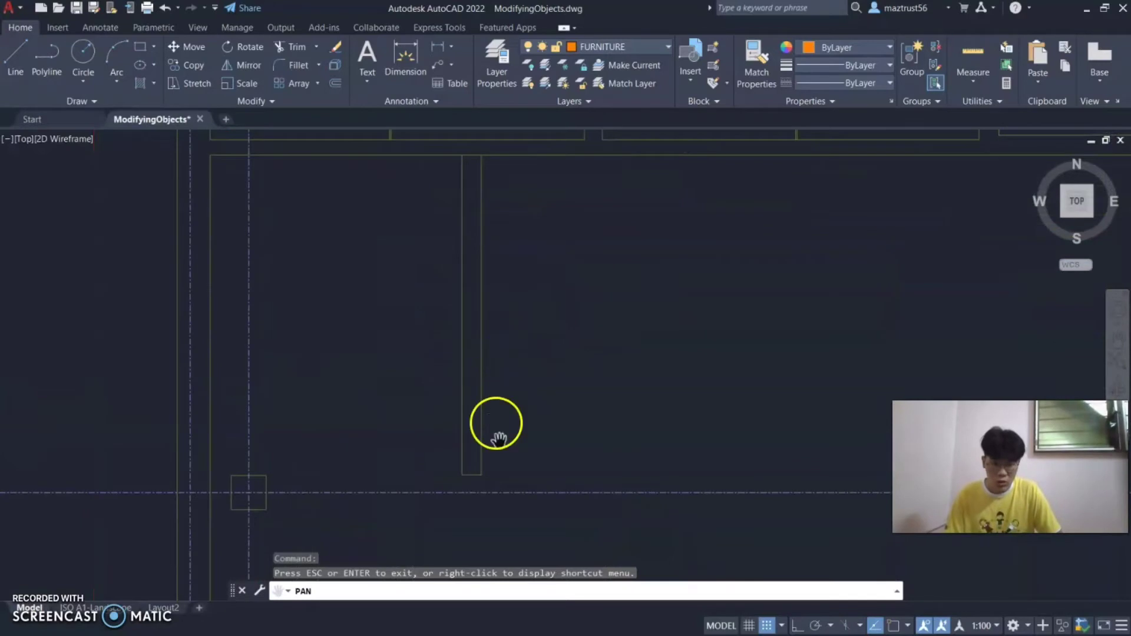
{"action": "key", "text": "Escape"}
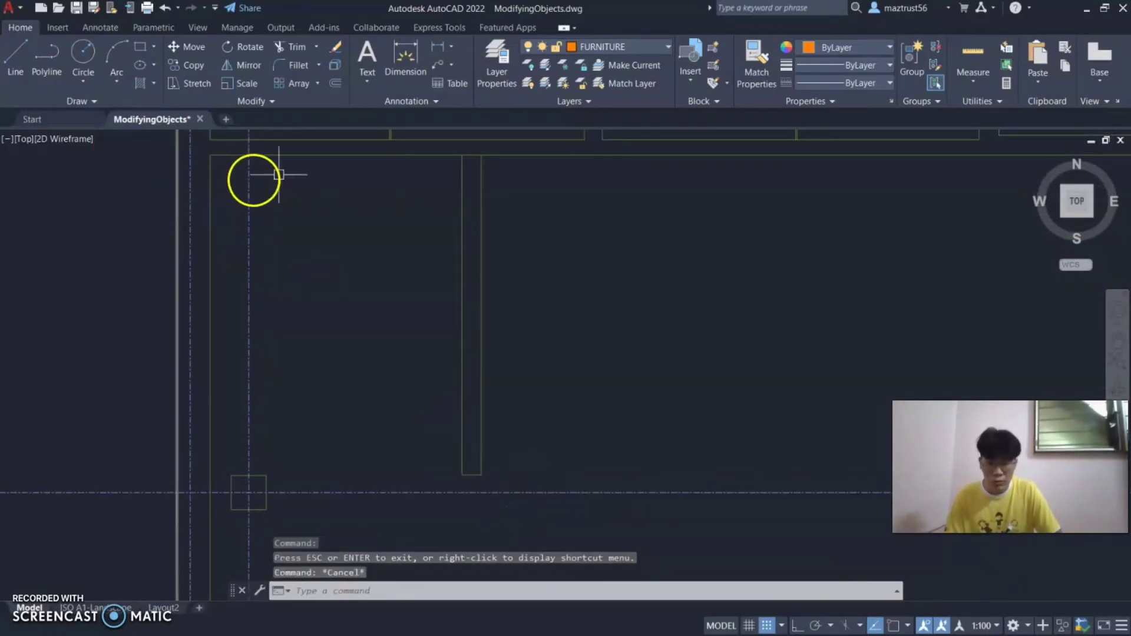
{"action": "scroll", "coordinate": [474, 490], "scroll_direction": "up", "scroll_amount": 3}
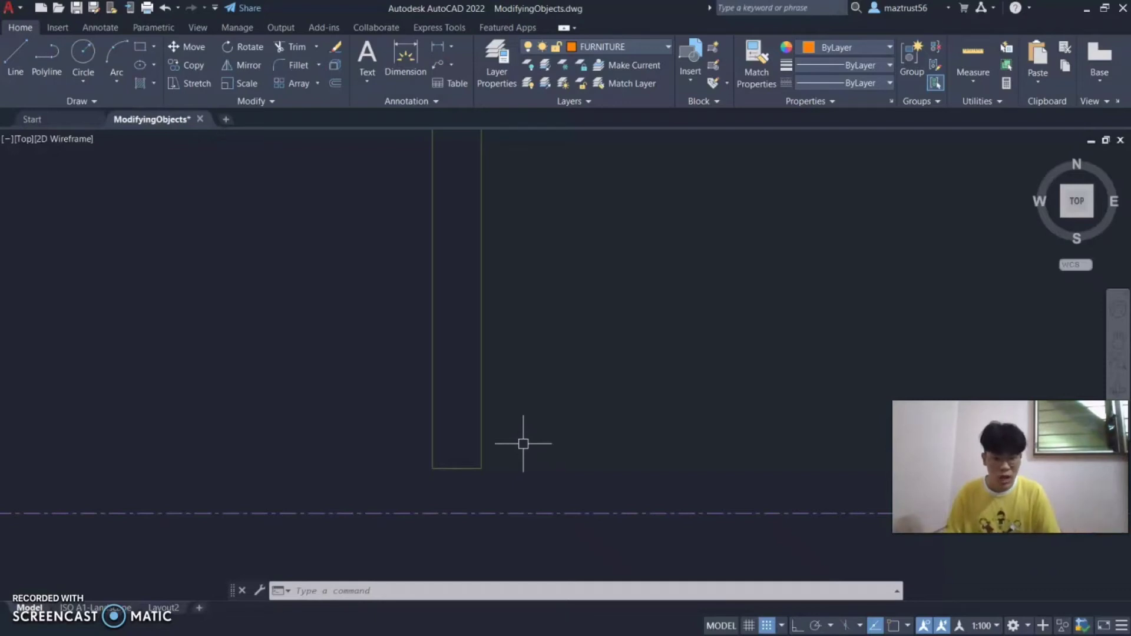
Step: Move the wall's closing line straight down about 140 onto grid line C with Ortho on
{"action": "left_click", "coordinate": [467, 468]}
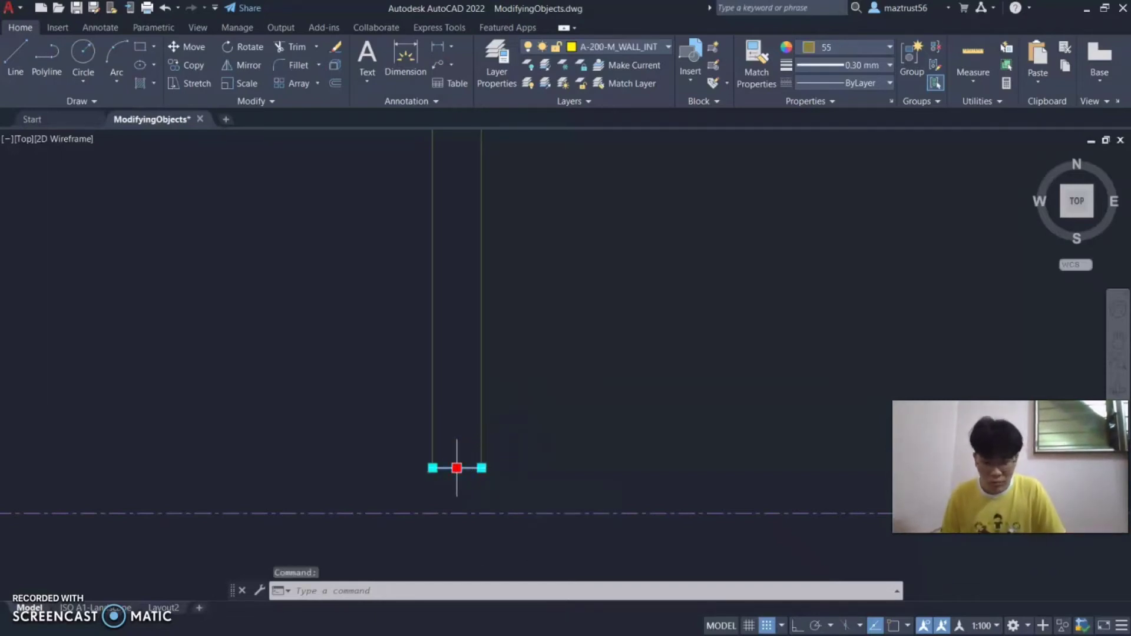
{"action": "left_click", "coordinate": [457, 468]}
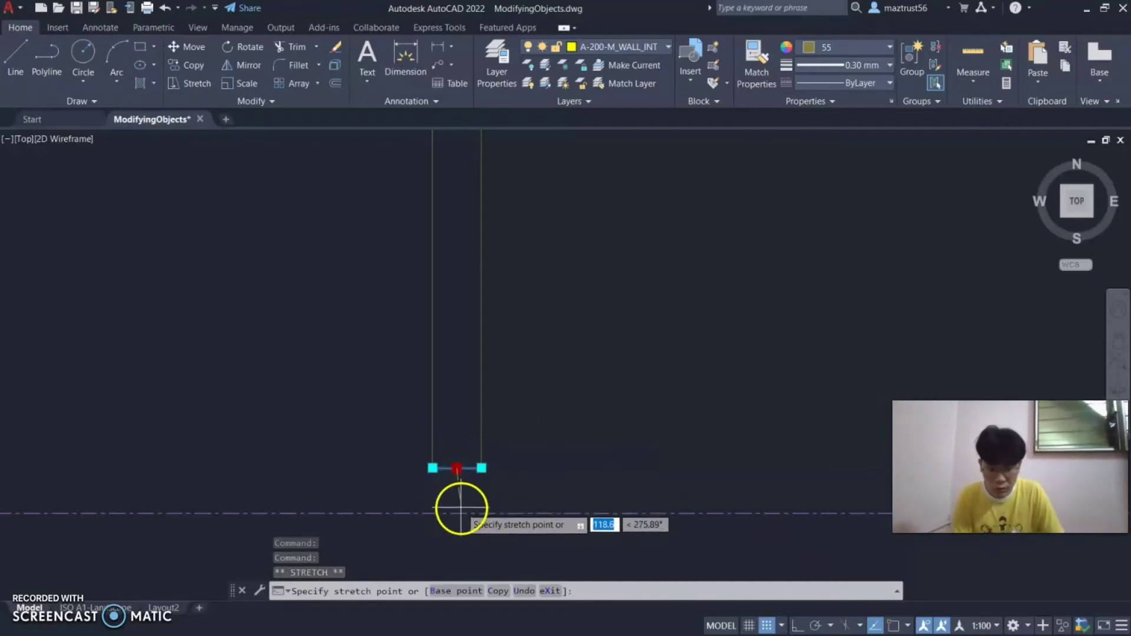
{"action": "key", "text": "F8"}
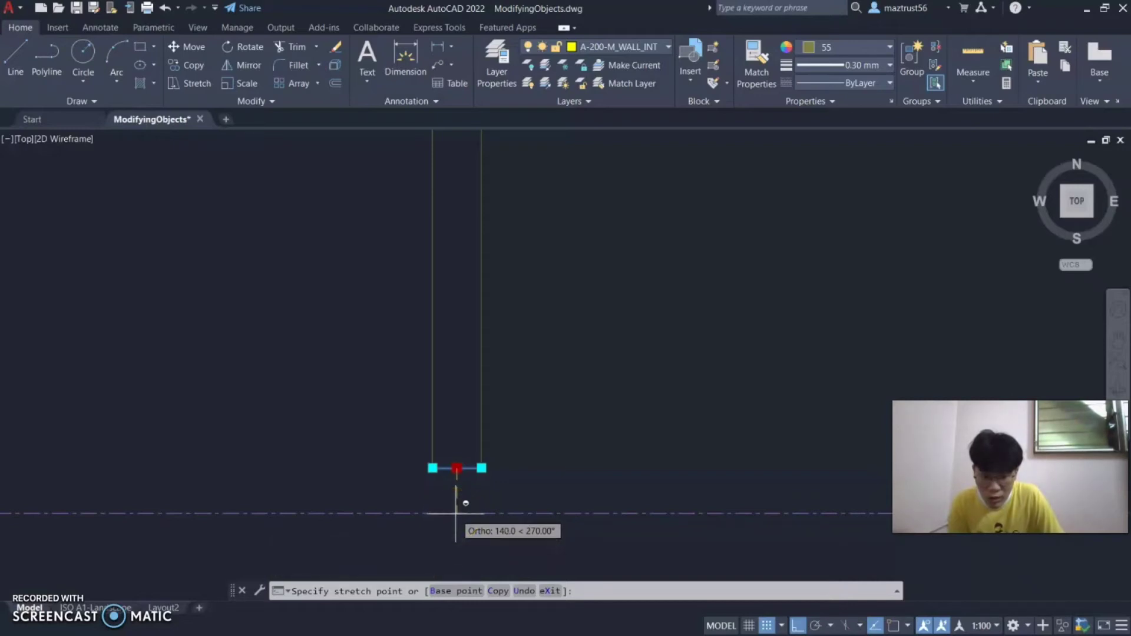
{"action": "left_click", "coordinate": [456, 513]}
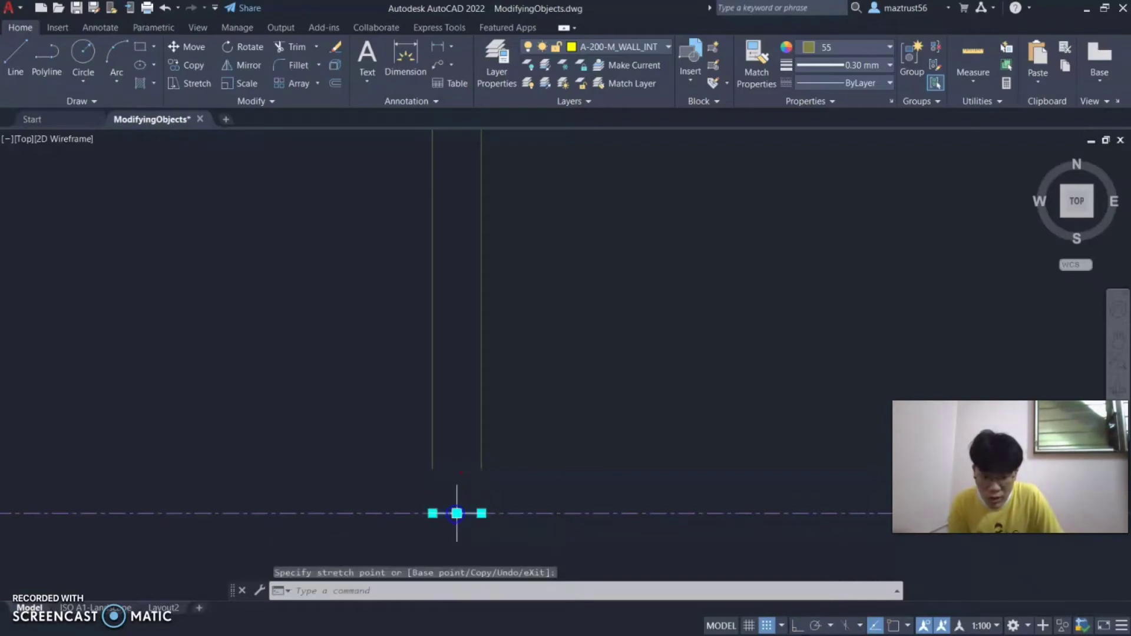
Step: Stretch the lower ends of the left and right wall lines down to the closing line on grid line C
{"action": "left_click", "coordinate": [433, 468]}
{"action": "left_click", "coordinate": [432, 513]}
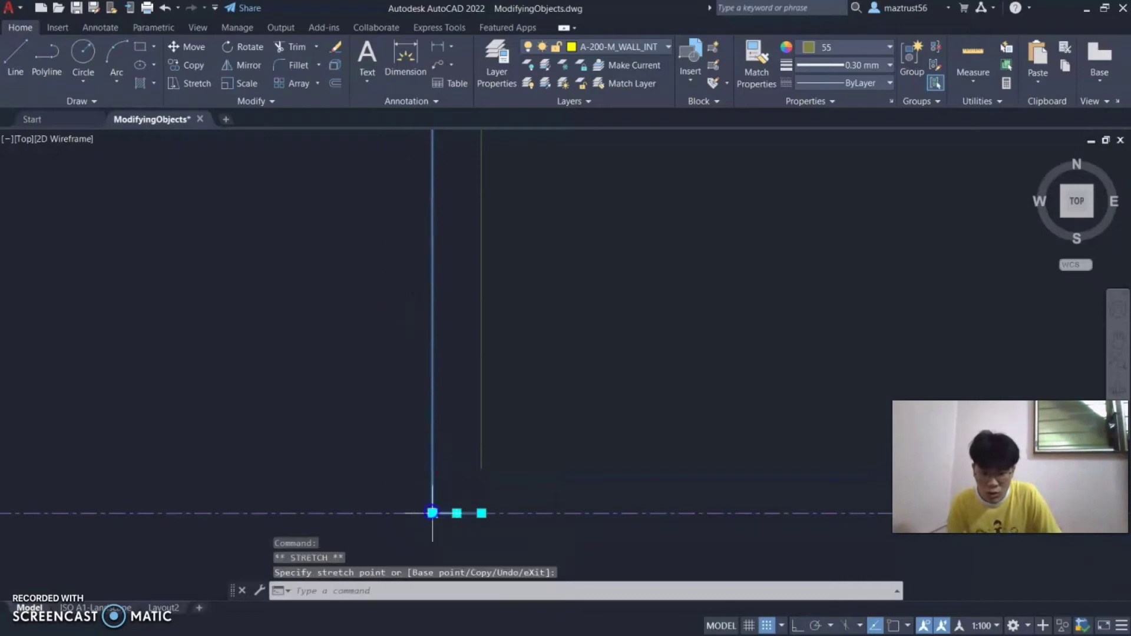
{"action": "left_click", "coordinate": [485, 464]}
{"action": "left_click", "coordinate": [481, 514]}
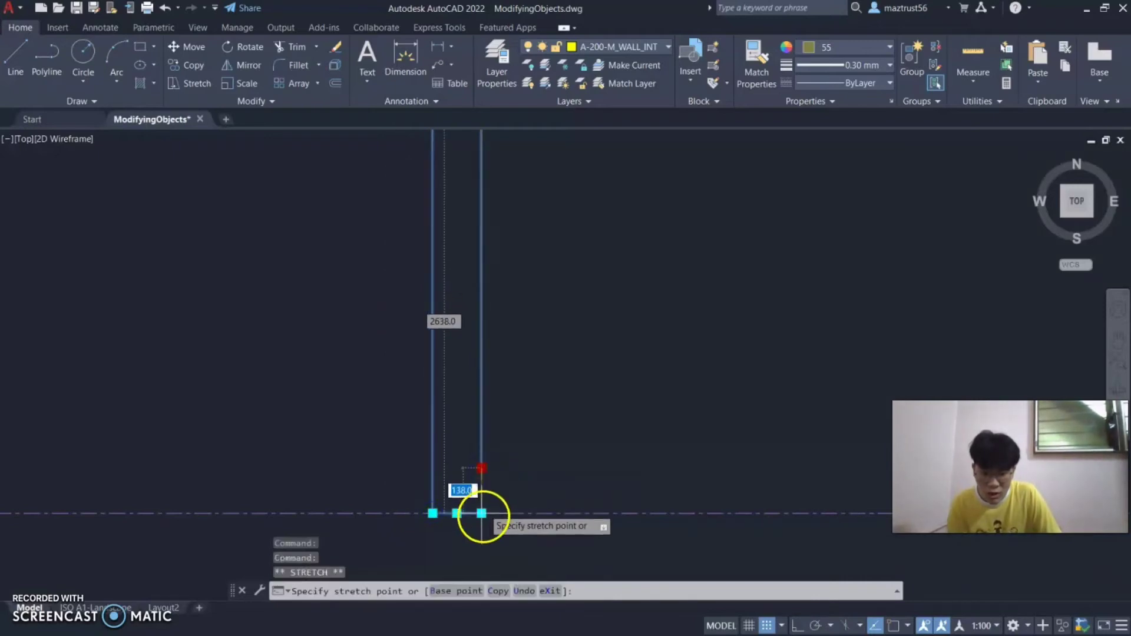
{"action": "key", "text": "Escape"}
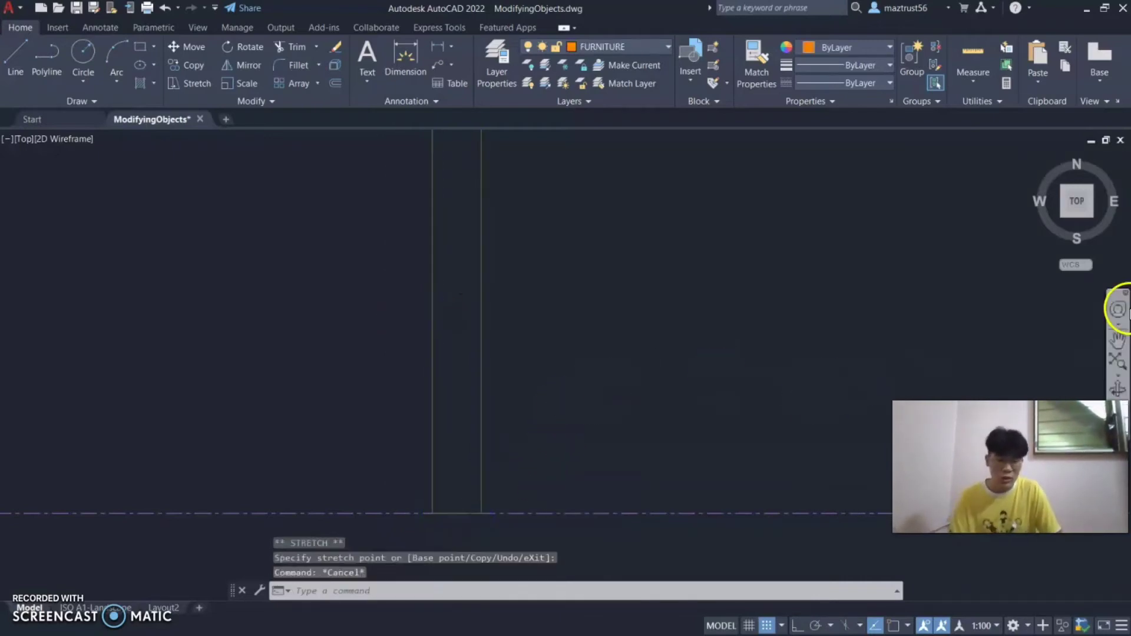
Step: Examine the lengthened wall and its lower end at grid line C within the floor plan
{"action": "left_click", "coordinate": [1119, 341]}
{"action": "mouse_move", "coordinate": [538, 222]}
{"action": "left_mouse_down"}
{"action": "mouse_move", "coordinate": [541, 304]}
{"action": "mouse_move", "coordinate": [518, 346]}
{"action": "mouse_move", "coordinate": [523, 313]}
{"action": "mouse_move", "coordinate": [527, 366]}
{"action": "left_mouse_up"}
{"action": "key", "text": "Escape"}
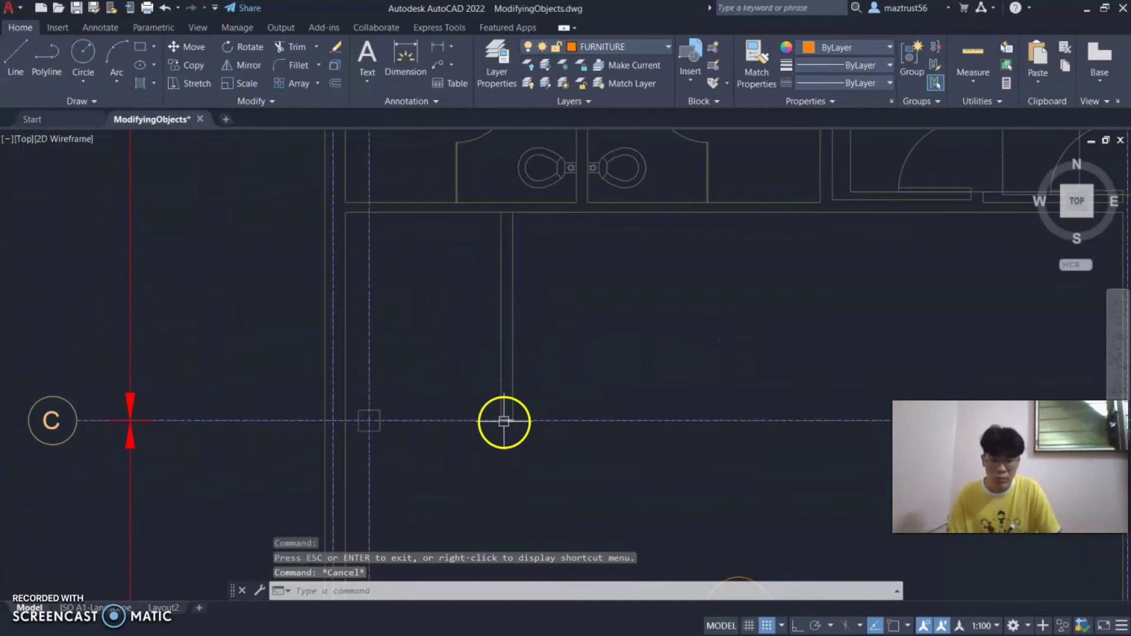
{"action": "scroll", "coordinate": [556, 366], "scroll_direction": "up", "scroll_amount": 2}
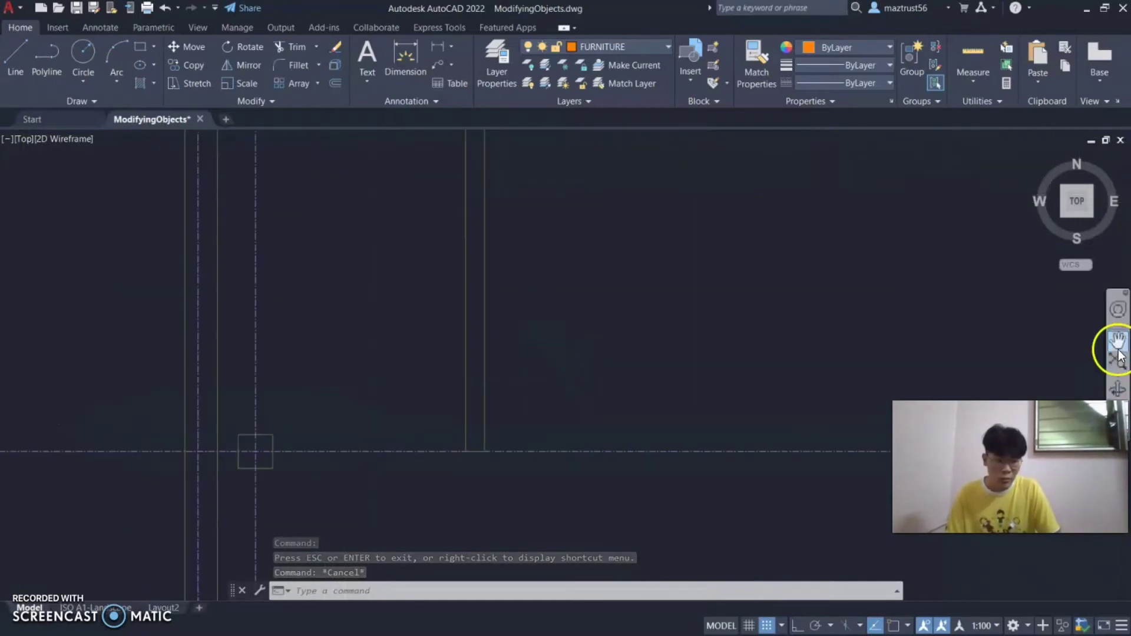
{"action": "left_click", "coordinate": [1118, 349]}
{"action": "key", "text": "Escape"}
{"action": "scroll", "coordinate": [603, 361], "scroll_direction": "down", "scroll_amount": 3}
{"action": "scroll", "coordinate": [575, 367], "scroll_direction": "up", "scroll_amount": 5}
Step: Undo the grip edits that extended the wall to grid line C
{"action": "key", "text": "ctrl+z"}
{"action": "key", "text": "ctrl+z"}
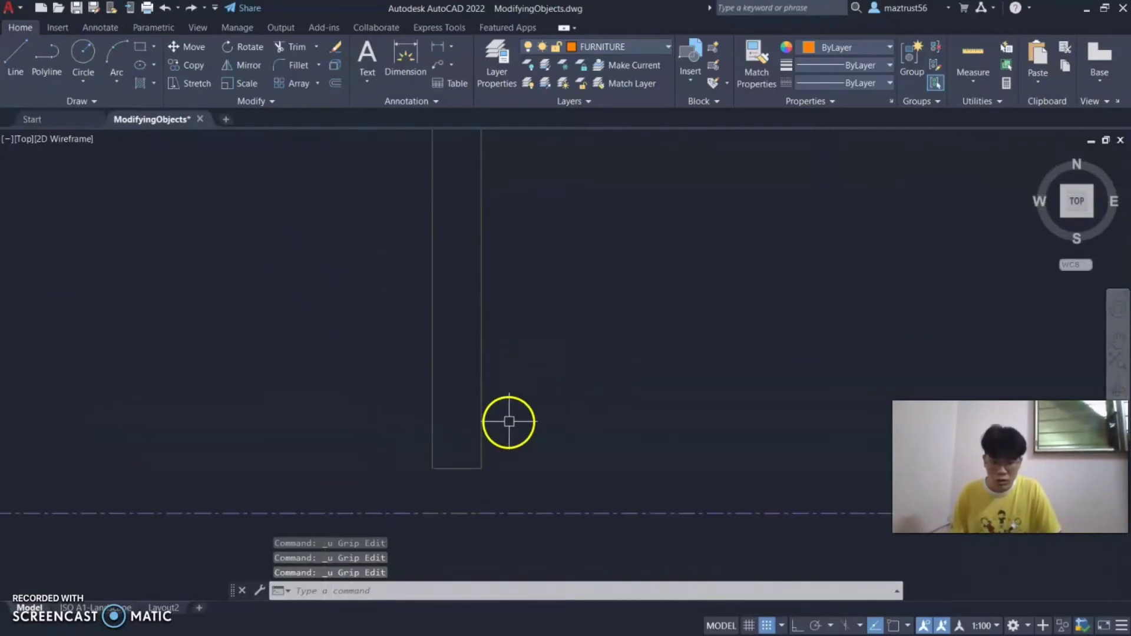
{"action": "key", "text": "Escape"}
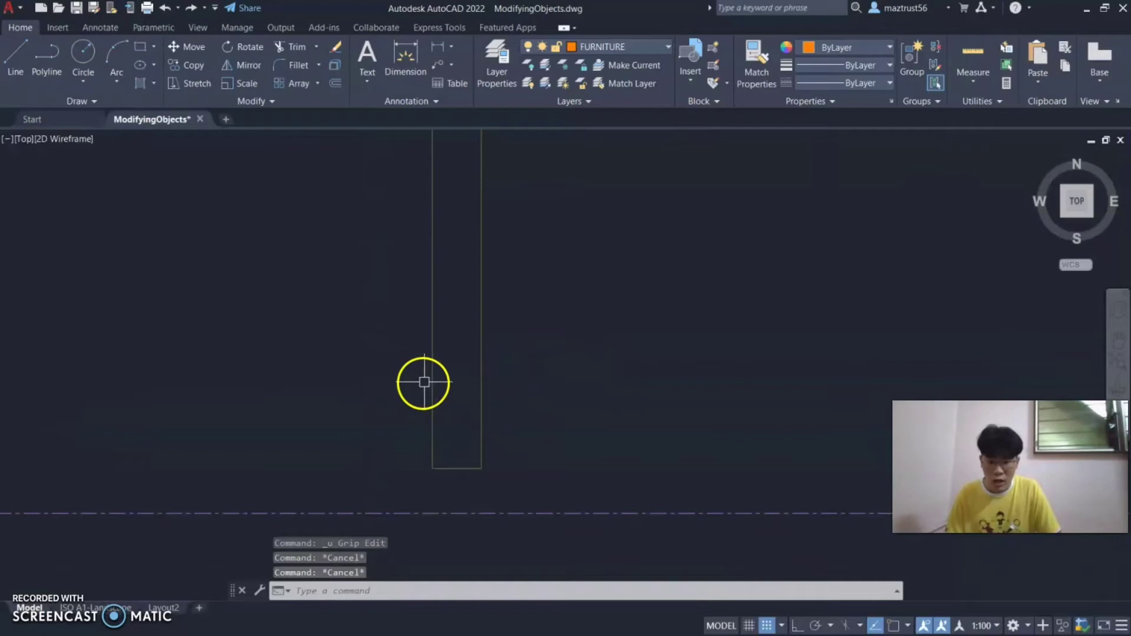
Step: Move both wall lines and the closing line straight down about 133 to grid line C with Ortho on
{"action": "left_click", "coordinate": [435, 379]}
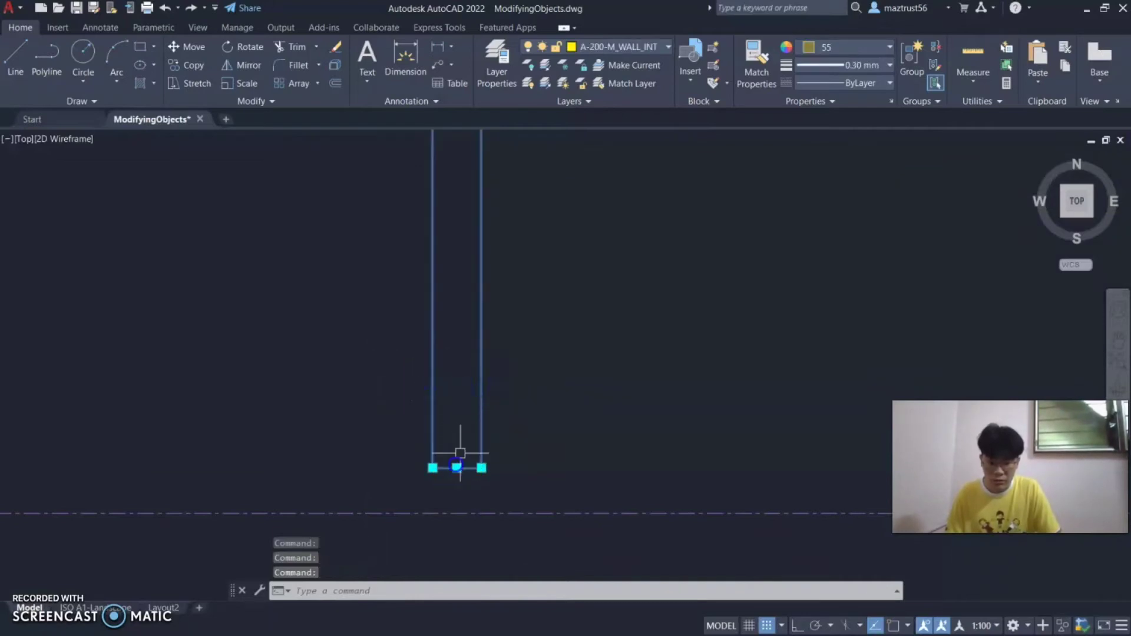
{"action": "left_click", "coordinate": [168, 45]}
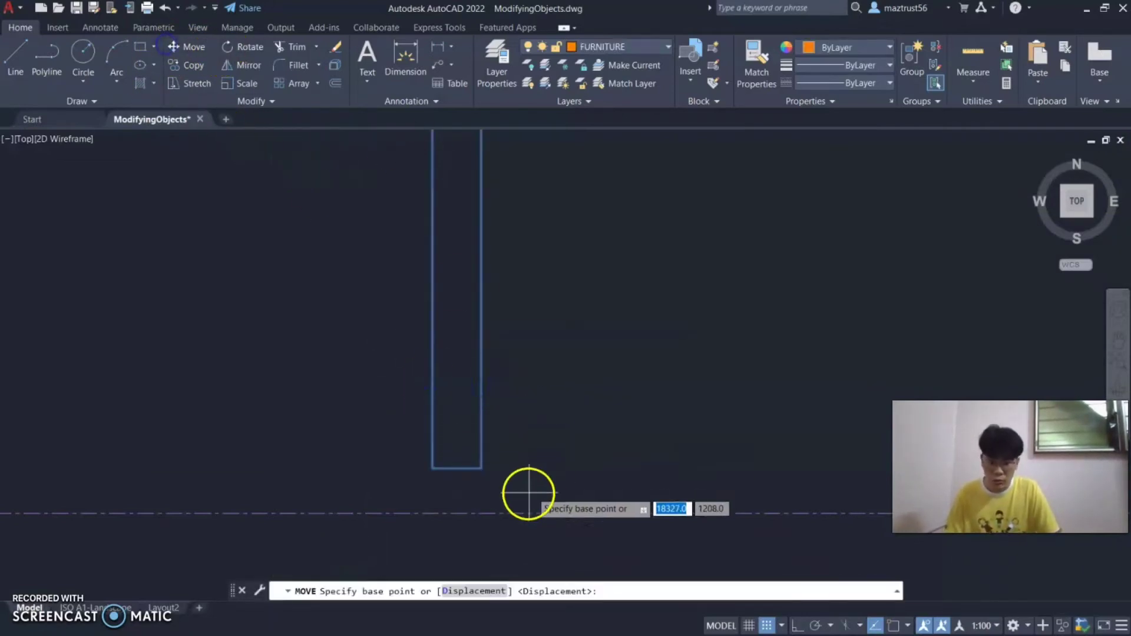
{"action": "left_click", "coordinate": [466, 470]}
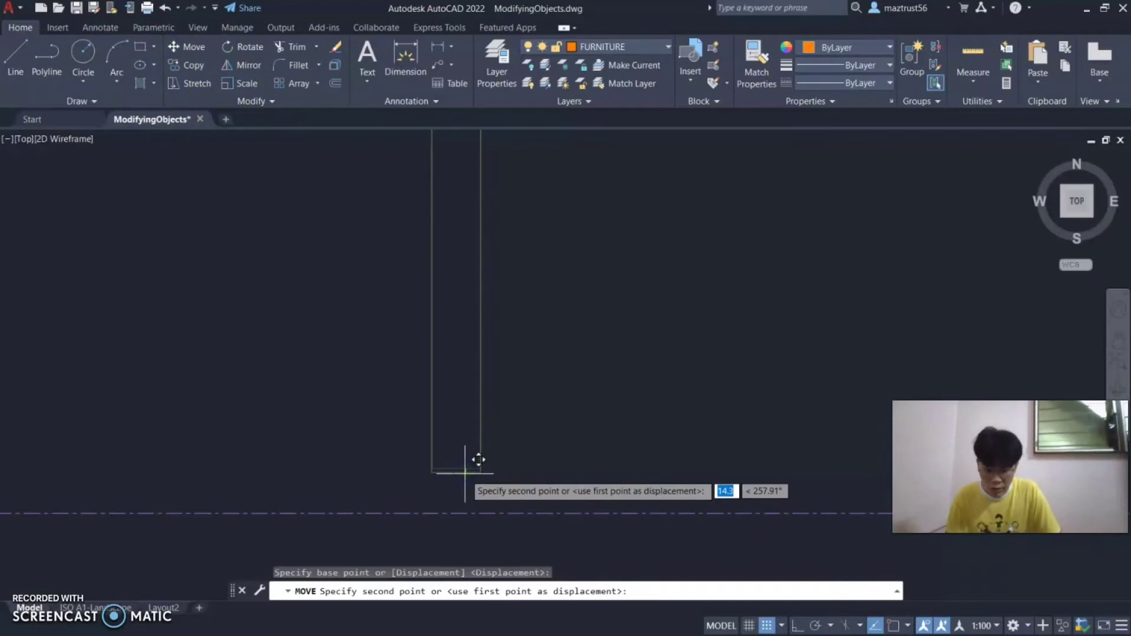
{"action": "key", "text": "F8"}
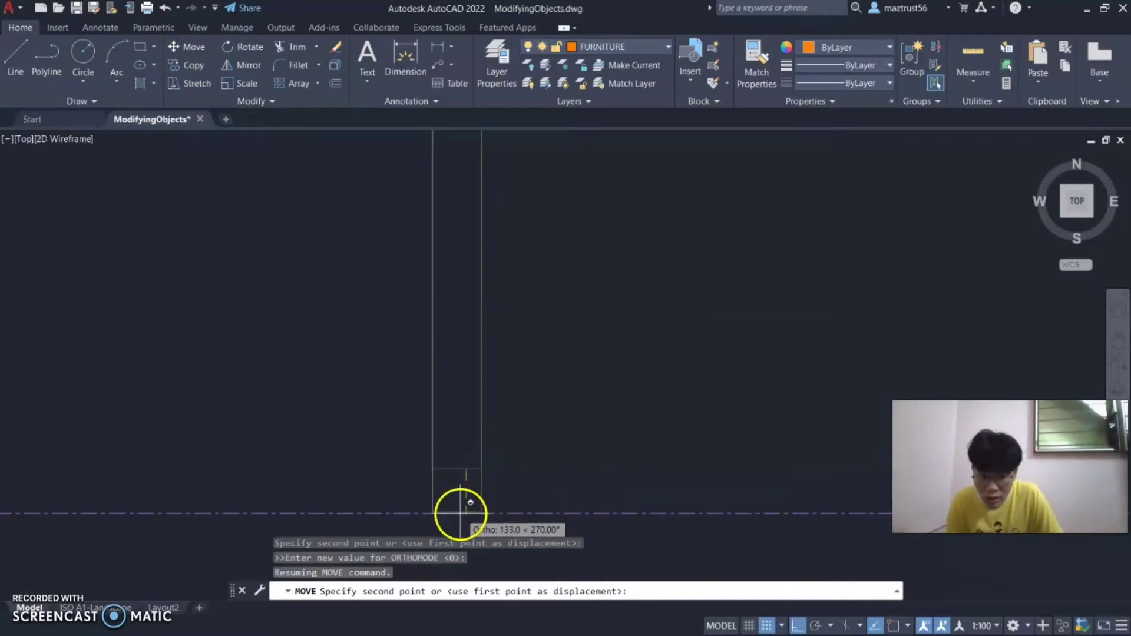
{"action": "left_click", "coordinate": [460, 513]}
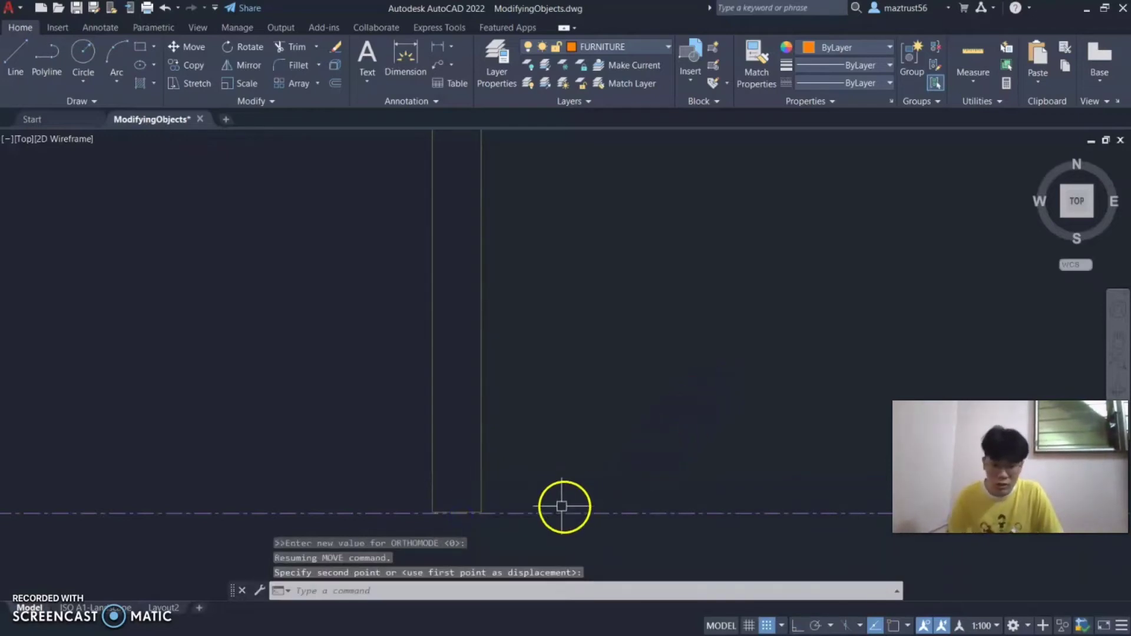
Step: Try to stretch the left wall line's upper end up to the horizontal wall line below the toilet stalls
{"action": "left_click", "coordinate": [1118, 337]}
{"action": "mouse_move", "coordinate": [474, 182]}
{"action": "left_mouse_down"}
{"action": "mouse_move", "coordinate": [571, 240]}
{"action": "mouse_move", "coordinate": [553, 252]}
{"action": "mouse_move", "coordinate": [558, 204]}
{"action": "mouse_move", "coordinate": [526, 275]}
{"action": "left_mouse_up"}
{"action": "scroll", "coordinate": [523, 254], "scroll_direction": "up", "scroll_amount": 3}
{"action": "middle_click_drag", "start_coordinate": [508, 250], "coordinate": [511, 275]}
{"action": "scroll", "coordinate": [538, 285], "scroll_direction": "up", "scroll_amount": 5}
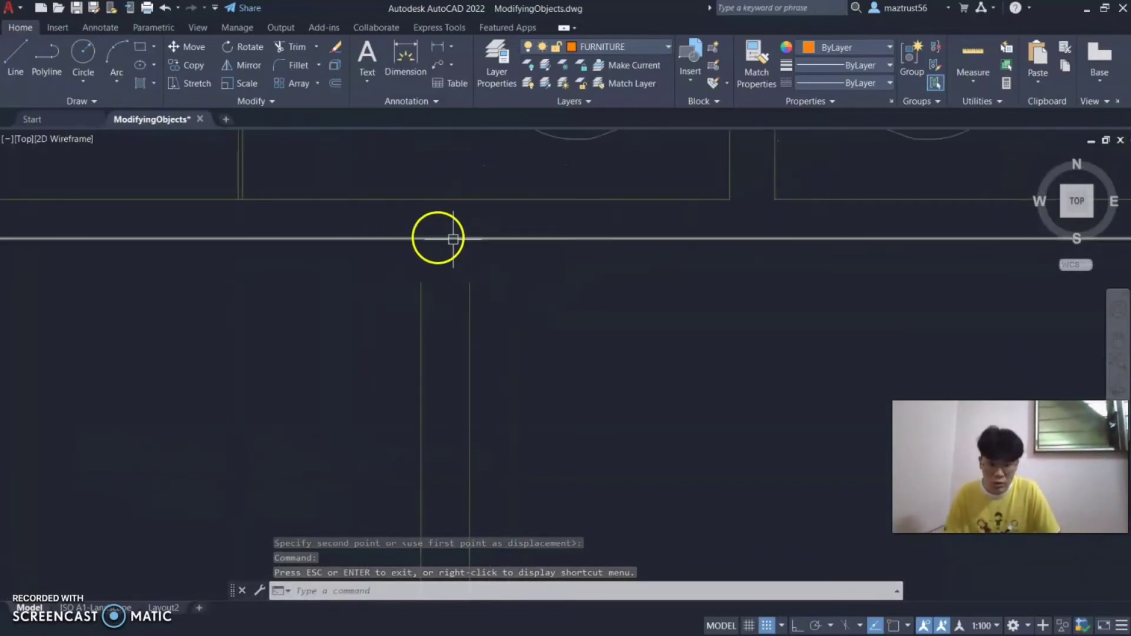
{"action": "left_click", "coordinate": [421, 314]}
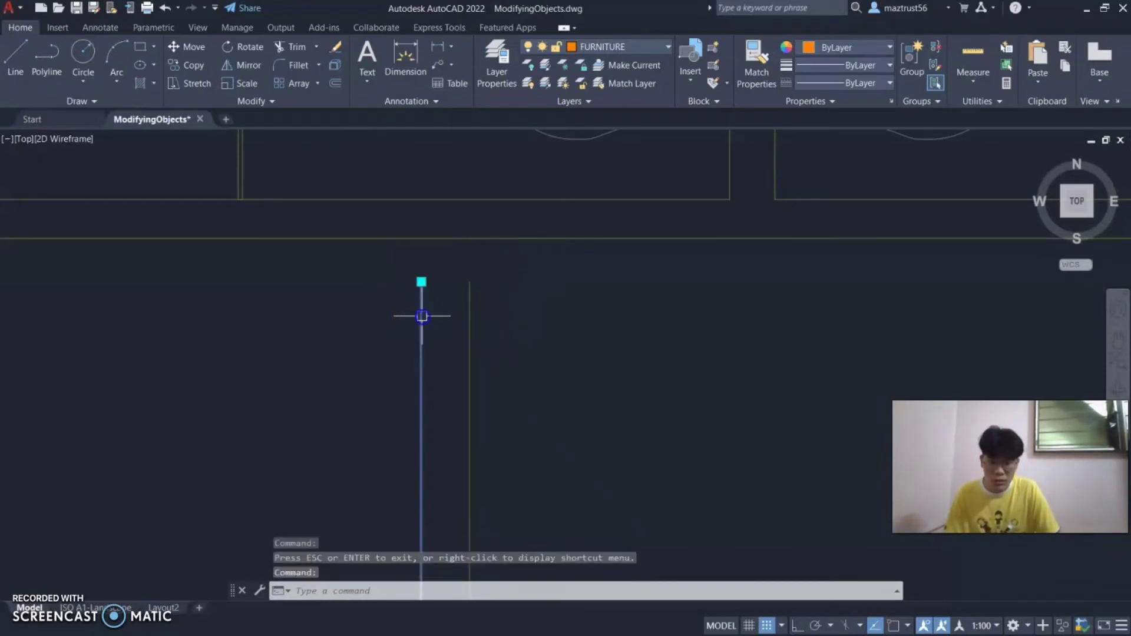
{"action": "mouse_move", "coordinate": [423, 283]}
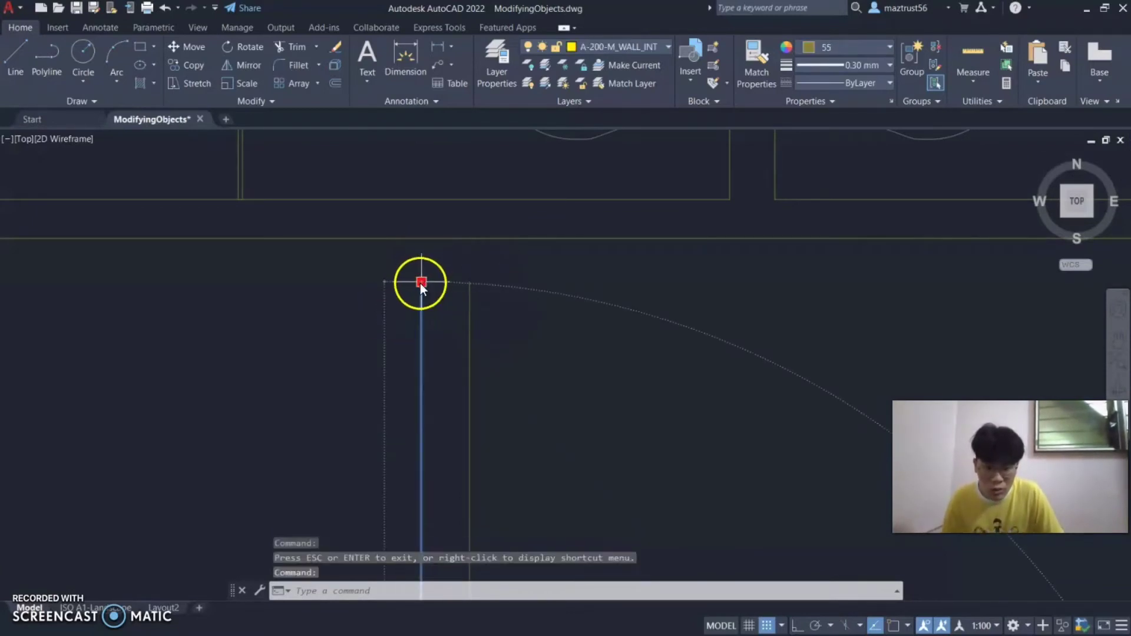
{"action": "left_click", "coordinate": [421, 282]}
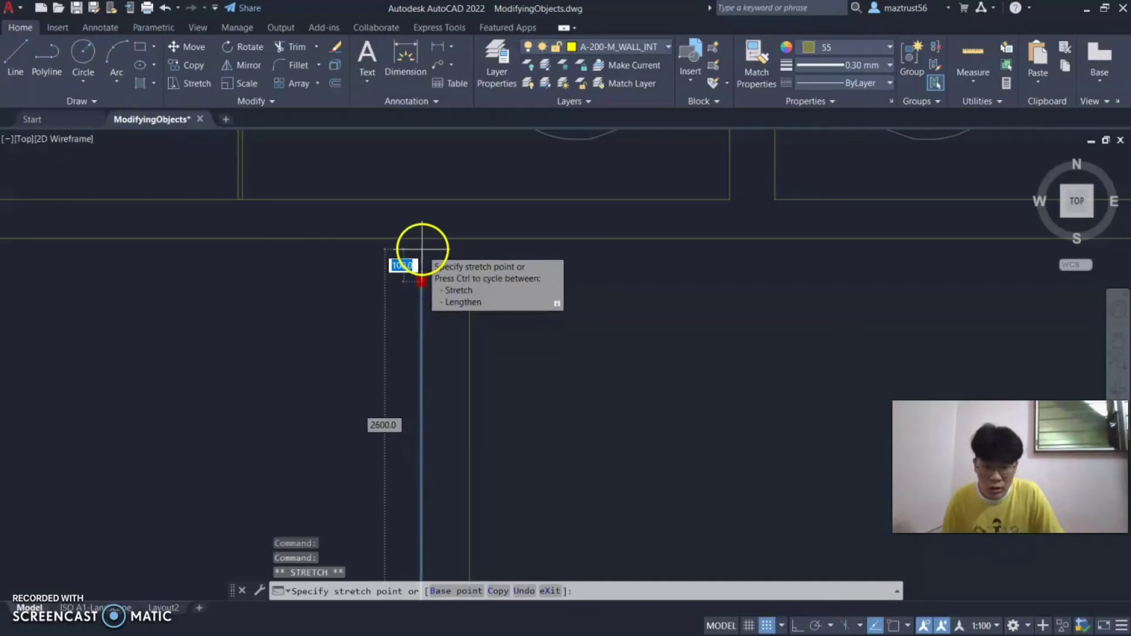
{"action": "right_click", "coordinate": [423, 253]}
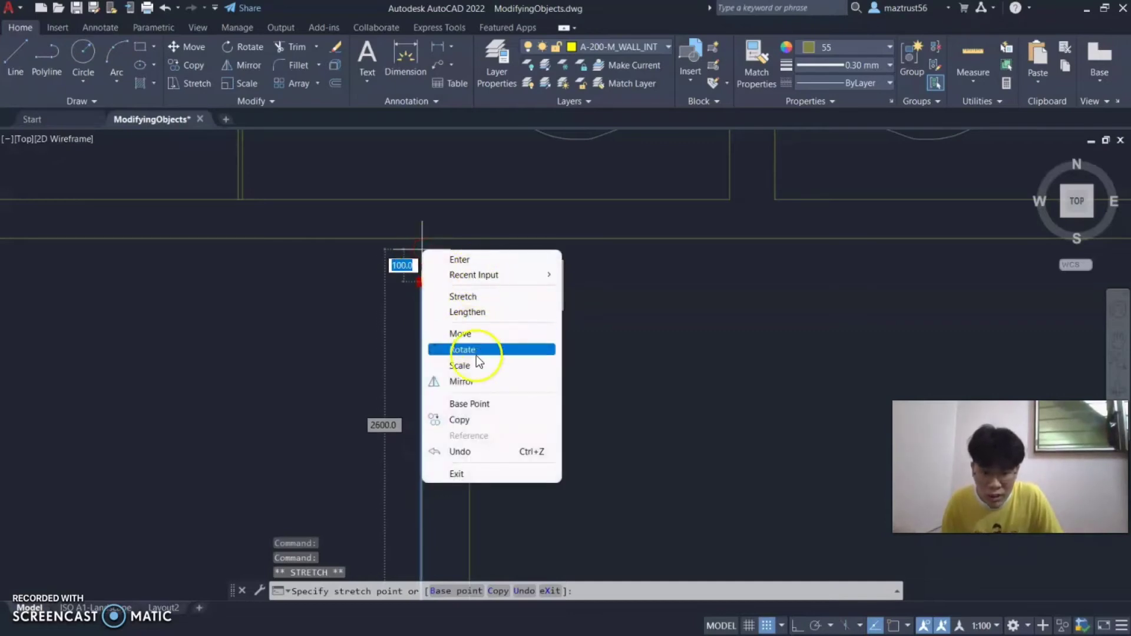
{"action": "left_click", "coordinate": [466, 296]}
{"action": "scroll", "coordinate": [413, 239], "scroll_direction": "up", "scroll_amount": 4}
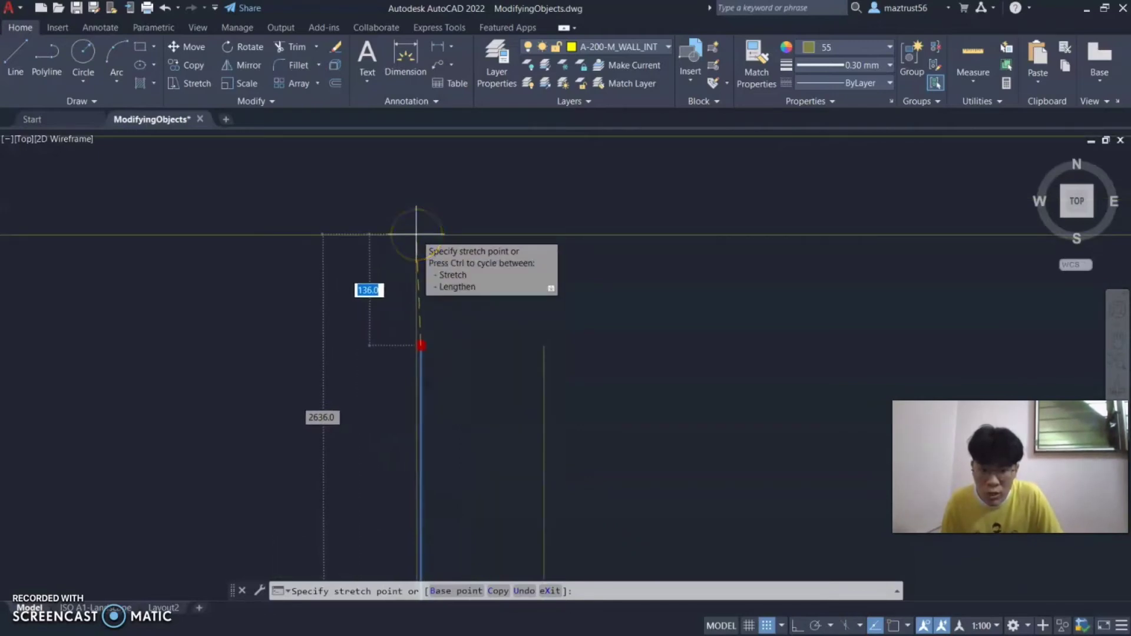
{"action": "scroll", "coordinate": [417, 234], "scroll_direction": "up", "scroll_amount": 2}
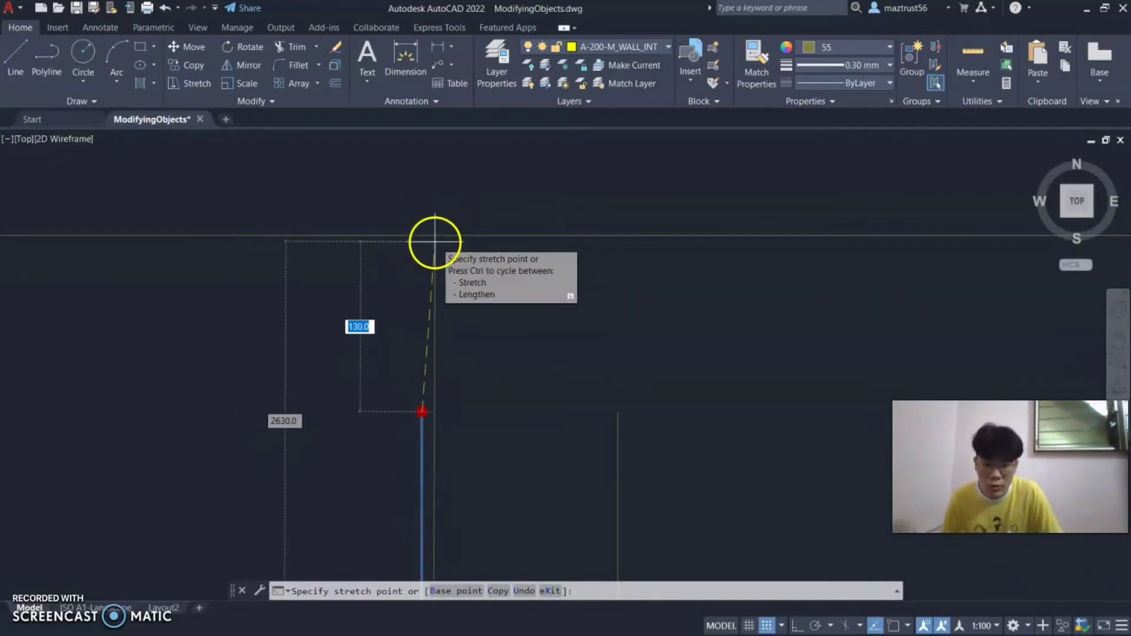
{"action": "key", "text": "Escape"}
{"action": "key", "text": "Escape"}
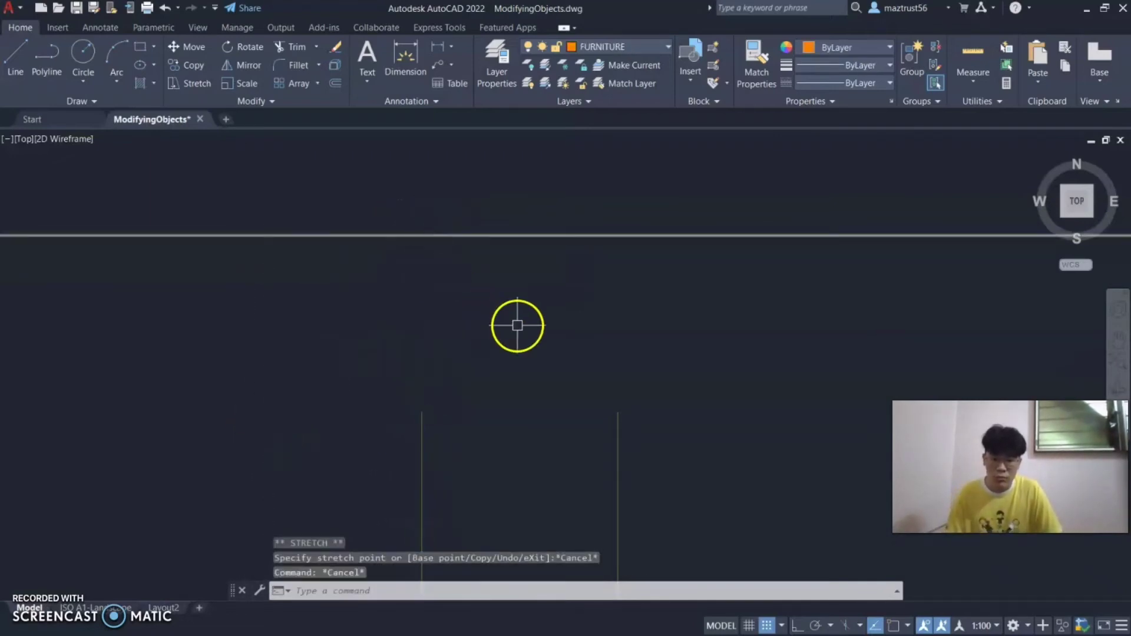
Step: Undo the view changes and the move of the whole wall
{"action": "scroll", "coordinate": [572, 332], "scroll_direction": "down", "scroll_amount": 4}
{"action": "key", "text": "ctrl+z"}
{"action": "key", "text": "ctrl+z"}
{"action": "key", "text": "ctrl+z"}
{"action": "key", "text": "ctrl+z"}
{"action": "key", "text": "ctrl+z"}
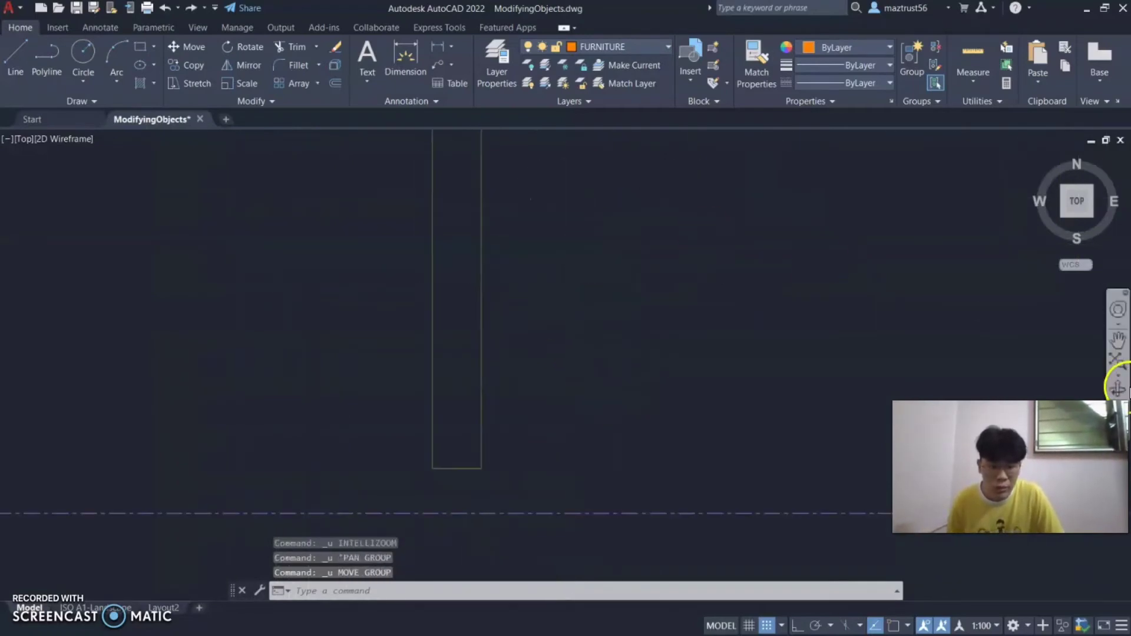
Step: Shift only the closing line straight down about 140 onto grid line C using its midpoint grip with Ortho on
{"action": "left_click", "coordinate": [1116, 347]}
{"action": "mouse_move", "coordinate": [563, 407]}
{"action": "left_mouse_down"}
{"action": "mouse_move", "coordinate": [551, 273]}
{"action": "mouse_move", "coordinate": [558, 356]}
{"action": "mouse_move", "coordinate": [531, 420]}
{"action": "left_mouse_up"}
{"action": "scroll", "coordinate": [531, 420], "scroll_direction": "up", "scroll_amount": 3}
{"action": "left_click_drag", "start_coordinate": [523, 505], "coordinate": [564, 450]}
{"action": "key", "text": "Escape"}
{"action": "left_click", "coordinate": [514, 378]}
{"action": "left_click", "coordinate": [509, 377]}
{"action": "key", "text": "F8"}
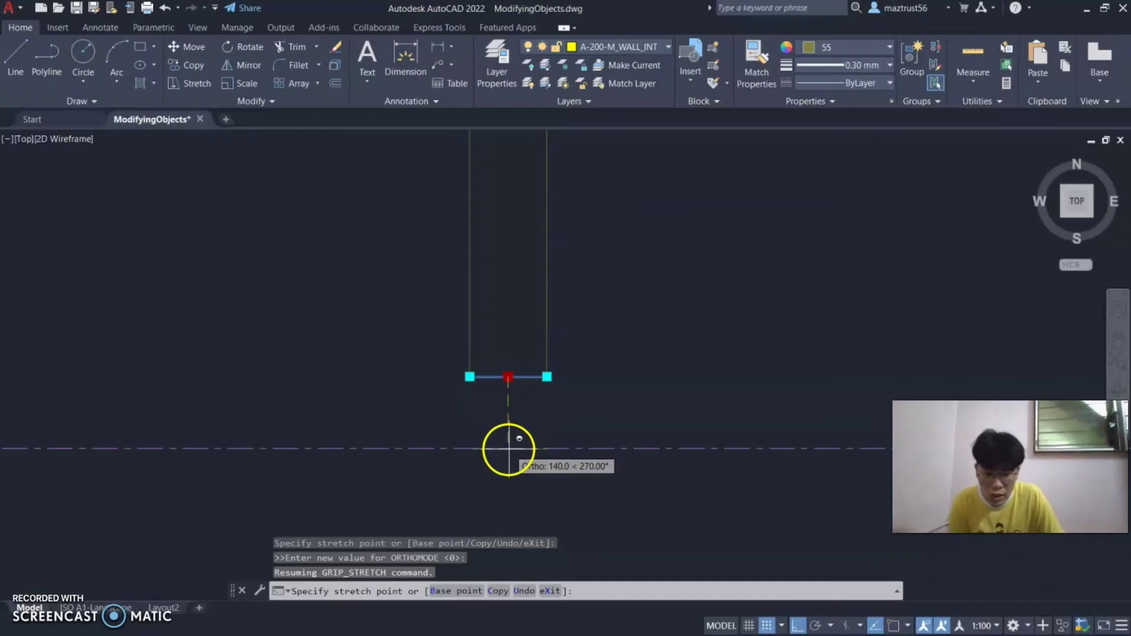
{"action": "left_click", "coordinate": [508, 449]}
Step: Try to stretch the left wall line's lower end down to grid line C, and undo that stretch
{"action": "left_click", "coordinate": [470, 359]}
{"action": "left_click", "coordinate": [469, 378]}
{"action": "left_click", "coordinate": [470, 450]}
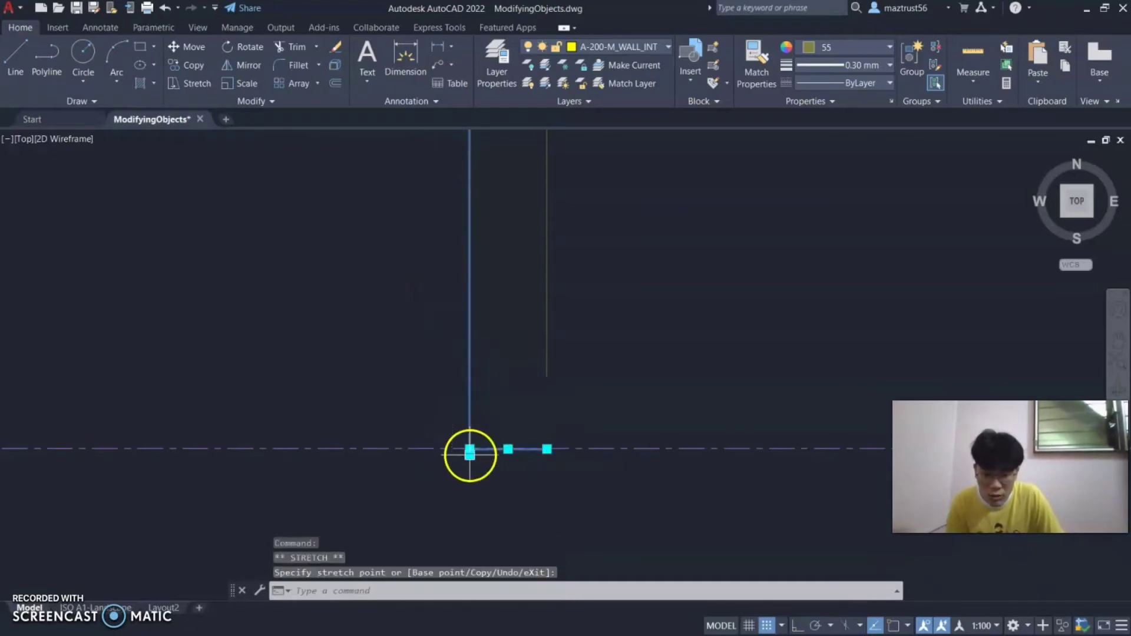
{"action": "key", "text": "ctrl+z"}
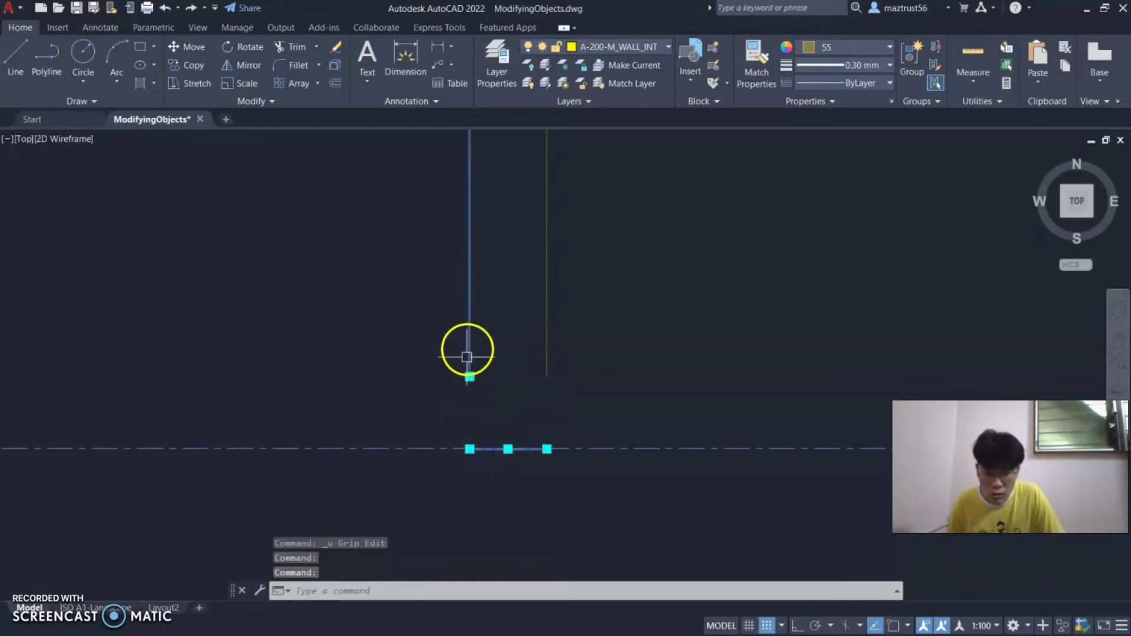
Step: Stretch the lower ends of the left and right wall lines onto the matching endpoints of the closing line
{"action": "left_click", "coordinate": [470, 376]}
{"action": "left_click", "coordinate": [470, 449]}
{"action": "left_click", "coordinate": [547, 378]}
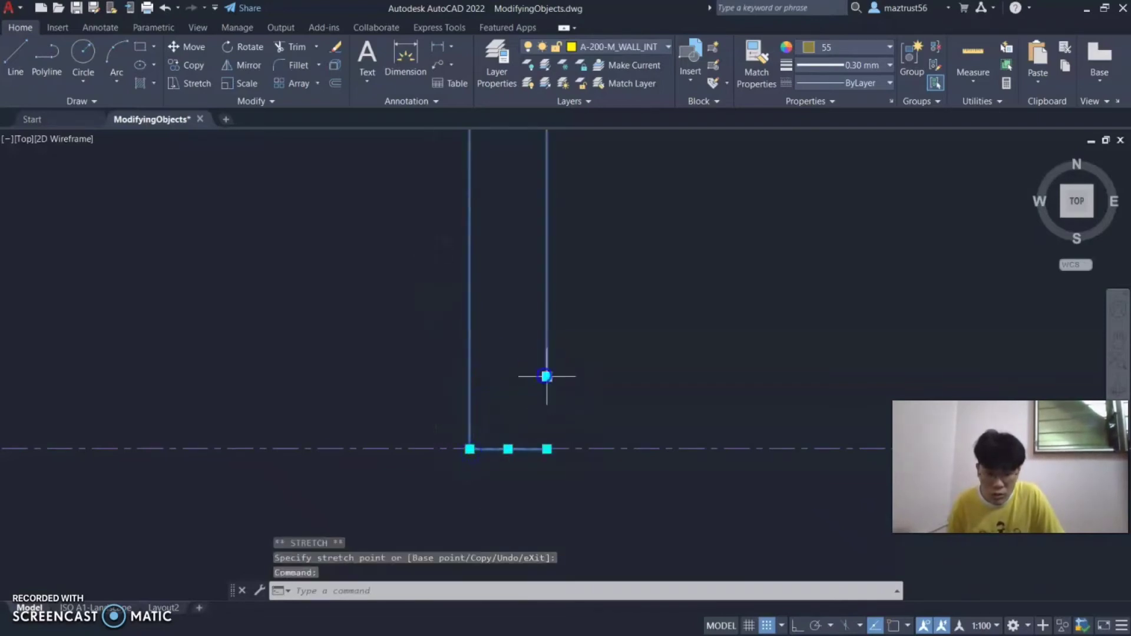
{"action": "left_click", "coordinate": [546, 378]}
{"action": "left_click", "coordinate": [547, 449]}
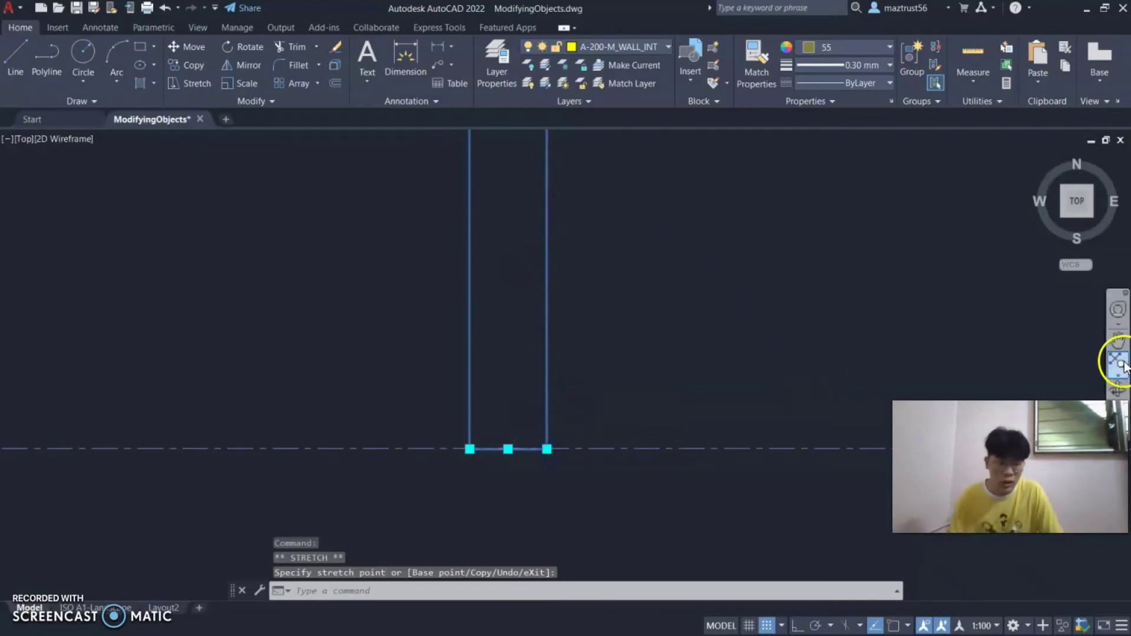
Step: Review the extended wall between the toilet stalls and grid line C, with nothing left selected
{"action": "left_click", "coordinate": [1120, 344]}
{"action": "mouse_move", "coordinate": [760, 303]}
{"action": "left_mouse_down"}
{"action": "mouse_move", "coordinate": [744, 258]}
{"action": "mouse_move", "coordinate": [555, 362]}
{"action": "mouse_move", "coordinate": [565, 349]}
{"action": "left_mouse_up"}
{"action": "scroll", "coordinate": [565, 349], "scroll_direction": "up", "scroll_amount": 2}
{"action": "key", "text": "Escape"}
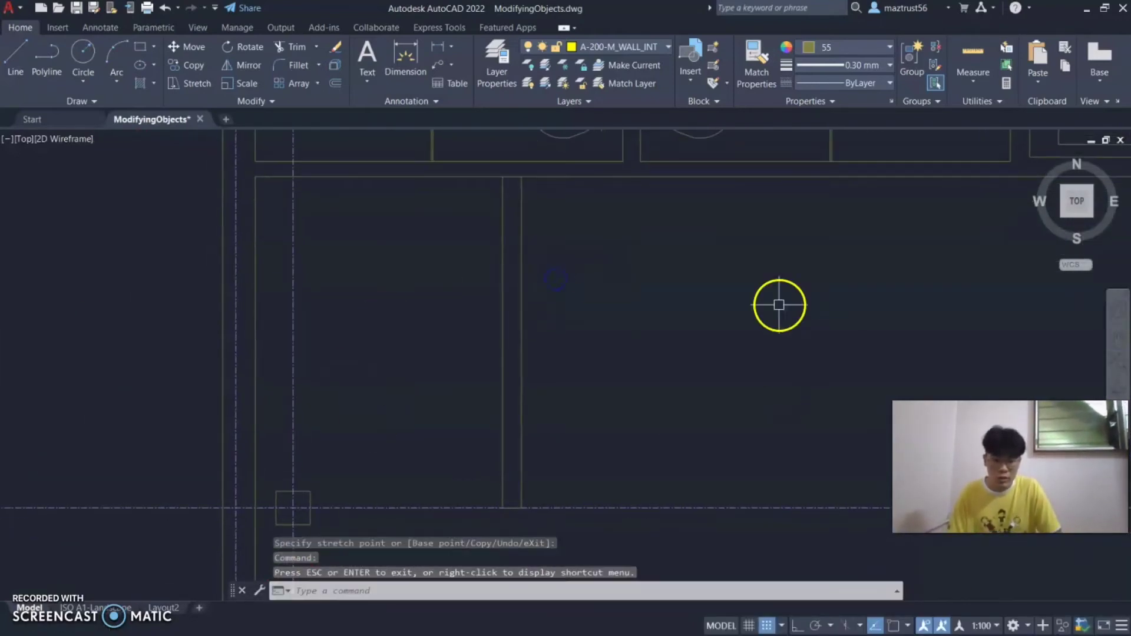
{"action": "key", "text": "Escape"}
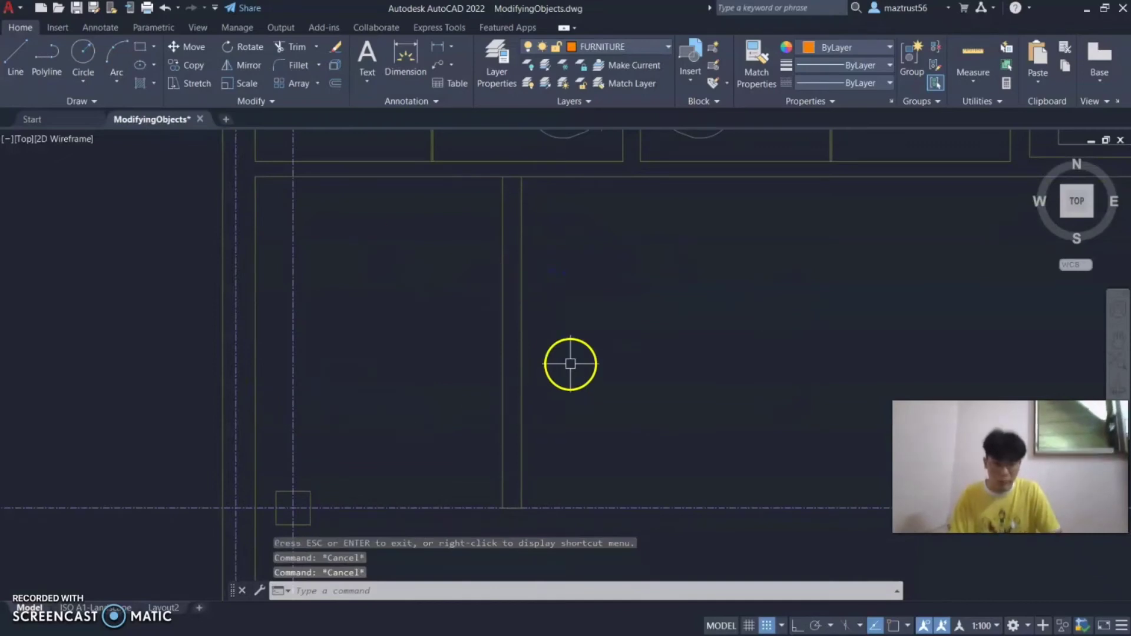
{"action": "left_click", "coordinate": [1116, 345]}
{"action": "key", "text": "Escape"}
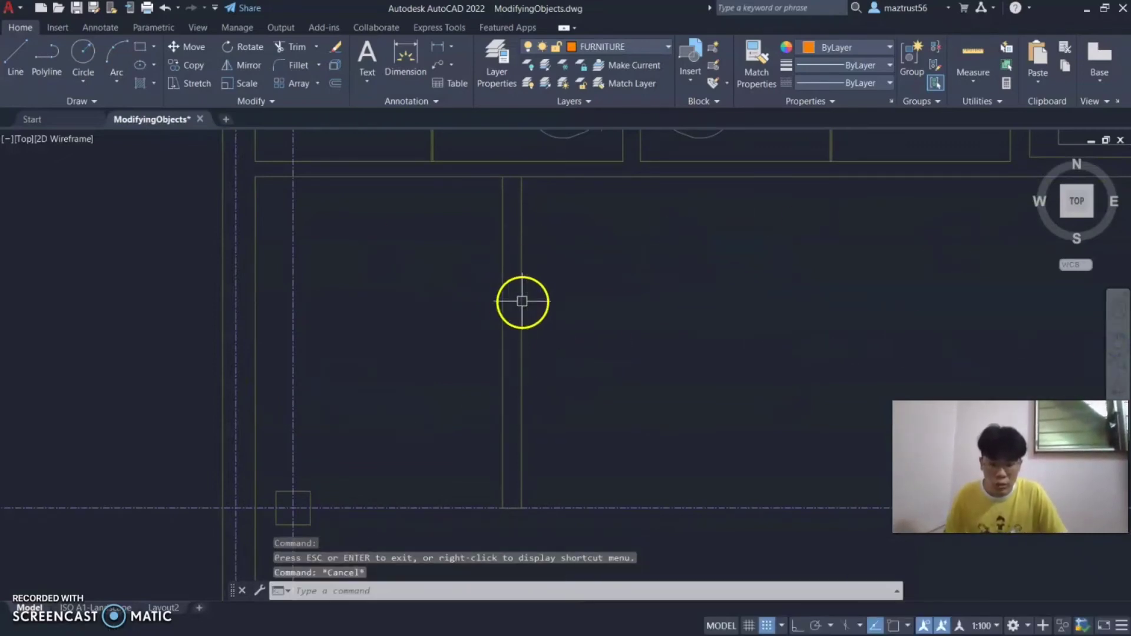
{"action": "left_click", "coordinate": [1116, 335]}
{"action": "left_click_drag", "start_coordinate": [866, 353], "coordinate": [712, 368]}
{"action": "key", "text": "Escape"}
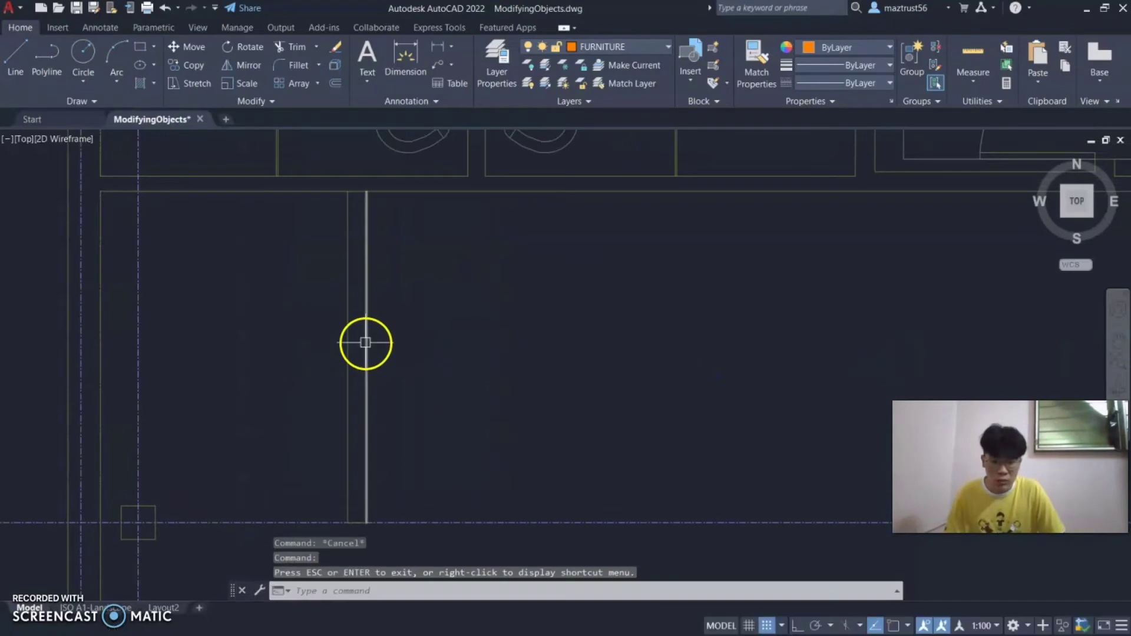
{"action": "left_click", "coordinate": [349, 337]}
{"action": "left_click", "coordinate": [366, 337]}
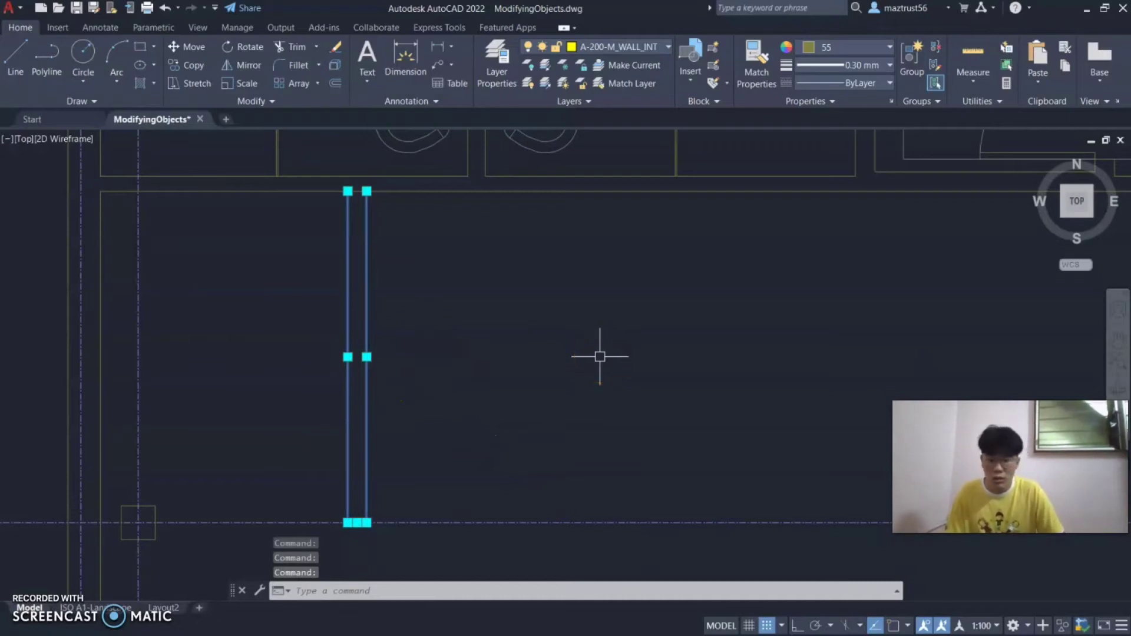
{"action": "left_click", "coordinate": [191, 68]}
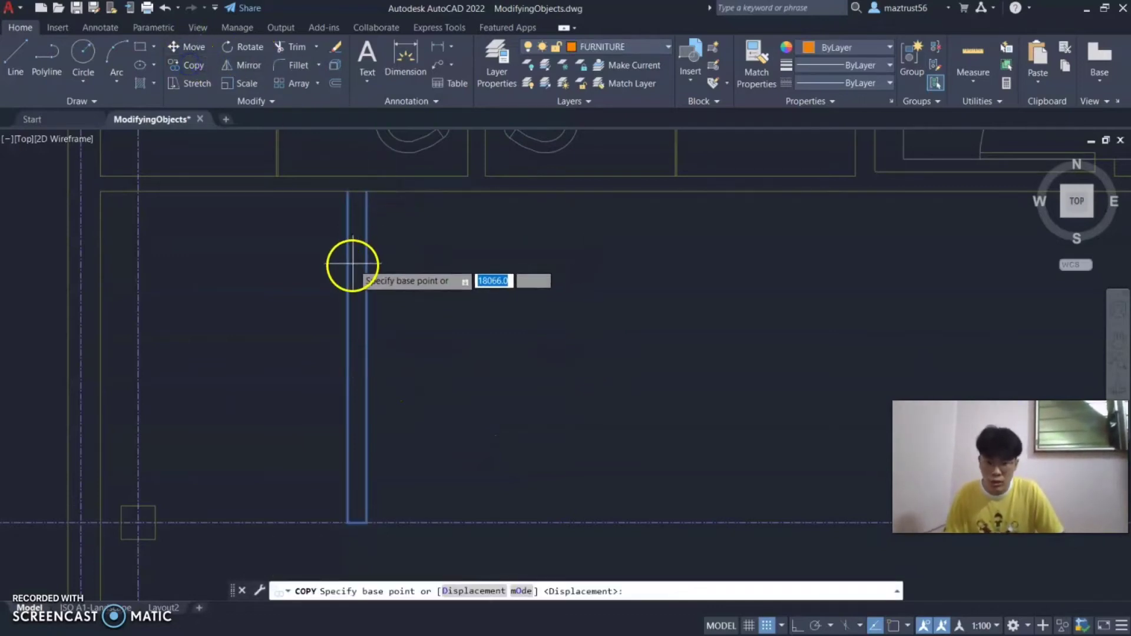
{"action": "left_click", "coordinate": [366, 275]}
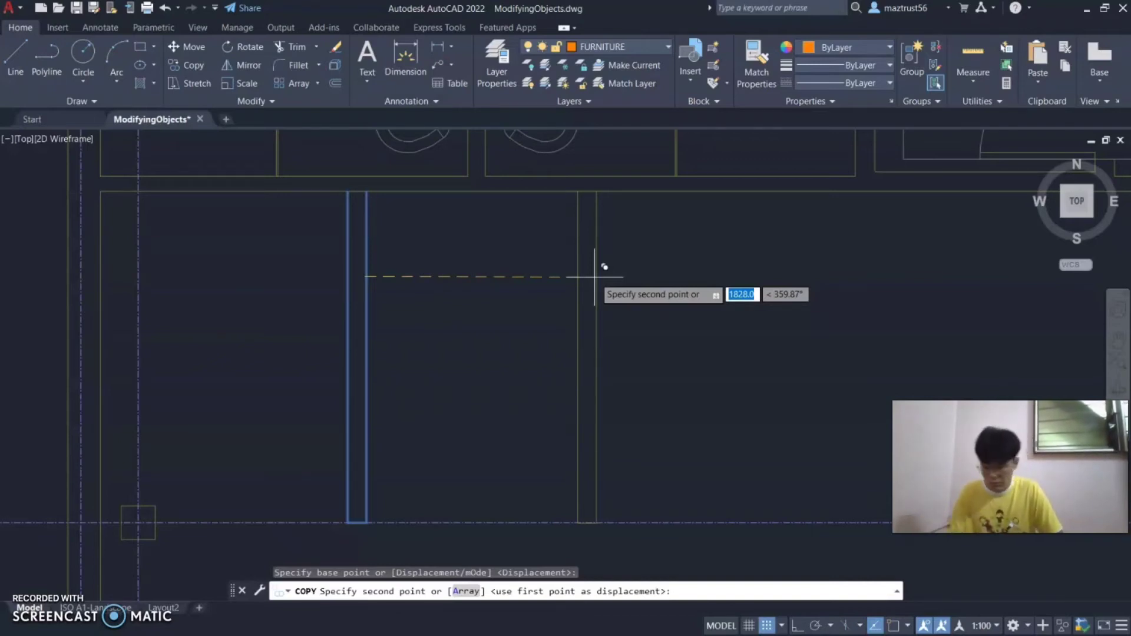
{"action": "key", "text": "Escape"}
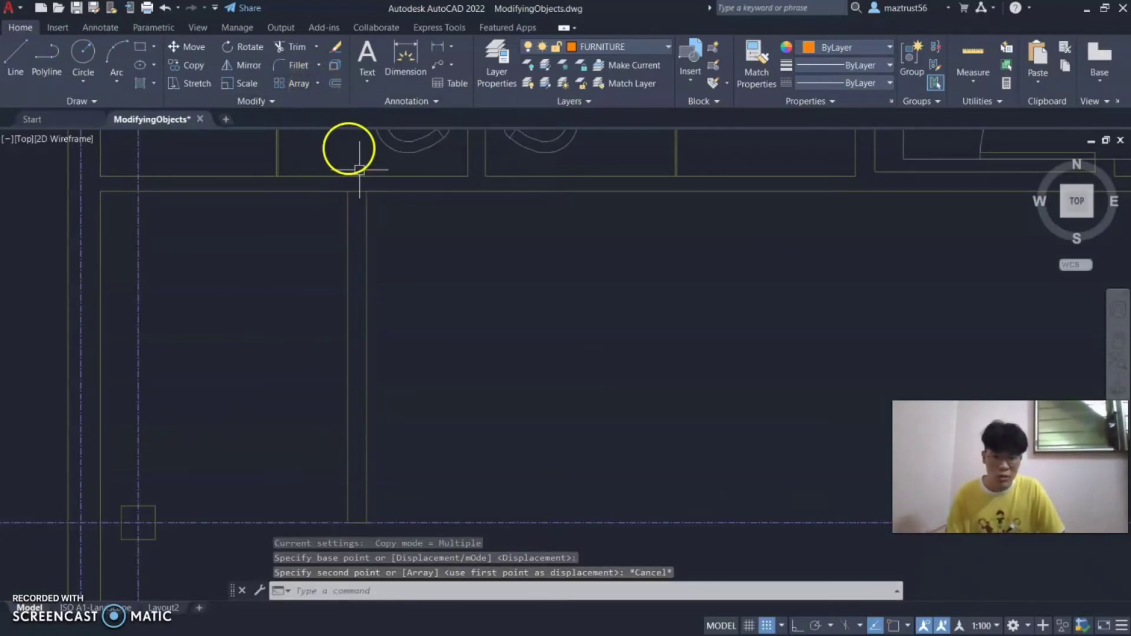
Step: Start a Rectangular Array of the new wall's left, right and closing lines
{"action": "left_click", "coordinate": [318, 83]}
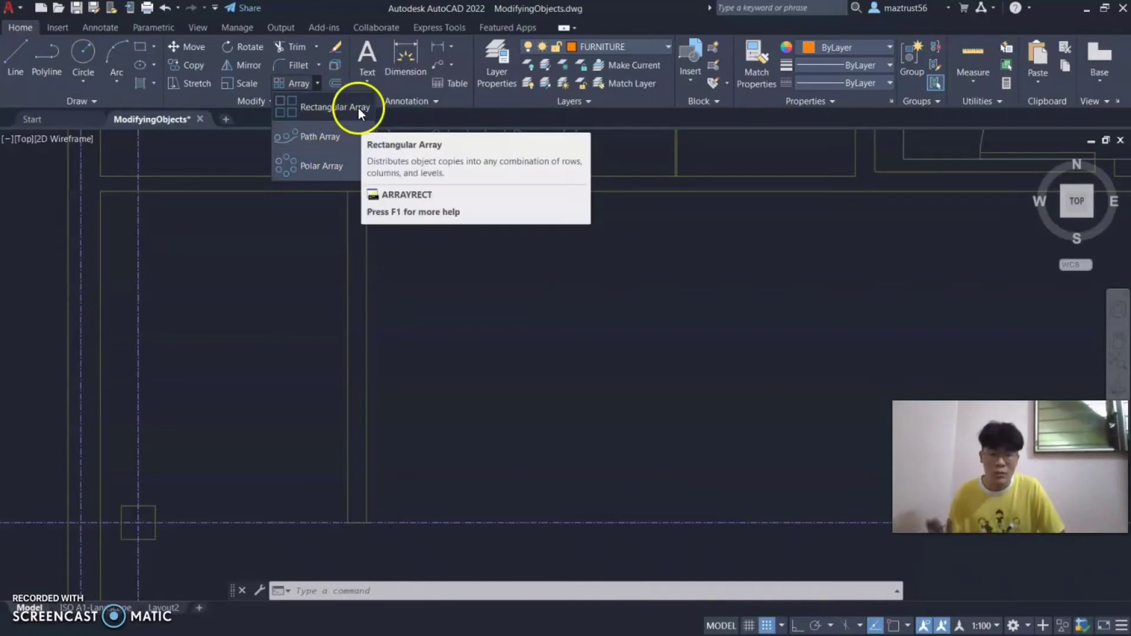
{"action": "left_click", "coordinate": [323, 116]}
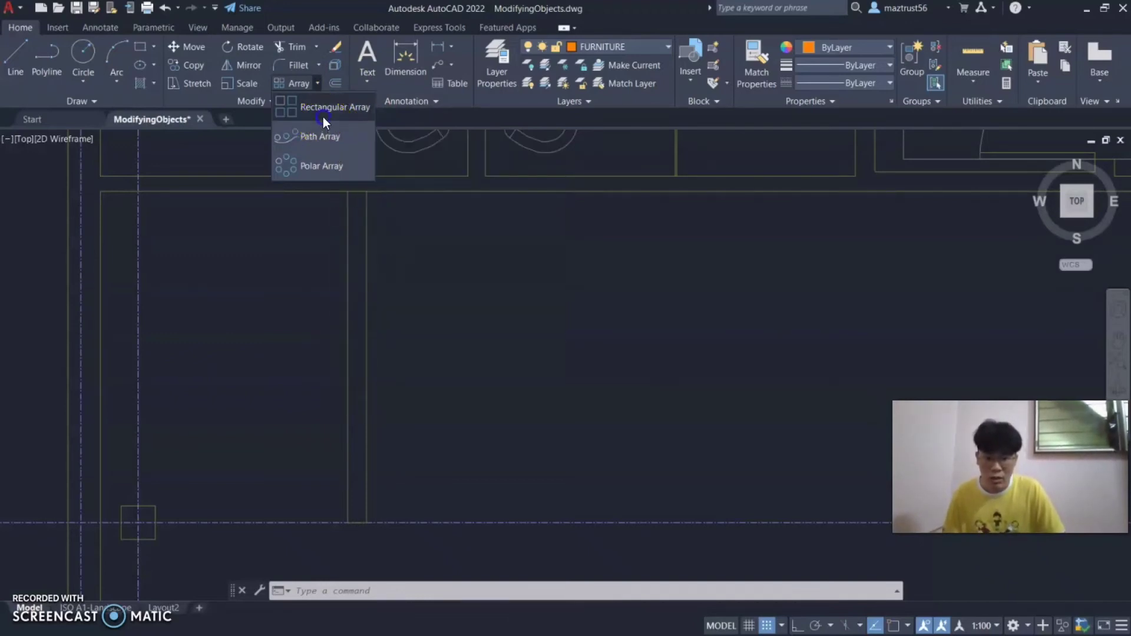
{"action": "left_click", "coordinate": [366, 330]}
{"action": "left_click", "coordinate": [349, 335]}
{"action": "left_click", "coordinate": [360, 522]}
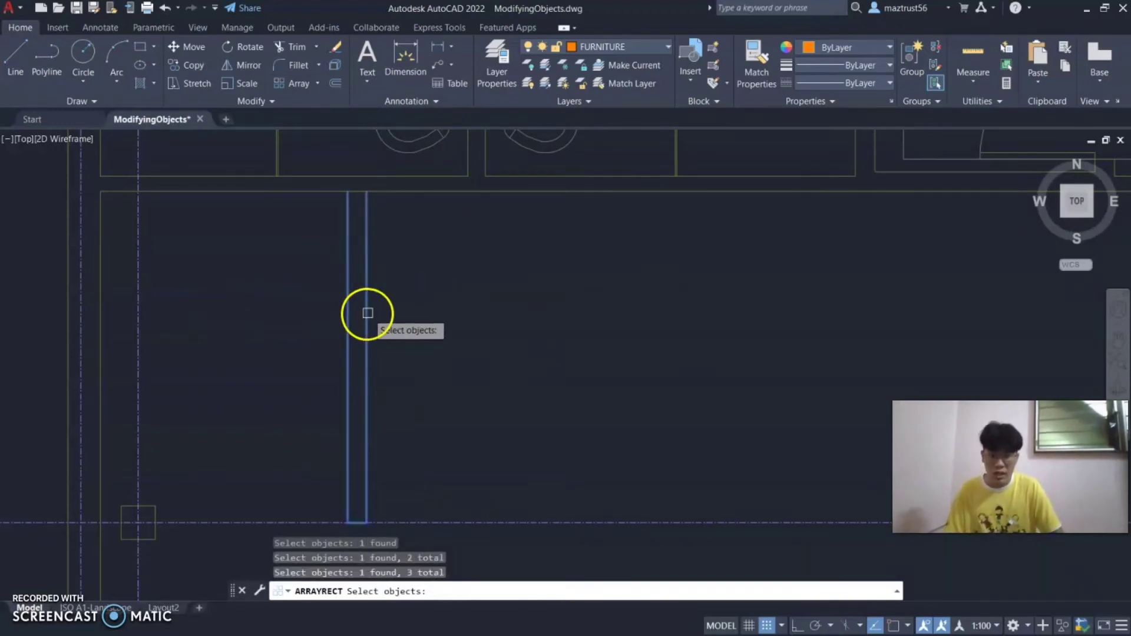
{"action": "key", "text": "Return"}
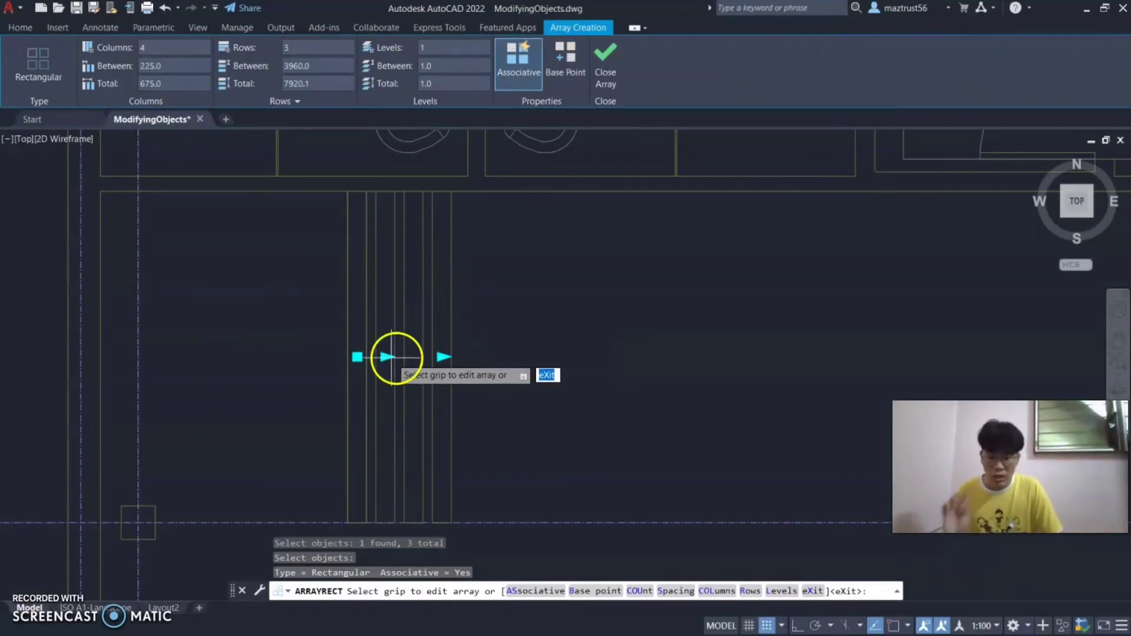
{"action": "left_click", "coordinate": [442, 357]}
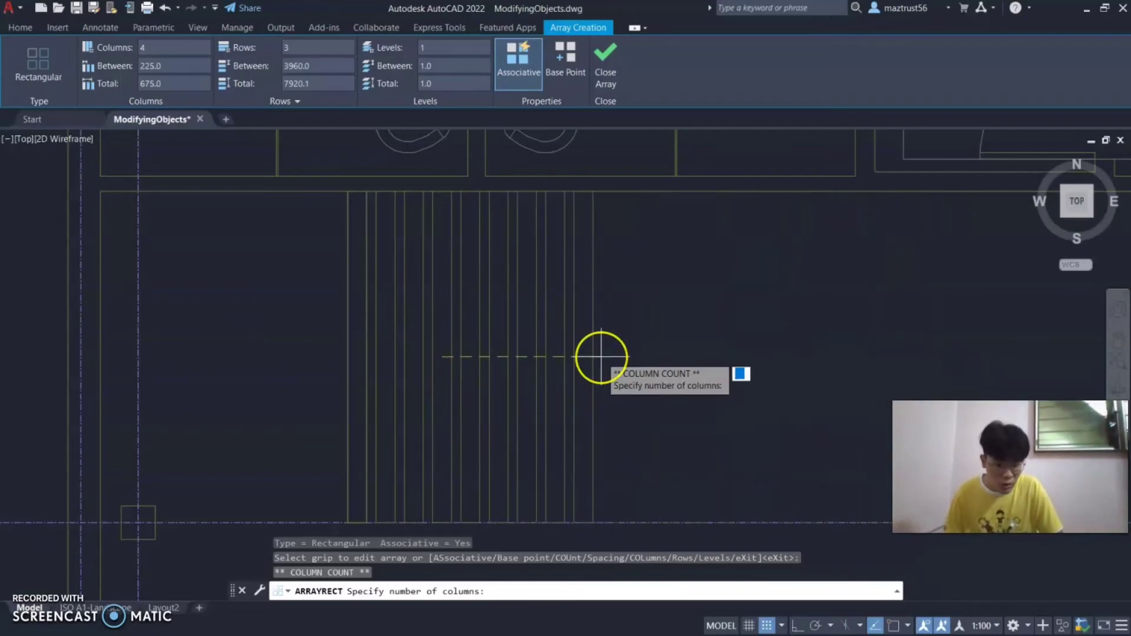
{"action": "key", "text": "Escape"}
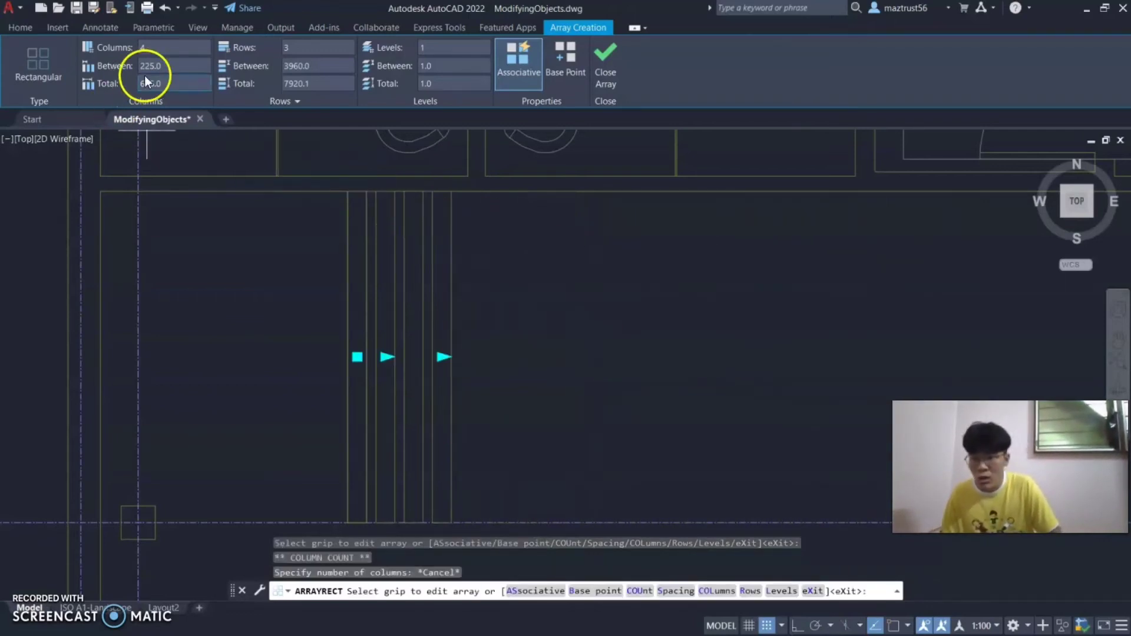
{"action": "left_click", "coordinate": [444, 357]}
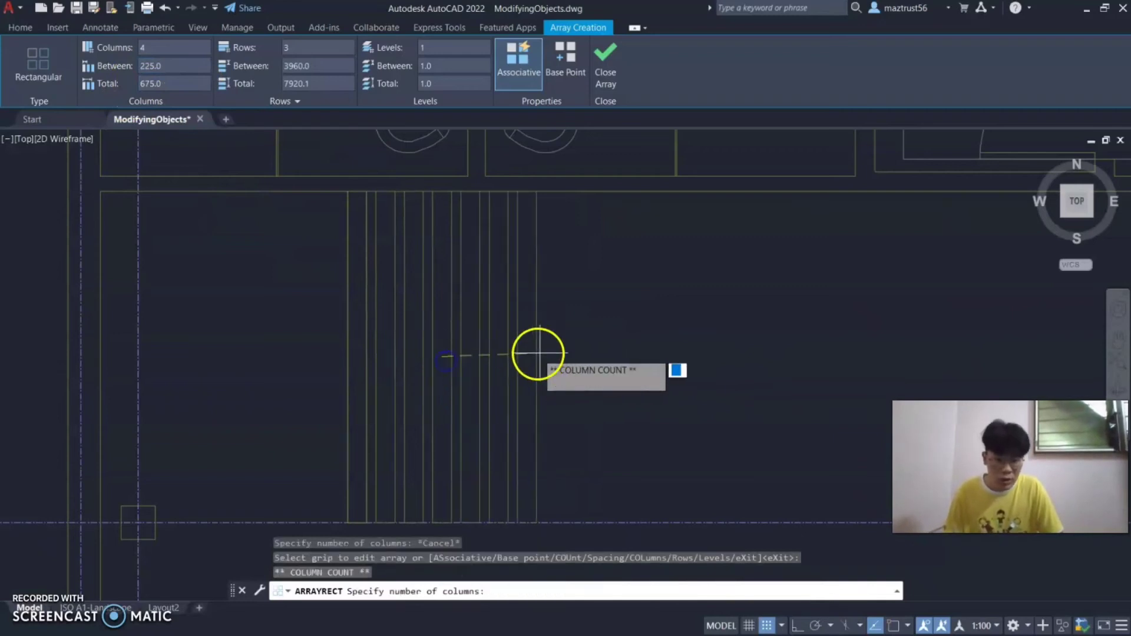
{"action": "key", "text": "Escape"}
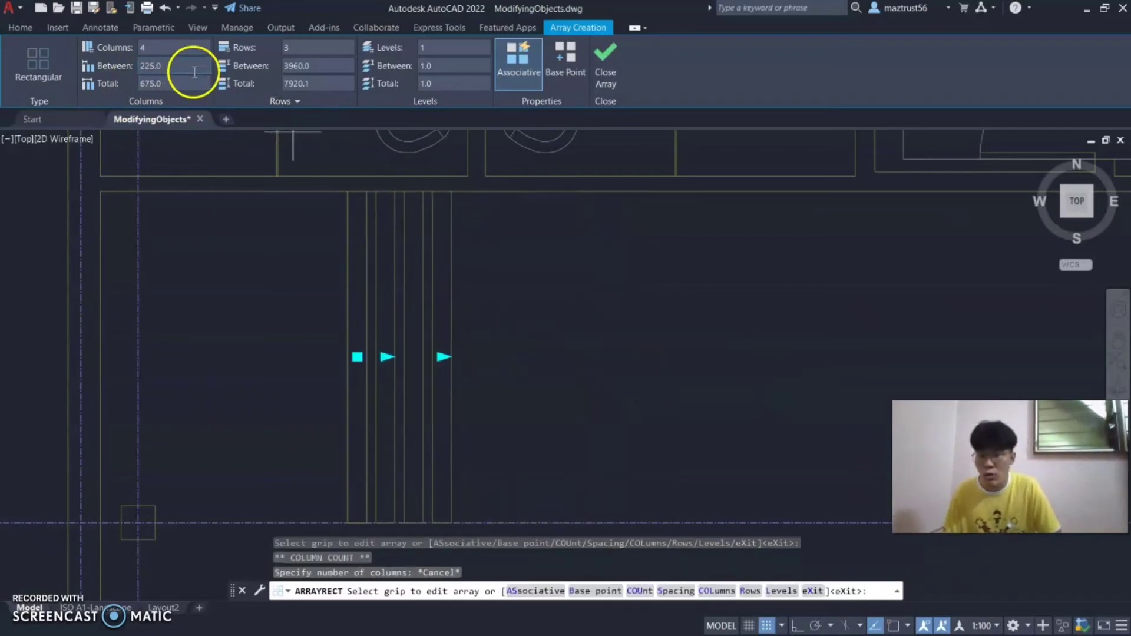
Step: Try larger column counts such as 5 for the wall array, and restore the count to 4
{"action": "left_click", "coordinate": [174, 46]}
{"action": "type", "text": "5"}
{"action": "key", "text": "Return"}
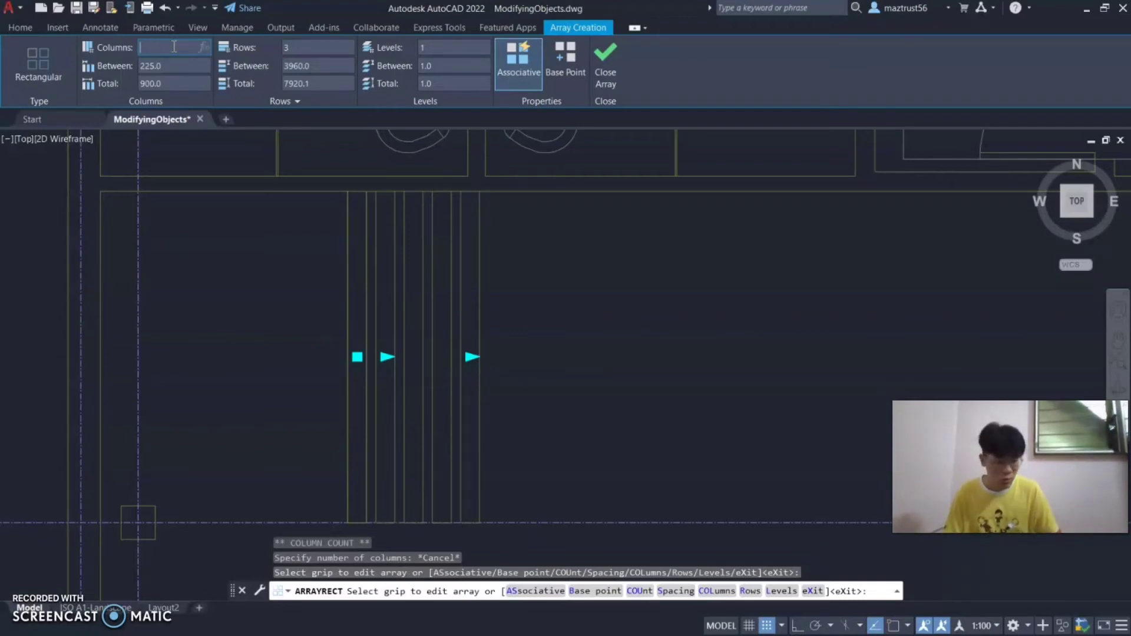
{"action": "key", "text": "Return"}
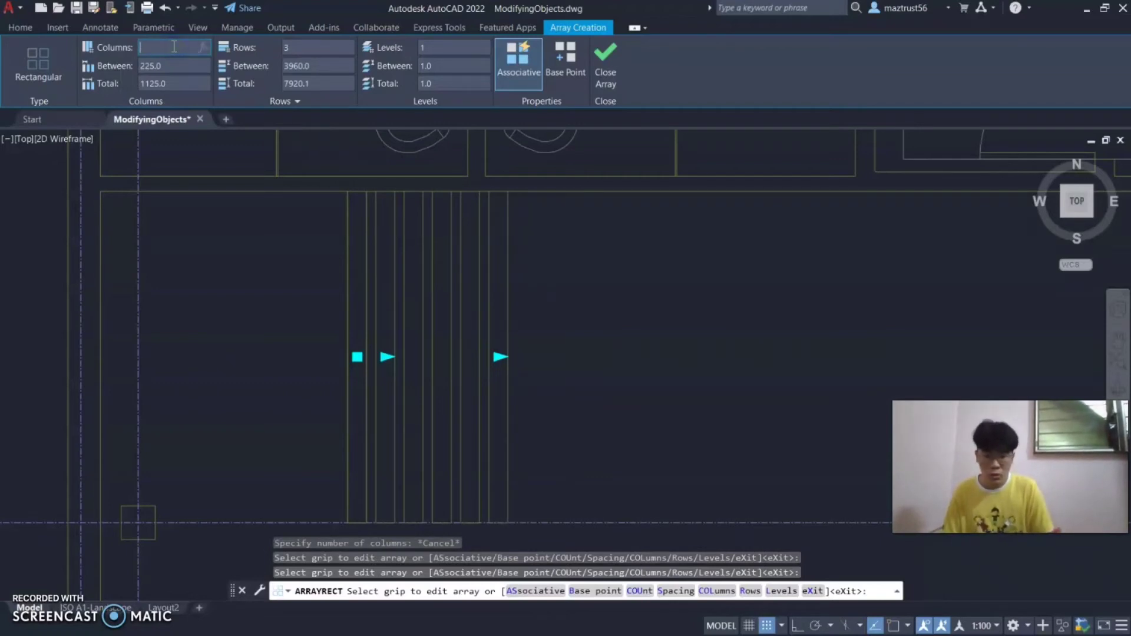
{"action": "key", "text": "Return"}
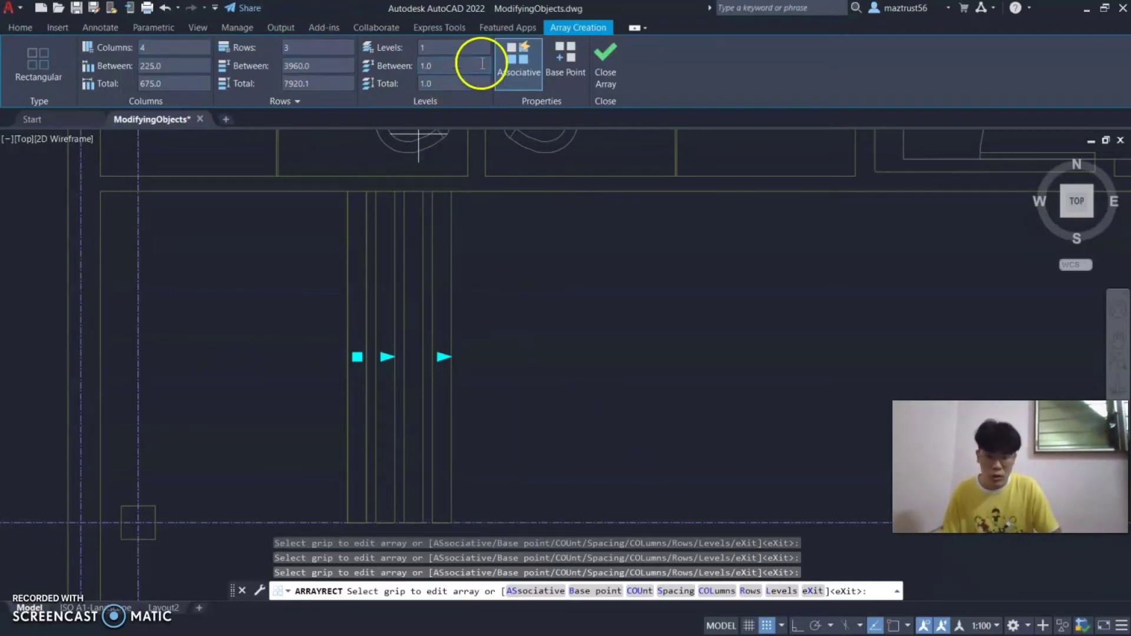
Step: Set the wall array's row count to 1 and finish the array
{"action": "left_click", "coordinate": [1117, 340]}
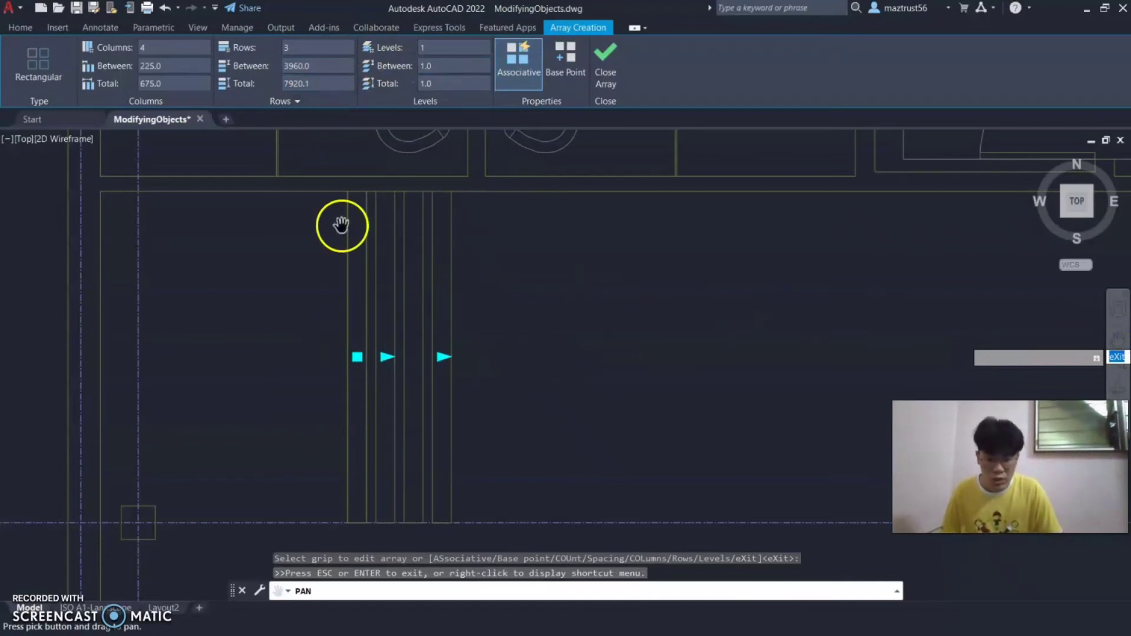
{"action": "left_click_drag", "start_coordinate": [556, 285], "coordinate": [490, 362]}
{"action": "mouse_move", "coordinate": [535, 264]}
{"action": "left_mouse_down"}
{"action": "mouse_move", "coordinate": [537, 328]}
{"action": "mouse_move", "coordinate": [595, 386]}
{"action": "left_mouse_up"}
{"action": "mouse_move", "coordinate": [593, 289]}
{"action": "left_mouse_down"}
{"action": "mouse_move", "coordinate": [513, 346]}
{"action": "mouse_move", "coordinate": [519, 408]}
{"action": "mouse_move", "coordinate": [450, 405]}
{"action": "mouse_move", "coordinate": [492, 399]}
{"action": "mouse_move", "coordinate": [527, 476]}
{"action": "mouse_move", "coordinate": [509, 456]}
{"action": "left_mouse_up"}
{"action": "left_click", "coordinate": [320, 47]}
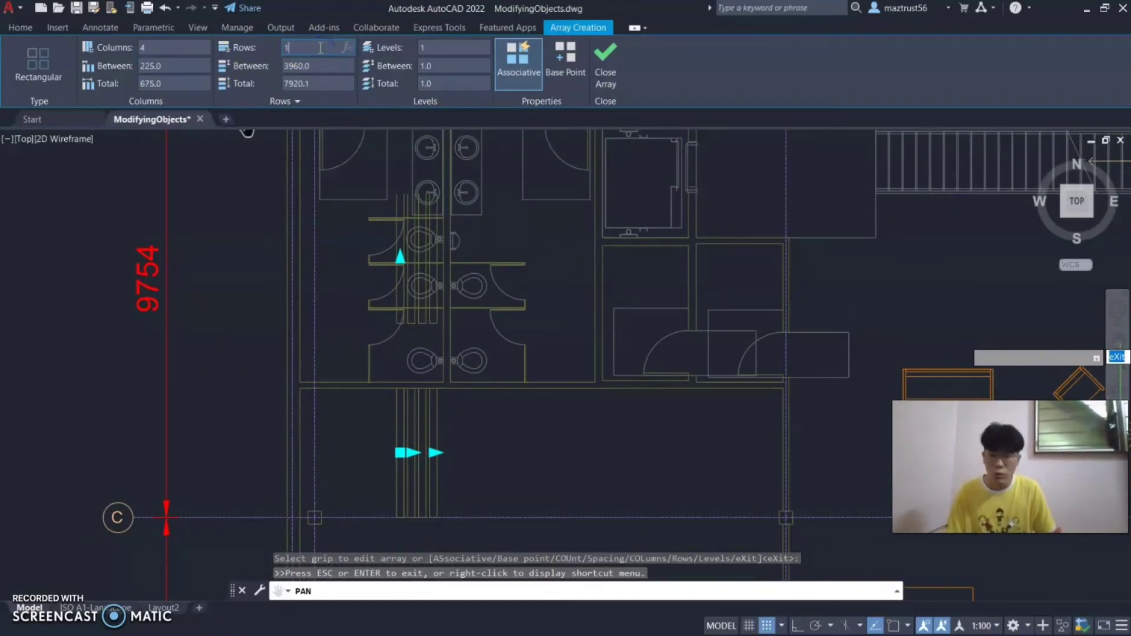
{"action": "right_click", "coordinate": [532, 484]}
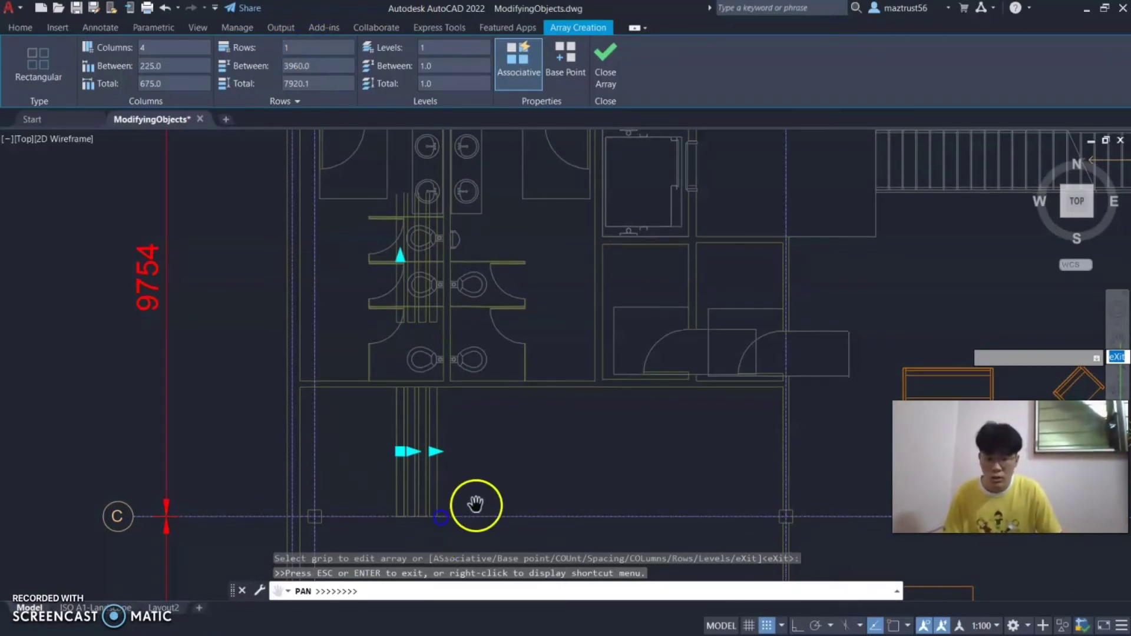
{"action": "scroll", "coordinate": [498, 454], "scroll_direction": "up", "scroll_amount": 2}
{"action": "middle_click_drag", "start_coordinate": [437, 460], "coordinate": [434, 459]}
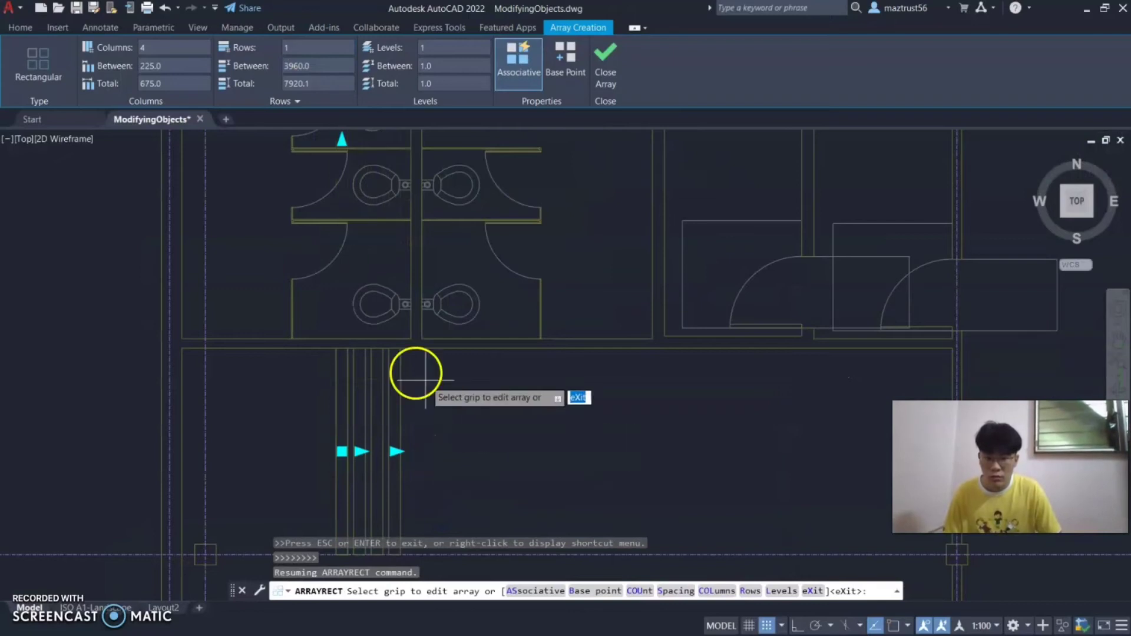
{"action": "left_click", "coordinate": [1119, 341]}
{"action": "left_click_drag", "start_coordinate": [437, 236], "coordinate": [517, 392]}
{"action": "left_click_drag", "start_coordinate": [339, 332], "coordinate": [556, 366]}
{"action": "mouse_move", "coordinate": [682, 263]}
{"action": "left_mouse_down"}
{"action": "mouse_move", "coordinate": [325, 454]}
{"action": "mouse_move", "coordinate": [342, 479]}
{"action": "left_mouse_up"}
{"action": "left_click_drag", "start_coordinate": [362, 376], "coordinate": [352, 177]}
{"action": "mouse_move", "coordinate": [399, 482]}
{"action": "left_mouse_down"}
{"action": "mouse_move", "coordinate": [409, 316]}
{"action": "mouse_move", "coordinate": [483, 397]}
{"action": "left_mouse_up"}
{"action": "key", "text": "Escape"}
{"action": "key", "text": "Escape"}
Step: Select the wall array and spread its columns about 1744 apart with the column spacing grip
{"action": "left_click", "coordinate": [1123, 346]}
{"action": "scroll", "coordinate": [484, 396], "scroll_direction": "up", "scroll_amount": 2}
{"action": "key", "text": "Escape"}
{"action": "left_click", "coordinate": [436, 390]}
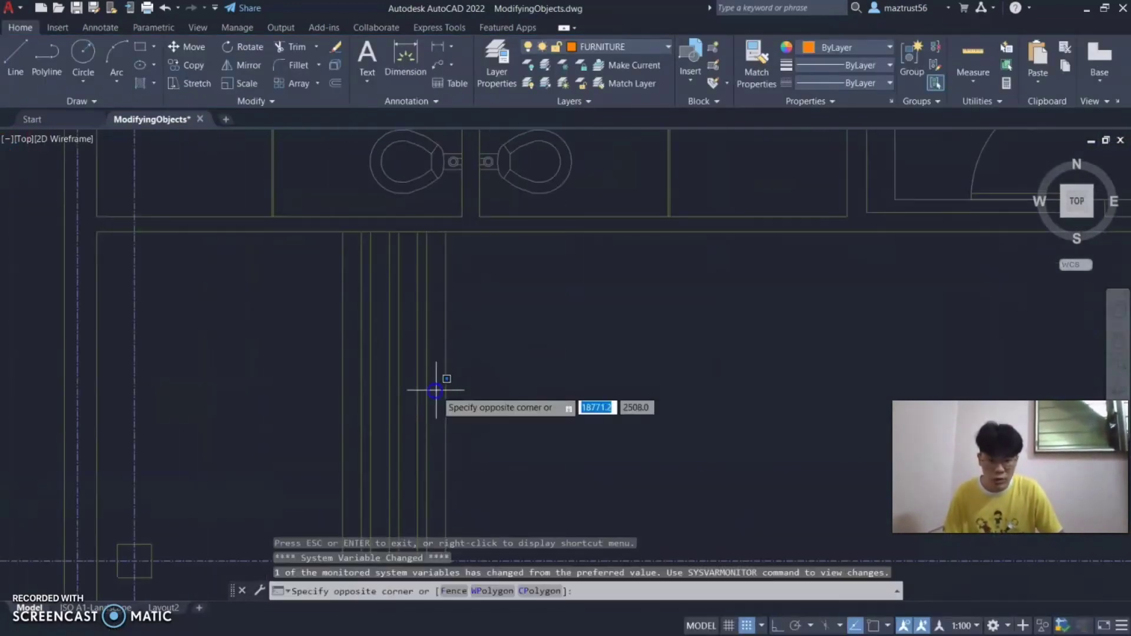
{"action": "key", "text": "Escape"}
{"action": "left_click", "coordinate": [444, 387]}
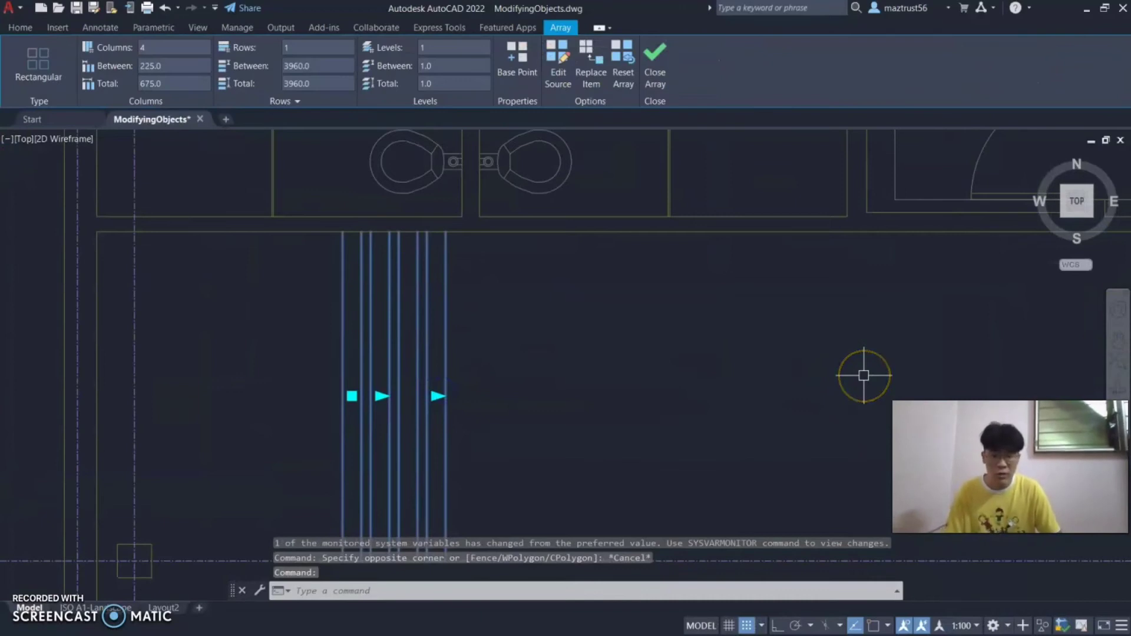
{"action": "left_click", "coordinate": [384, 408]}
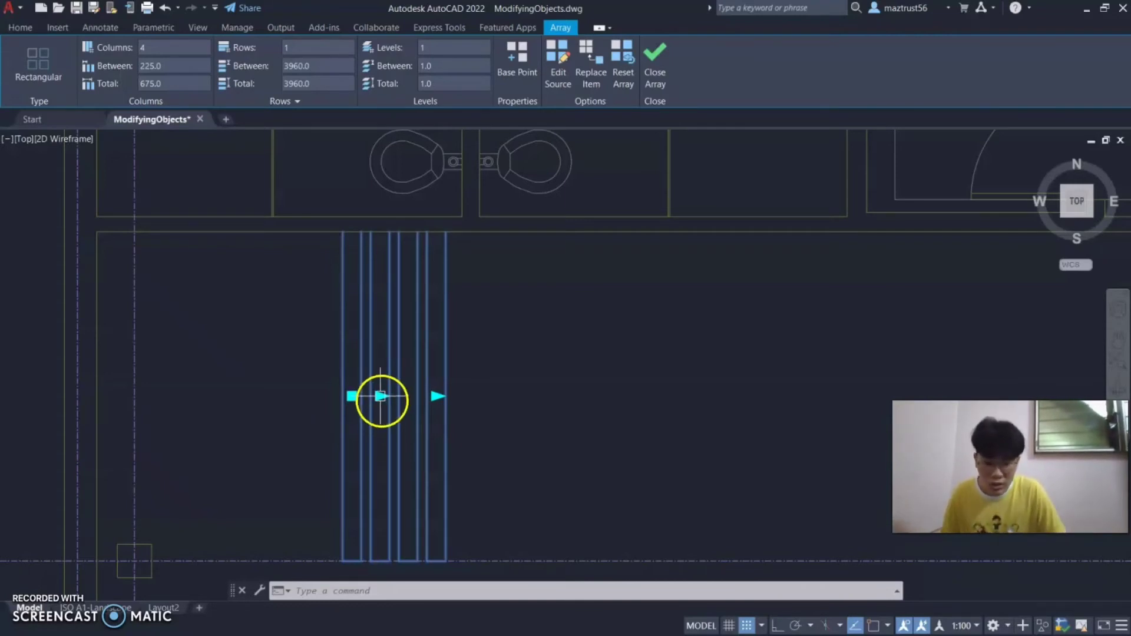
{"action": "left_click", "coordinate": [570, 404]}
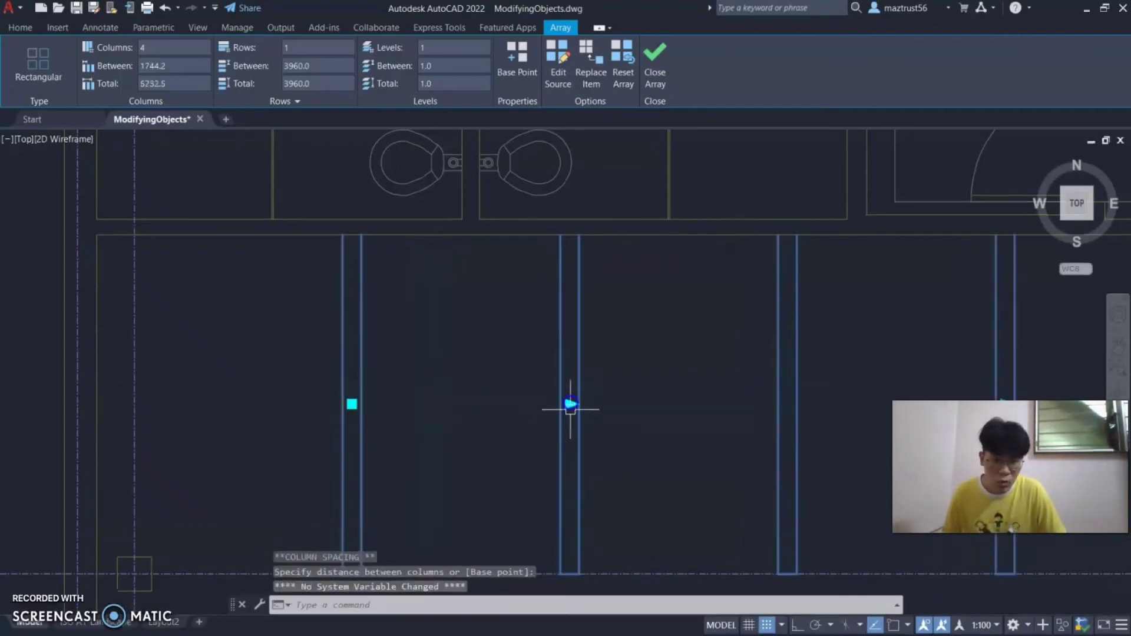
Step: Widen the wall array's column spacing to about 1904 and clear the selection
{"action": "left_click", "coordinate": [1120, 370]}
{"action": "left_click", "coordinate": [1119, 340]}
{"action": "mouse_move", "coordinate": [633, 342]}
{"action": "left_mouse_down"}
{"action": "mouse_move", "coordinate": [680, 324]}
{"action": "mouse_move", "coordinate": [749, 319]}
{"action": "left_mouse_up"}
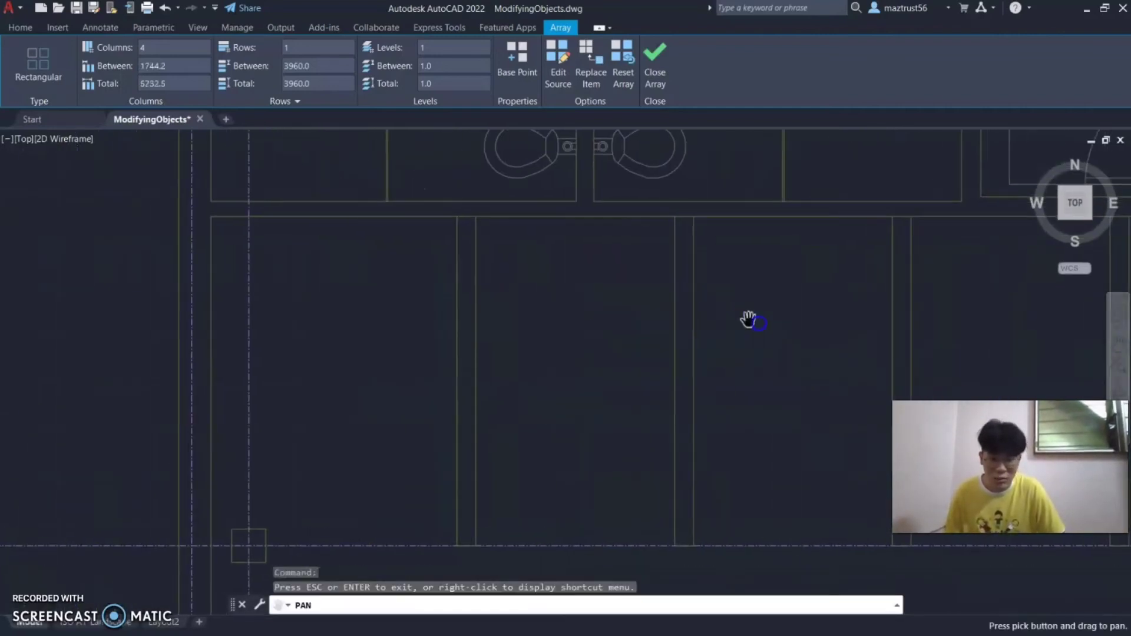
{"action": "mouse_move", "coordinate": [688, 384]}
{"action": "left_mouse_down"}
{"action": "mouse_move", "coordinate": [888, 310]}
{"action": "mouse_move", "coordinate": [756, 337]}
{"action": "left_mouse_up"}
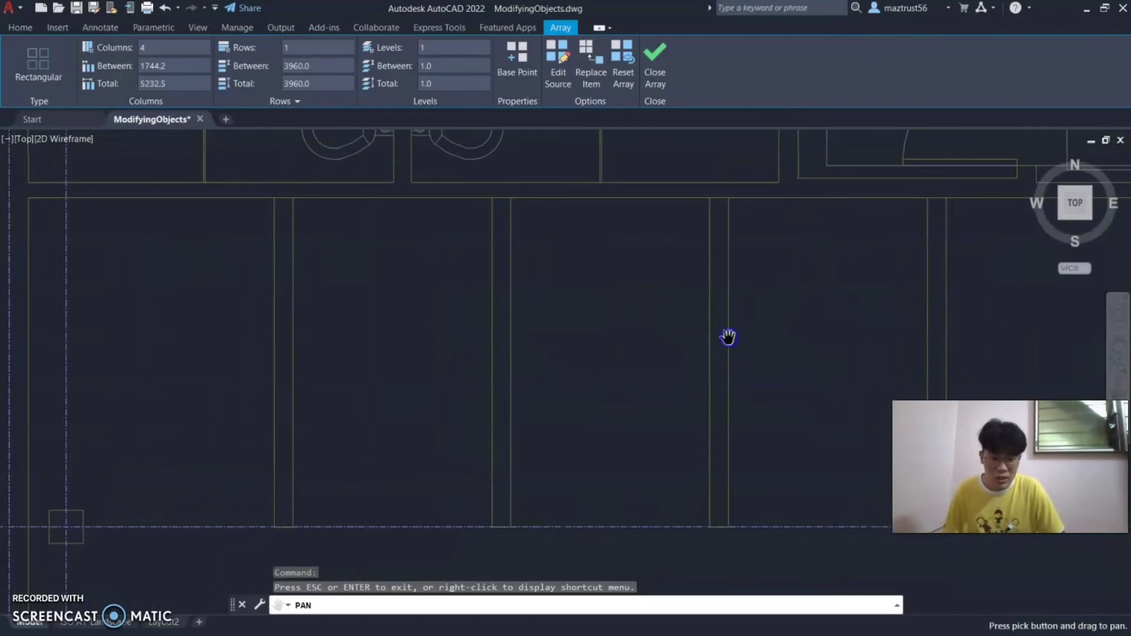
{"action": "middle_click_drag", "start_coordinate": [729, 338], "coordinate": [729, 339]}
{"action": "left_click", "coordinate": [513, 354]}
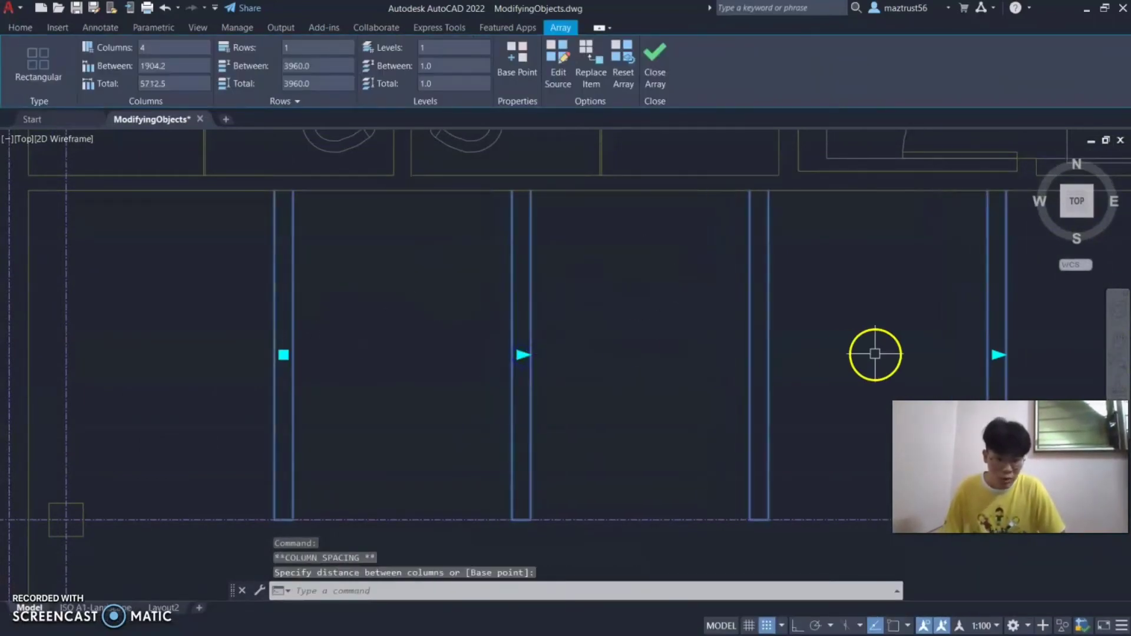
{"action": "left_click", "coordinate": [1121, 340]}
{"action": "left_click_drag", "start_coordinate": [920, 351], "coordinate": [820, 337]}
{"action": "scroll", "coordinate": [820, 335], "scroll_direction": "down", "scroll_amount": 2}
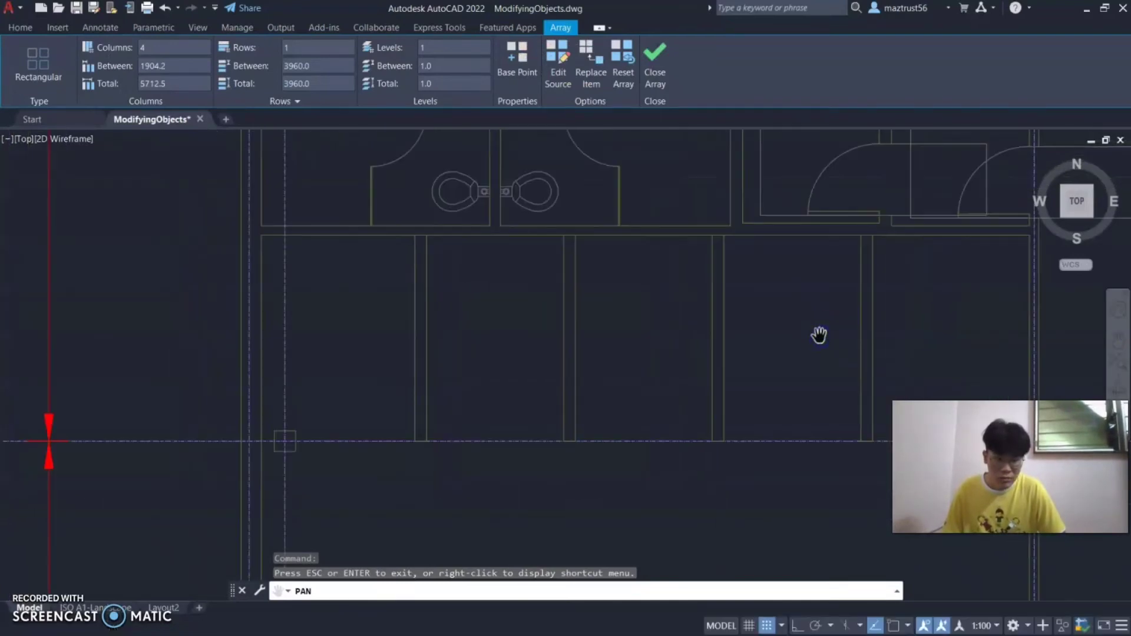
{"action": "key", "text": "Escape"}
{"action": "key", "text": "Escape"}
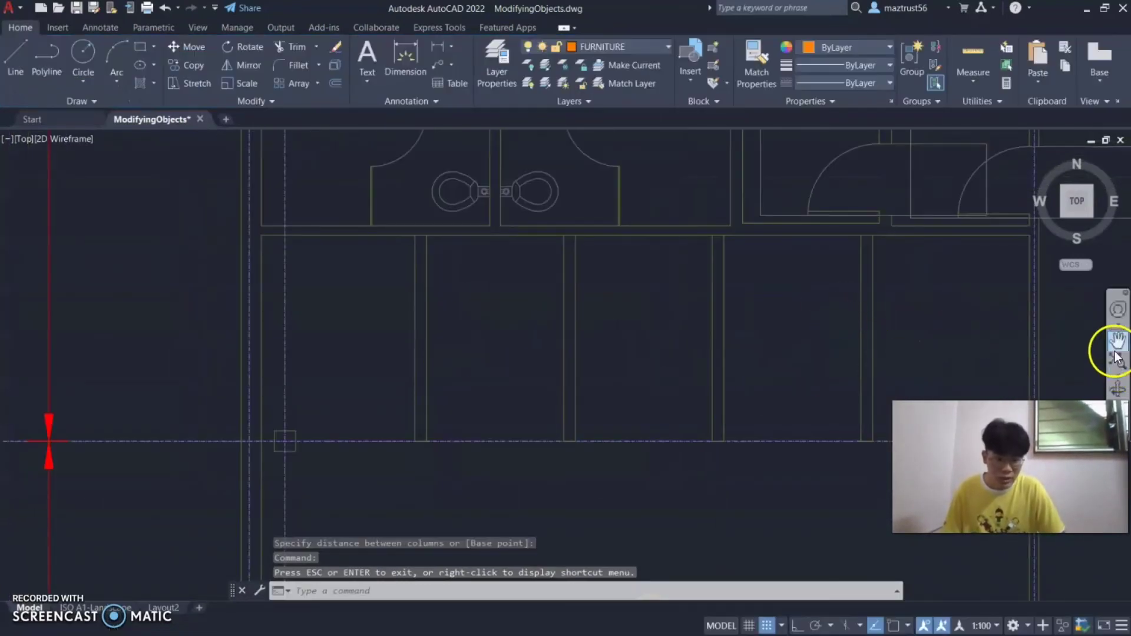
Step: Try to widen the wall array's column spacing to about 1997
{"action": "left_click", "coordinate": [1120, 342]}
{"action": "key", "text": "Escape"}
{"action": "left_click", "coordinate": [425, 317]}
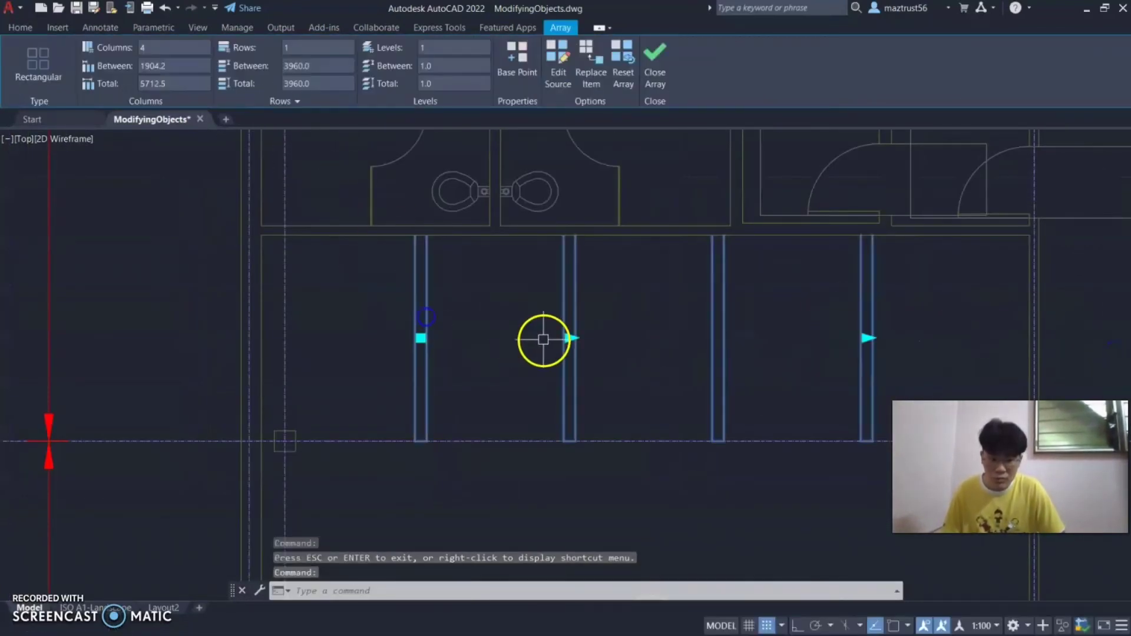
{"action": "left_click", "coordinate": [568, 339]}
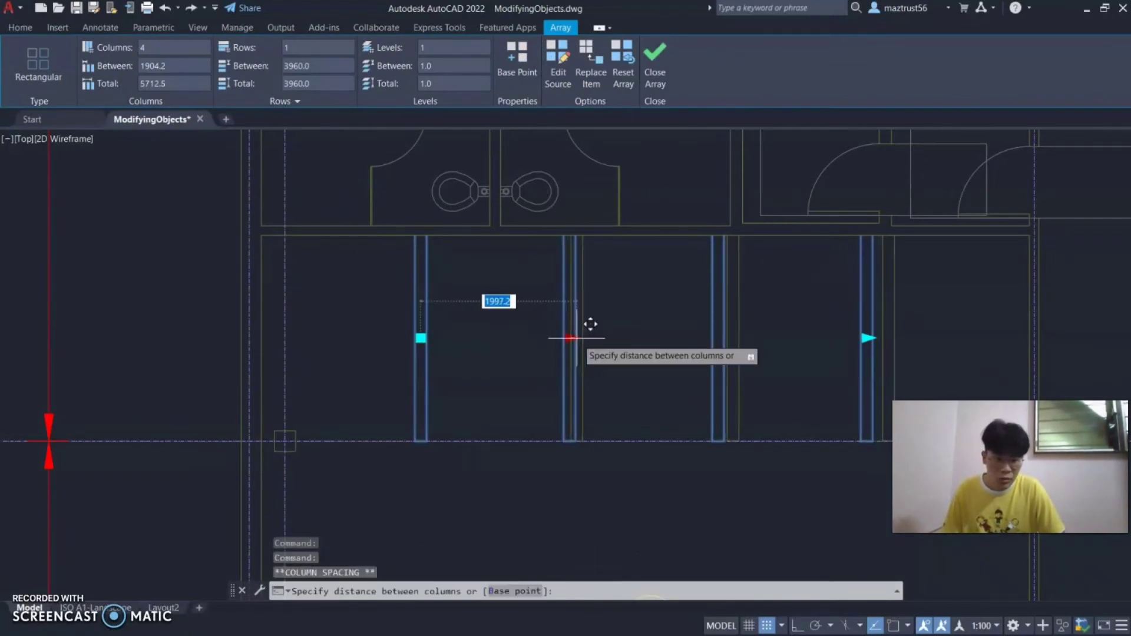
{"action": "left_click", "coordinate": [577, 337]}
{"action": "key", "text": "Escape"}
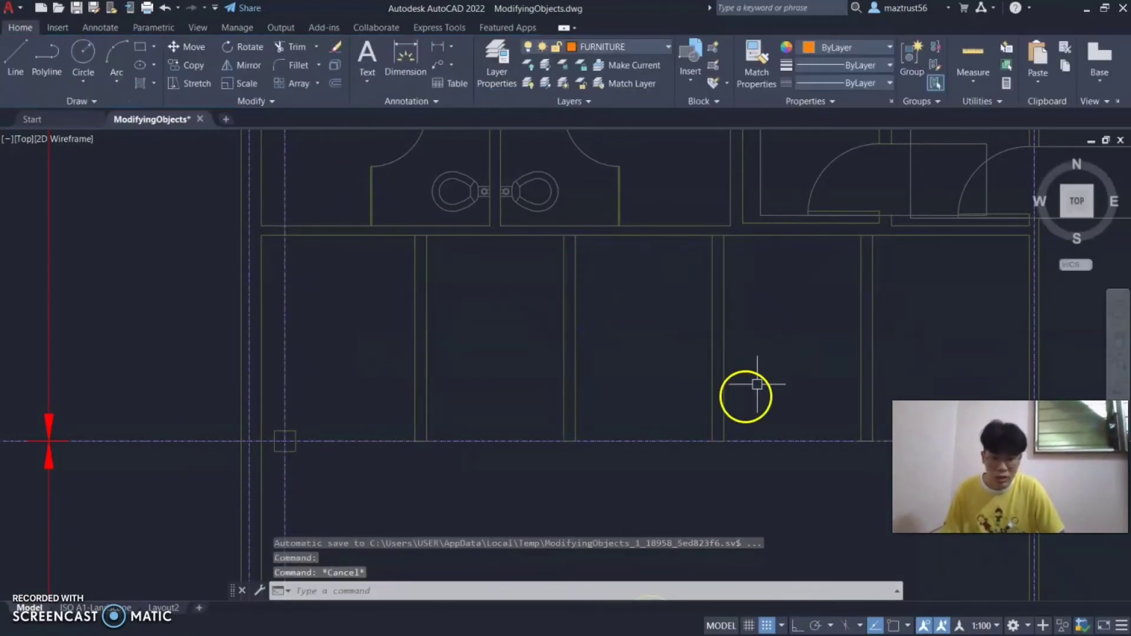
Step: Examine the arrayed walls between the toilet stalls and grid line C, including where they meet the horizontal wall
{"action": "left_click", "coordinate": [1111, 353]}
{"action": "left_click_drag", "start_coordinate": [506, 321], "coordinate": [417, 337]}
{"action": "key", "text": "Escape"}
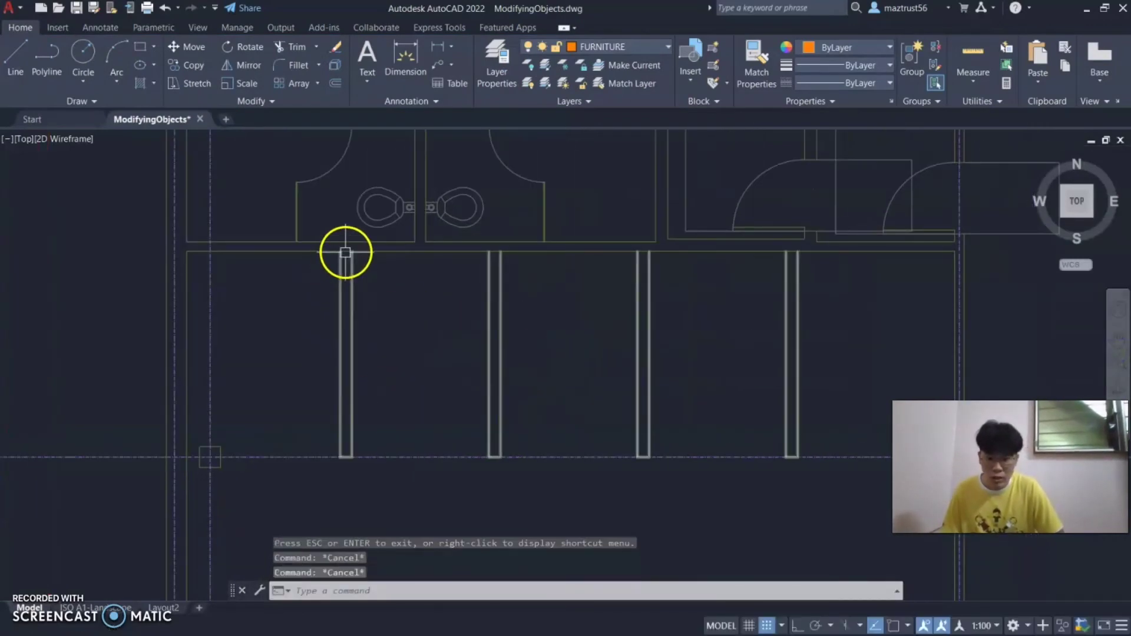
{"action": "scroll", "coordinate": [346, 250], "scroll_direction": "up", "scroll_amount": 2}
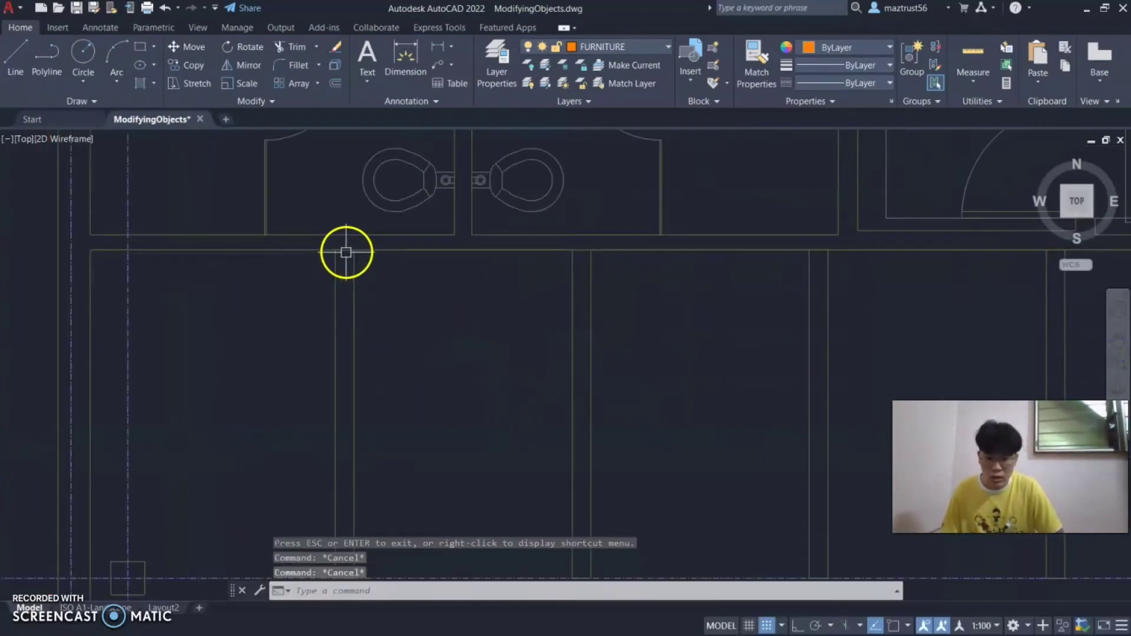
{"action": "left_click", "coordinate": [1113, 345]}
{"action": "left_click_drag", "start_coordinate": [942, 277], "coordinate": [847, 282]}
{"action": "mouse_move", "coordinate": [941, 279]}
{"action": "left_mouse_down"}
{"action": "mouse_move", "coordinate": [823, 277]}
{"action": "mouse_move", "coordinate": [1091, 268]}
{"action": "left_mouse_up"}
{"action": "left_click_drag", "start_coordinate": [468, 296], "coordinate": [581, 283]}
{"action": "left_click_drag", "start_coordinate": [595, 321], "coordinate": [568, 354]}
{"action": "key", "text": "Escape"}
{"action": "scroll", "coordinate": [580, 381], "scroll_direction": "down", "scroll_amount": 2}
{"action": "key", "text": "Escape"}
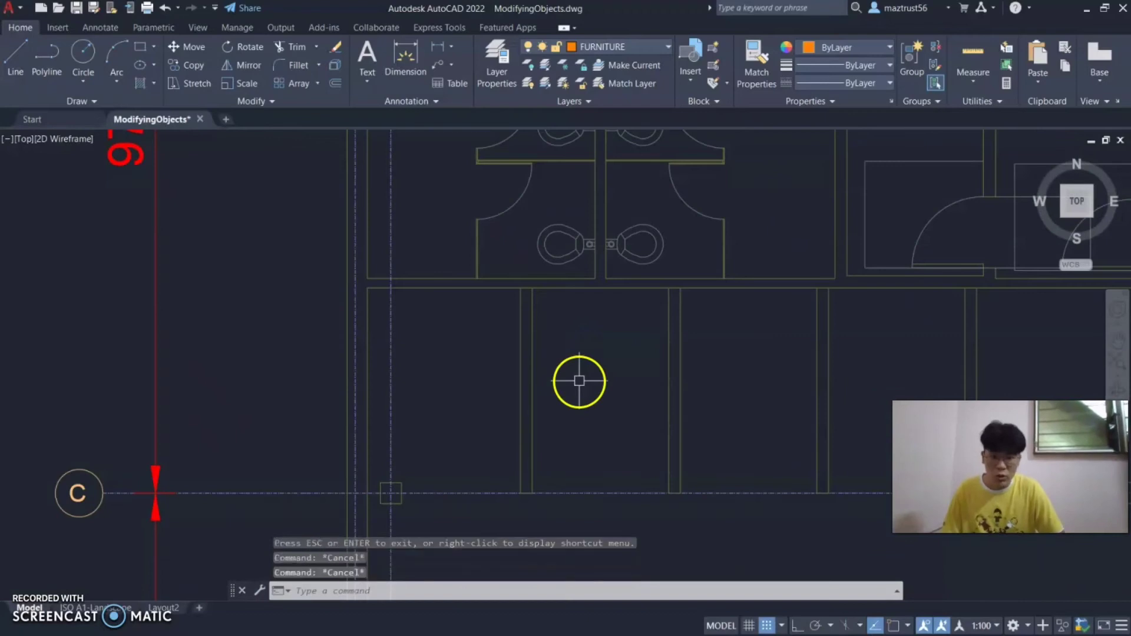
{"action": "left_click", "coordinate": [258, 99]}
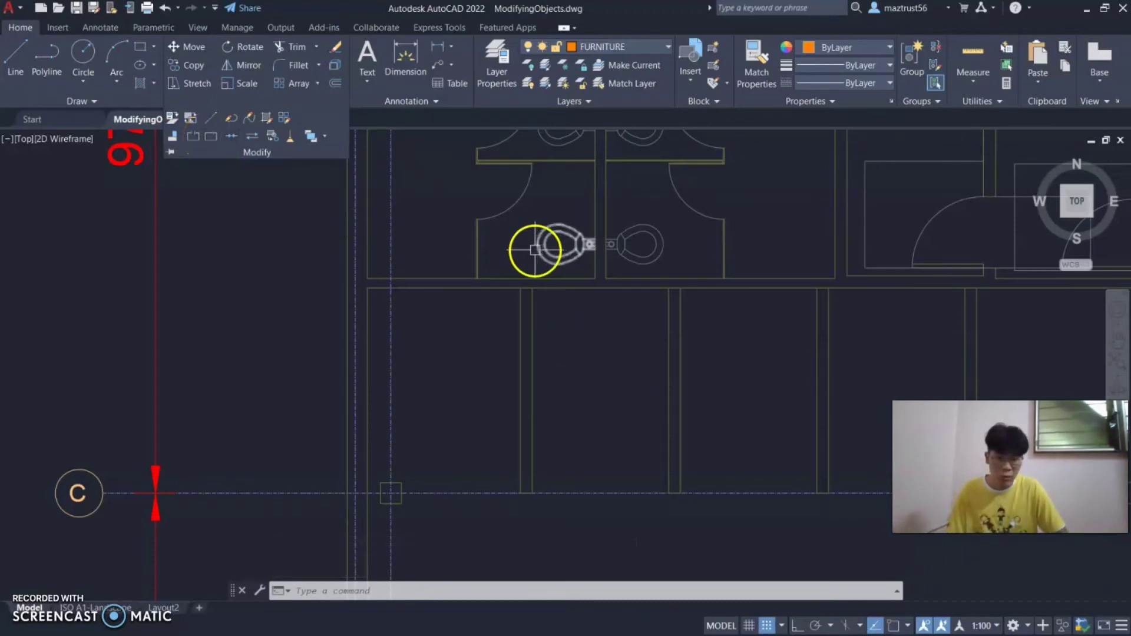
{"action": "key", "text": "Escape"}
{"action": "key", "text": "Escape"}
Step: Try to trim the horizontal wall line across the openings of the first and second arrayed walls
{"action": "left_click", "coordinate": [1117, 346]}
{"action": "left_click_drag", "start_coordinate": [552, 328], "coordinate": [540, 362]}
{"action": "scroll", "coordinate": [542, 359], "scroll_direction": "up", "scroll_amount": 4}
{"action": "scroll", "coordinate": [475, 274], "scroll_direction": "down", "scroll_amount": 3}
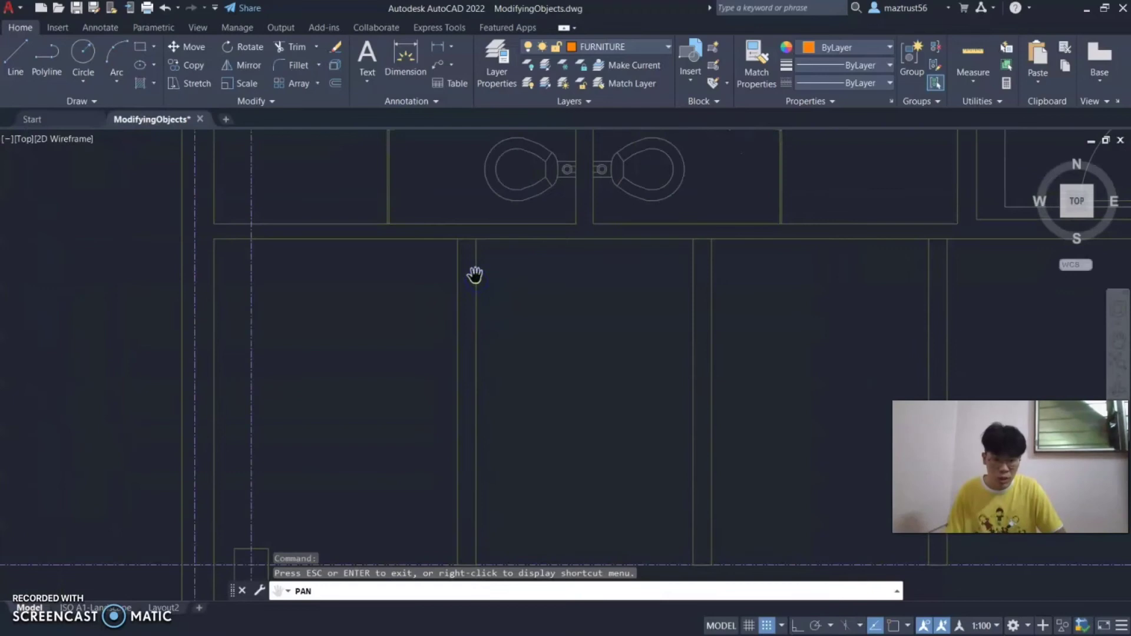
{"action": "key", "text": "Escape"}
{"action": "key", "text": "Escape"}
{"action": "left_click", "coordinate": [288, 46]}
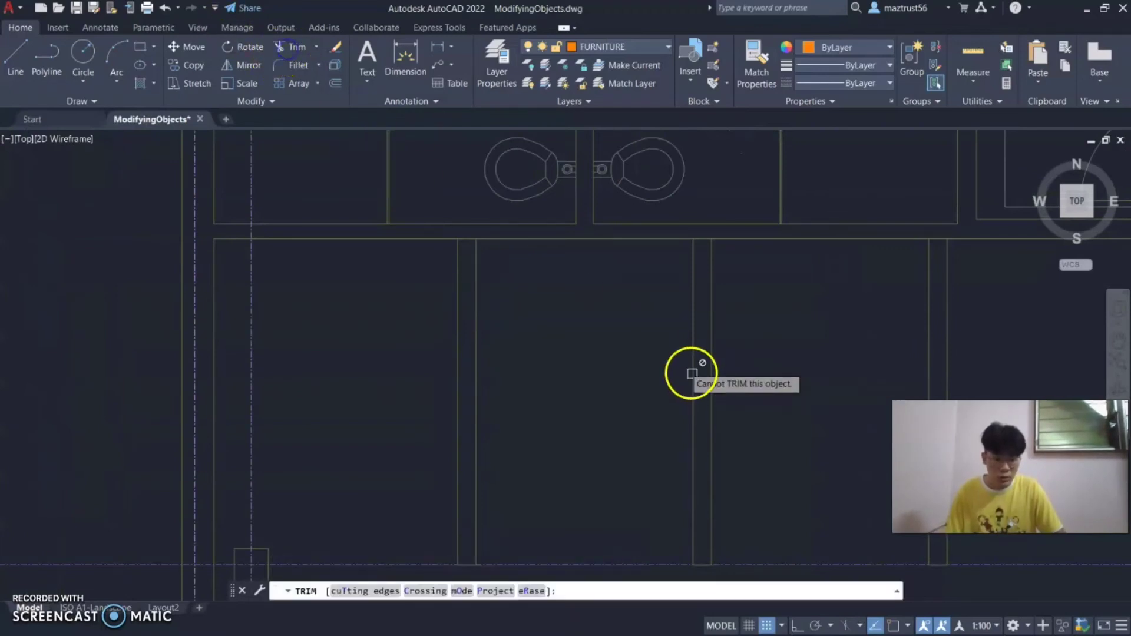
{"action": "left_click", "coordinate": [469, 240]}
{"action": "left_click", "coordinate": [701, 242]}
{"action": "left_click", "coordinate": [701, 240]}
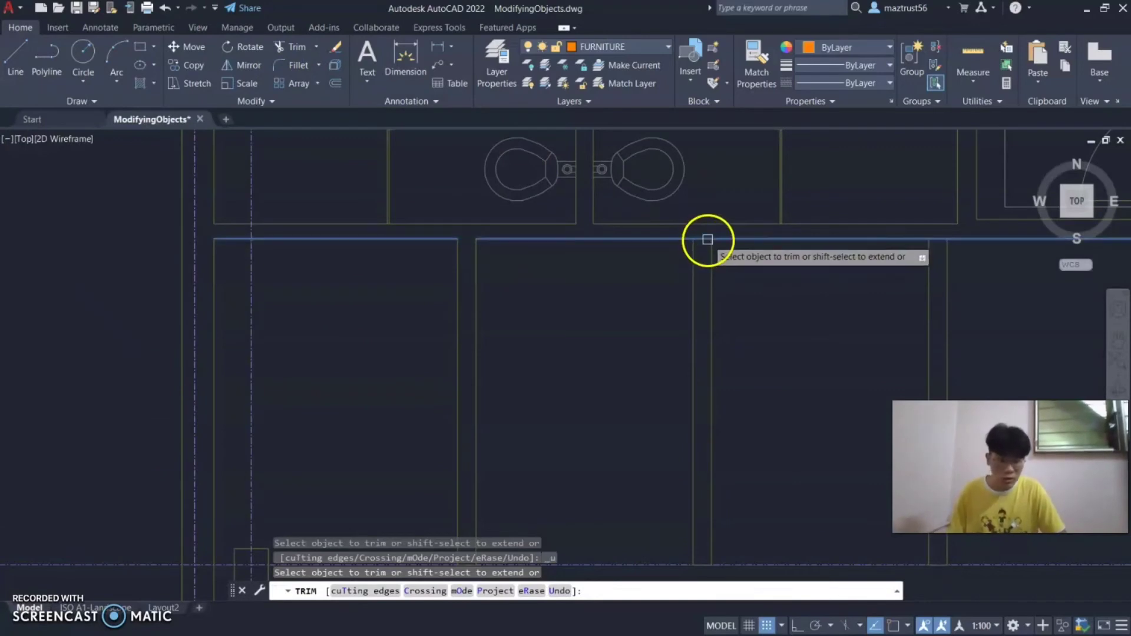
{"action": "key", "text": "ctrl+z"}
{"action": "key", "text": "Escape"}
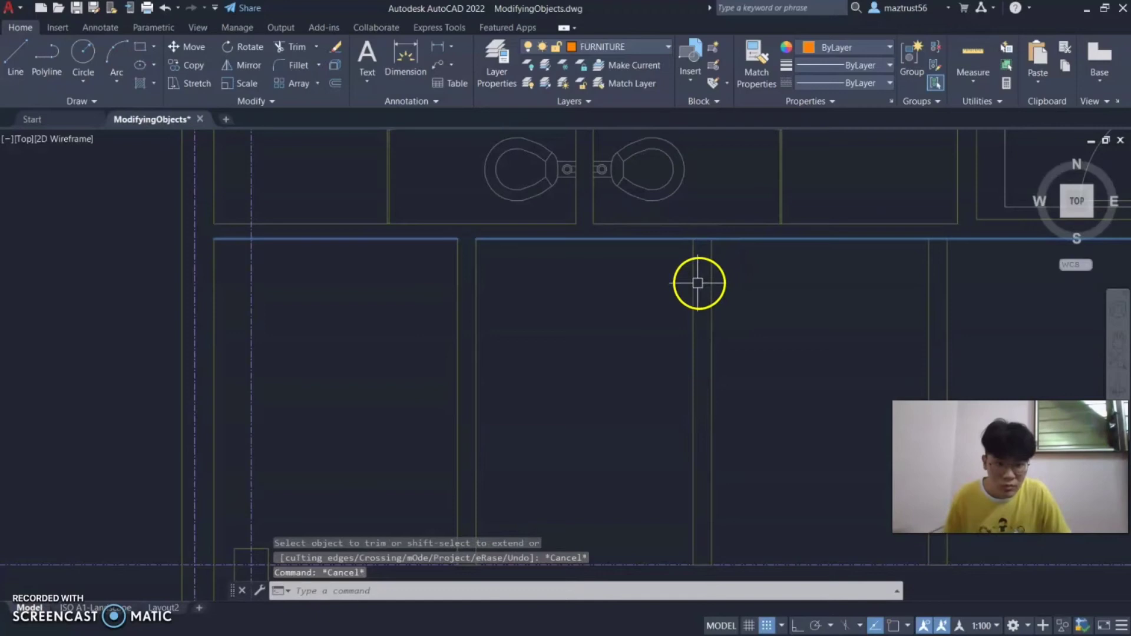
Step: Try again to trim the horizontal wall line at the second arrayed wall, and undo the trims made on that line
{"action": "left_click", "coordinate": [709, 305]}
{"action": "key", "text": "Escape"}
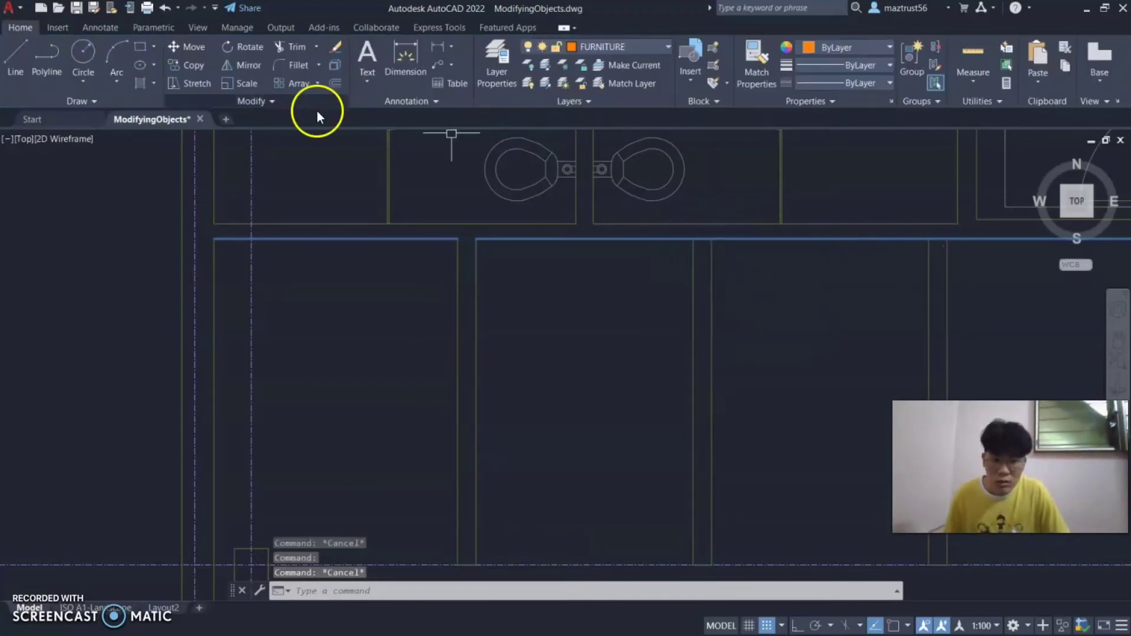
{"action": "left_click", "coordinate": [295, 49]}
{"action": "scroll", "coordinate": [775, 281], "scroll_direction": "up", "scroll_amount": 4}
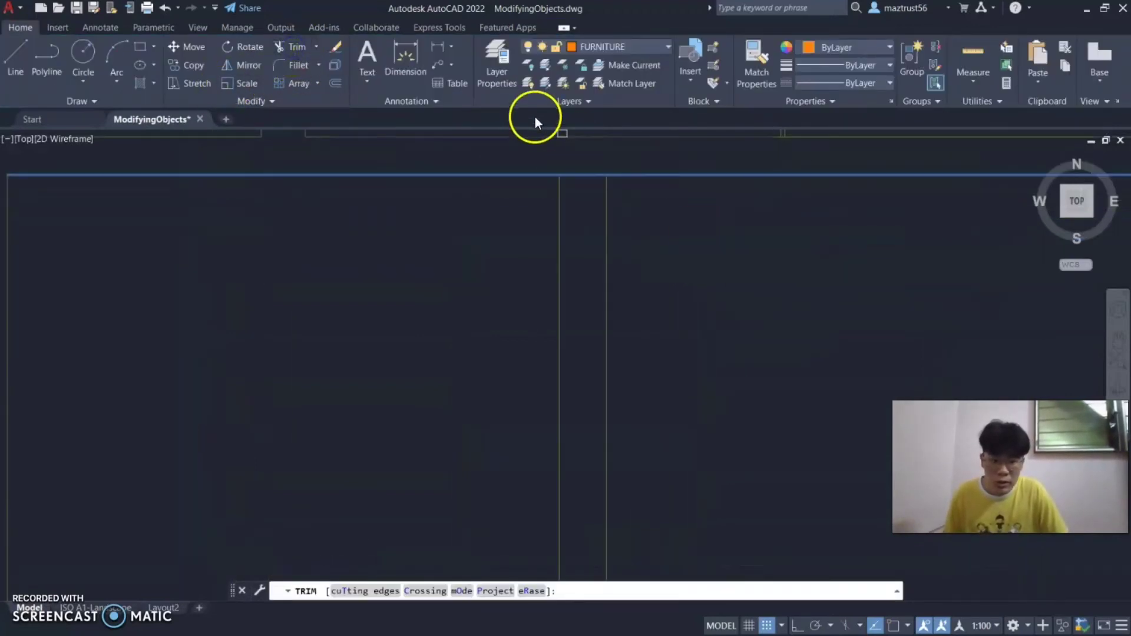
{"action": "left_click", "coordinate": [586, 174]}
{"action": "key", "text": "Escape"}
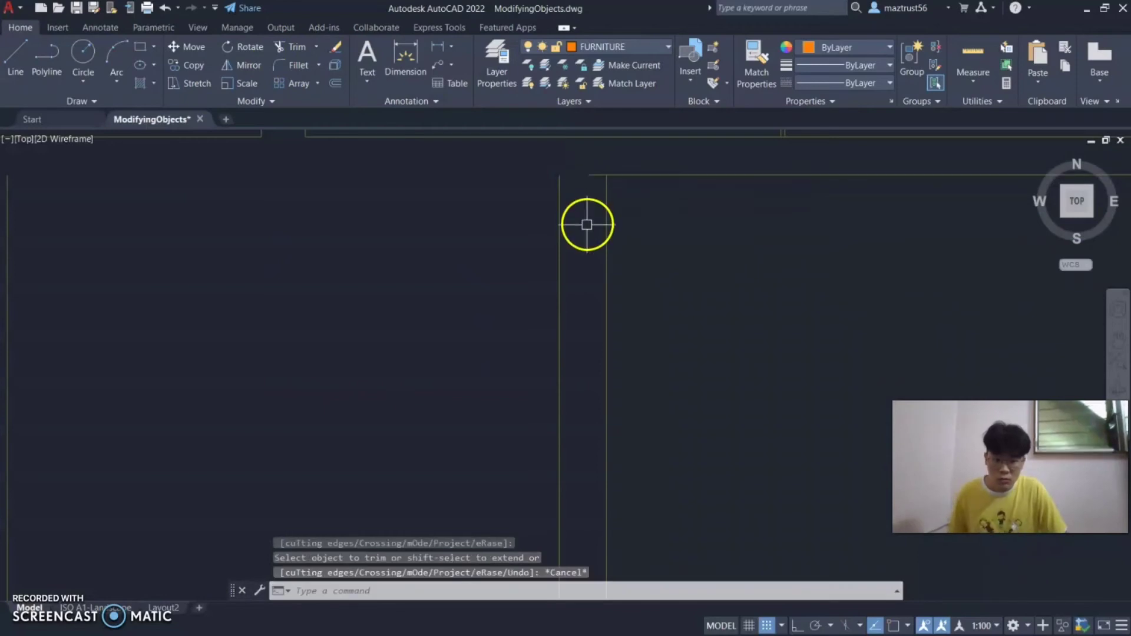
{"action": "key", "text": "ctrl+z"}
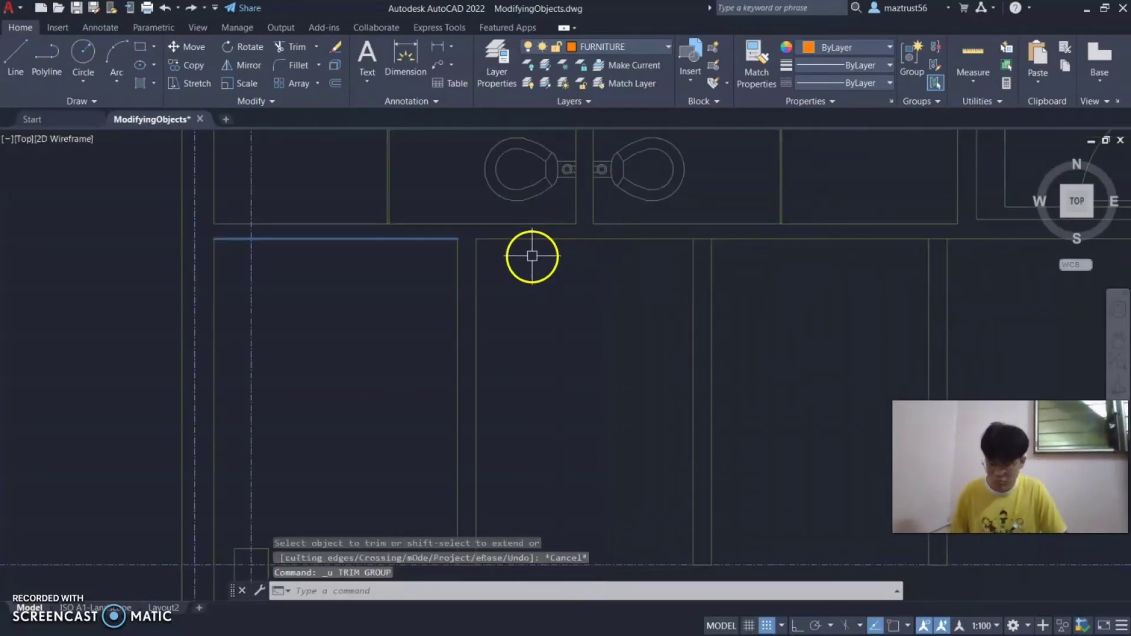
{"action": "key", "text": "ctrl+z"}
Step: Select the wall array and examine how its walls meet the horizontal wall line below the toilet stalls
{"action": "left_click", "coordinate": [699, 256]}
{"action": "scroll", "coordinate": [755, 217], "scroll_direction": "up", "scroll_amount": 4}
{"action": "scroll", "coordinate": [664, 283], "scroll_direction": "up", "scroll_amount": 4}
{"action": "scroll", "coordinate": [545, 256], "scroll_direction": "up", "scroll_amount": 4}
{"action": "scroll", "coordinate": [394, 243], "scroll_direction": "down", "scroll_amount": 7}
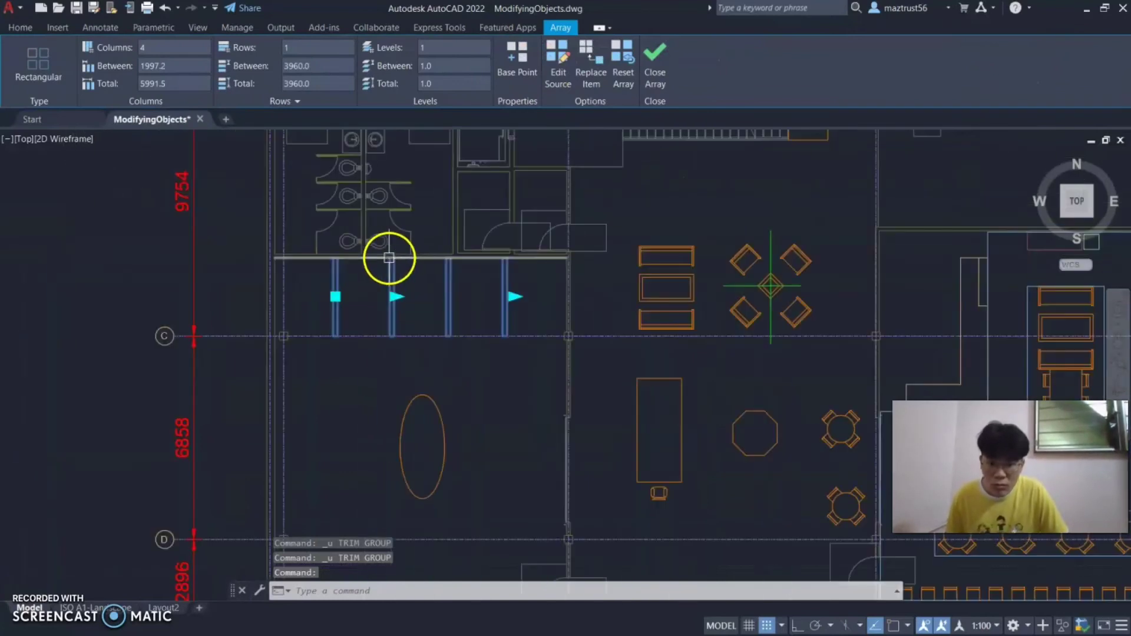
{"action": "key", "text": "Escape"}
{"action": "key", "text": "Escape"}
{"action": "key", "text": "Escape"}
{"action": "scroll", "coordinate": [336, 242], "scroll_direction": "up", "scroll_amount": 6}
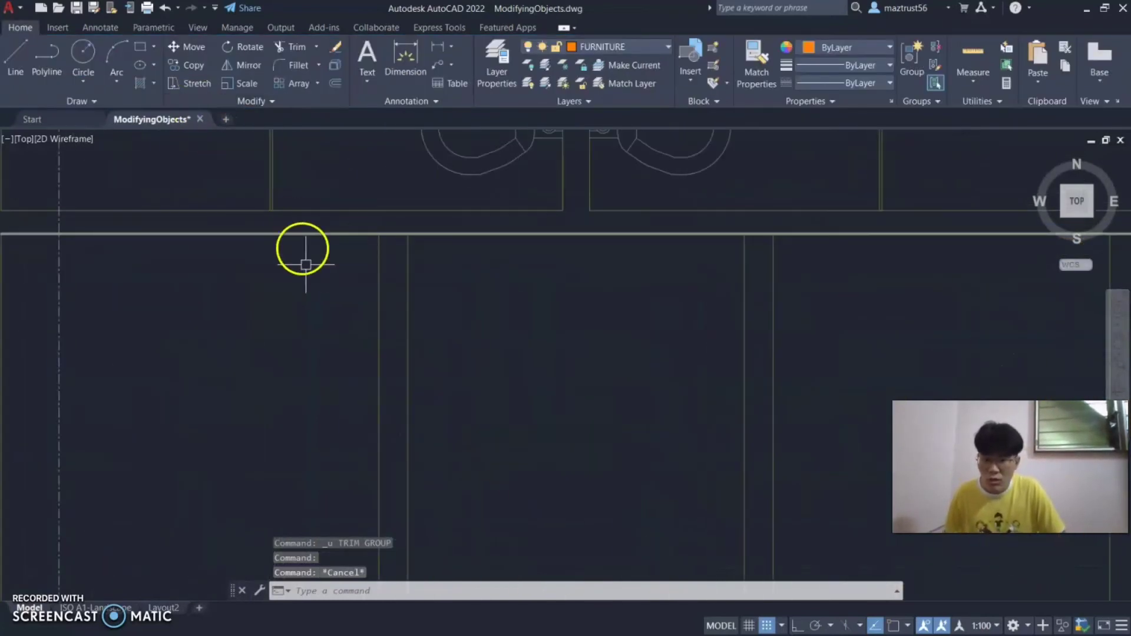
Step: Try to trim the horizontal wall line where the first, second and third arrayed walls meet it
{"action": "left_click", "coordinate": [281, 48]}
{"action": "scroll", "coordinate": [855, 254], "scroll_direction": "down", "scroll_amount": 5}
{"action": "scroll", "coordinate": [855, 254], "scroll_direction": "up", "scroll_amount": 4}
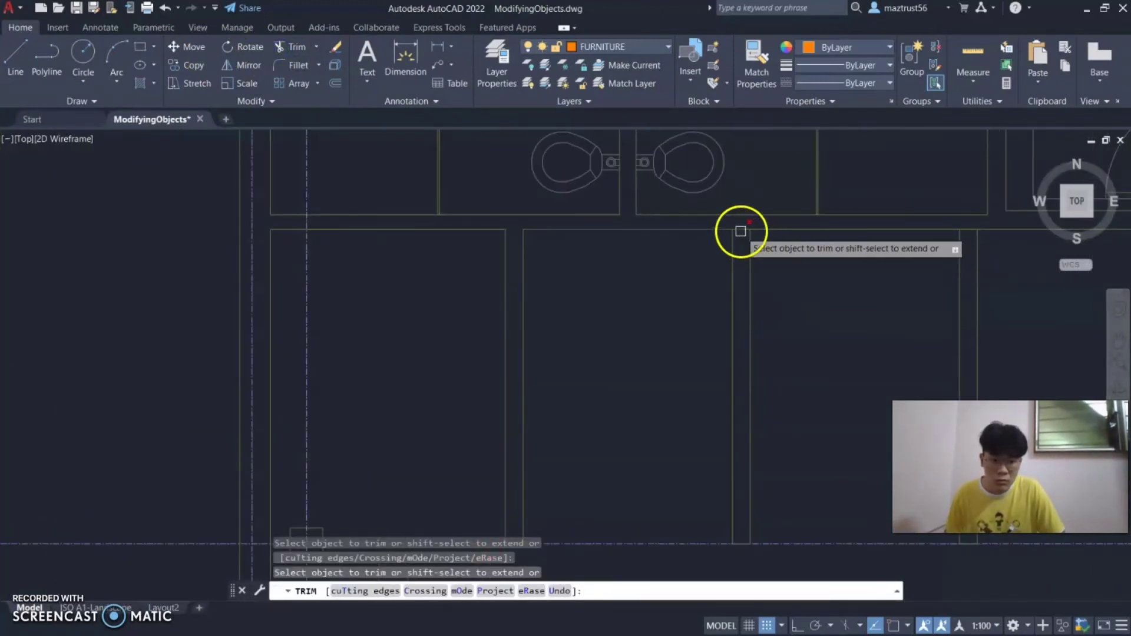
{"action": "left_click", "coordinate": [973, 231]}
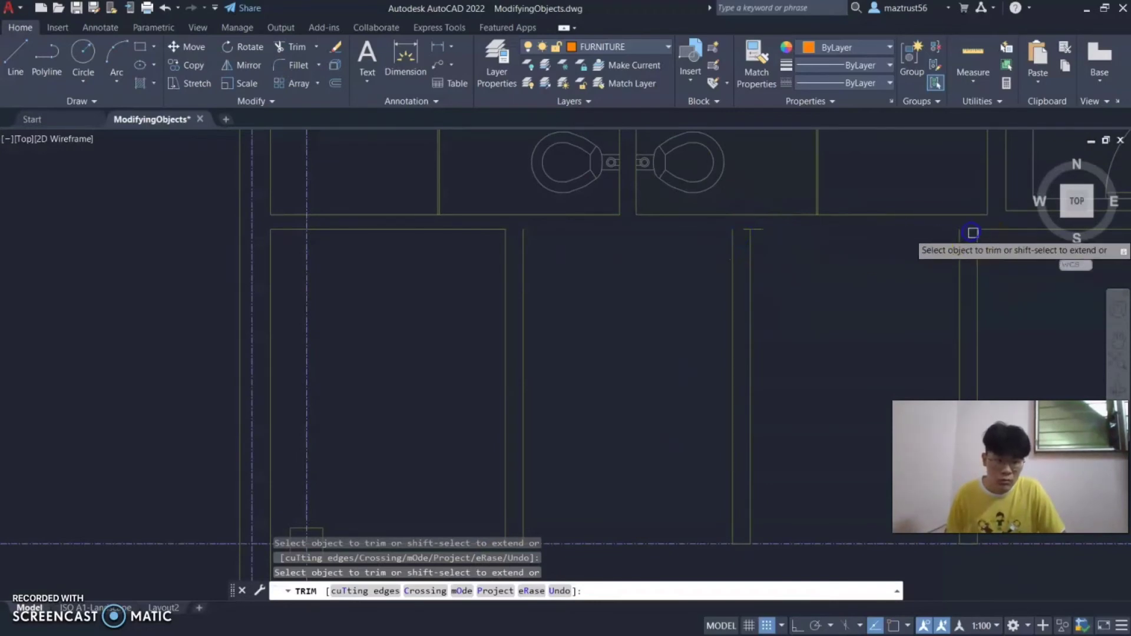
{"action": "left_click", "coordinate": [1124, 337]}
{"action": "middle_click_drag", "start_coordinate": [1031, 315], "coordinate": [777, 316]}
{"action": "left_click", "coordinate": [843, 301]}
{"action": "left_click", "coordinate": [816, 307]}
{"action": "left_click", "coordinate": [1118, 341]}
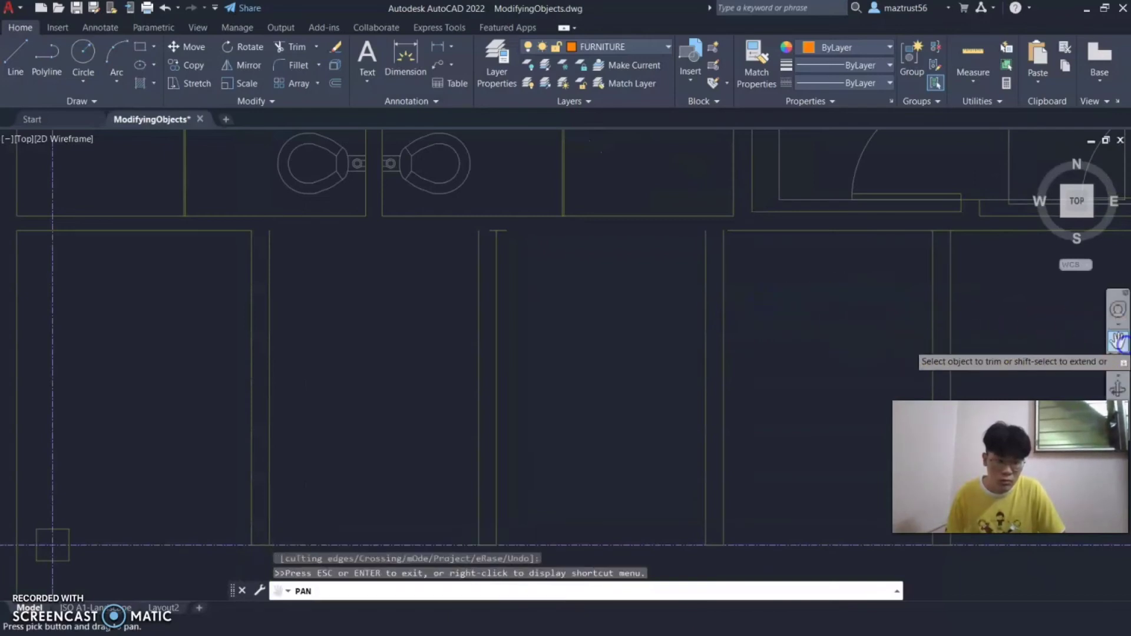
{"action": "left_click_drag", "start_coordinate": [773, 307], "coordinate": [639, 304]}
{"action": "key", "text": "Escape"}
{"action": "key", "text": "Escape"}
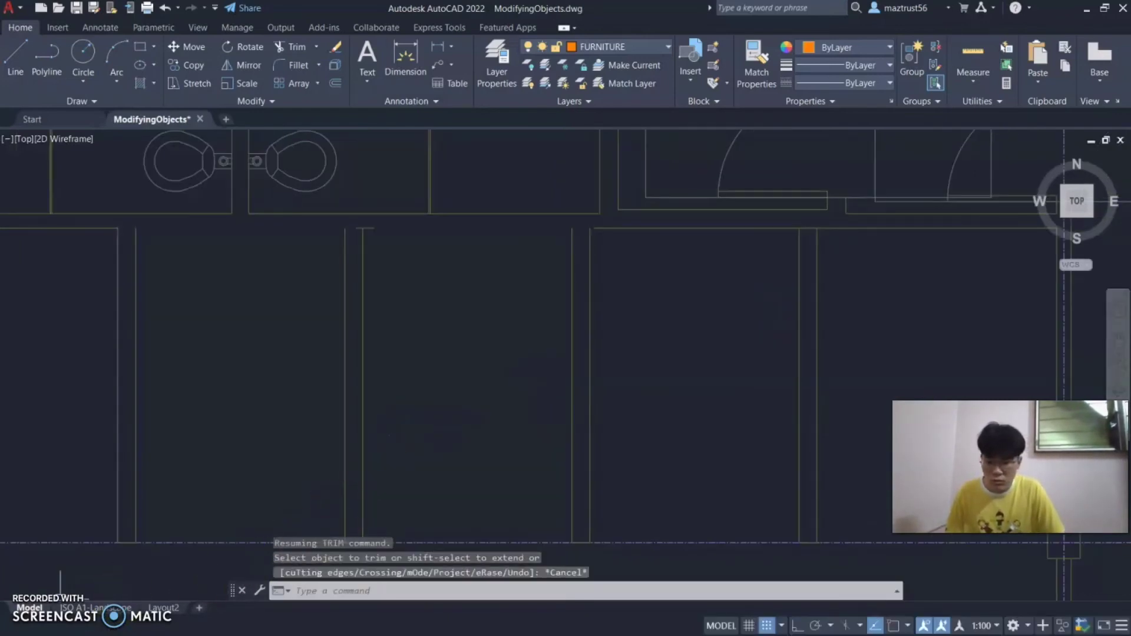
Step: Undo the trims of the horizontal wall line at the arrayed walls
{"action": "key", "text": "Escape"}
{"action": "key", "text": "Escape"}
{"action": "scroll", "coordinate": [646, 242], "scroll_direction": "up", "scroll_amount": 2}
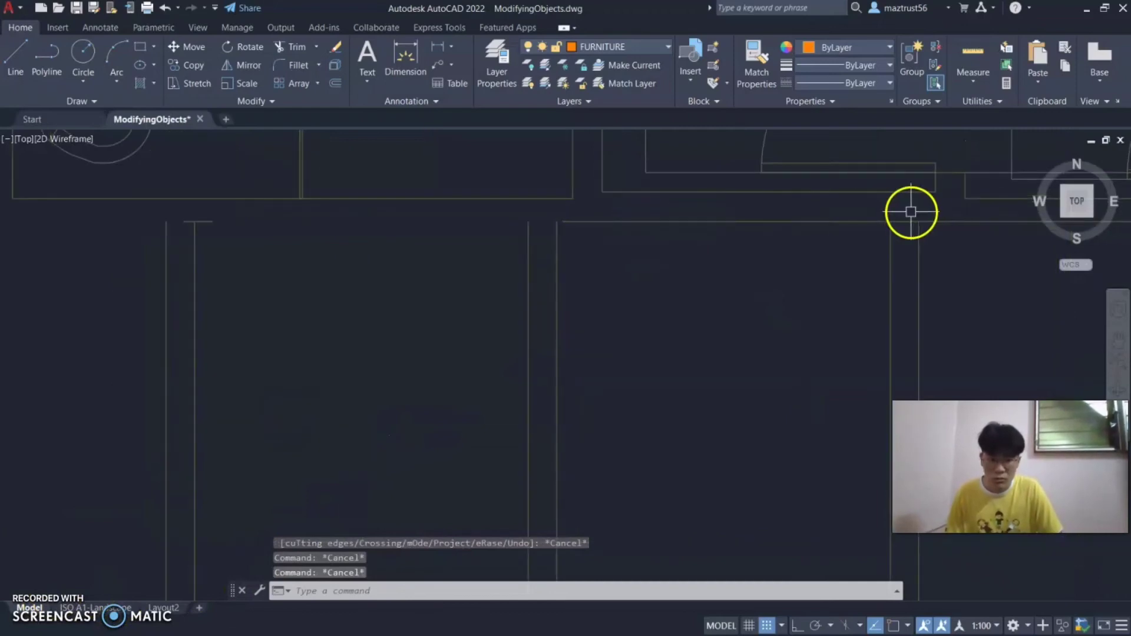
{"action": "key", "text": "ctrl+z"}
{"action": "key", "text": "ctrl+z"}
{"action": "key", "text": "ctrl+z"}
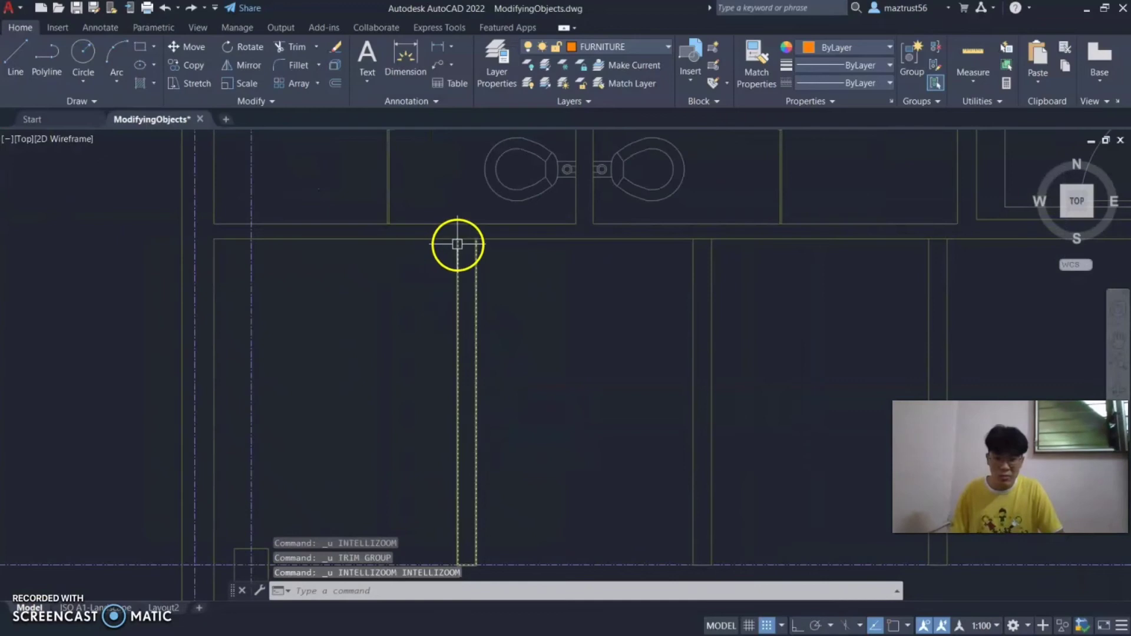
Step: Select the wall array to check its joints with the horizontal wall, and undo its last column spacing change
{"action": "left_click", "coordinate": [460, 242]}
{"action": "scroll", "coordinate": [460, 247], "scroll_direction": "up", "scroll_amount": 4}
{"action": "scroll", "coordinate": [527, 244], "scroll_direction": "down", "scroll_amount": 5}
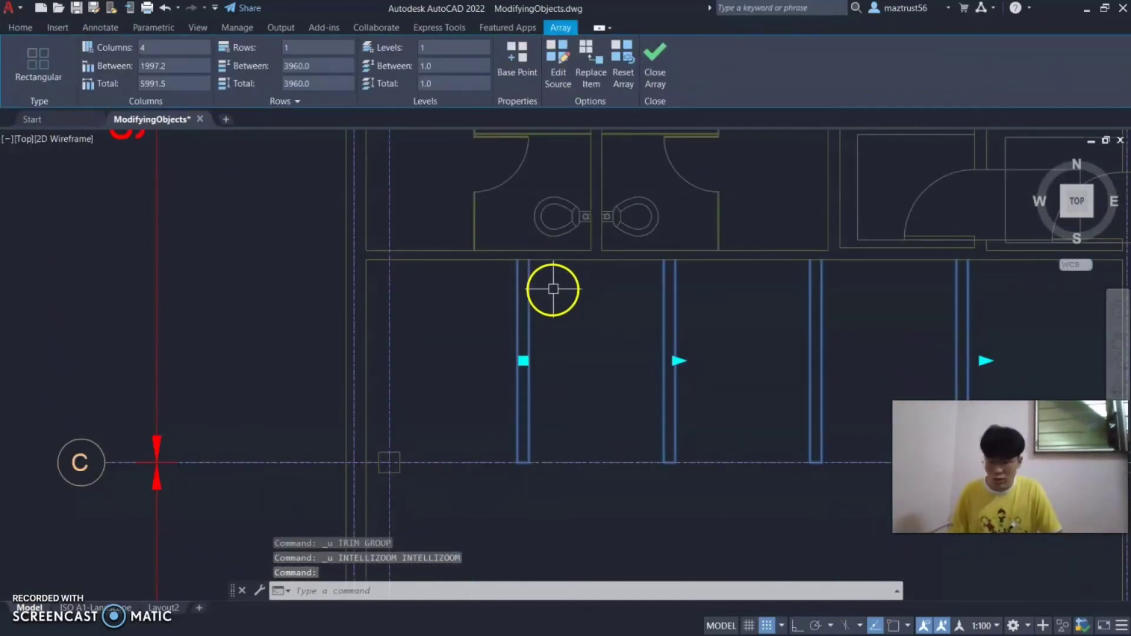
{"action": "key", "text": "ctrl+z"}
{"action": "key", "text": "ctrl+z"}
{"action": "key", "text": "ctrl+z"}
Step: Set the wall array's column spacing to about 1902 with the column spacing grip
{"action": "left_click", "coordinate": [757, 369]}
{"action": "left_click", "coordinate": [760, 394]}
{"action": "left_click", "coordinate": [748, 394]}
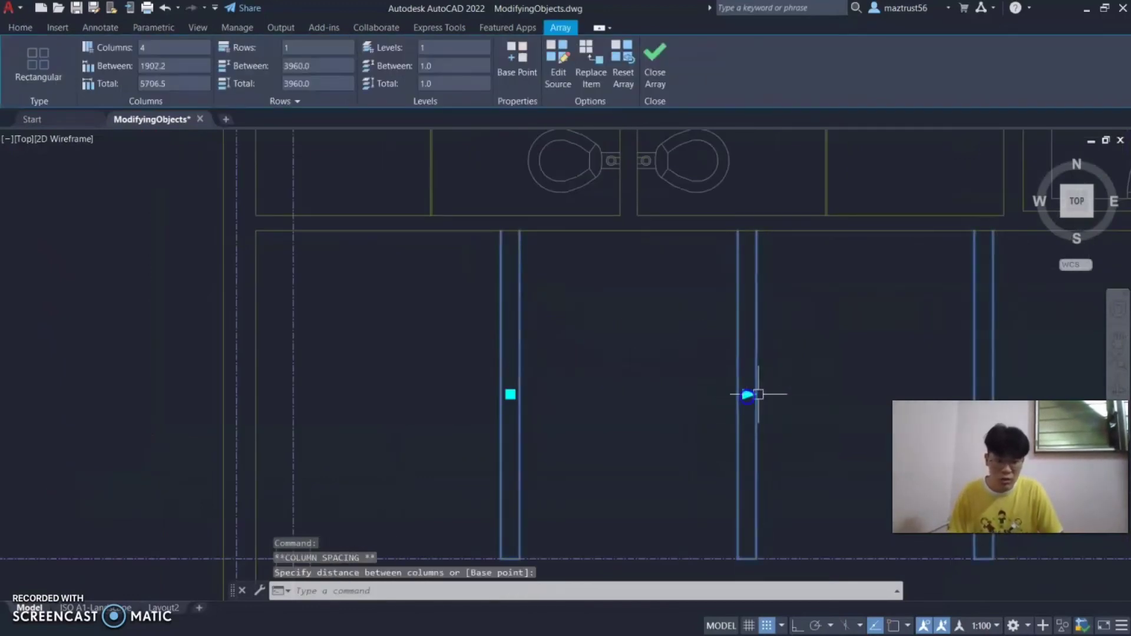
{"action": "left_click", "coordinate": [846, 265]}
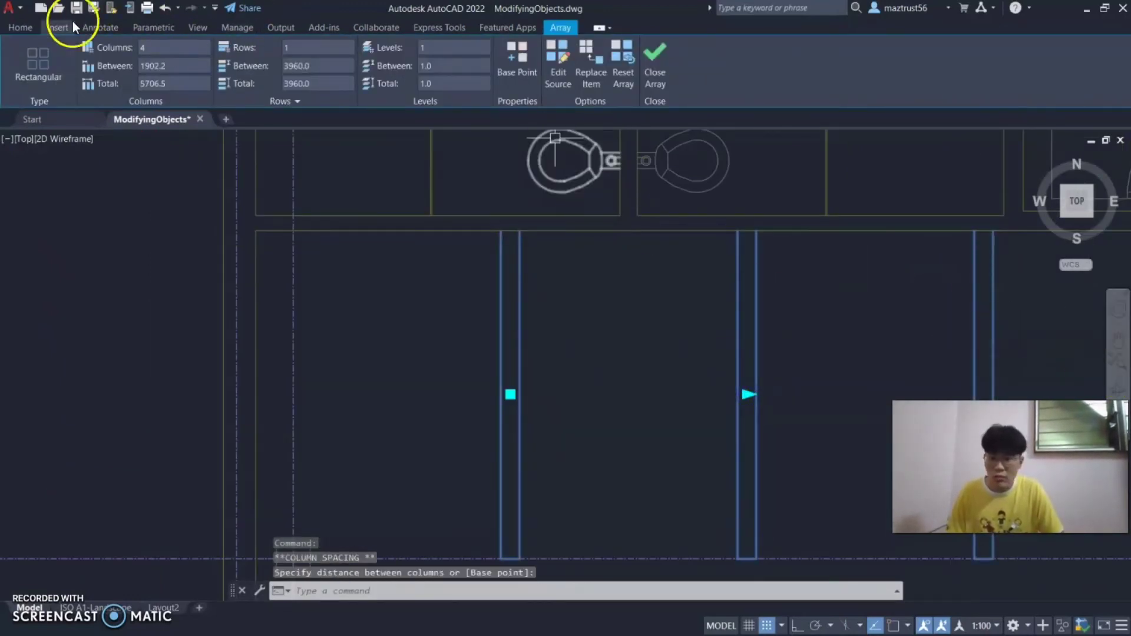
{"action": "left_click", "coordinate": [21, 28]}
{"action": "left_click", "coordinate": [288, 50]}
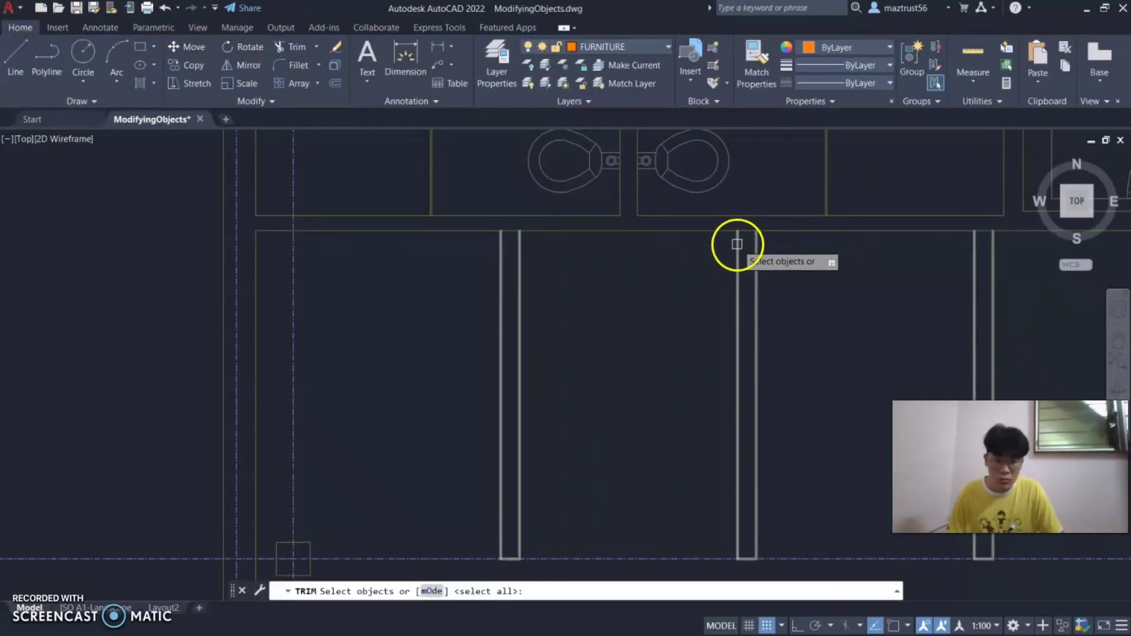
{"action": "left_click", "coordinate": [746, 231]}
{"action": "key", "text": "Return"}
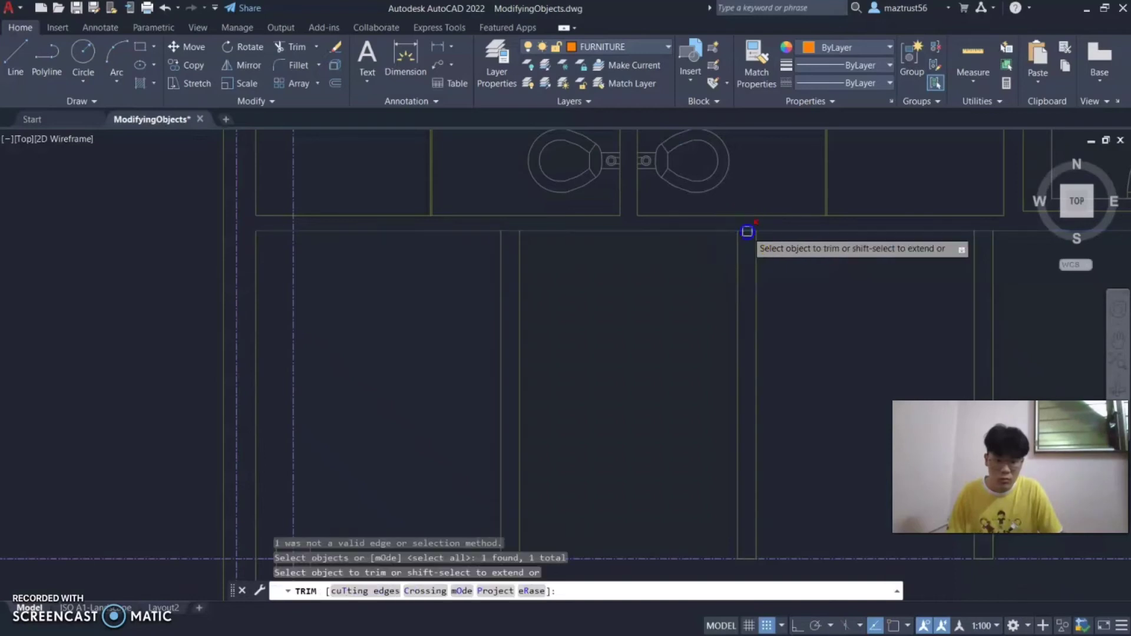
{"action": "key", "text": "Escape"}
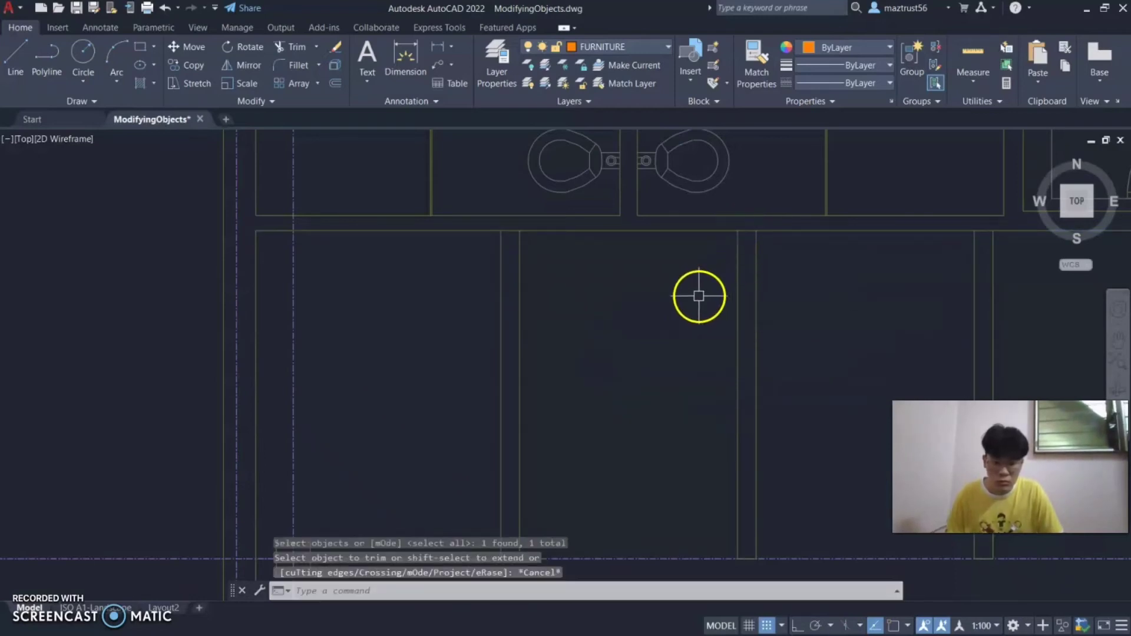
{"action": "left_click", "coordinate": [505, 231]}
{"action": "scroll", "coordinate": [504, 232], "scroll_direction": "up", "scroll_amount": 2}
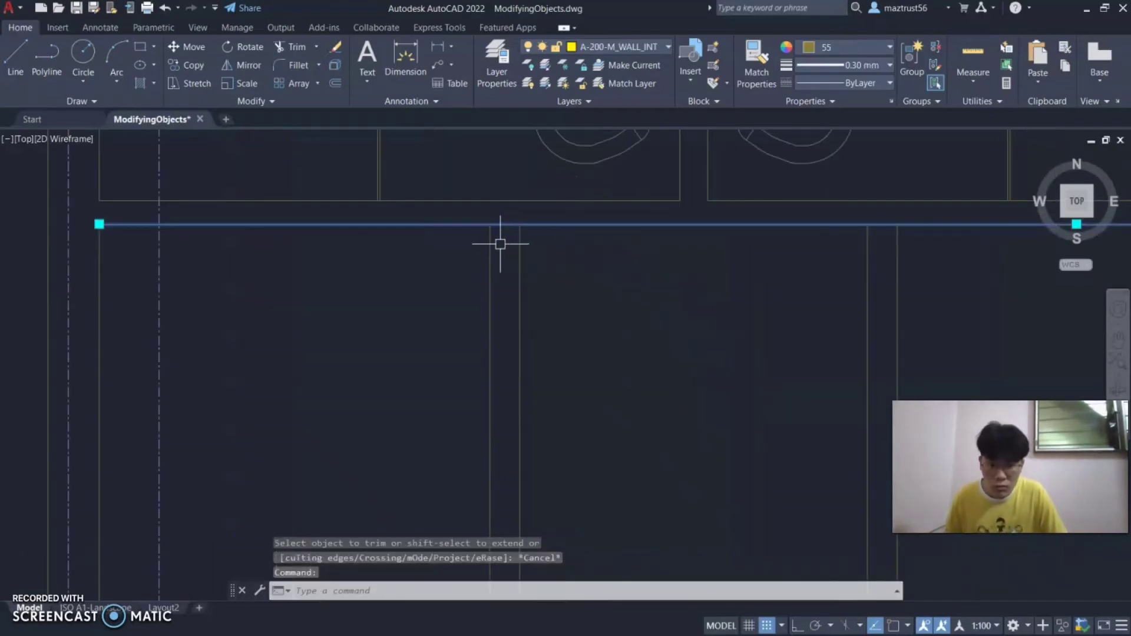
{"action": "left_click", "coordinate": [493, 225]}
{"action": "key", "text": "Escape"}
{"action": "key", "text": "Escape"}
{"action": "key", "text": "Escape"}
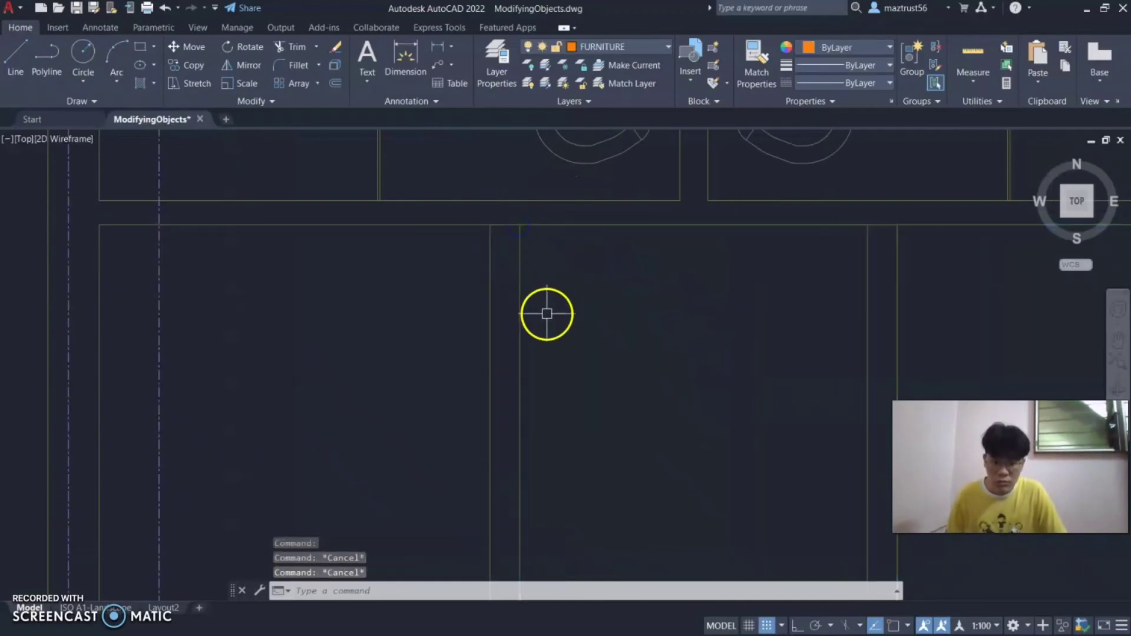
Step: Trim the horizontal wall line between the two faces of the first arrayed wall
{"action": "scroll", "coordinate": [504, 227], "scroll_direction": "up", "scroll_amount": 10}
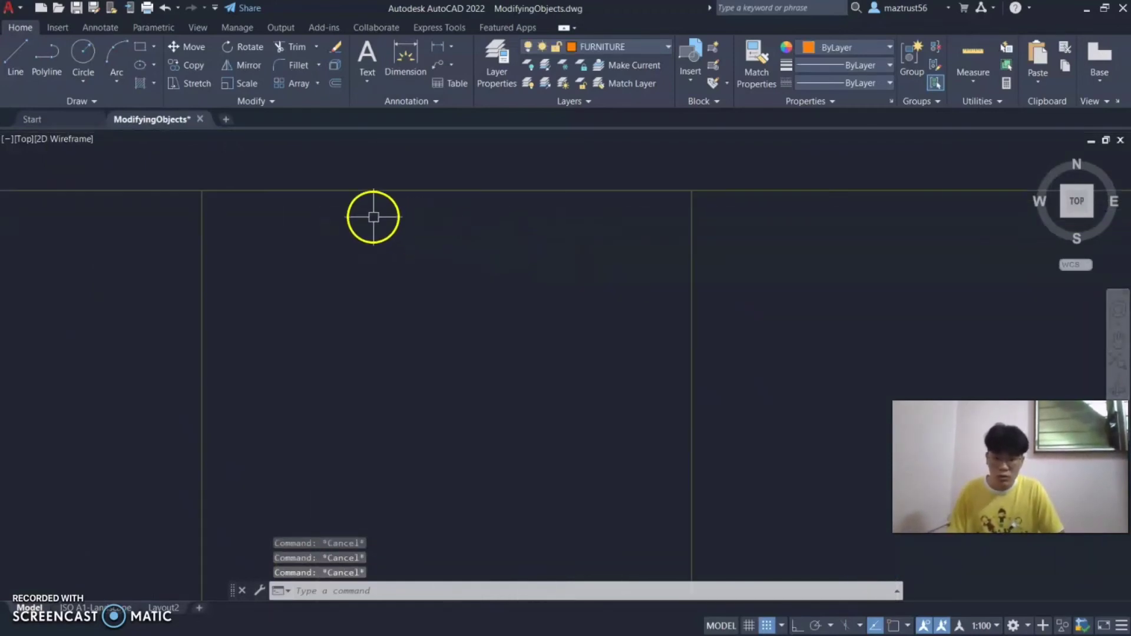
{"action": "scroll", "coordinate": [654, 201], "scroll_direction": "down", "scroll_amount": 4}
{"action": "left_click", "coordinate": [293, 46]}
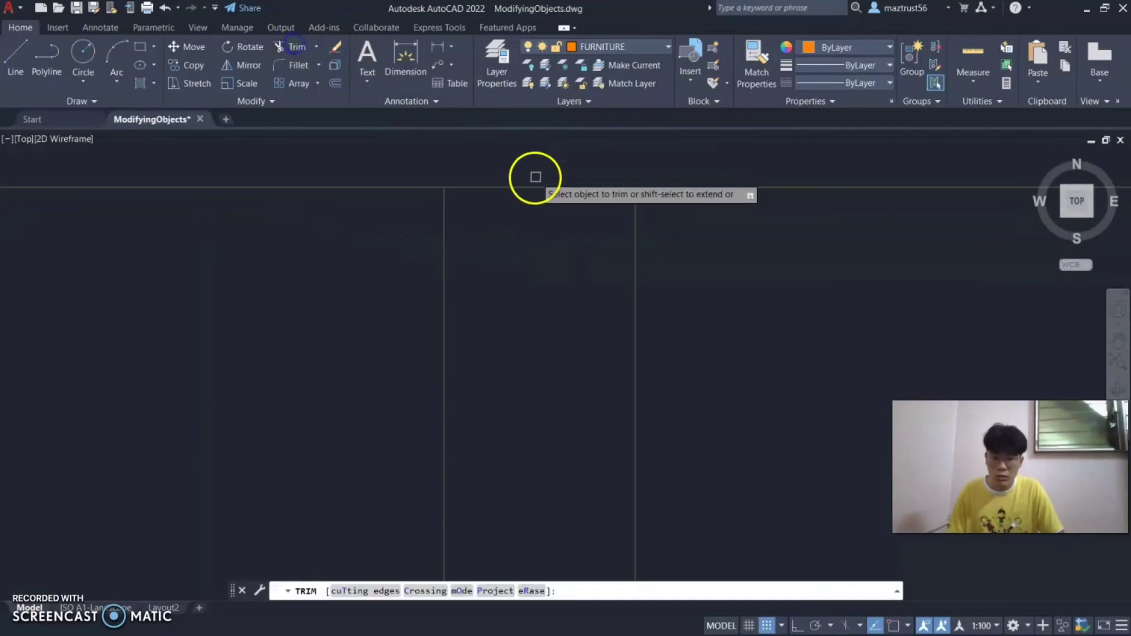
Step: Trim the horizontal wall line between the two faces of the second arrayed wall
{"action": "left_click", "coordinate": [1119, 340]}
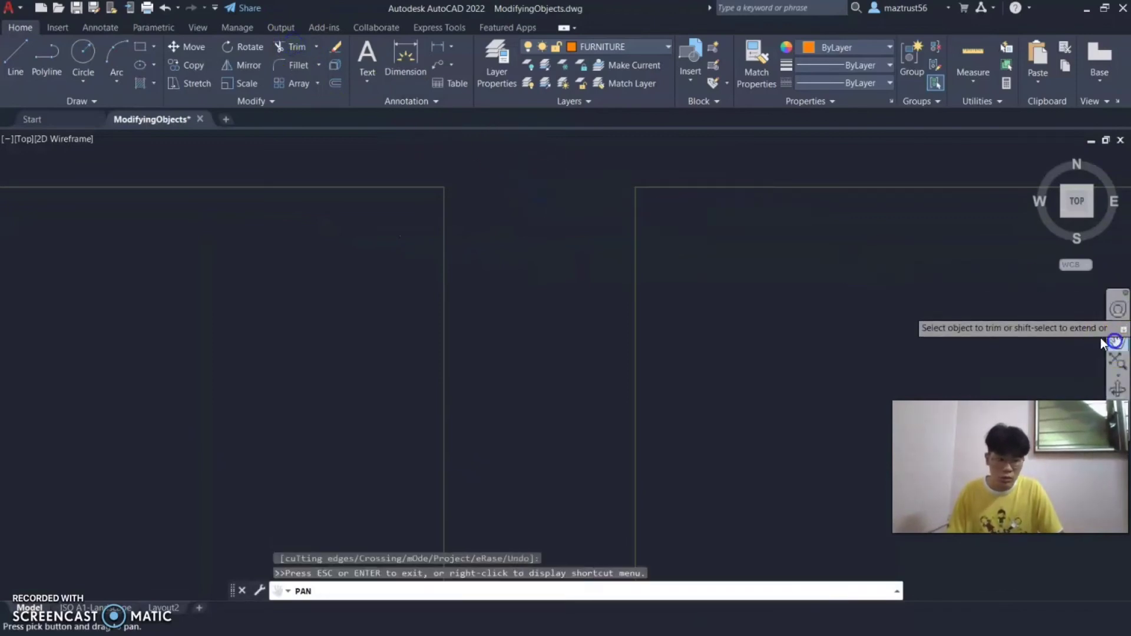
{"action": "key", "text": "Escape"}
{"action": "middle_click_drag", "start_coordinate": [816, 283], "coordinate": [475, 263]}
{"action": "scroll", "coordinate": [741, 257], "scroll_direction": "down", "scroll_amount": 4}
{"action": "scroll", "coordinate": [784, 255], "scroll_direction": "down", "scroll_amount": 2}
{"action": "left_click", "coordinate": [1118, 340]}
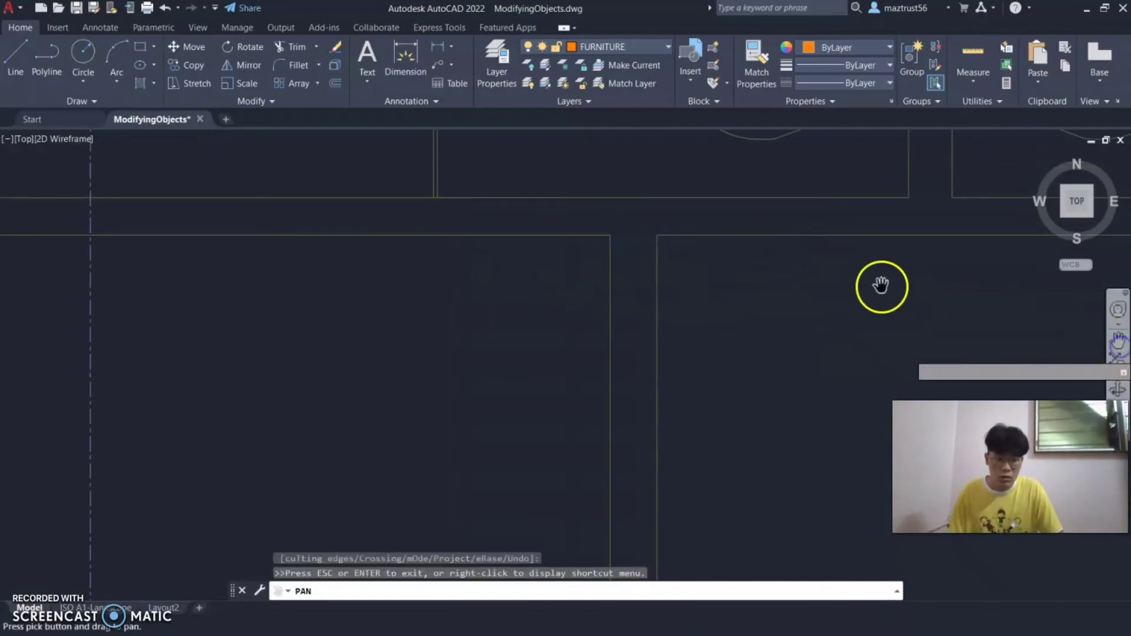
{"action": "scroll", "coordinate": [843, 291], "scroll_direction": "down", "scroll_amount": 3}
{"action": "left_click_drag", "start_coordinate": [919, 288], "coordinate": [470, 301]}
{"action": "scroll", "coordinate": [632, 291], "scroll_direction": "up", "scroll_amount": 5}
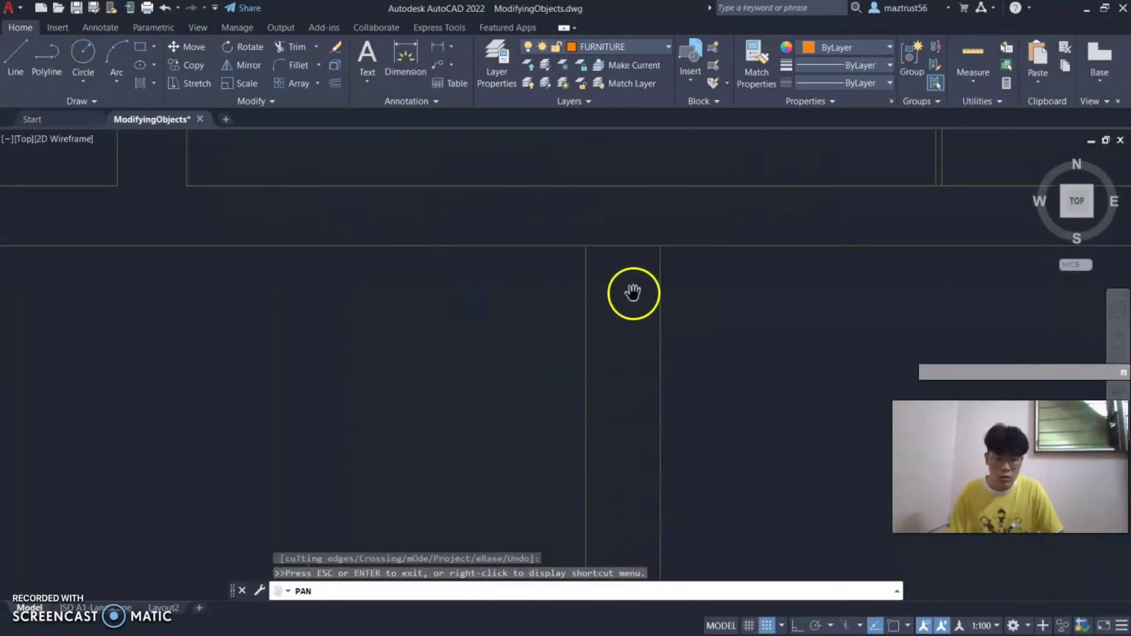
{"action": "left_click", "coordinate": [290, 47]}
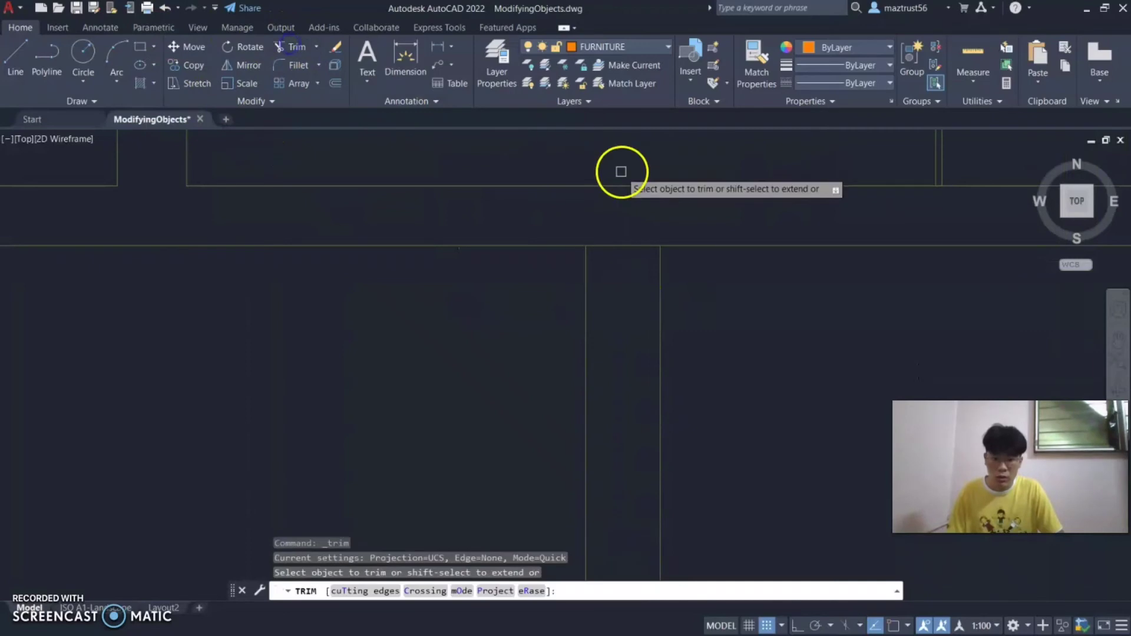
{"action": "left_click", "coordinate": [614, 246]}
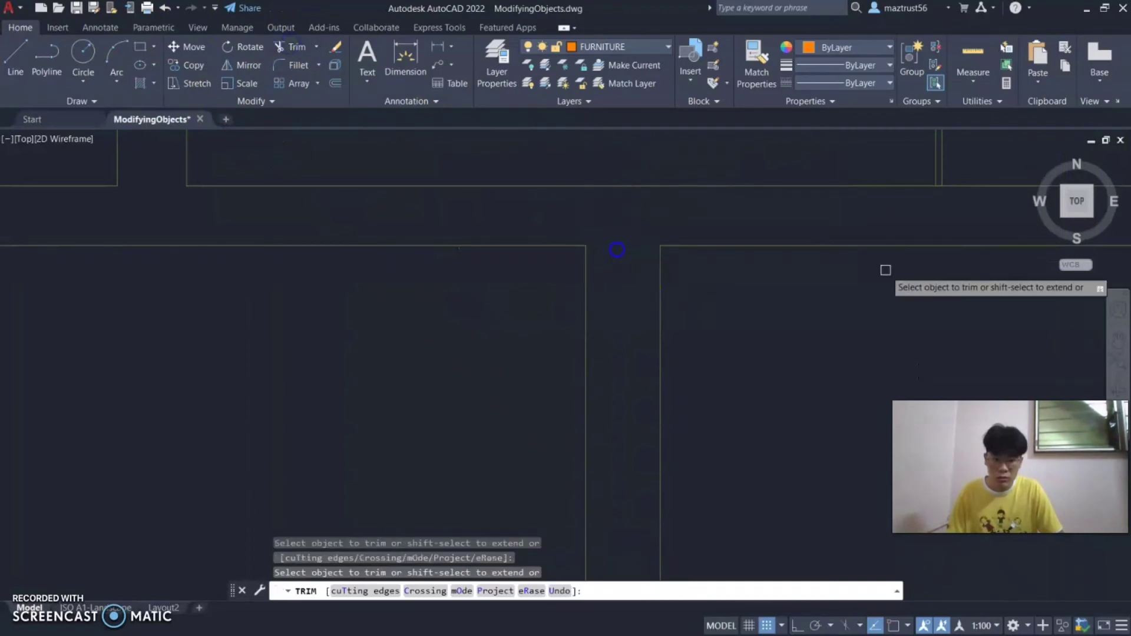
Step: Trim the horizontal wall line between the two faces of the third arrayed wall
{"action": "left_click", "coordinate": [1119, 342]}
{"action": "left_click_drag", "start_coordinate": [1061, 329], "coordinate": [867, 308]}
{"action": "left_click_drag", "start_coordinate": [126, 320], "coordinate": [285, 321]}
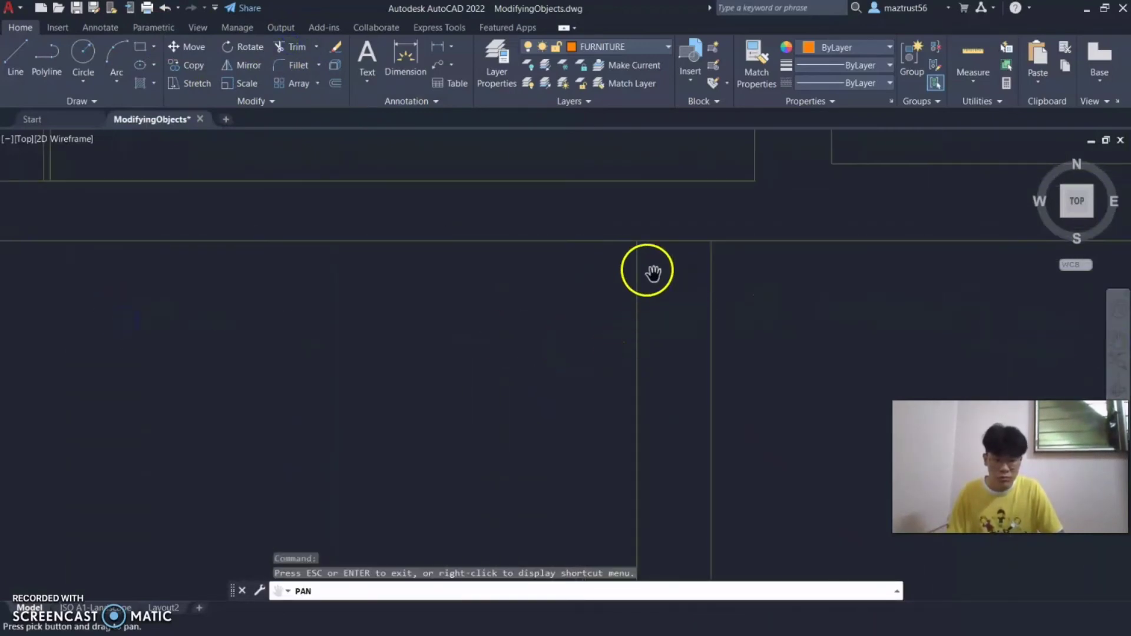
{"action": "left_click", "coordinate": [291, 46]}
{"action": "left_click", "coordinate": [682, 242]}
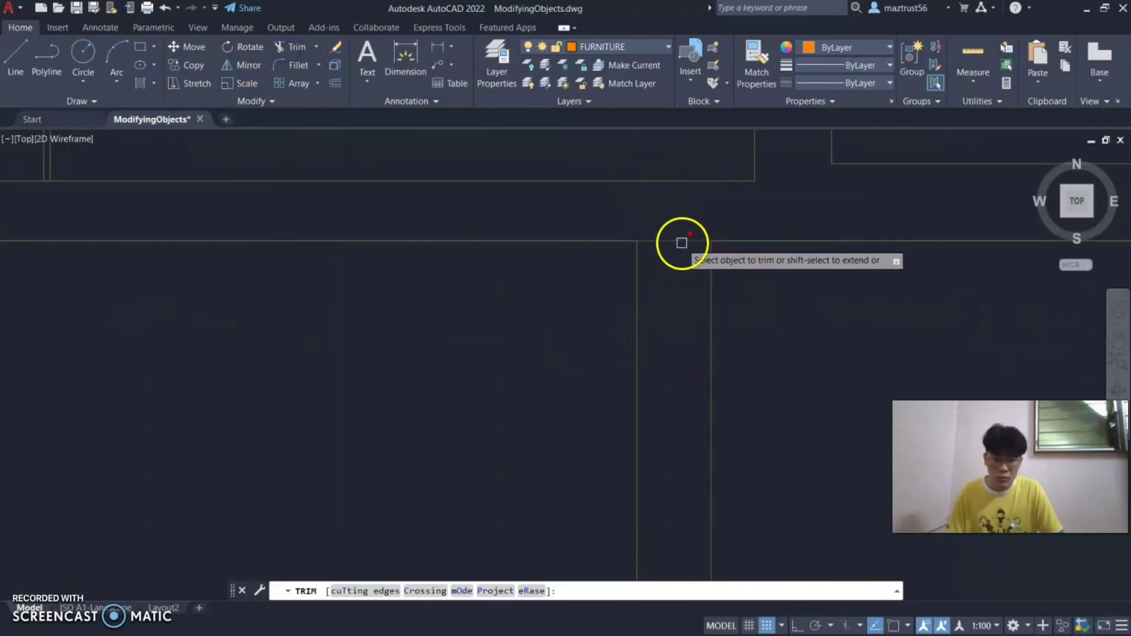
Step: Trim the horizontal wall line between the two faces of the fourth arrayed wall
{"action": "left_click", "coordinate": [1119, 343]}
{"action": "left_click_drag", "start_coordinate": [991, 305], "coordinate": [3, 257]}
{"action": "left_click_drag", "start_coordinate": [620, 223], "coordinate": [654, 222]}
{"action": "left_click", "coordinate": [294, 49]}
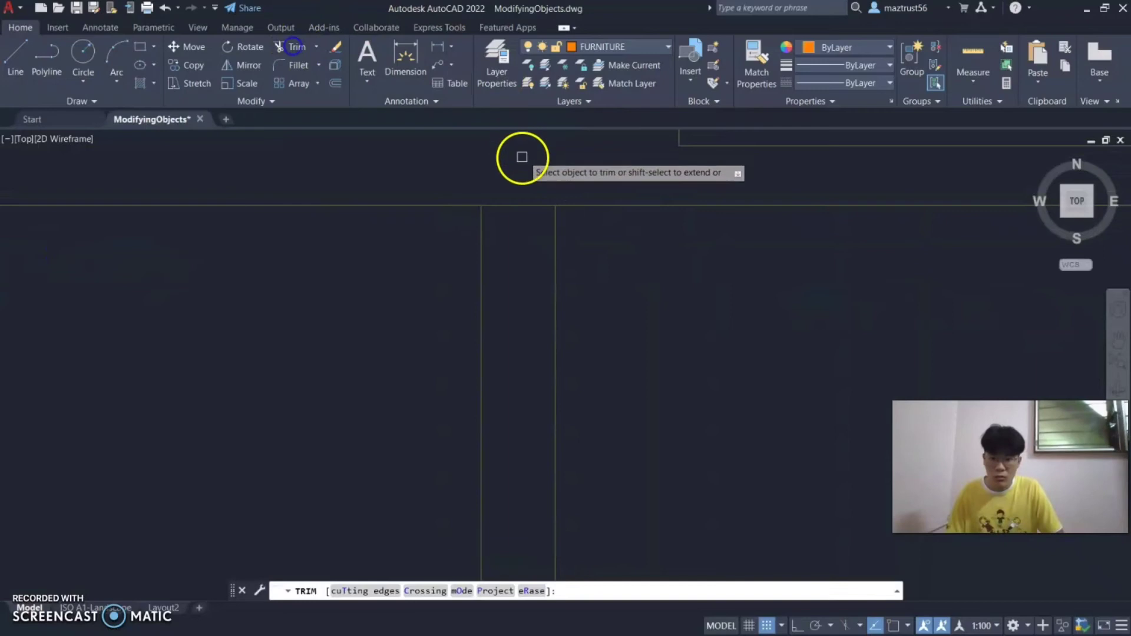
{"action": "left_click", "coordinate": [521, 205]}
Step: Examine the trimmed junctions between the horizontal wall line and the four arrayed walls
{"action": "left_click", "coordinate": [1118, 340]}
{"action": "left_click_drag", "start_coordinate": [988, 318], "coordinate": [230, 308]}
{"action": "scroll", "coordinate": [231, 309], "scroll_direction": "down", "scroll_amount": 8}
{"action": "mouse_move", "coordinate": [350, 295]}
{"action": "left_mouse_down"}
{"action": "mouse_move", "coordinate": [421, 297]}
{"action": "mouse_move", "coordinate": [749, 242]}
{"action": "mouse_move", "coordinate": [563, 298]}
{"action": "left_mouse_up"}
{"action": "left_click_drag", "start_coordinate": [499, 331], "coordinate": [560, 314]}
{"action": "left_click_drag", "start_coordinate": [459, 344], "coordinate": [505, 343]}
{"action": "scroll", "coordinate": [508, 343], "scroll_direction": "up", "scroll_amount": 2}
{"action": "left_click_drag", "start_coordinate": [517, 299], "coordinate": [517, 335]}
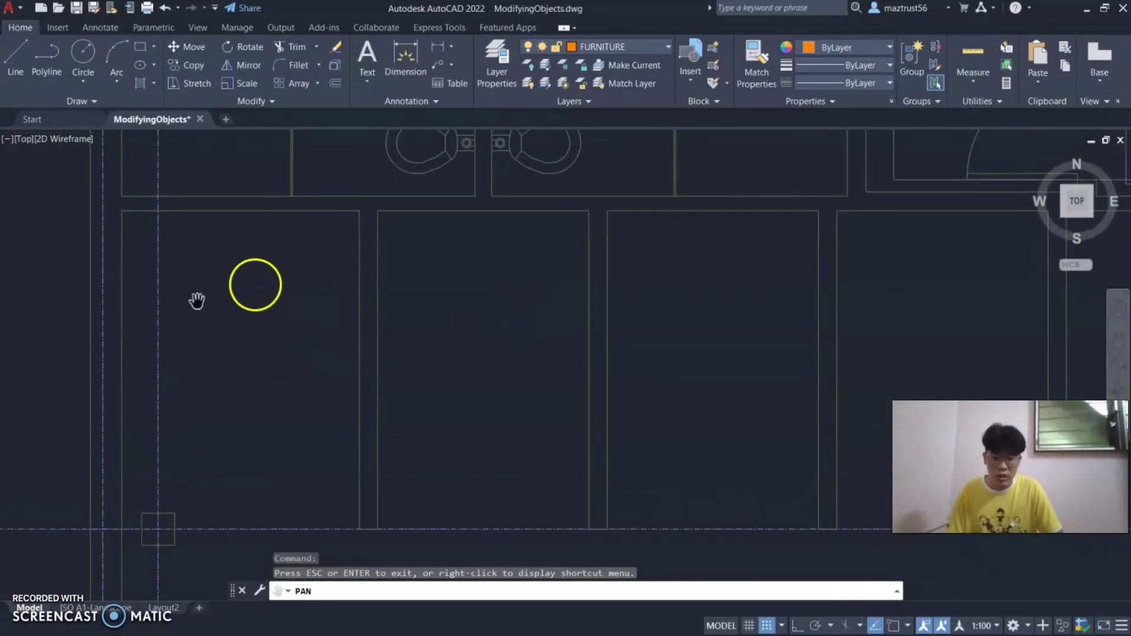
{"action": "key", "text": "Escape"}
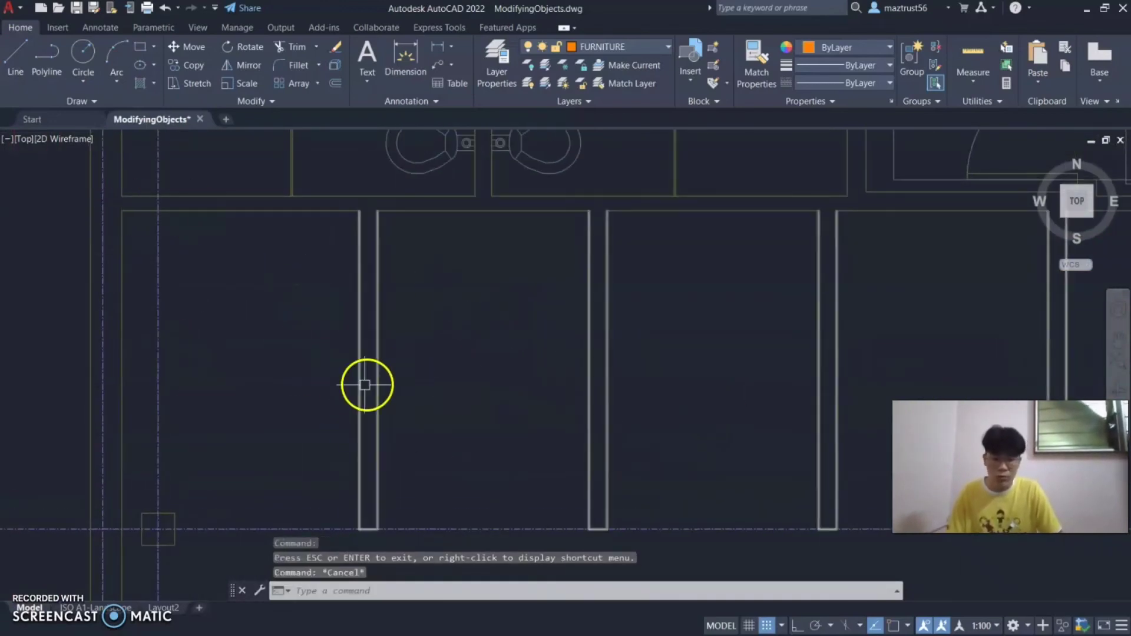
Step: Open the library blocks of 08-01-cad-blocks-net-office.dwg for insertion
{"action": "left_click", "coordinate": [57, 27]}
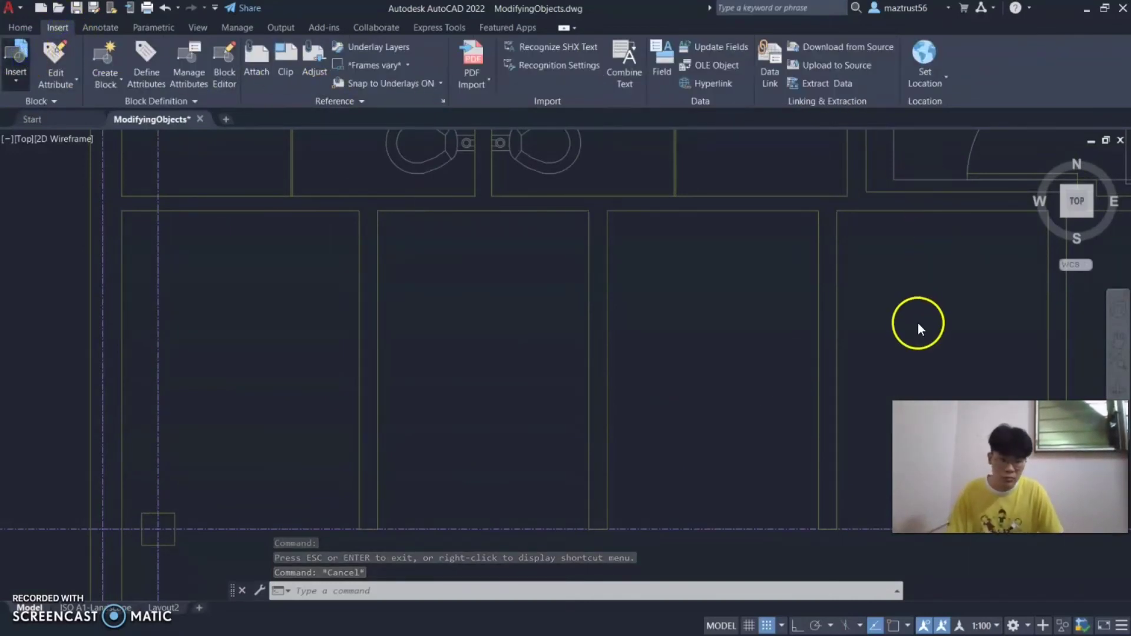
{"action": "left_click", "coordinate": [16, 62]}
{"action": "left_click", "coordinate": [15, 80]}
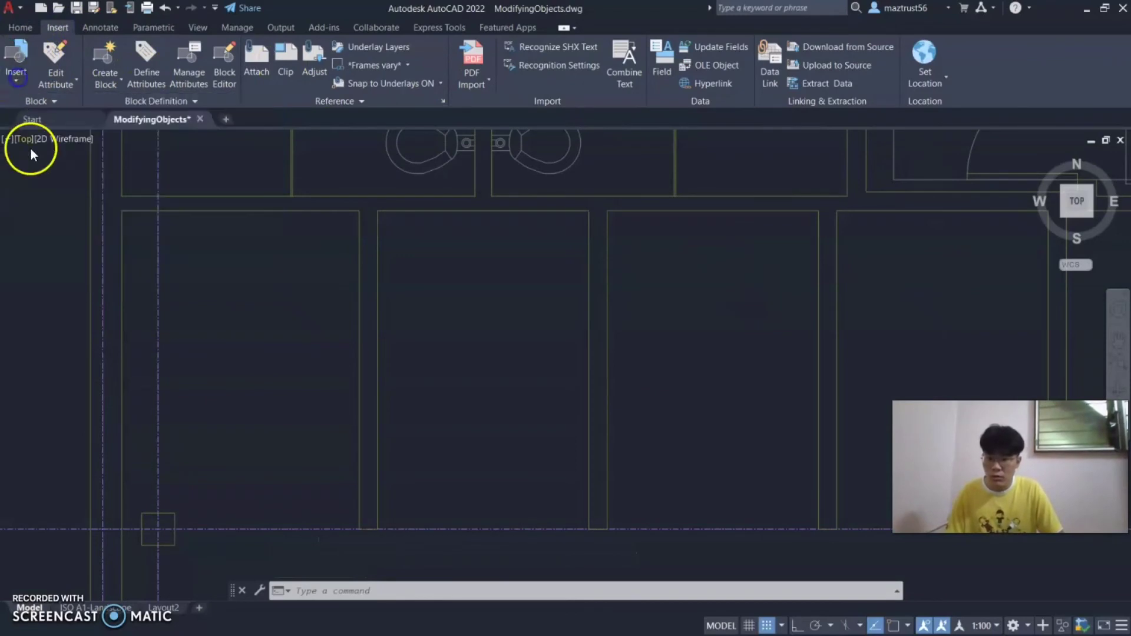
{"action": "left_click", "coordinate": [11, 84]}
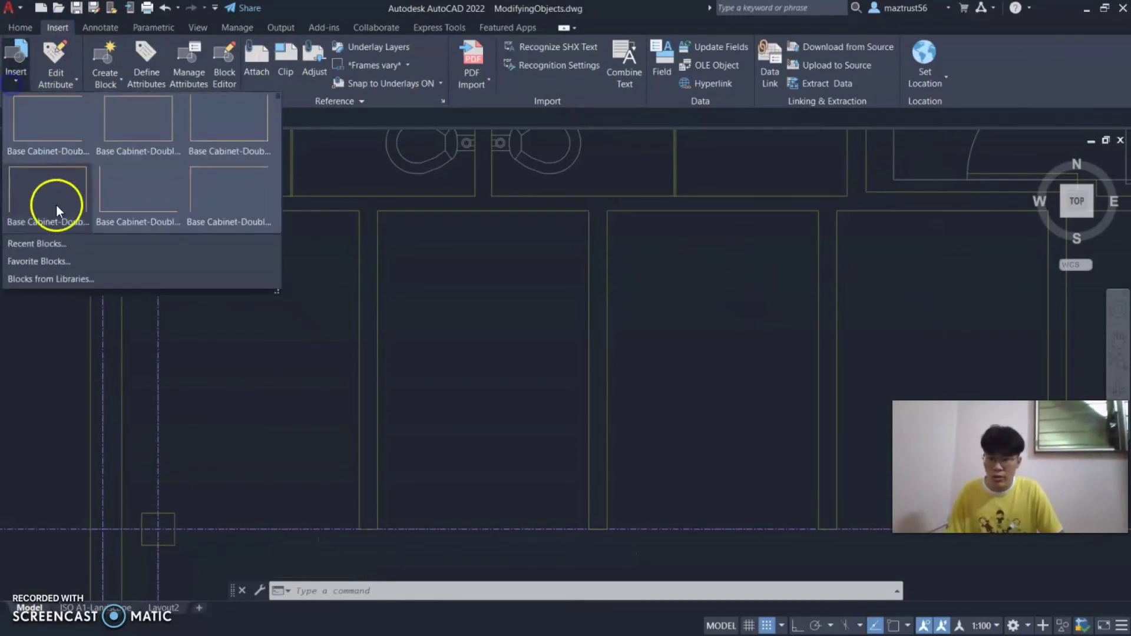
{"action": "left_click", "coordinate": [45, 279]}
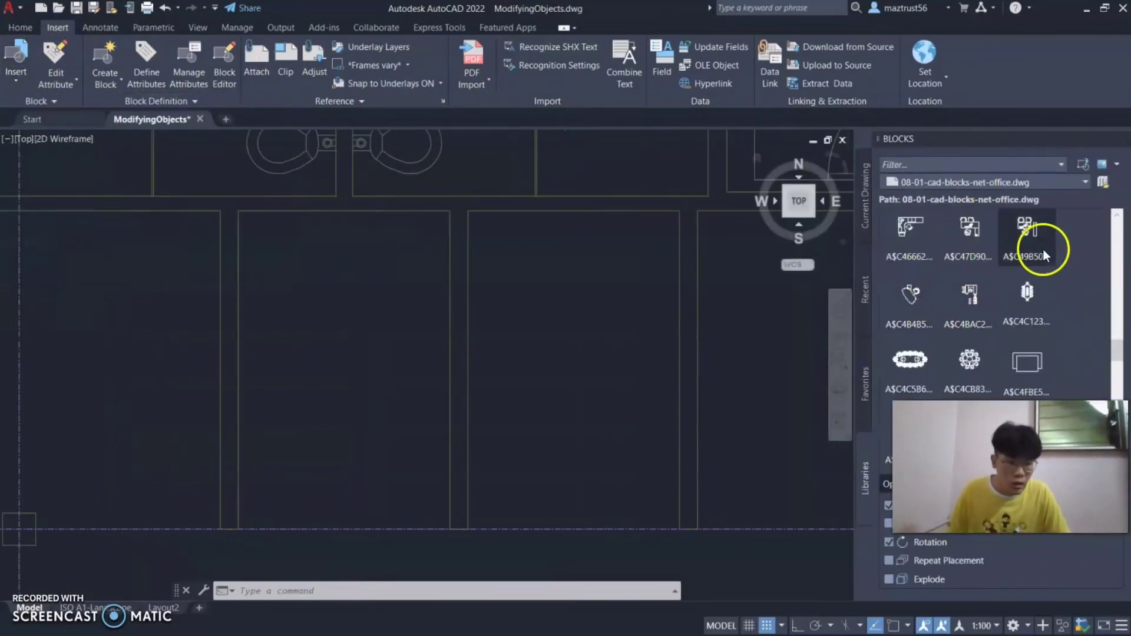
{"action": "left_click", "coordinate": [937, 484]}
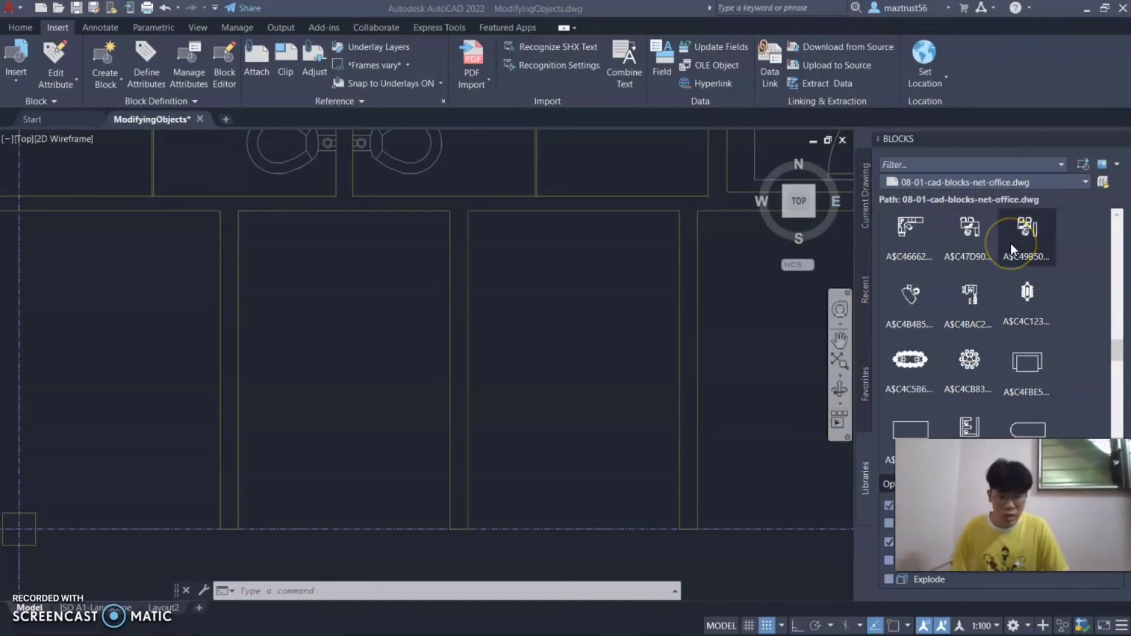
{"action": "mouse_move", "coordinate": [1010, 243]}
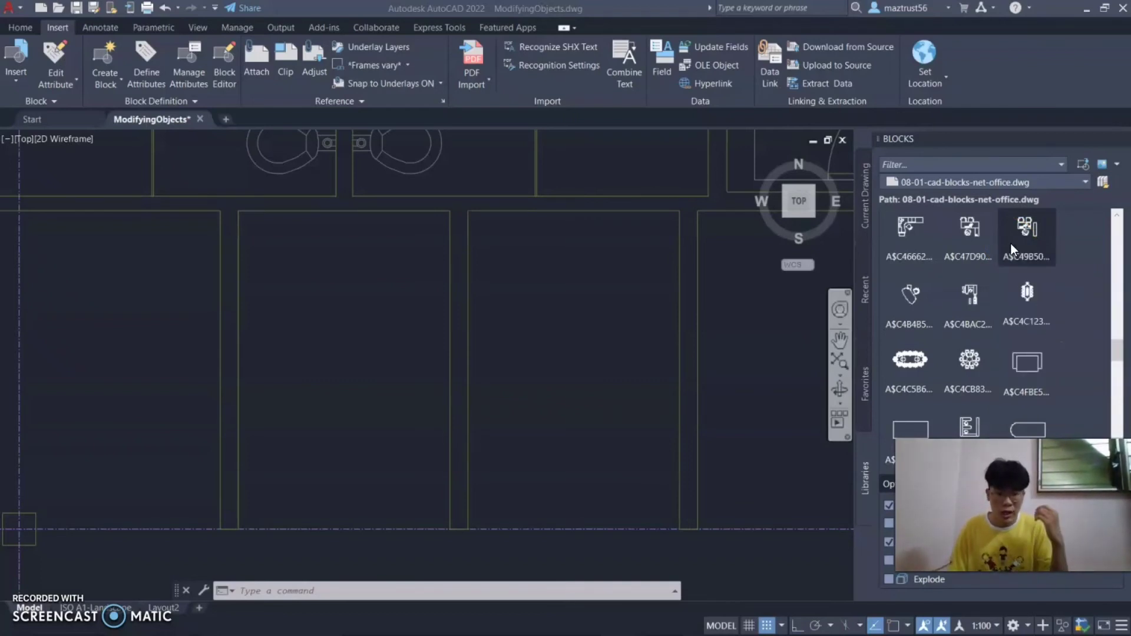
{"action": "mouse_move", "coordinate": [1010, 243]}
{"action": "left_mouse_down"}
{"action": "mouse_move", "coordinate": [992, 259]}
{"action": "mouse_move", "coordinate": [889, 197]}
{"action": "mouse_move", "coordinate": [393, 203]}
{"action": "left_mouse_up"}
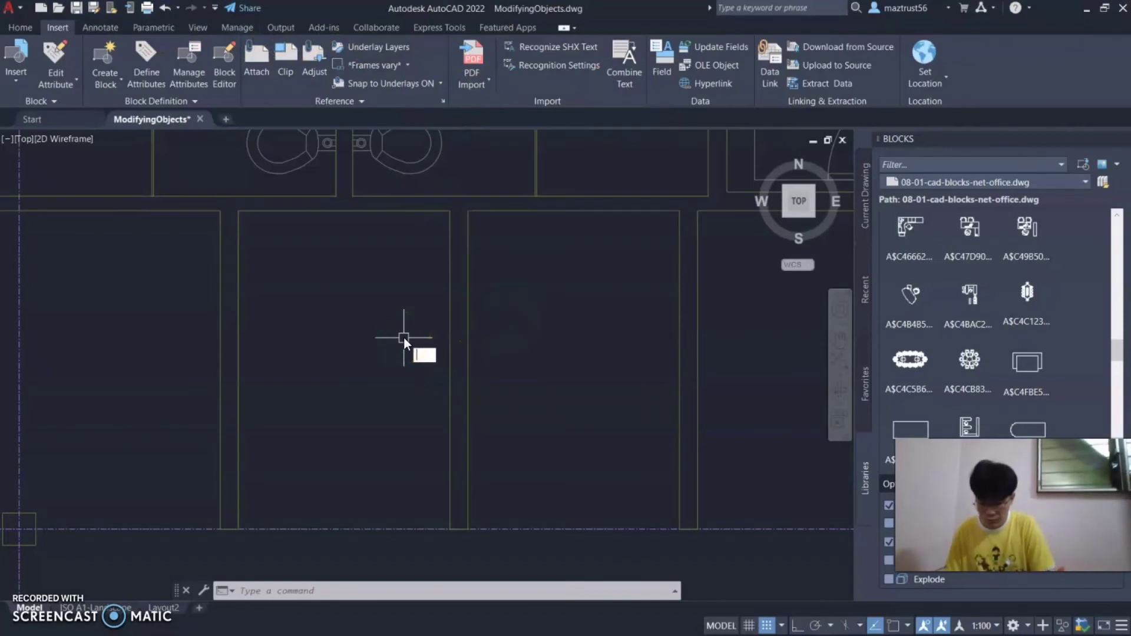
{"action": "key", "text": "Return"}
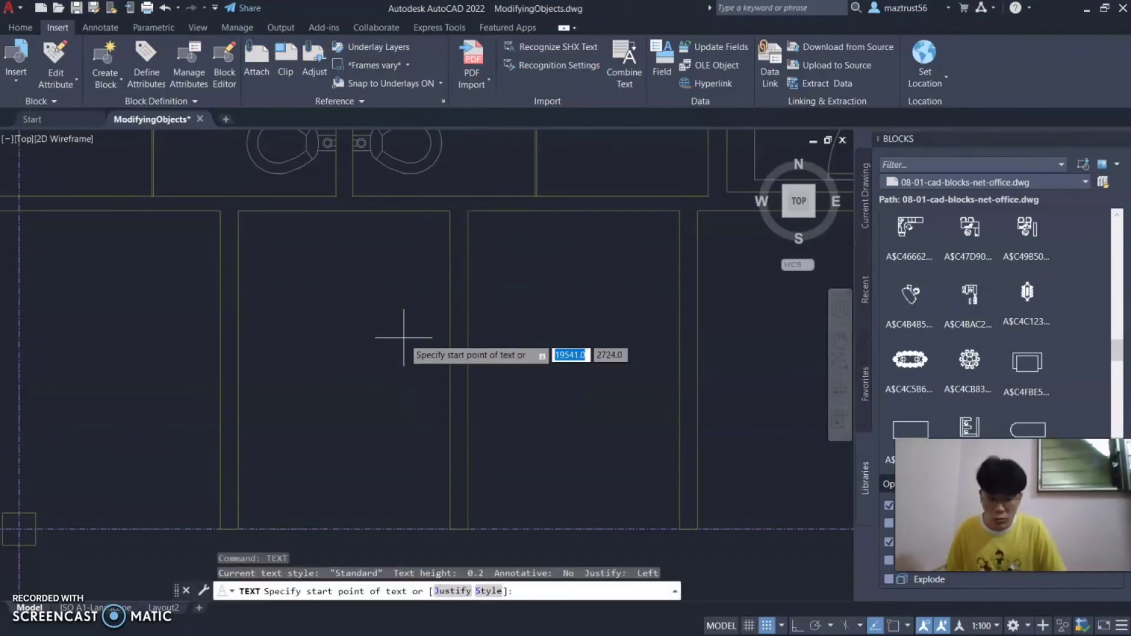
{"action": "left_click", "coordinate": [319, 338]}
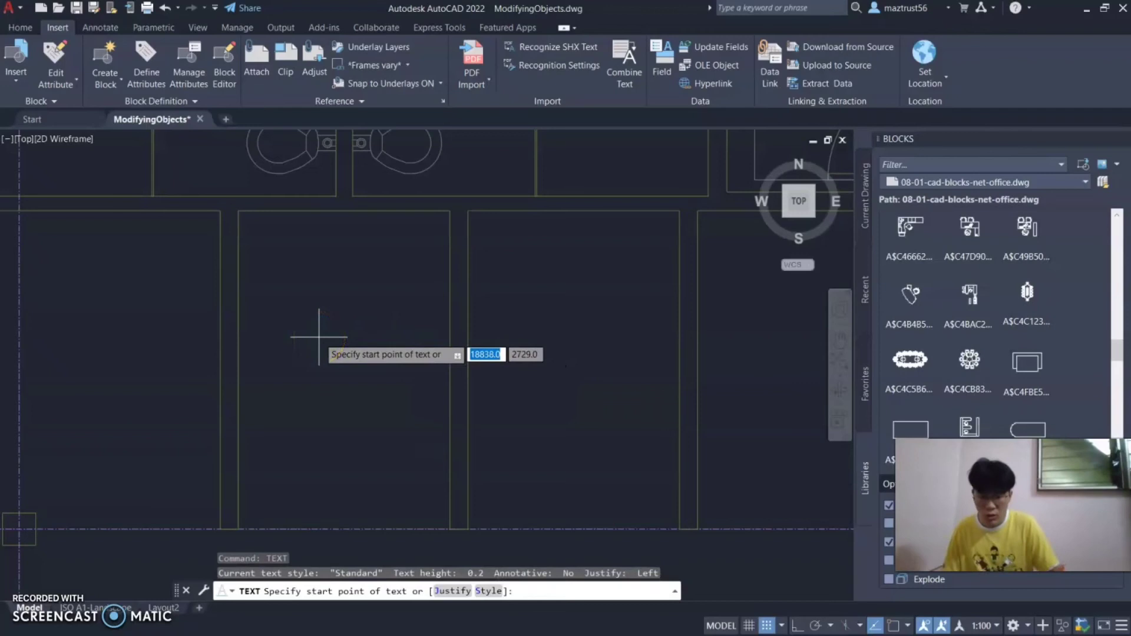
{"action": "left_click", "coordinate": [319, 337]}
{"action": "left_click", "coordinate": [338, 342]}
{"action": "left_click", "coordinate": [437, 397]}
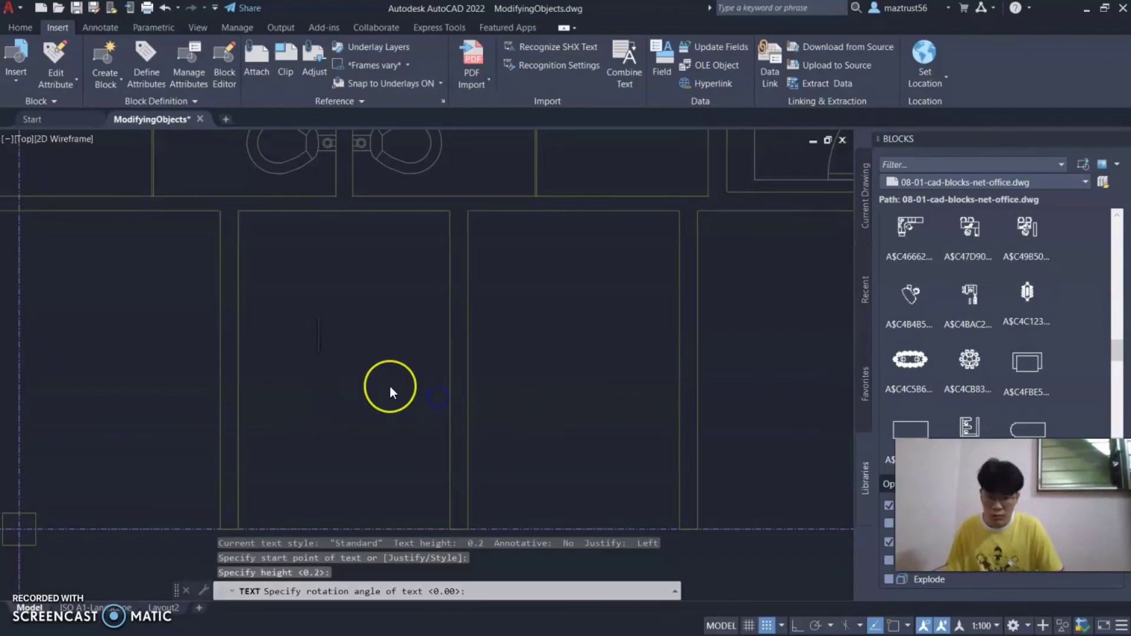
{"action": "type", "text": "cad"}
{"action": "key", "text": "BackSpace"}
{"action": "key", "text": "BackSpace"}
{"action": "key", "text": "BackSpace"}
{"action": "type", "text": "CAD"}
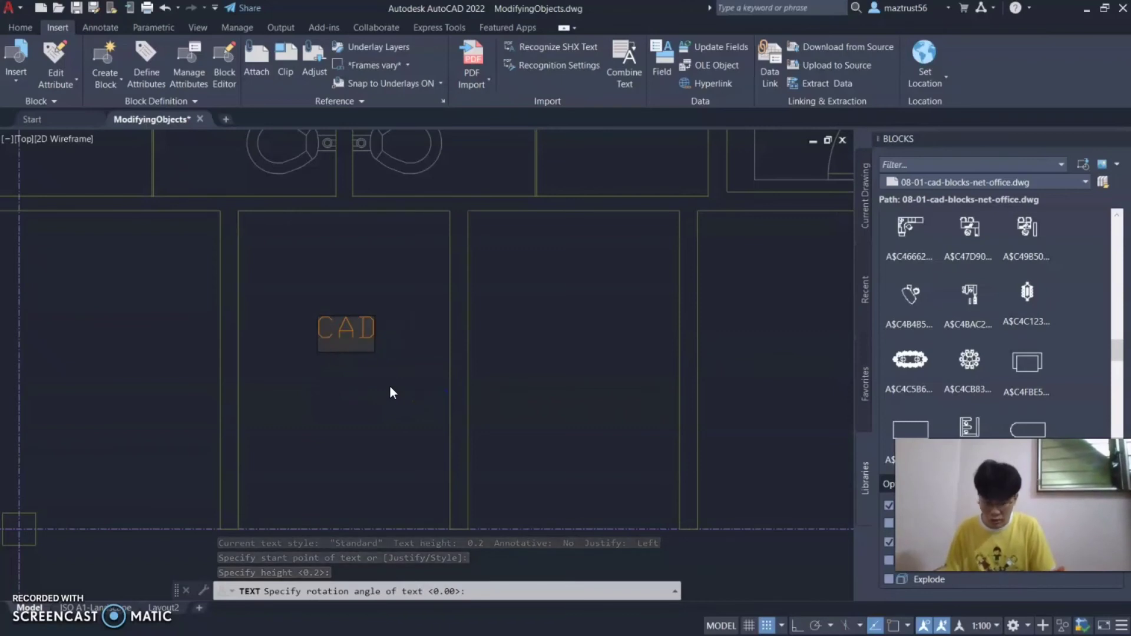
{"action": "type", "text": "BLOCKNET"}
{"action": "key", "text": "BackSpace"}
{"action": "key", "text": "BackSpace"}
{"action": "key", "text": "BackSpace"}
{"action": "key", "text": "BackSpace"}
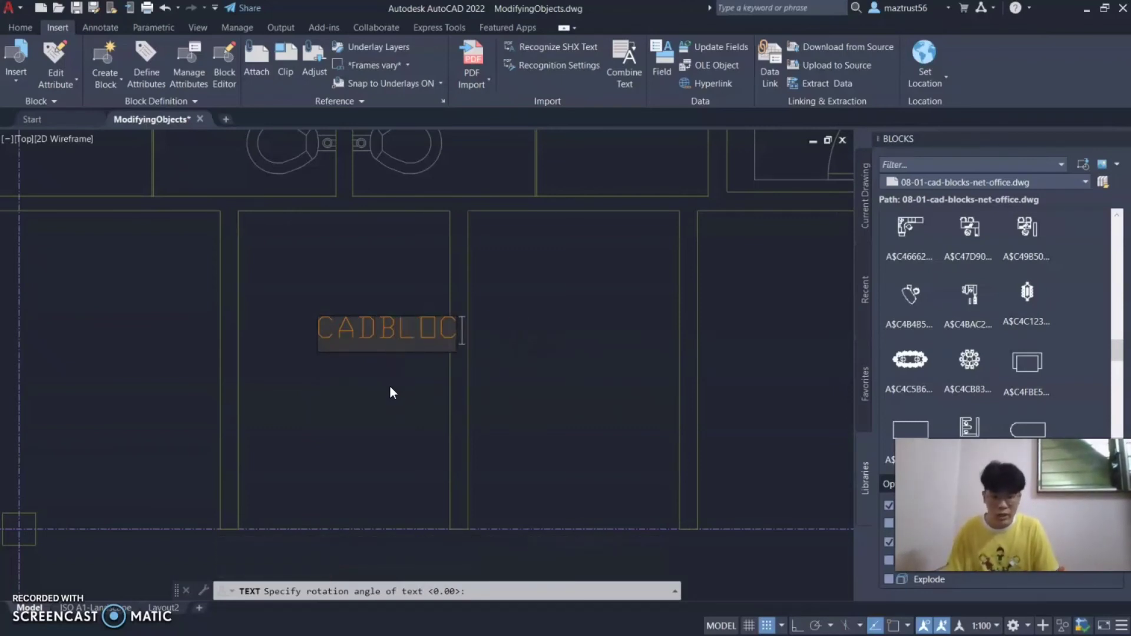
{"action": "key", "text": "BackSpace"}
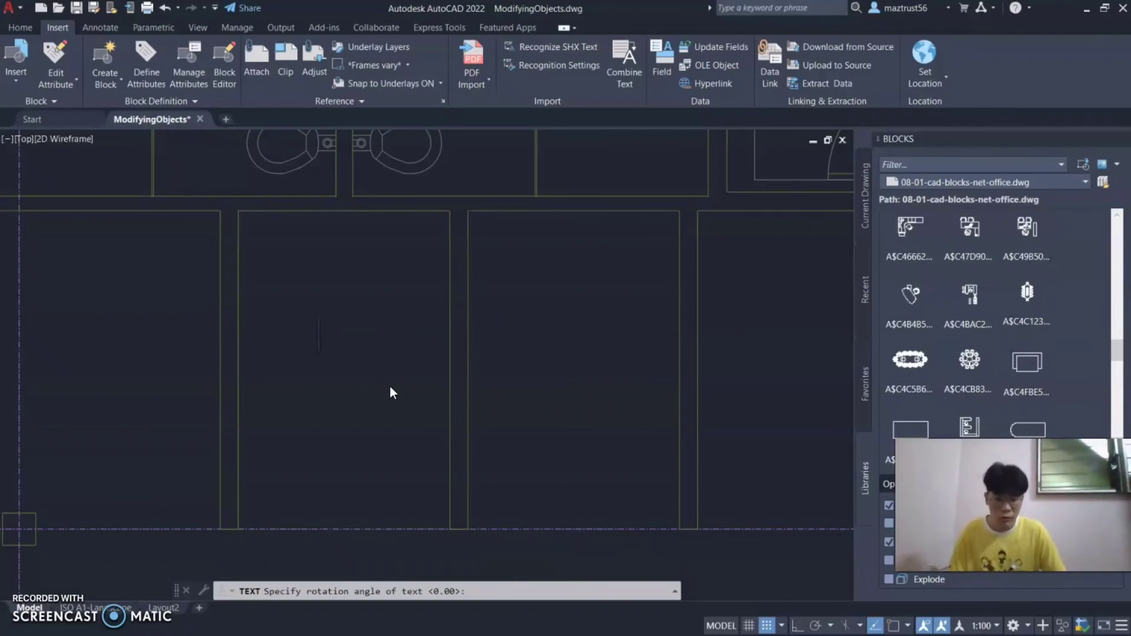
{"action": "left_click", "coordinate": [244, 597]}
{"action": "key", "text": "Escape"}
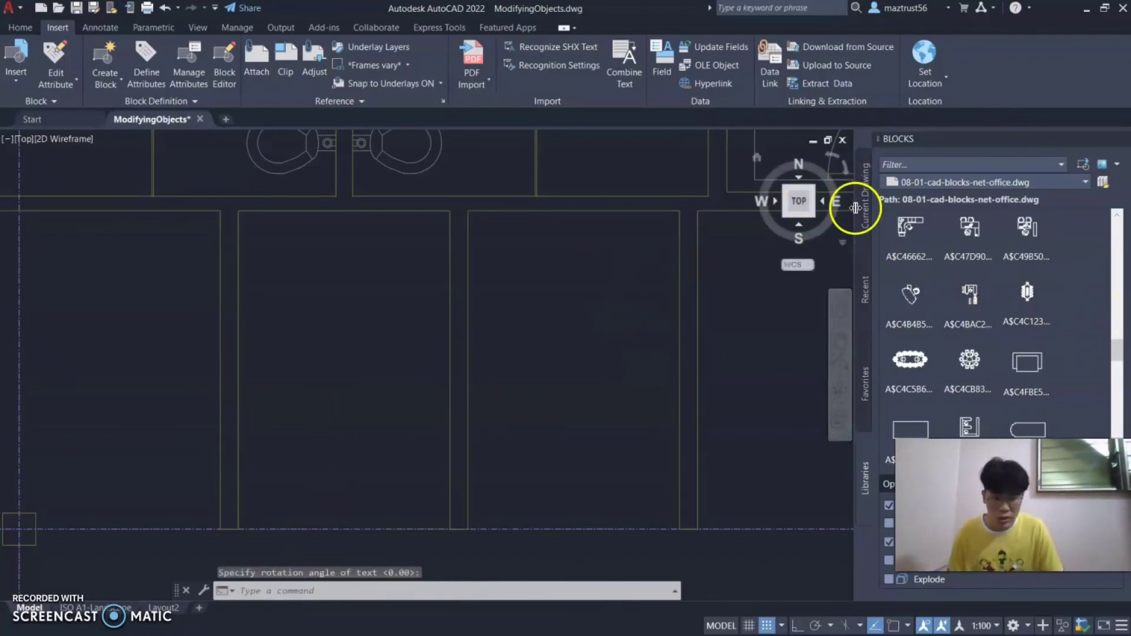
Step: Look through the current-drawing and recent blocks and the office furniture blocks in the 08-01-cad-blocks-net-office.dwg library
{"action": "left_click", "coordinate": [840, 340]}
{"action": "left_click_drag", "start_coordinate": [377, 332], "coordinate": [462, 343]}
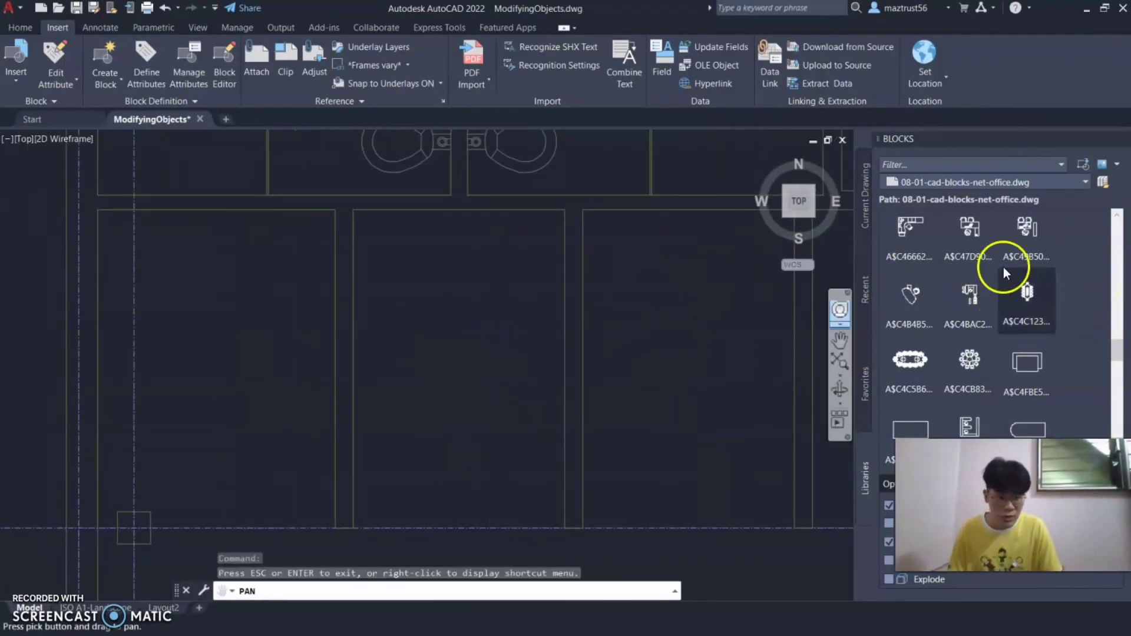
{"action": "key", "text": "Escape"}
{"action": "left_click", "coordinate": [866, 197]}
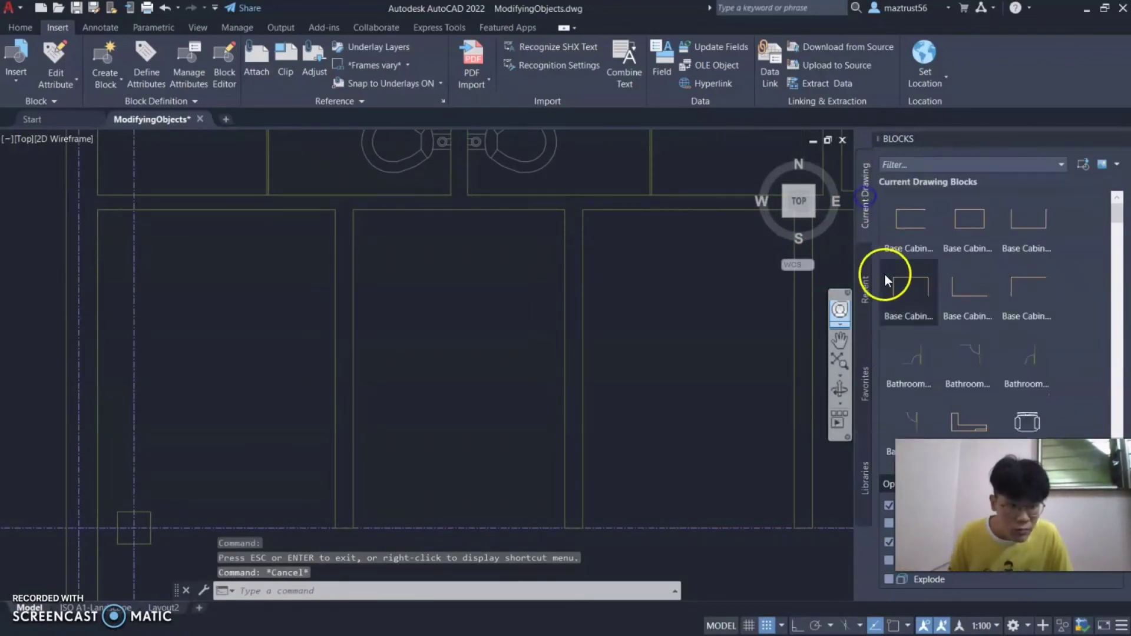
{"action": "left_click", "coordinate": [863, 293]}
{"action": "scroll", "coordinate": [983, 265], "scroll_direction": "up", "scroll_amount": 2}
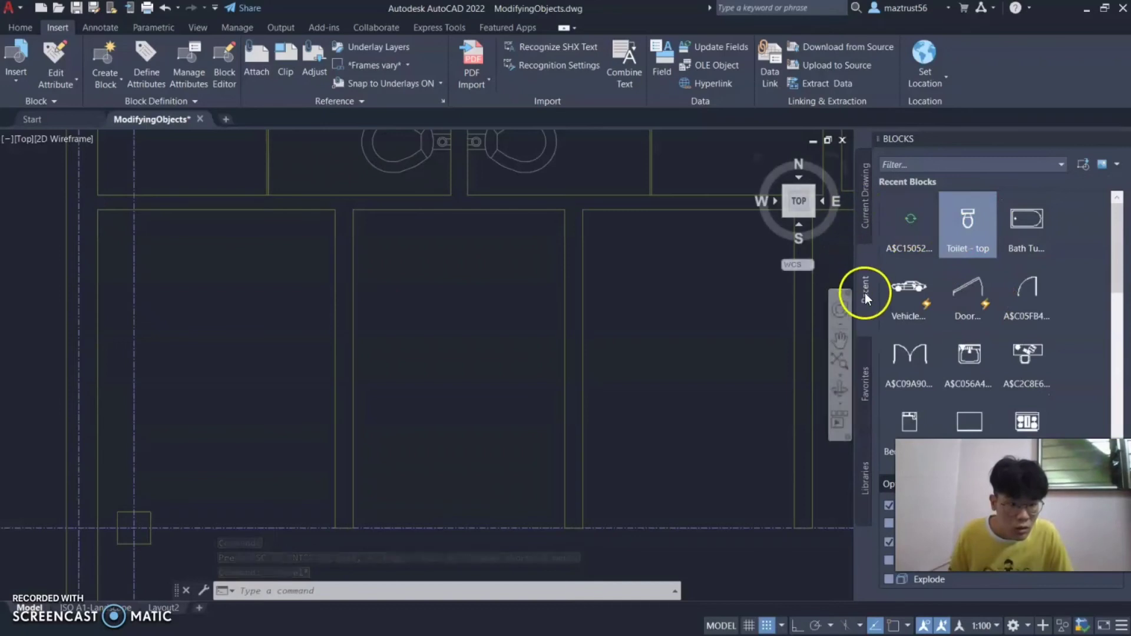
{"action": "left_click", "coordinate": [864, 478]}
{"action": "scroll", "coordinate": [949, 318], "scroll_direction": "down", "scroll_amount": 3}
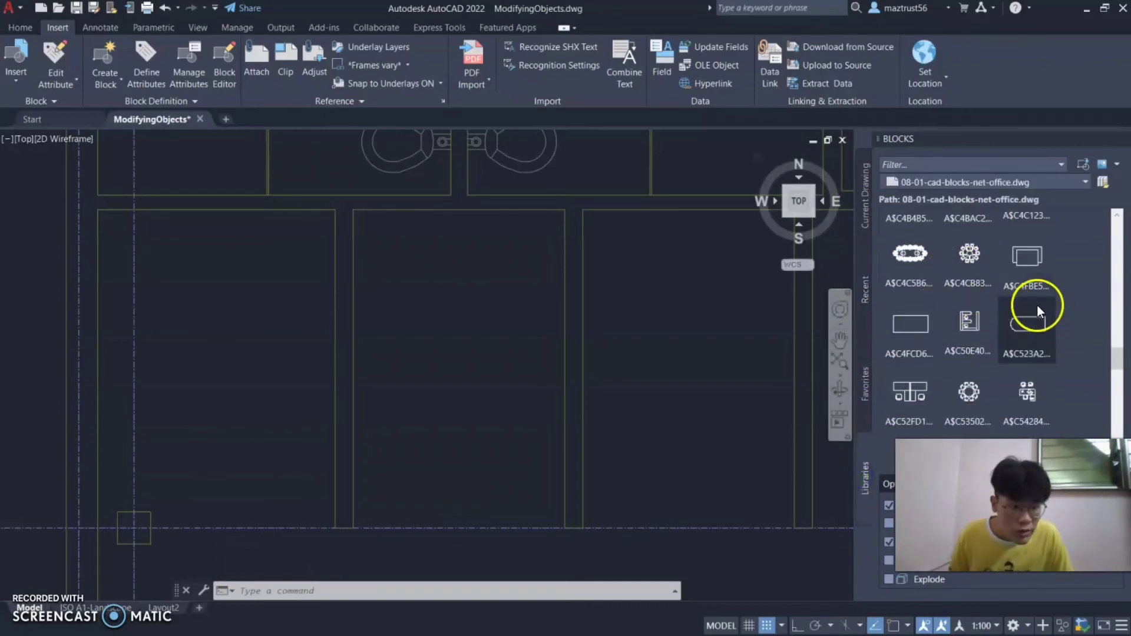
{"action": "scroll", "coordinate": [1036, 343], "scroll_direction": "down", "scroll_amount": 2}
Step: Insert the desk block with computer and chair on grid line C in the first room, with ortho on and 0° rotation
{"action": "left_click", "coordinate": [1031, 321]}
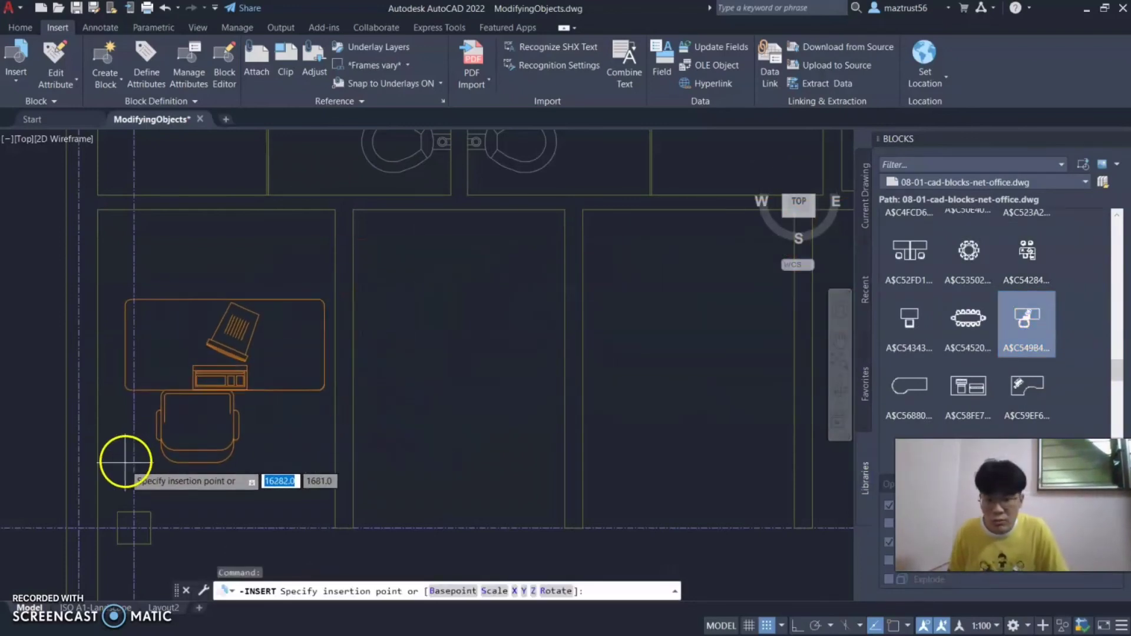
{"action": "left_click", "coordinate": [122, 527]}
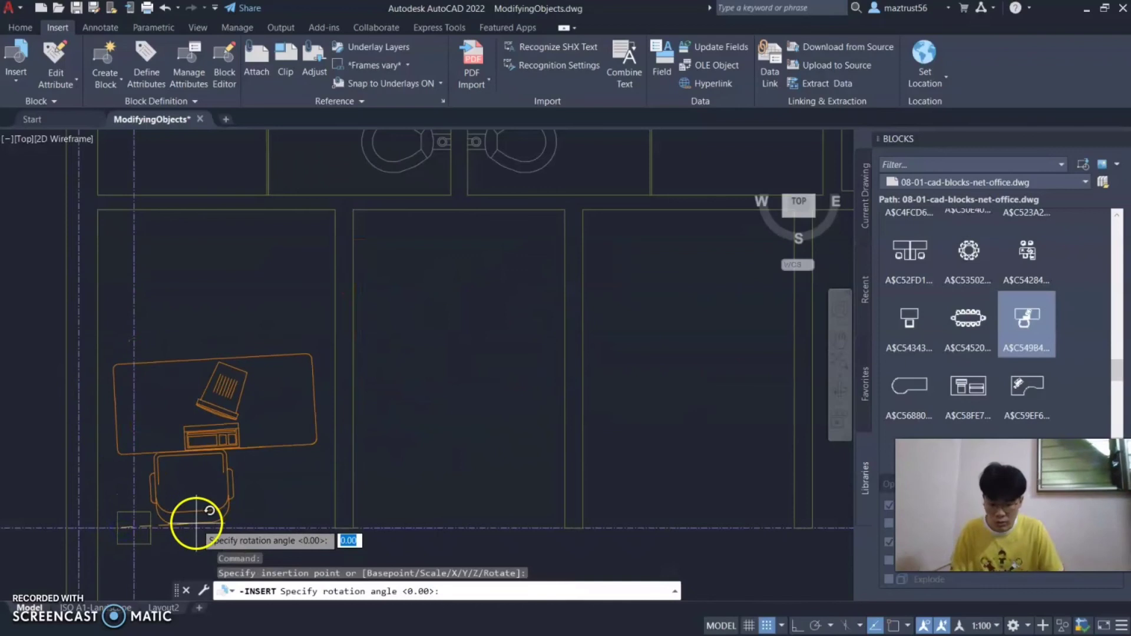
{"action": "key", "text": "F8"}
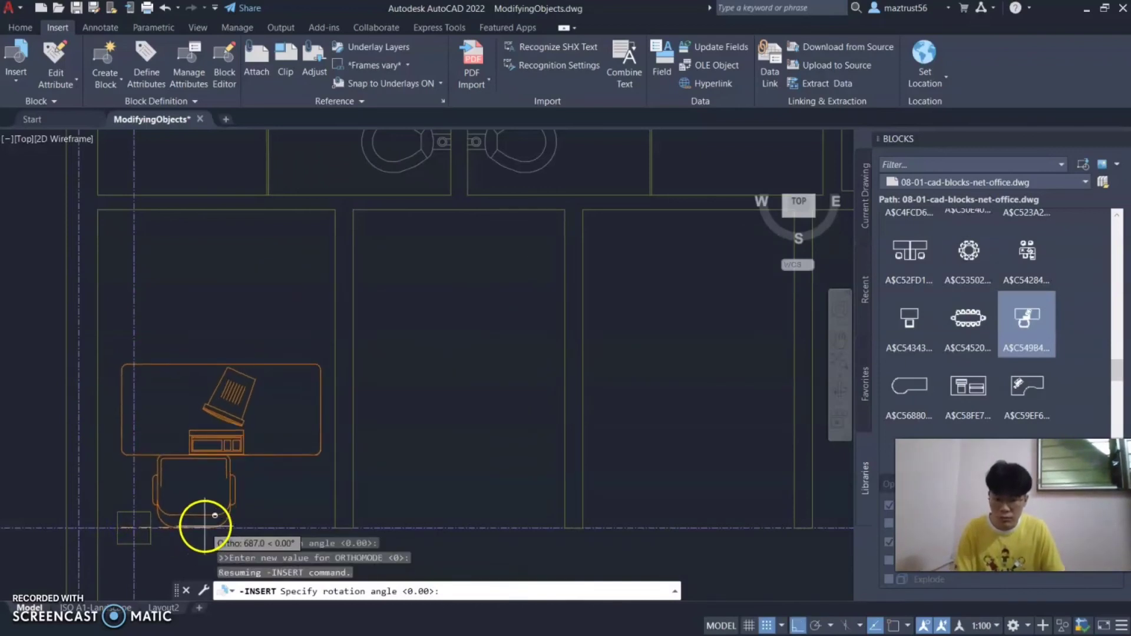
{"action": "left_click", "coordinate": [201, 524]}
Step: Insert the same desk block on grid line C in the second room, unrotated, just past the first arrayed wall
{"action": "left_click", "coordinate": [1028, 324]}
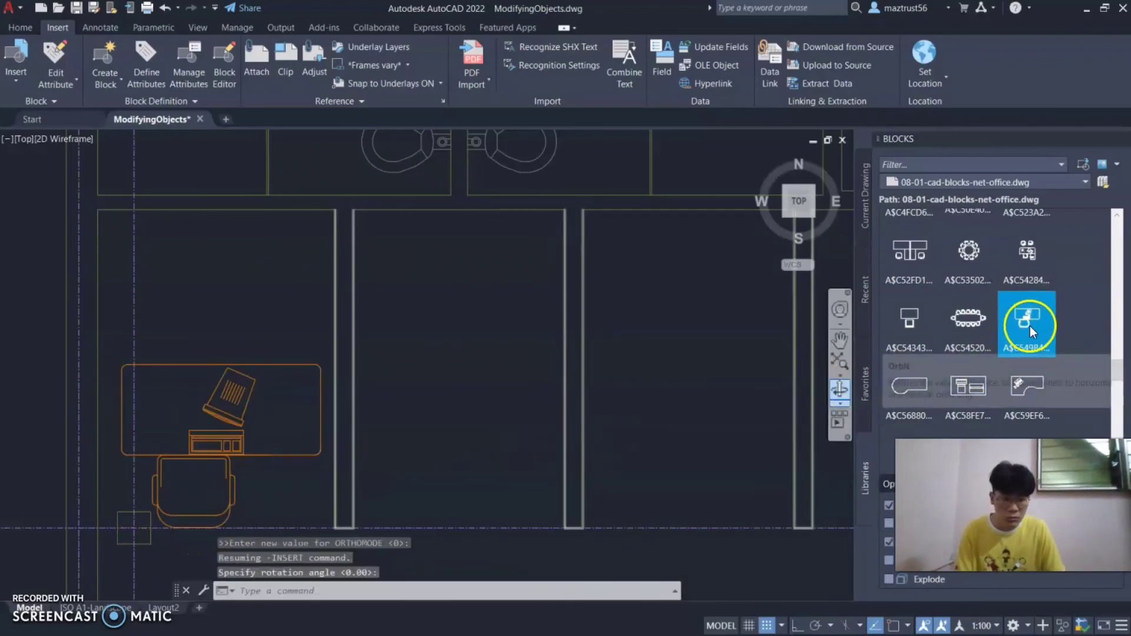
{"action": "left_click", "coordinate": [358, 528]}
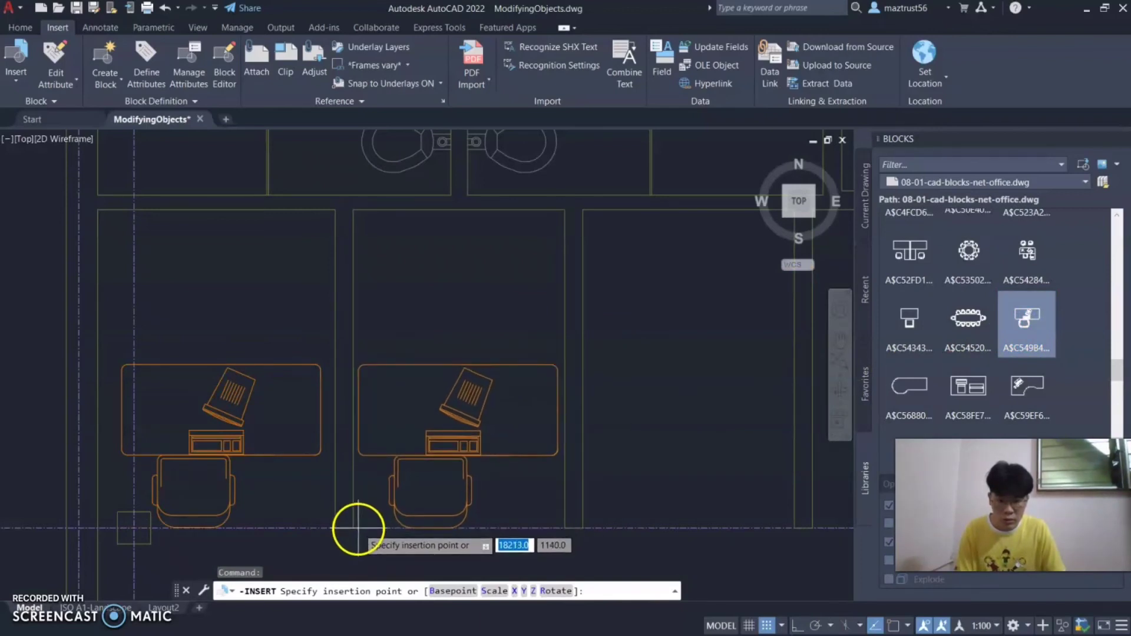
{"action": "left_click", "coordinate": [646, 529], "text": "shift"}
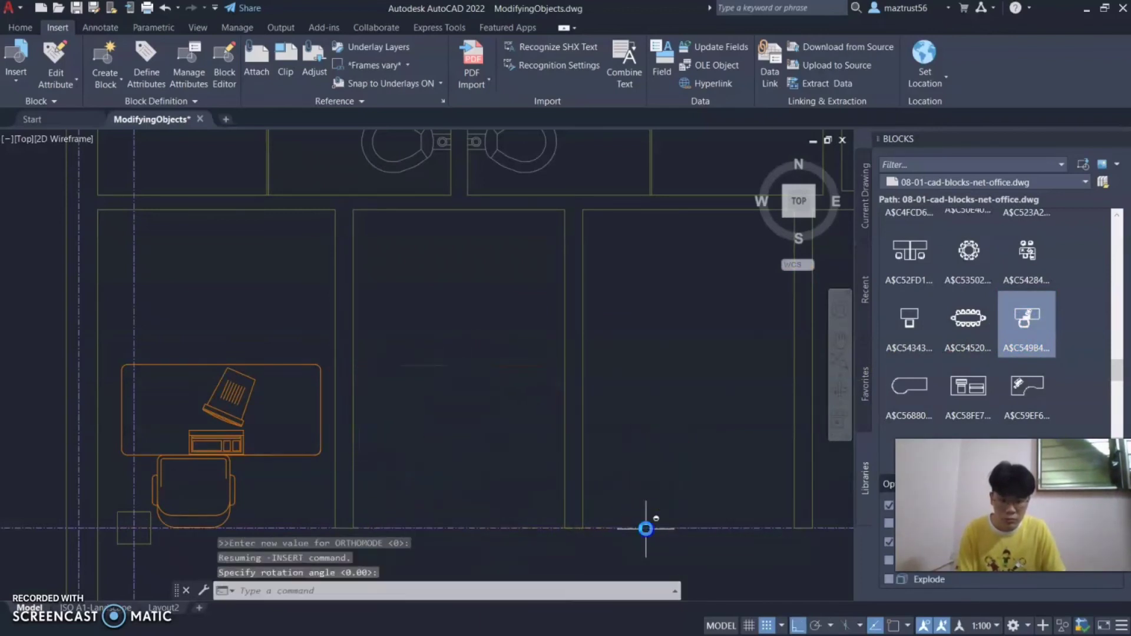
Step: Insert the same desk block on grid line C in the third room, with ortho on and 0° rotation
{"action": "scroll", "coordinate": [838, 384], "scroll_direction": "down", "scroll_amount": 3}
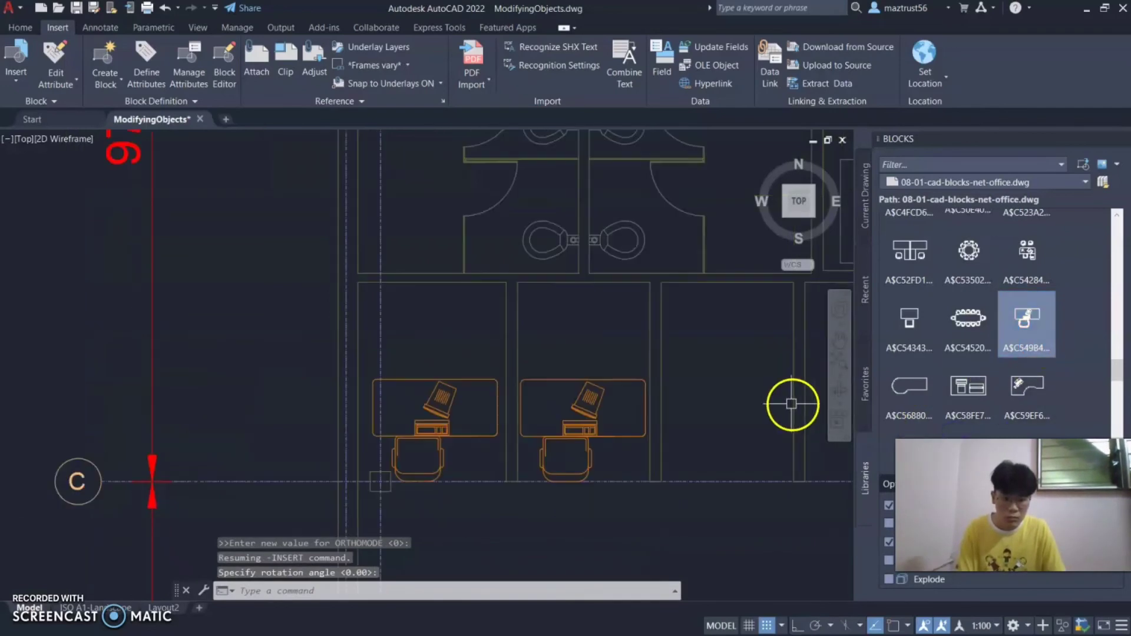
{"action": "left_click", "coordinate": [1038, 324]}
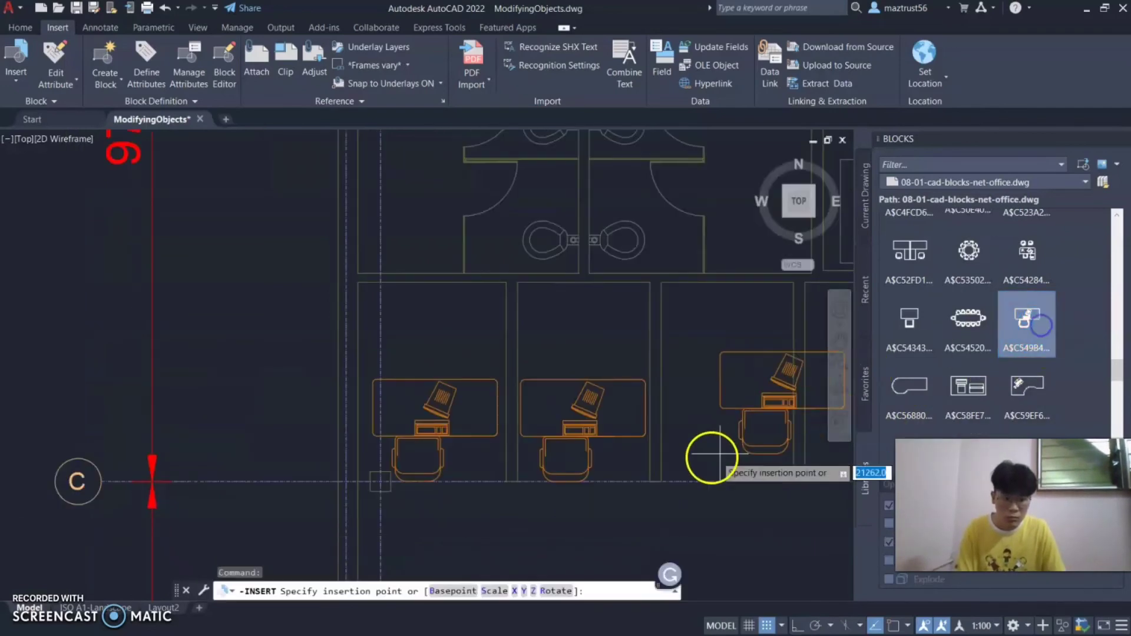
{"action": "key", "text": "F8"}
{"action": "left_click", "coordinate": [670, 481]}
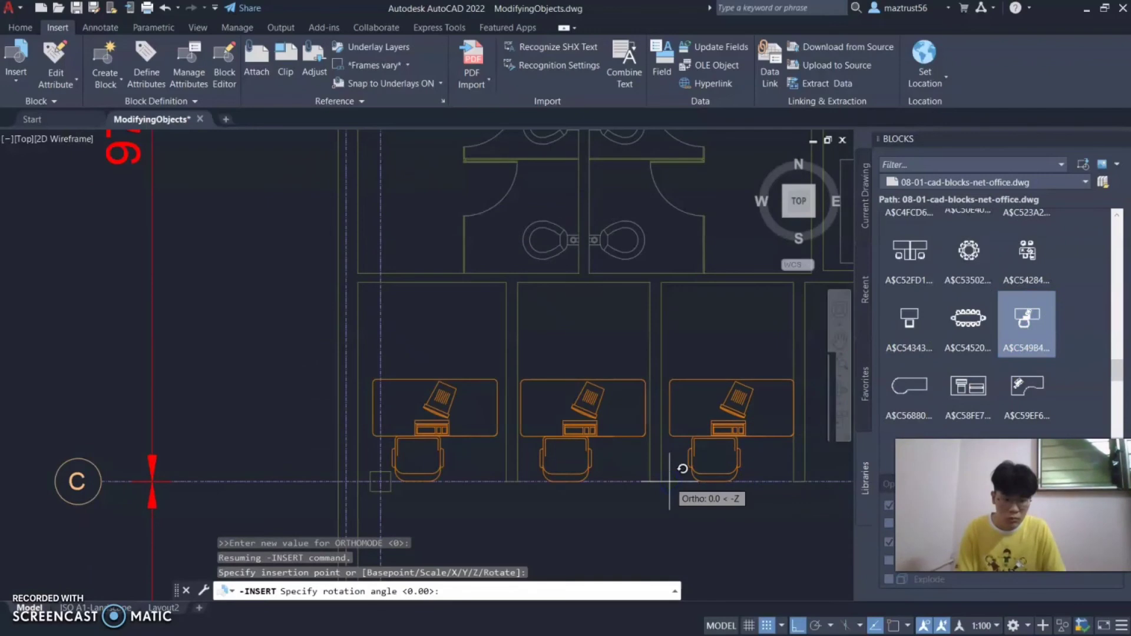
{"action": "left_click", "coordinate": [686, 481]}
Step: Insert the same desk block on grid line C in the fourth room, setting its rotation by eye to nearly horizontal
{"action": "scroll", "coordinate": [813, 449], "scroll_direction": "down", "scroll_amount": 3}
{"action": "left_click", "coordinate": [840, 341]}
{"action": "left_click_drag", "start_coordinate": [798, 515], "coordinate": [632, 521]}
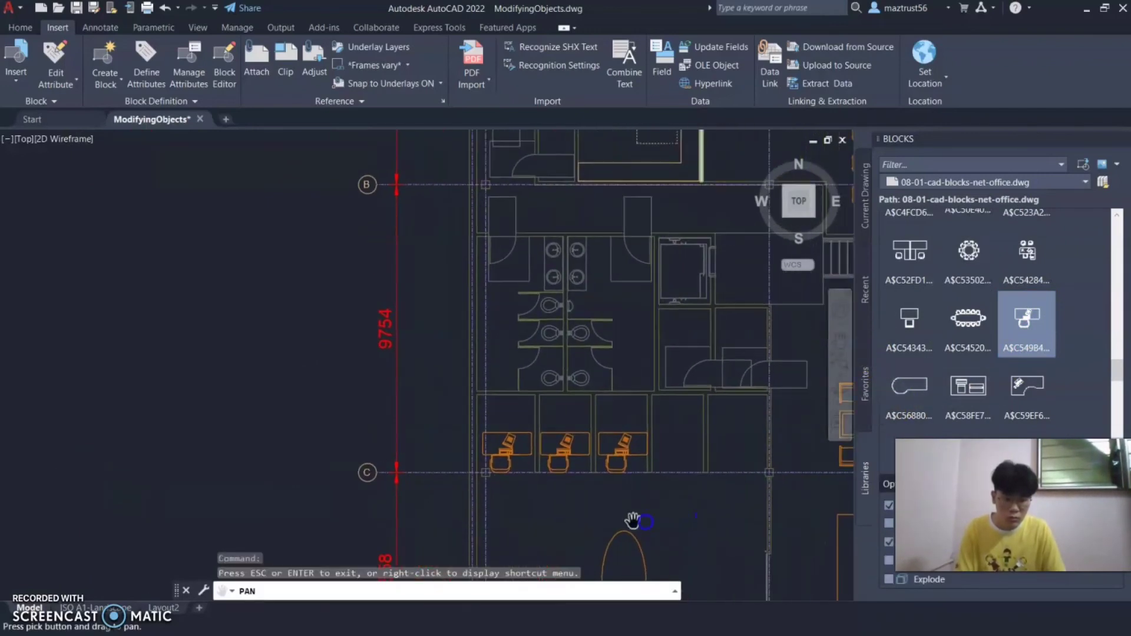
{"action": "left_click", "coordinate": [1040, 323]}
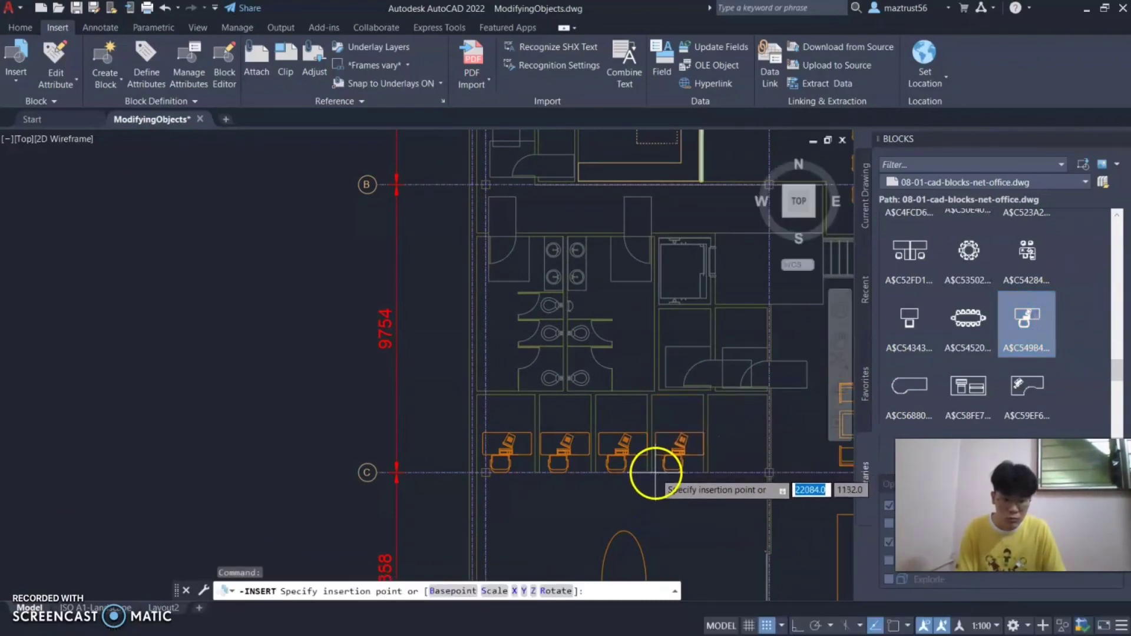
{"action": "left_click", "coordinate": [656, 474]}
{"action": "left_click", "coordinate": [671, 472]}
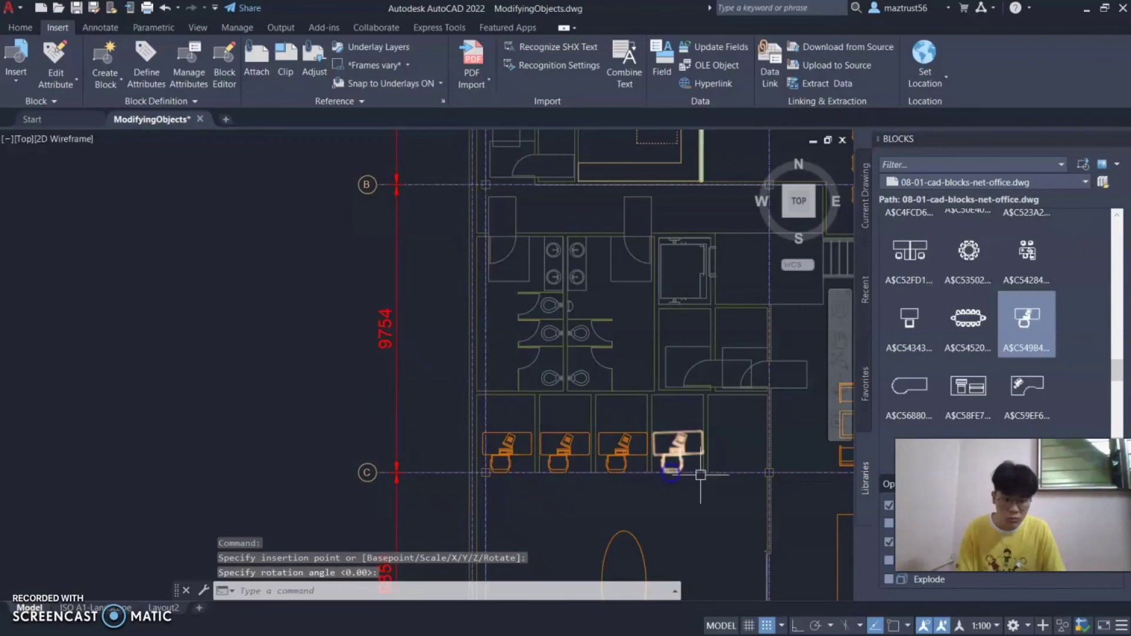
Step: Insert the desk block with computer and chair on grid line C in the fifth room, with ortho on and 0° rotation
{"action": "left_click", "coordinate": [1021, 324]}
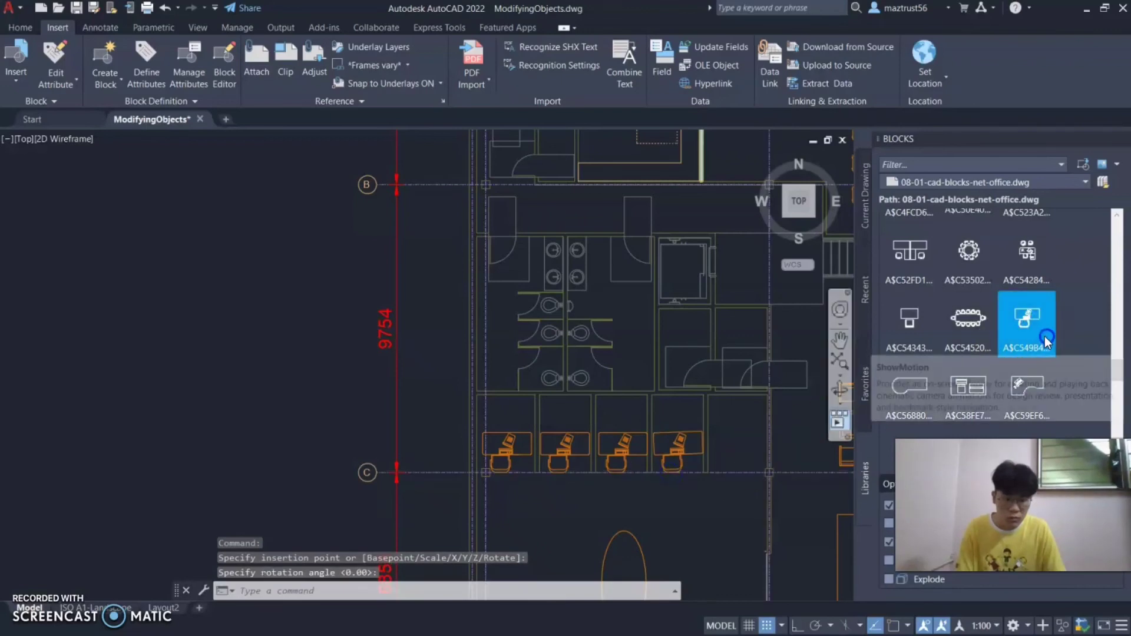
{"action": "left_click", "coordinate": [713, 473]}
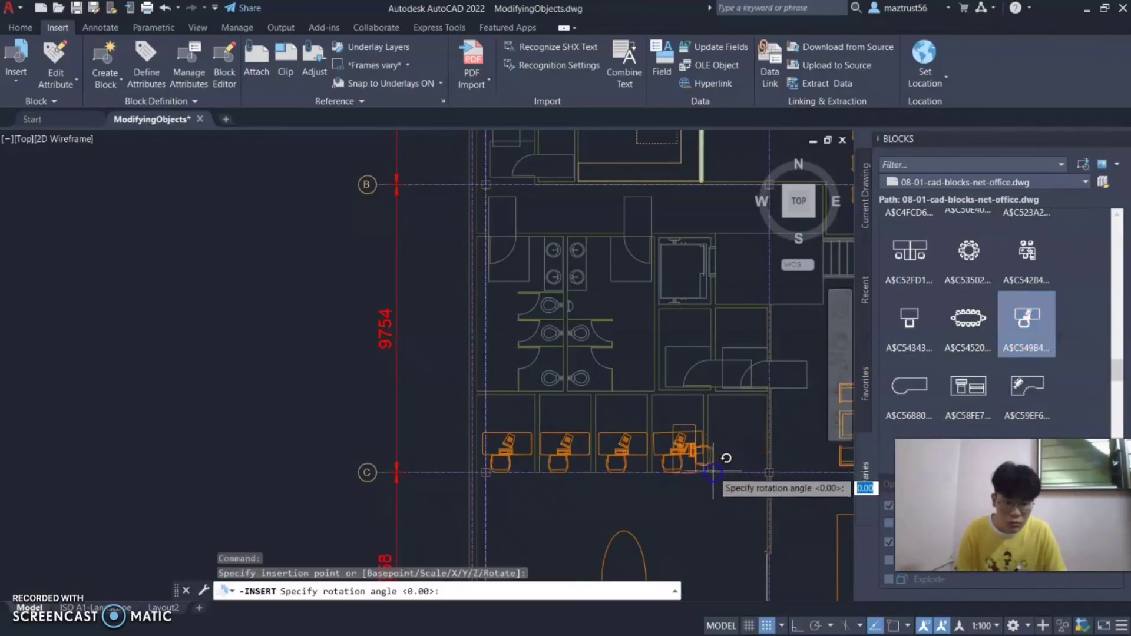
{"action": "key", "text": "F8"}
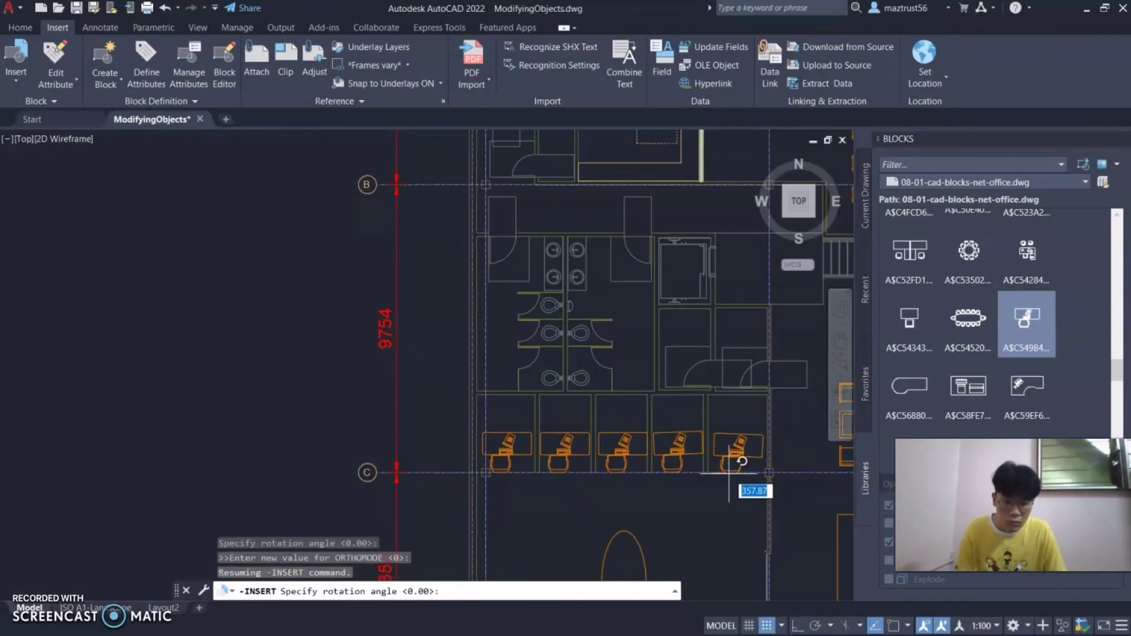
{"action": "key", "text": "Escape"}
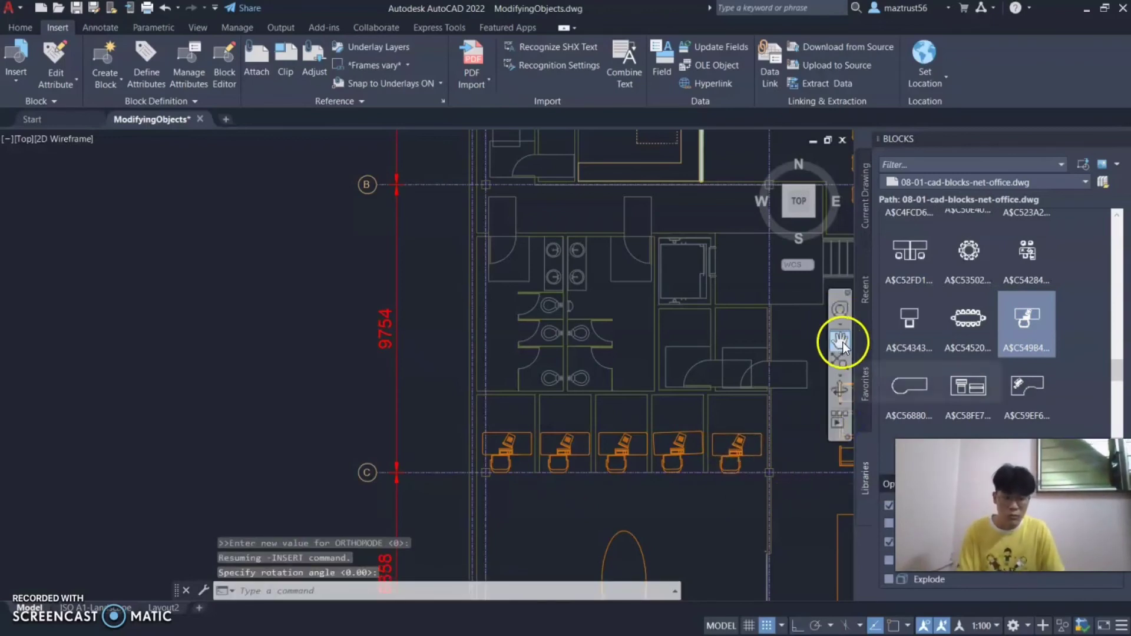
Step: Create a six-item polar array of the four armchairs around the small diamond table, centred in the open floor north of them
{"action": "left_click", "coordinate": [841, 339]}
{"action": "left_click_drag", "start_coordinate": [790, 370], "coordinate": [434, 401]}
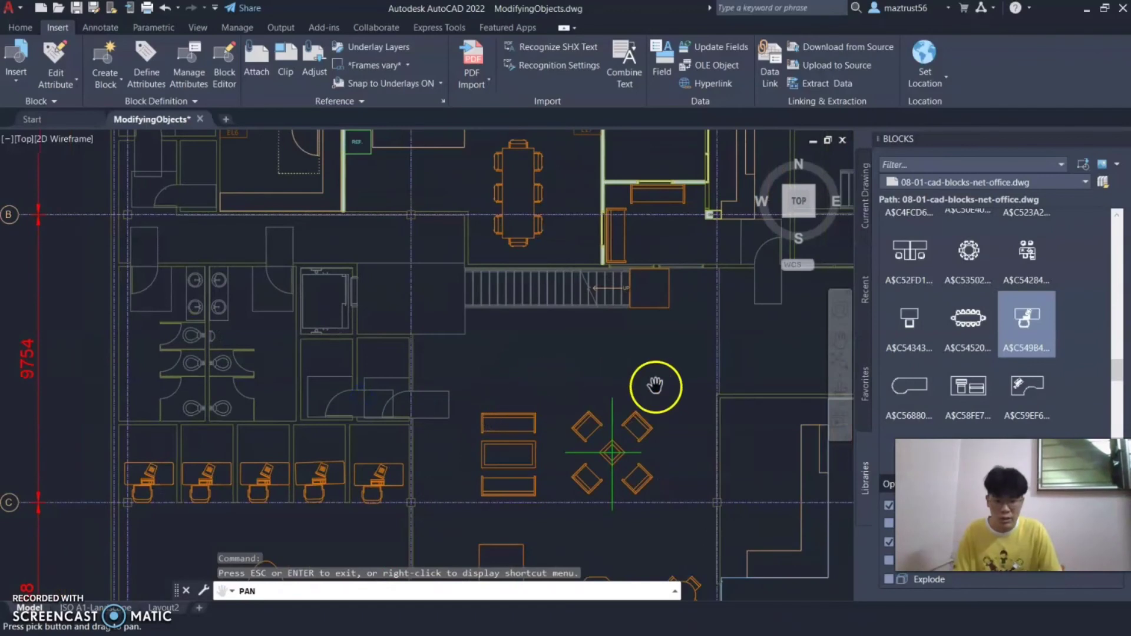
{"action": "left_click_drag", "start_coordinate": [655, 387], "coordinate": [590, 322]}
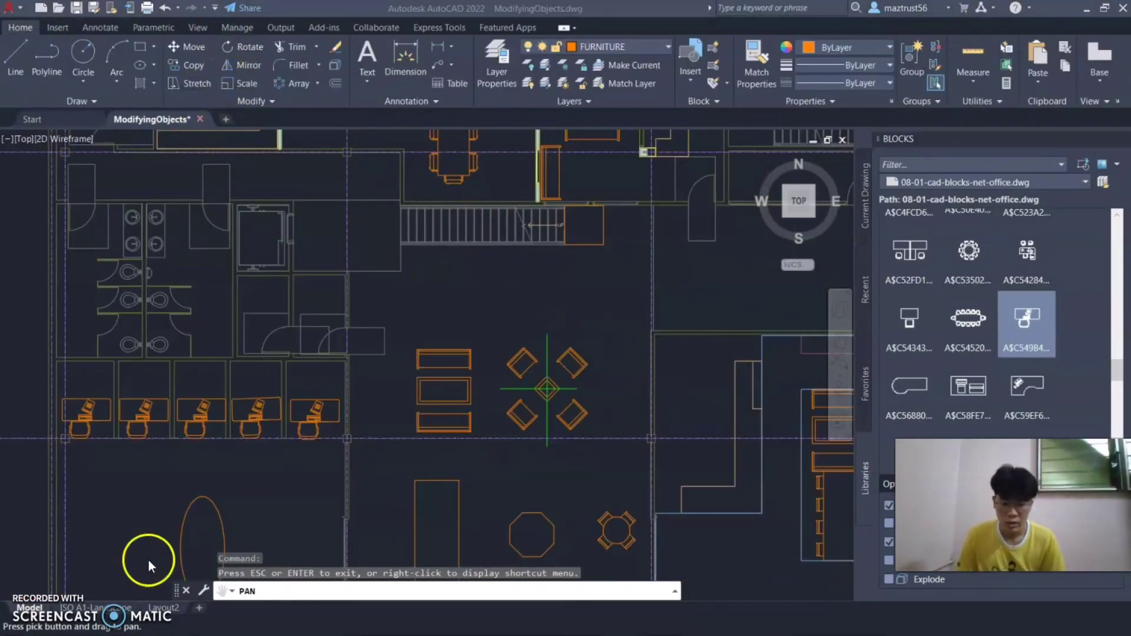
{"action": "left_click", "coordinate": [532, 406]}
{"action": "left_click_drag", "start_coordinate": [521, 365], "coordinate": [525, 349]}
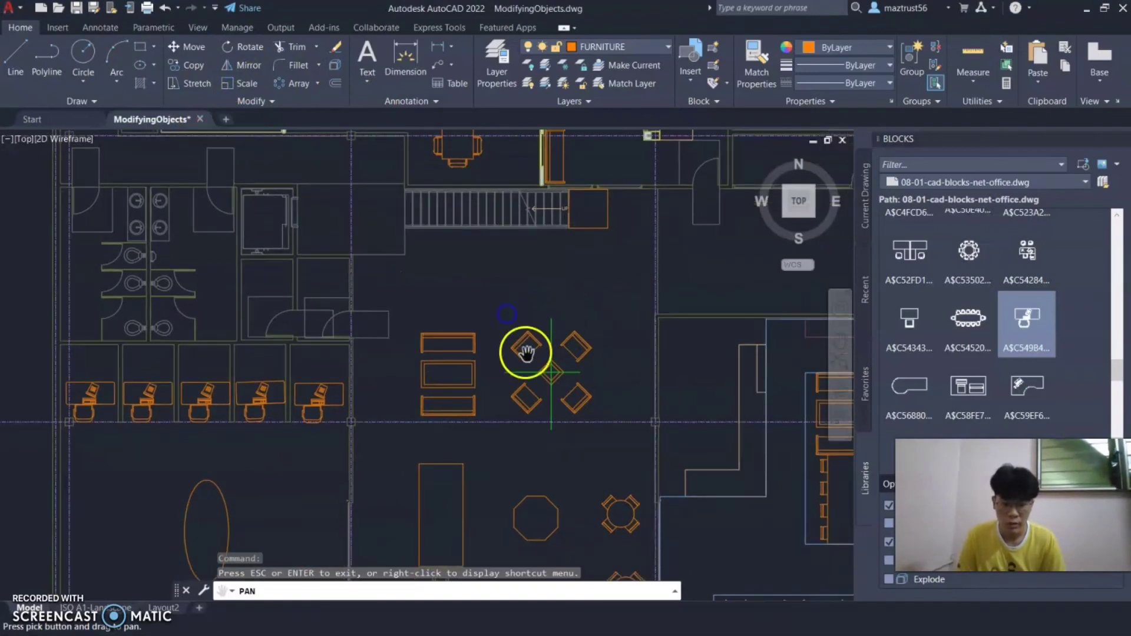
{"action": "scroll", "coordinate": [525, 349], "scroll_direction": "up", "scroll_amount": 2}
{"action": "key", "text": "Escape"}
{"action": "left_click", "coordinate": [525, 328]}
{"action": "left_click", "coordinate": [613, 339]}
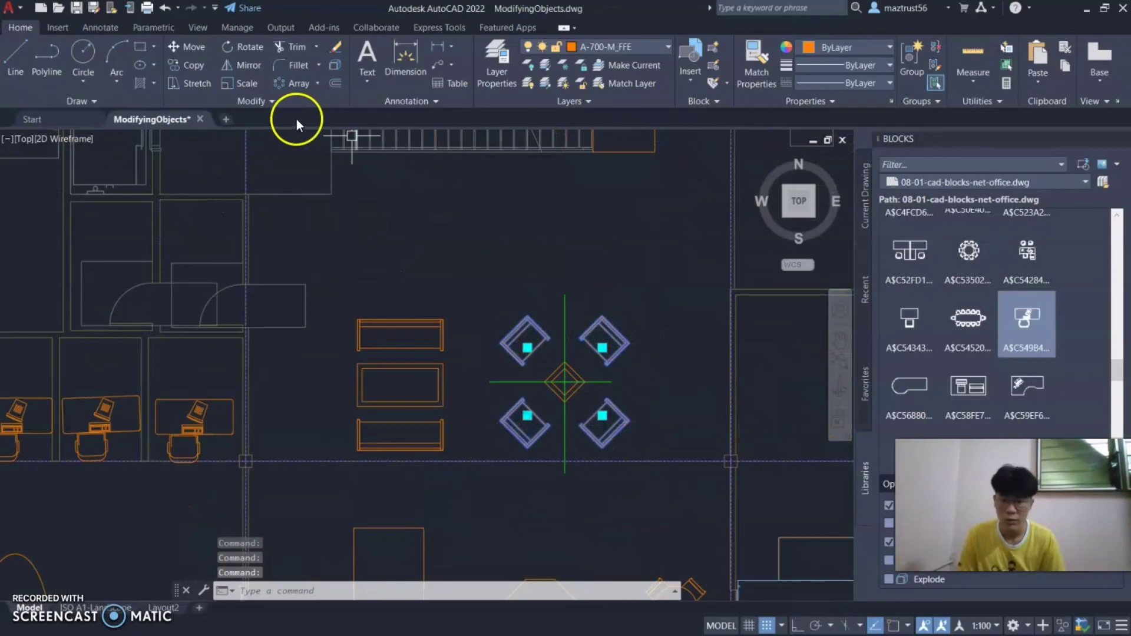
{"action": "left_click", "coordinate": [320, 84]}
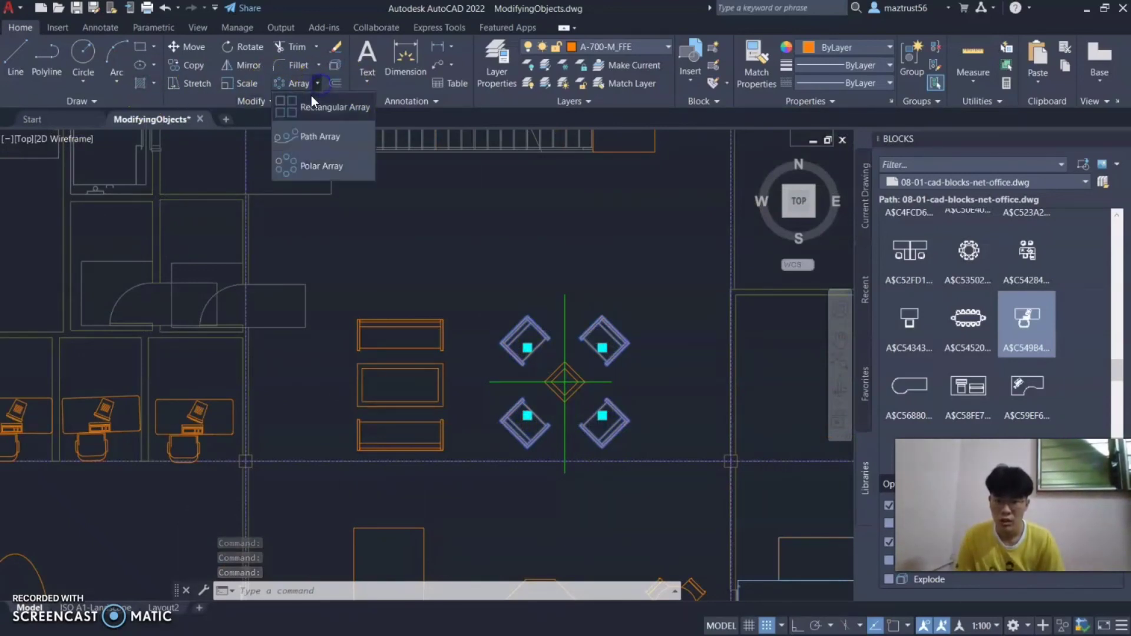
{"action": "left_click", "coordinate": [305, 170]}
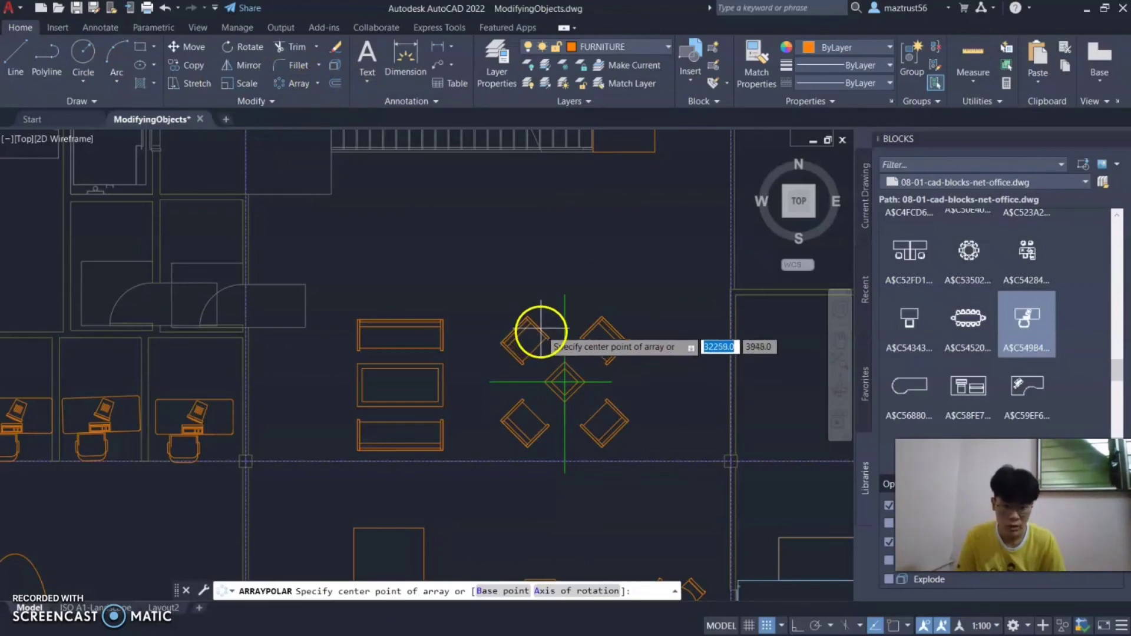
{"action": "left_click", "coordinate": [524, 259]}
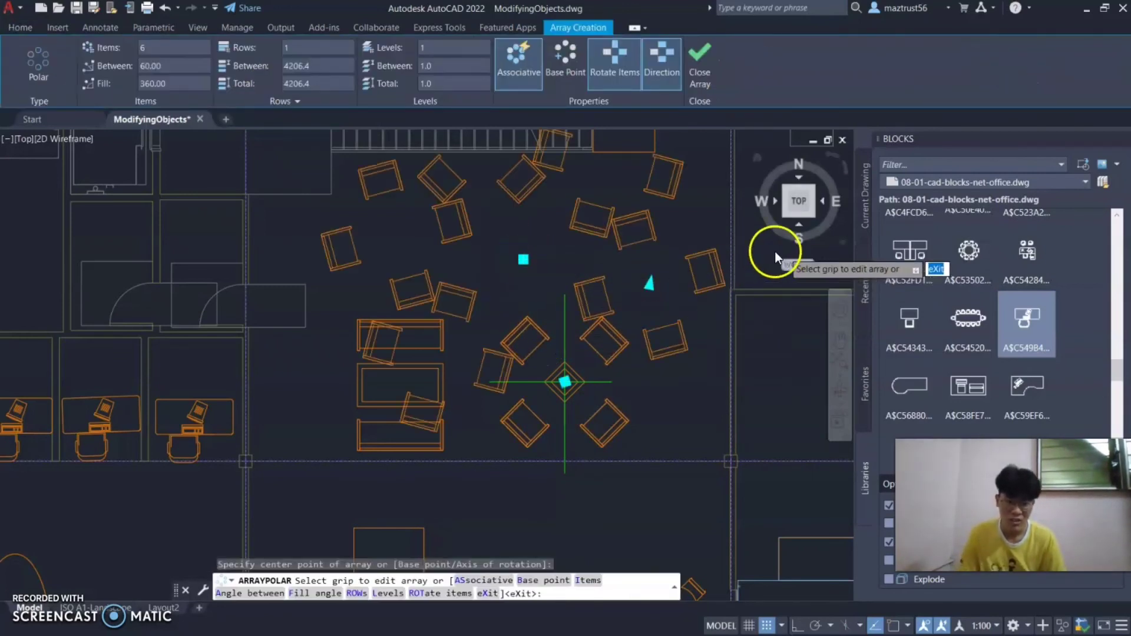
Step: Move the polar array of armchairs by its centre grip into the empty area west of the floor plan
{"action": "left_click", "coordinate": [833, 344]}
{"action": "left_click_drag", "start_coordinate": [544, 269], "coordinate": [521, 337]}
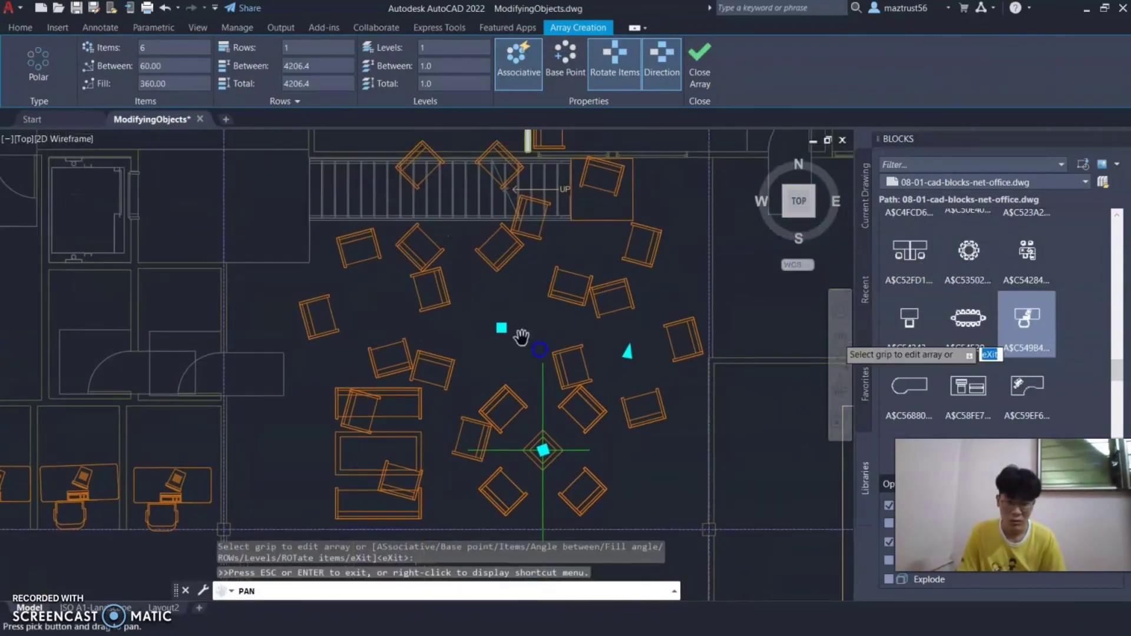
{"action": "scroll", "coordinate": [516, 325], "scroll_direction": "down", "scroll_amount": 2}
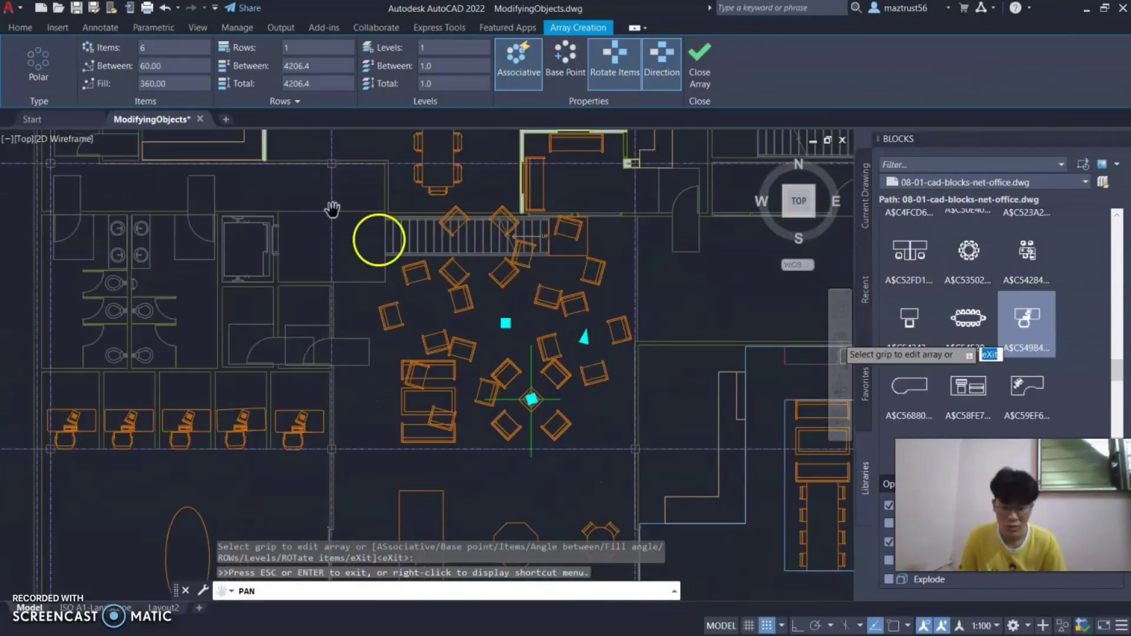
{"action": "left_click_drag", "start_coordinate": [470, 330], "coordinate": [454, 346]}
{"action": "key", "text": "Escape"}
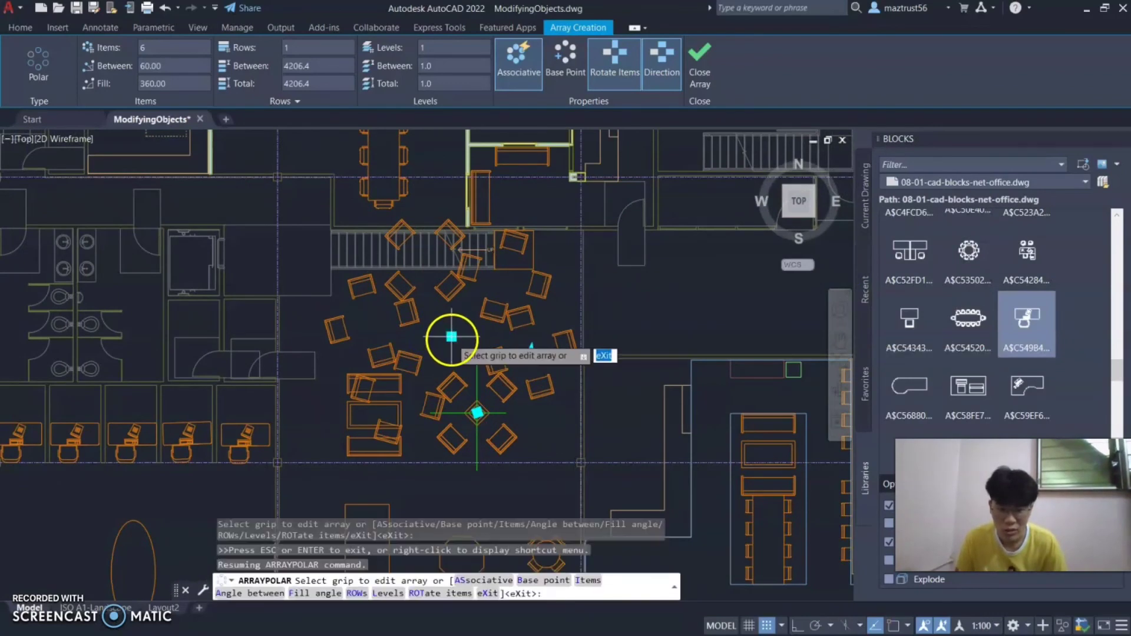
{"action": "left_click", "coordinate": [452, 337]}
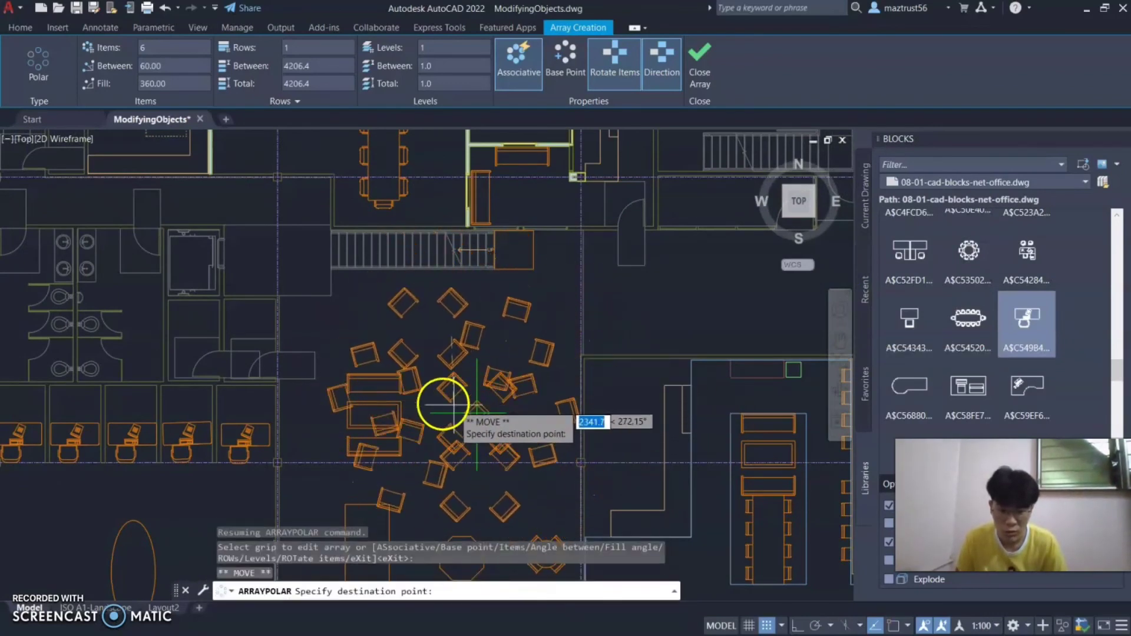
{"action": "scroll", "coordinate": [523, 315], "scroll_direction": "down", "scroll_amount": 5}
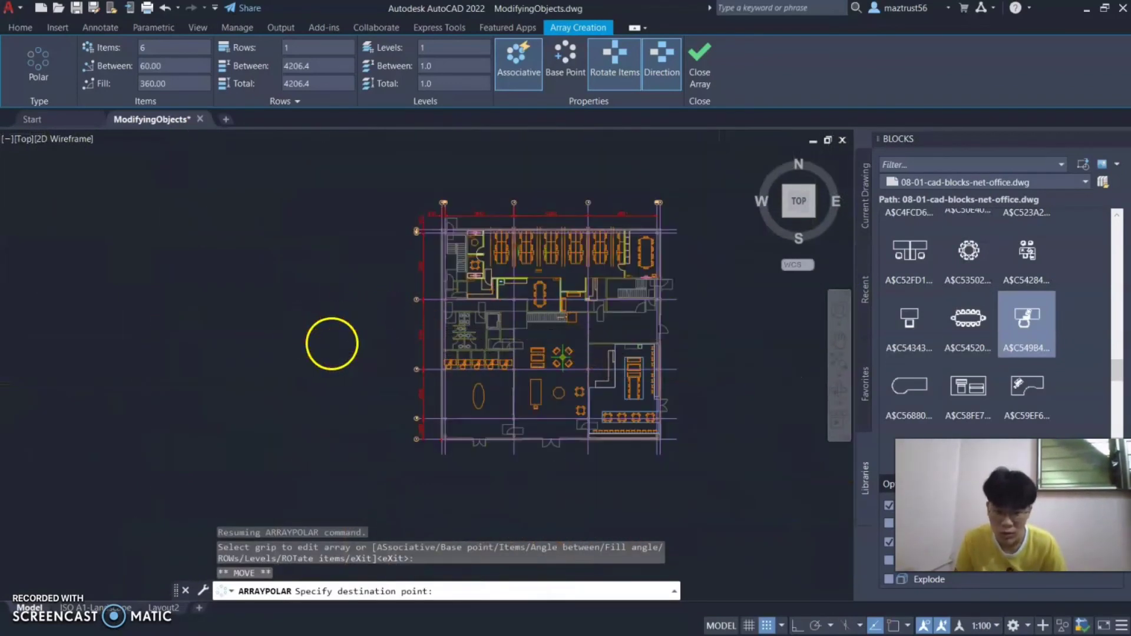
{"action": "left_click", "coordinate": [325, 338]}
Step: Enlarge the array's radius by eye to separate the chair groups, and set the angle between items to 59.85° by eye
{"action": "scroll", "coordinate": [326, 339], "scroll_direction": "up", "scroll_amount": 2}
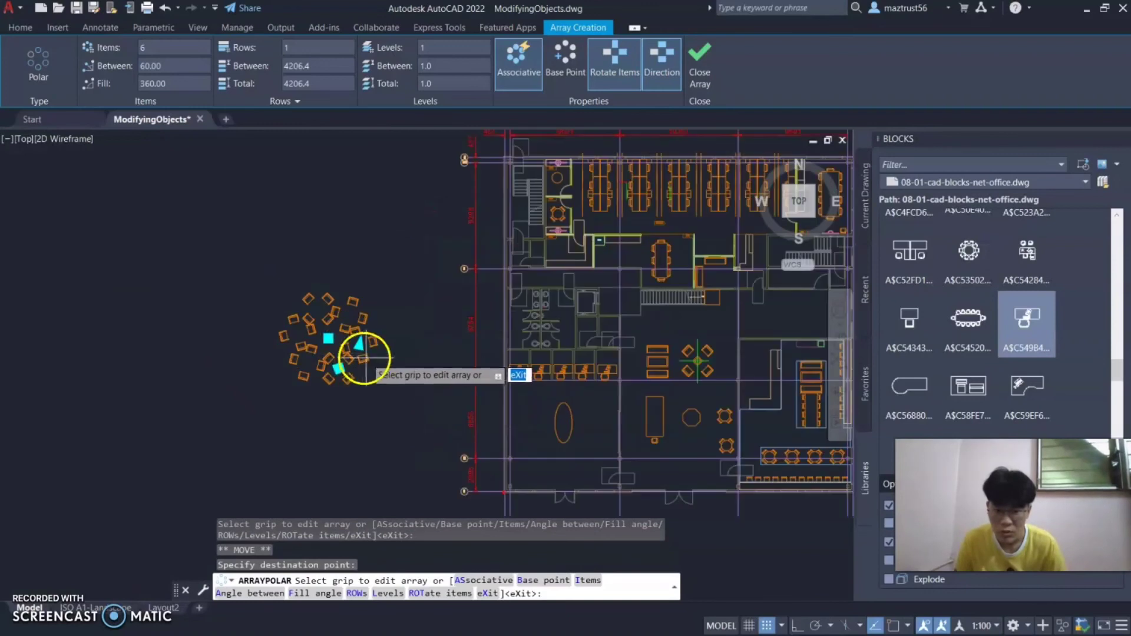
{"action": "scroll", "coordinate": [344, 376], "scroll_direction": "up", "scroll_amount": 2}
{"action": "left_click", "coordinate": [336, 371]}
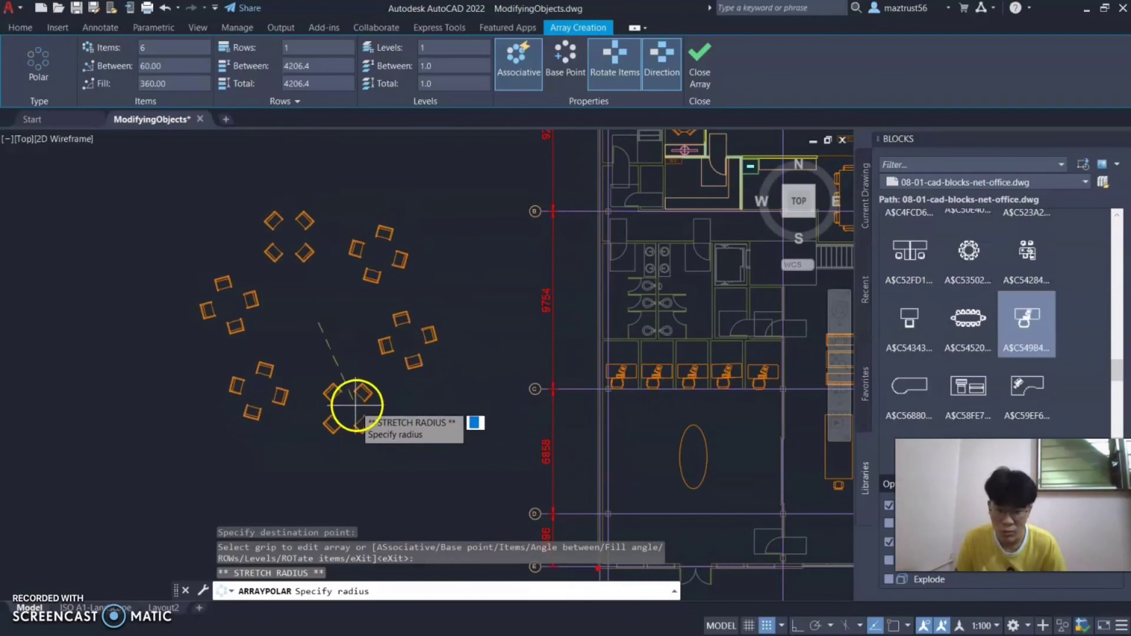
{"action": "left_click", "coordinate": [405, 413]}
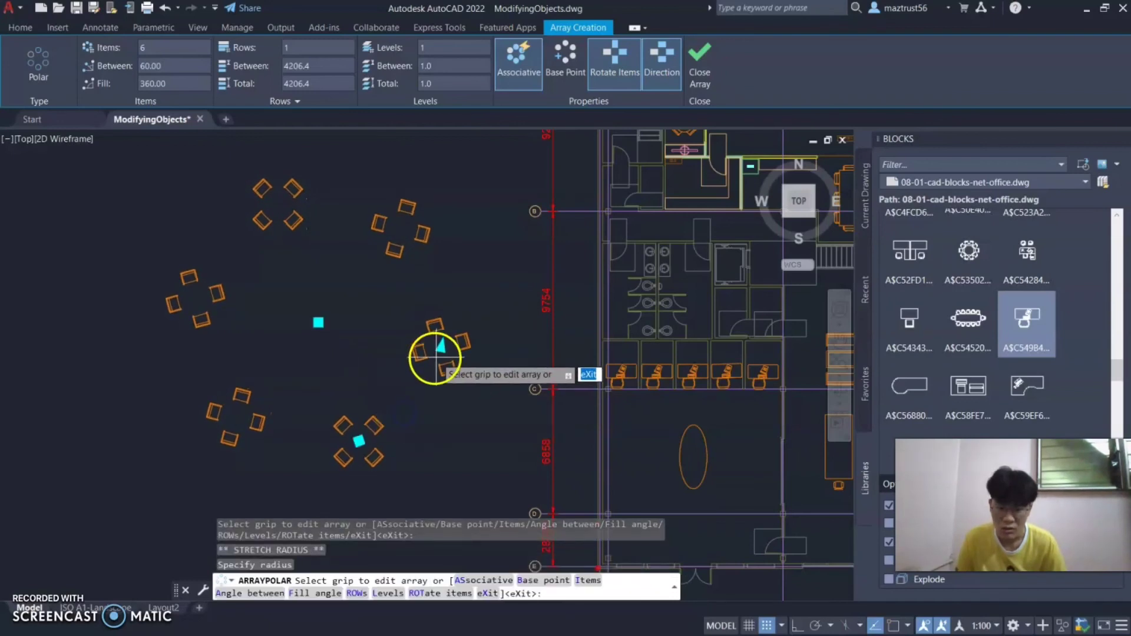
{"action": "left_click", "coordinate": [440, 347]}
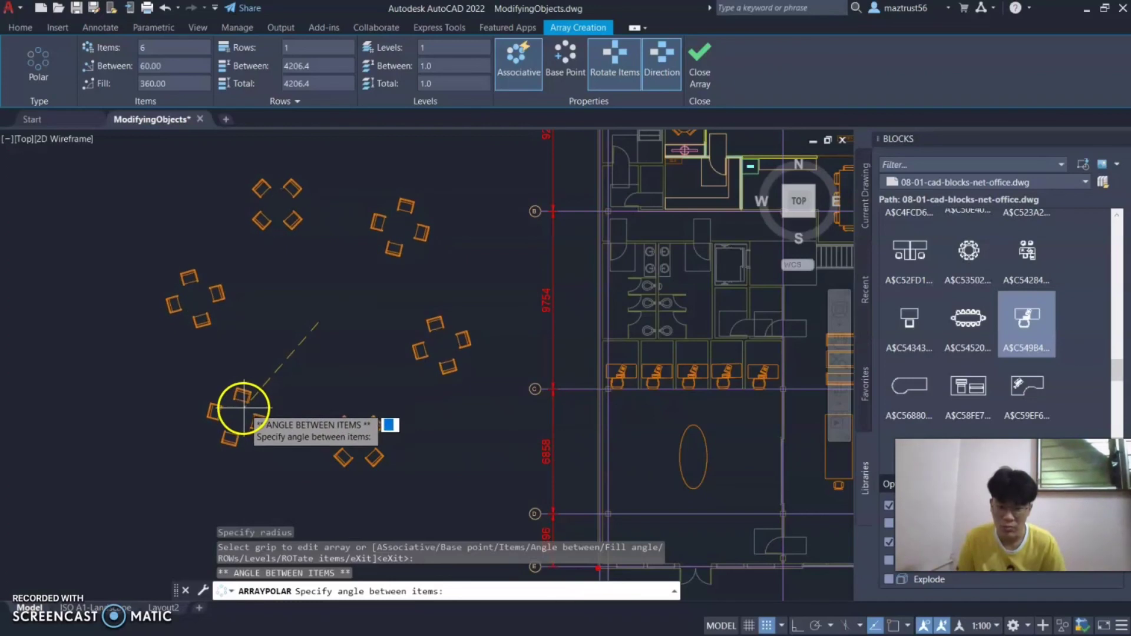
{"action": "left_click", "coordinate": [243, 407]}
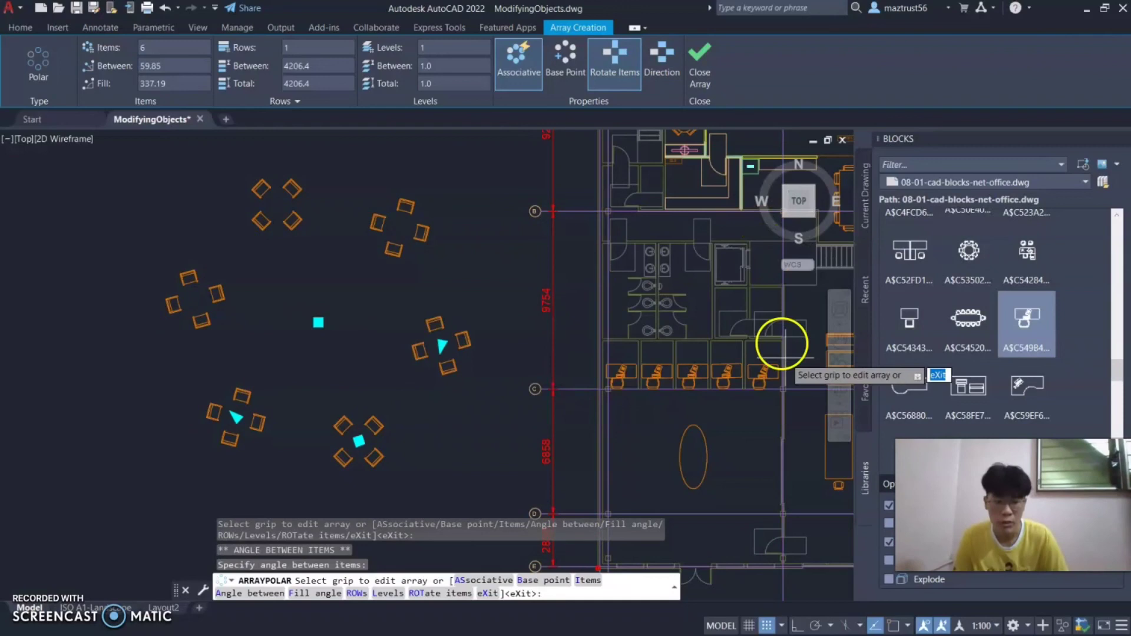
Step: Check the arrayed chair groups against the whole floor plan and finish the polar array
{"action": "left_click", "coordinate": [794, 200]}
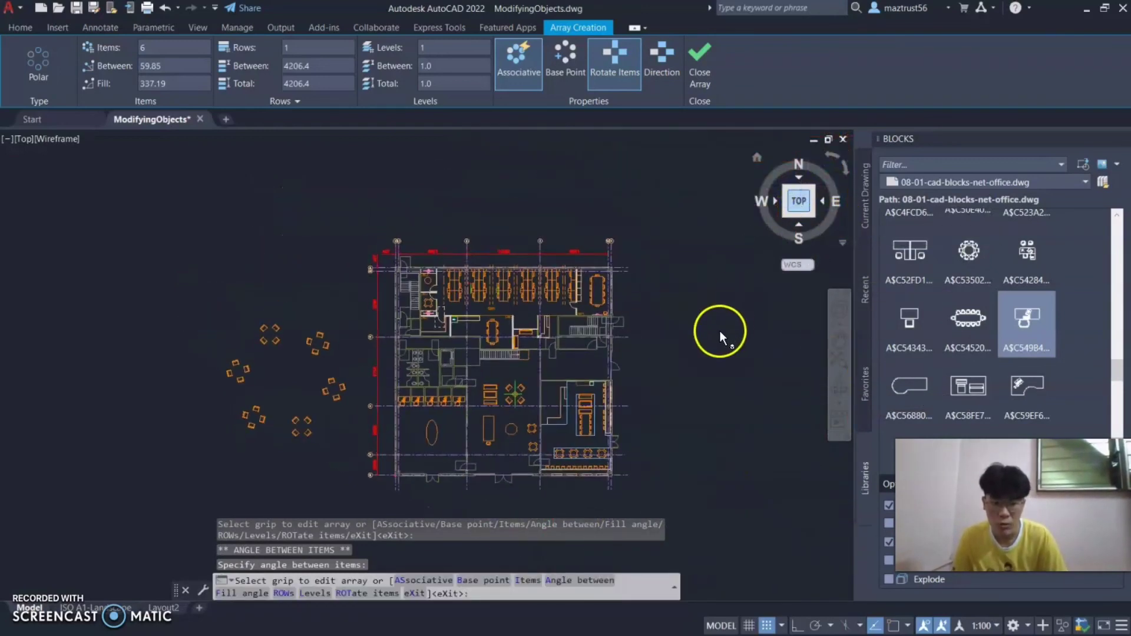
{"action": "scroll", "coordinate": [523, 384], "scroll_direction": "up", "scroll_amount": 5}
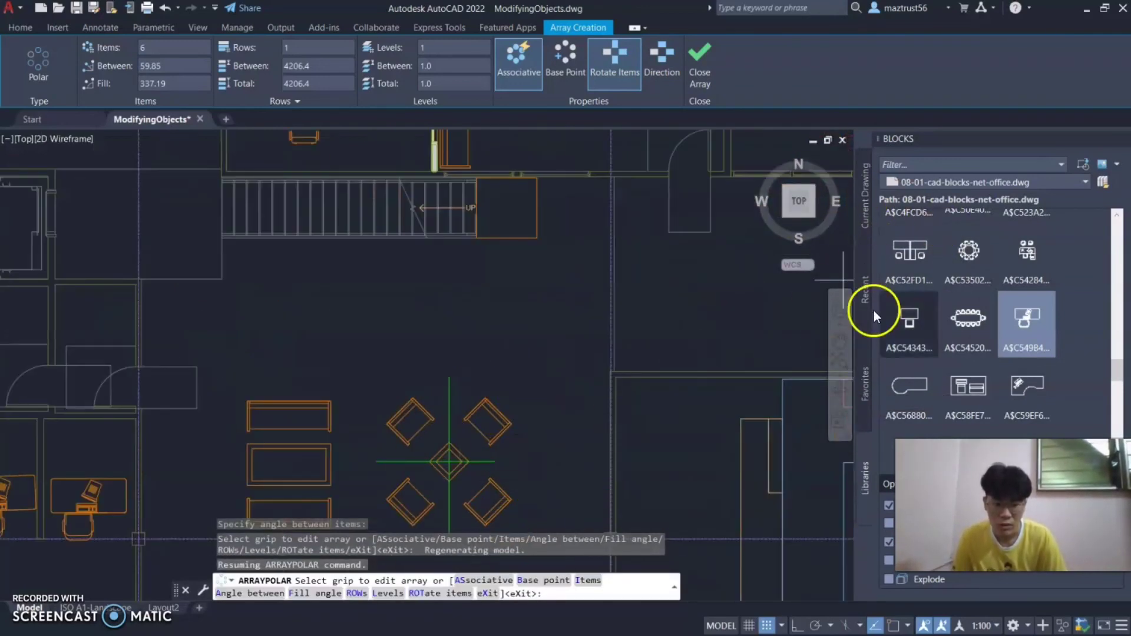
{"action": "left_click", "coordinate": [840, 340]}
{"action": "left_click_drag", "start_coordinate": [444, 375], "coordinate": [515, 318]}
{"action": "scroll", "coordinate": [527, 383], "scroll_direction": "down", "scroll_amount": 2}
{"action": "left_click", "coordinate": [842, 355]}
{"action": "scroll", "coordinate": [443, 332], "scroll_direction": "down", "scroll_amount": 2}
{"action": "left_click_drag", "start_coordinate": [530, 364], "coordinate": [587, 401]}
{"action": "mouse_move", "coordinate": [394, 405]}
{"action": "left_mouse_down"}
{"action": "mouse_move", "coordinate": [639, 361]}
{"action": "mouse_move", "coordinate": [651, 393]}
{"action": "left_mouse_up"}
{"action": "key", "text": "Escape"}
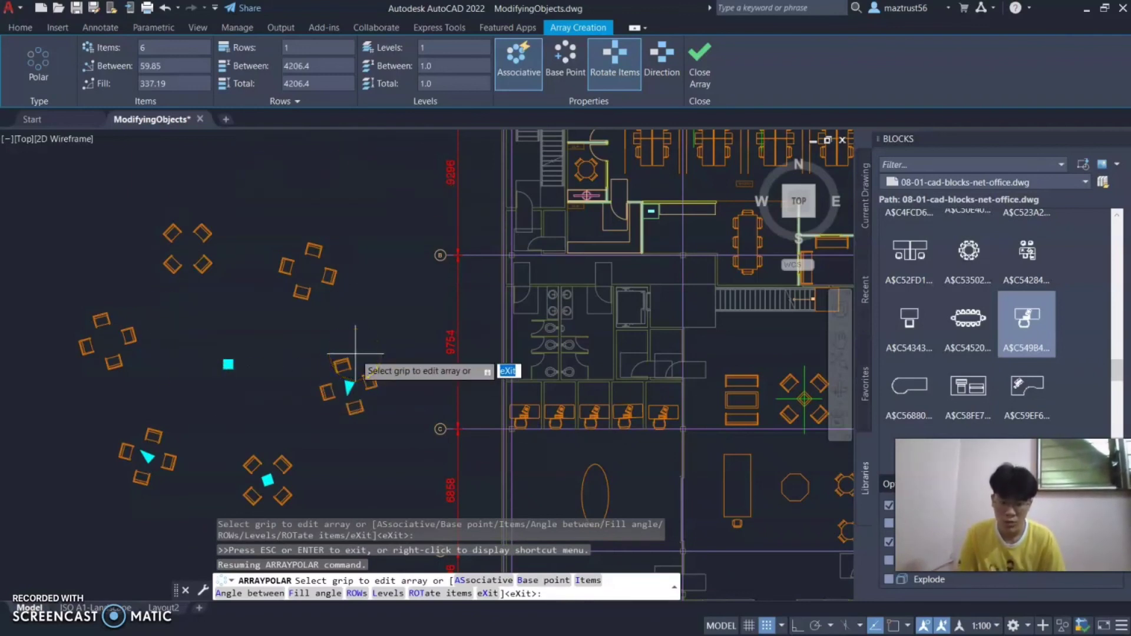
{"action": "key", "text": "Escape"}
Step: Start a Path Array of the two sofas and the rectangular table between them beside the diamond table
{"action": "left_click", "coordinate": [836, 344]}
{"action": "left_click_drag", "start_coordinate": [778, 373], "coordinate": [410, 367]}
{"action": "left_click_drag", "start_coordinate": [410, 298], "coordinate": [492, 358]}
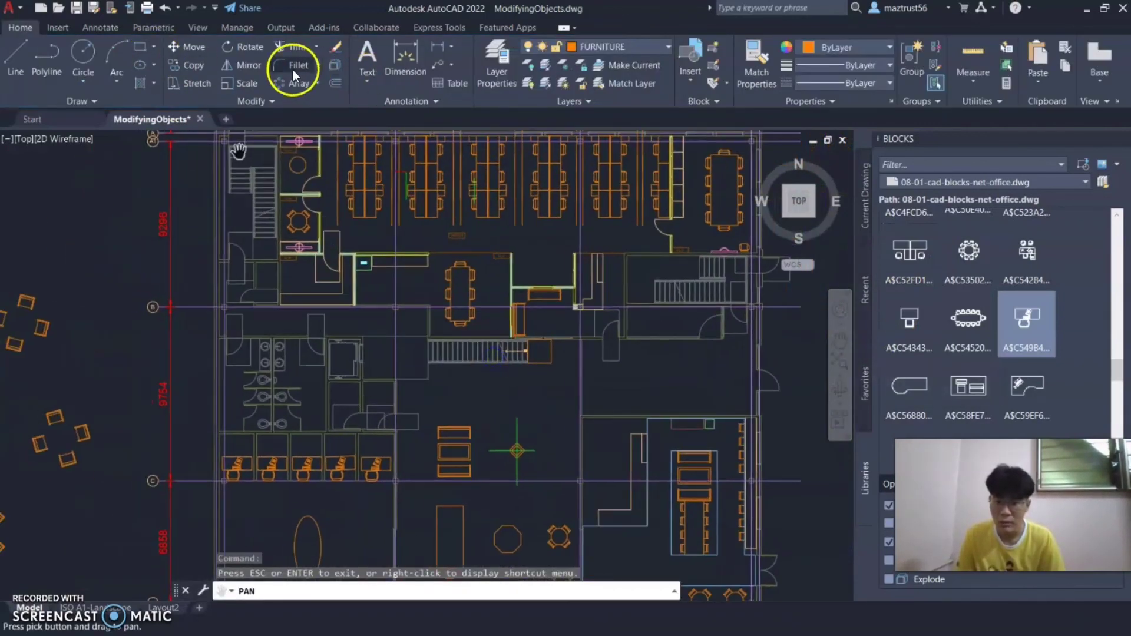
{"action": "left_click", "coordinate": [309, 81]}
{"action": "left_click", "coordinate": [318, 81]}
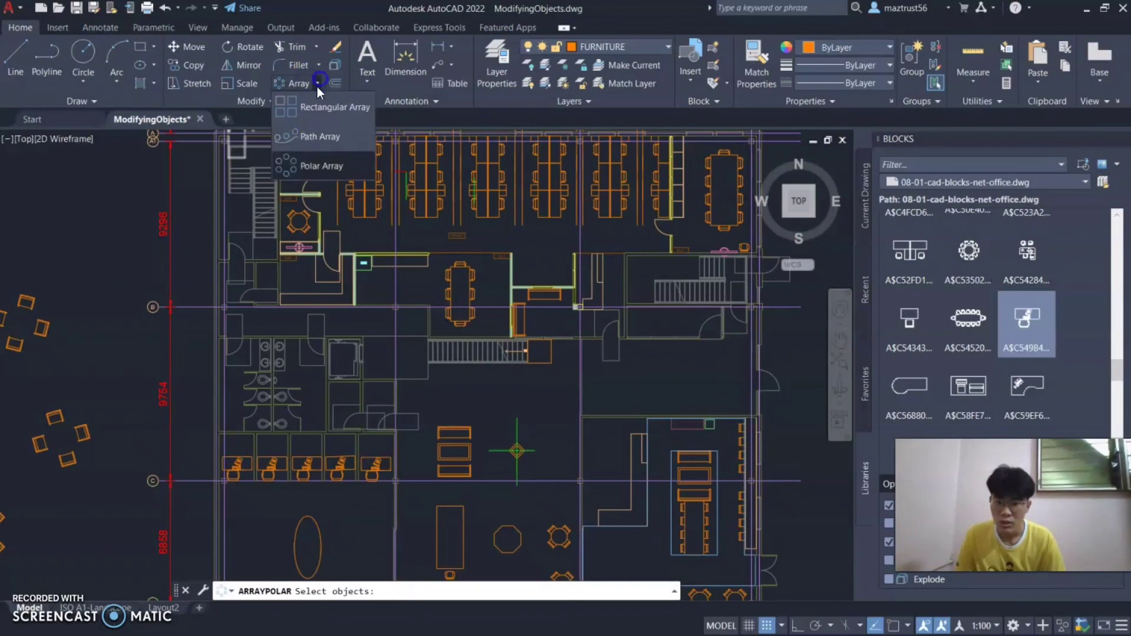
{"action": "left_click", "coordinate": [318, 136]}
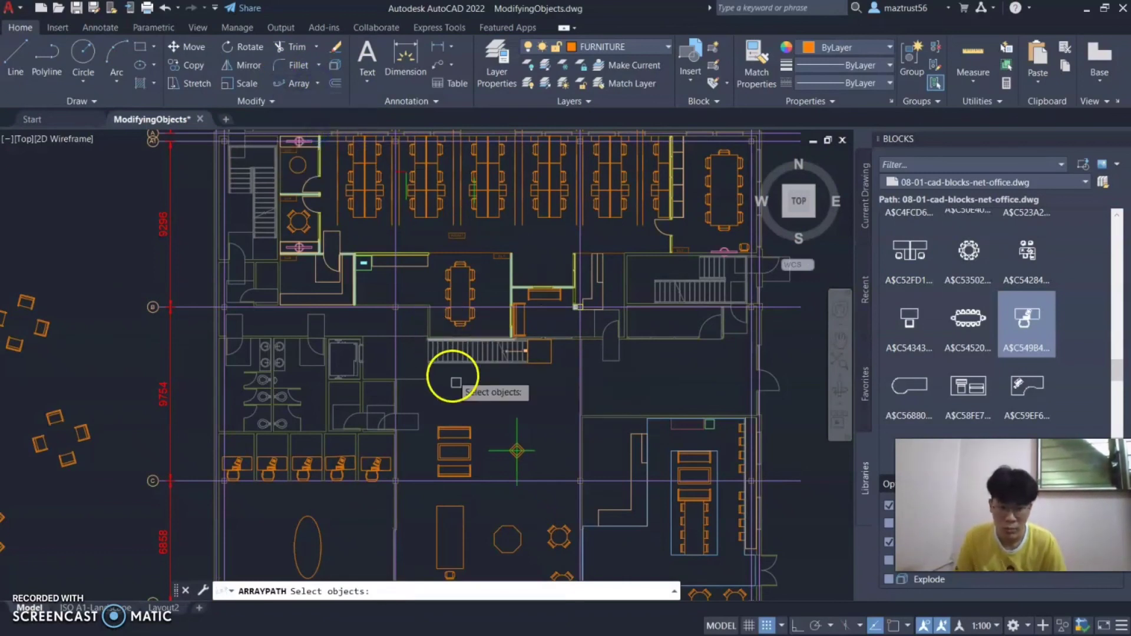
{"action": "scroll", "coordinate": [466, 407], "scroll_direction": "down", "scroll_amount": 2}
{"action": "scroll", "coordinate": [453, 453], "scroll_direction": "up", "scroll_amount": 4}
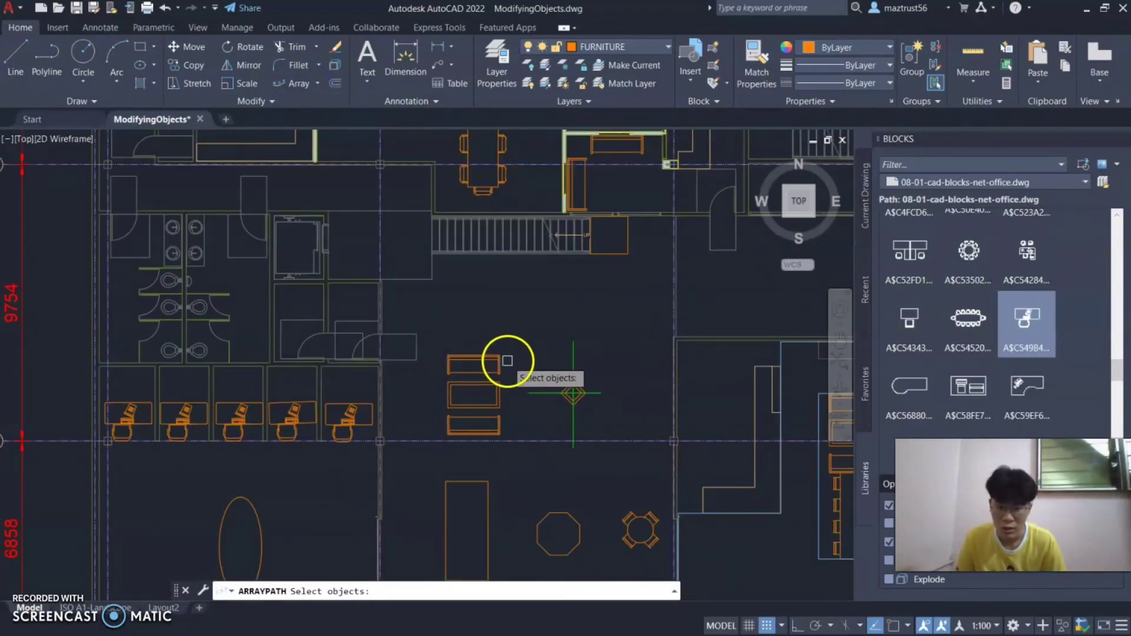
{"action": "scroll", "coordinate": [507, 360], "scroll_direction": "up", "scroll_amount": 2}
{"action": "left_click", "coordinate": [491, 378]}
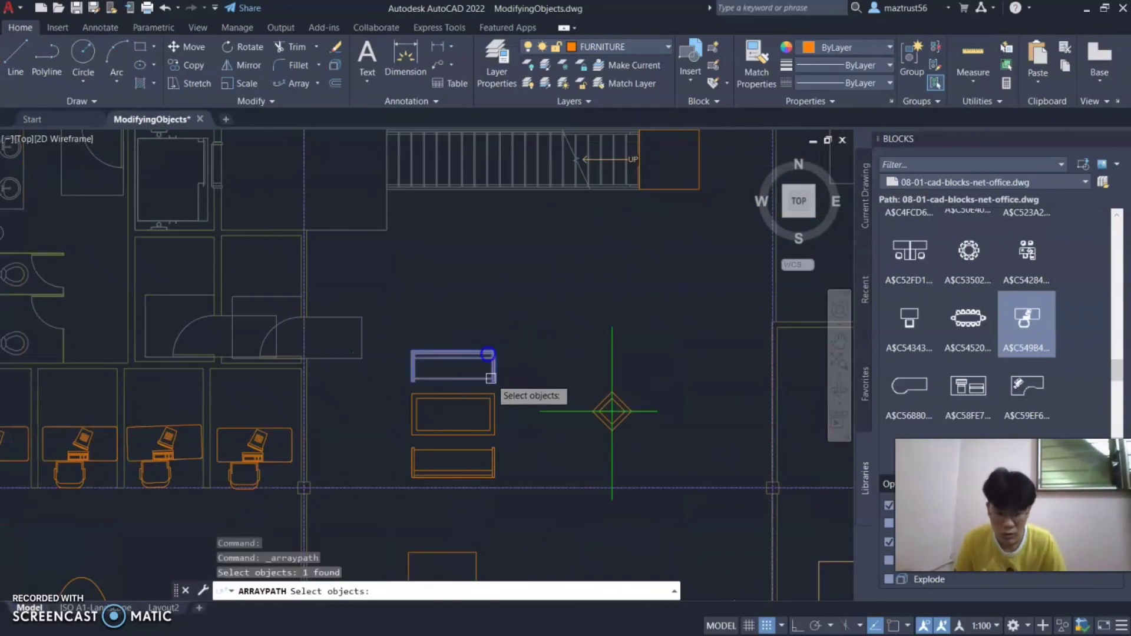
{"action": "left_click", "coordinate": [486, 400]}
{"action": "left_click", "coordinate": [480, 461]}
{"action": "left_click", "coordinate": [488, 470]}
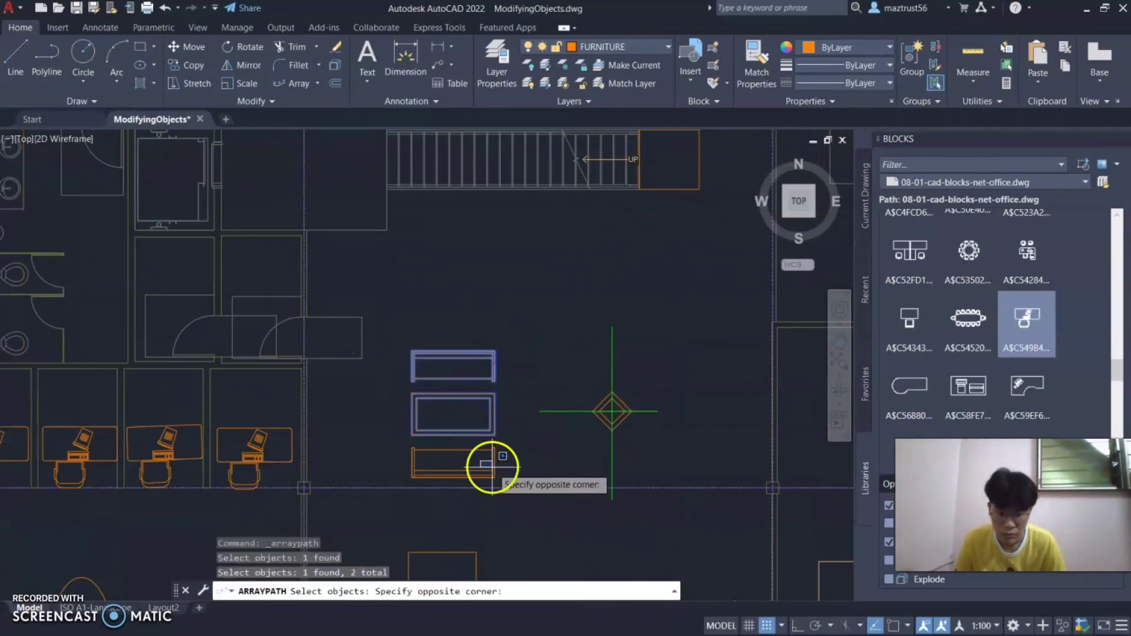
{"action": "left_click", "coordinate": [497, 465]}
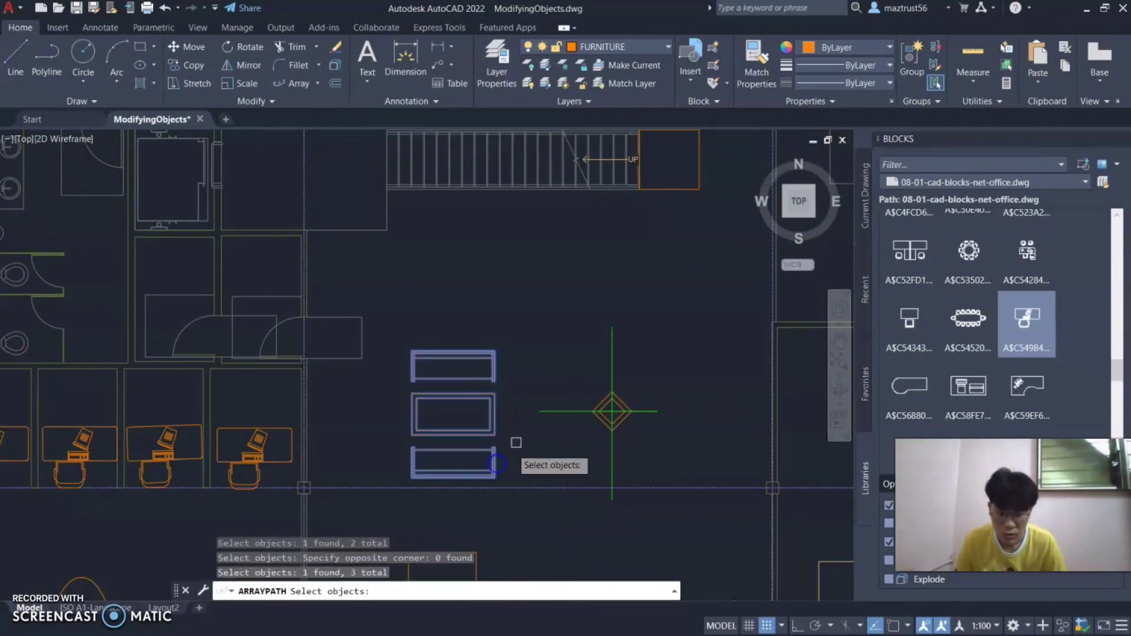
{"action": "right_click", "coordinate": [480, 389]}
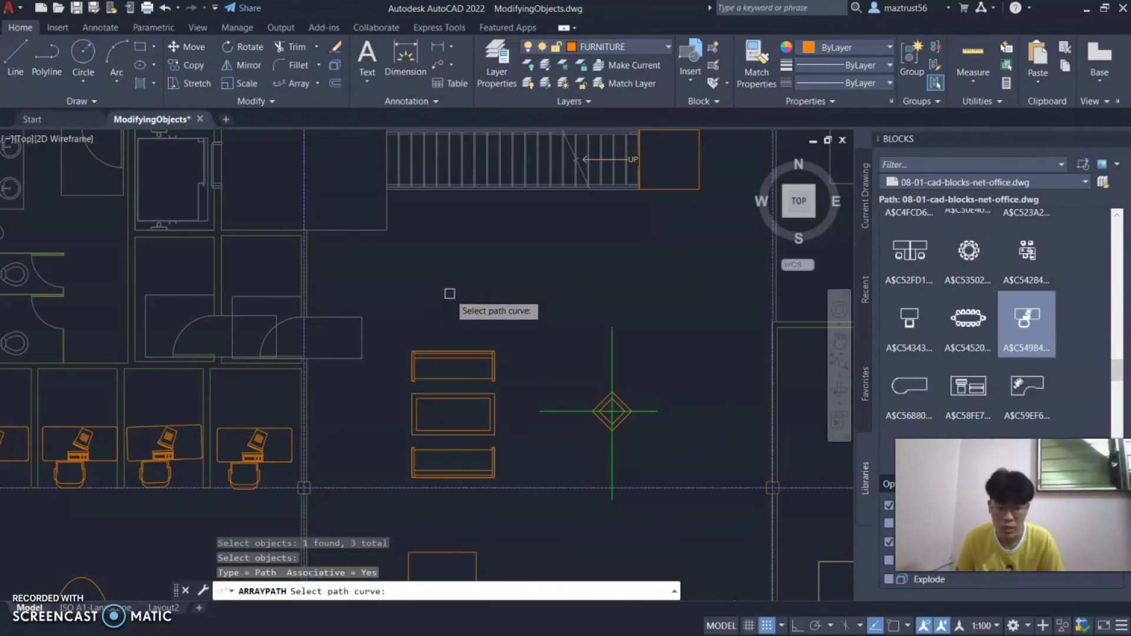
{"action": "mouse_move", "coordinate": [412, 260]}
{"action": "left_mouse_down"}
{"action": "mouse_move", "coordinate": [523, 253]}
{"action": "mouse_move", "coordinate": [628, 289]}
{"action": "left_mouse_up"}
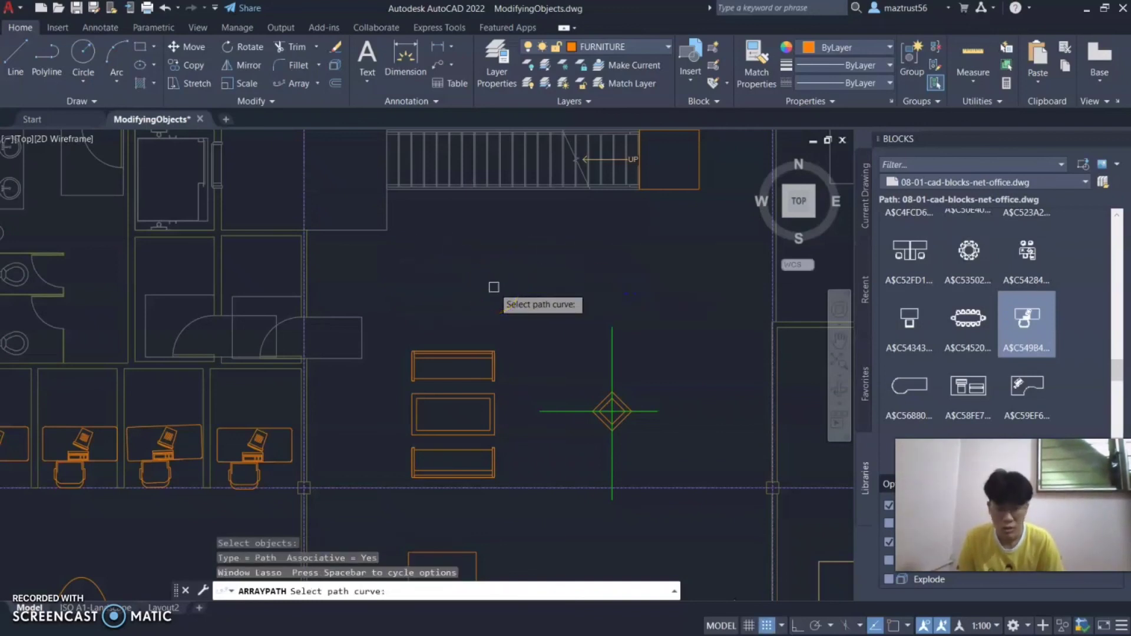
{"action": "scroll", "coordinate": [495, 295], "scroll_direction": "down", "scroll_amount": 6}
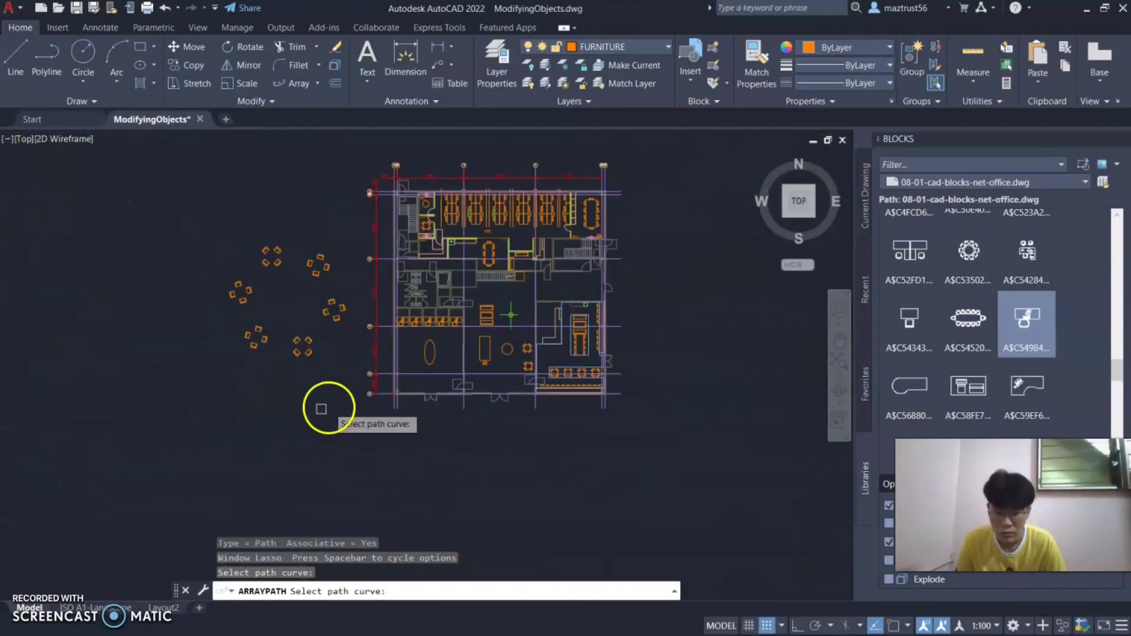
{"action": "scroll", "coordinate": [337, 400], "scroll_direction": "up", "scroll_amount": 5}
{"action": "left_click", "coordinate": [342, 398]}
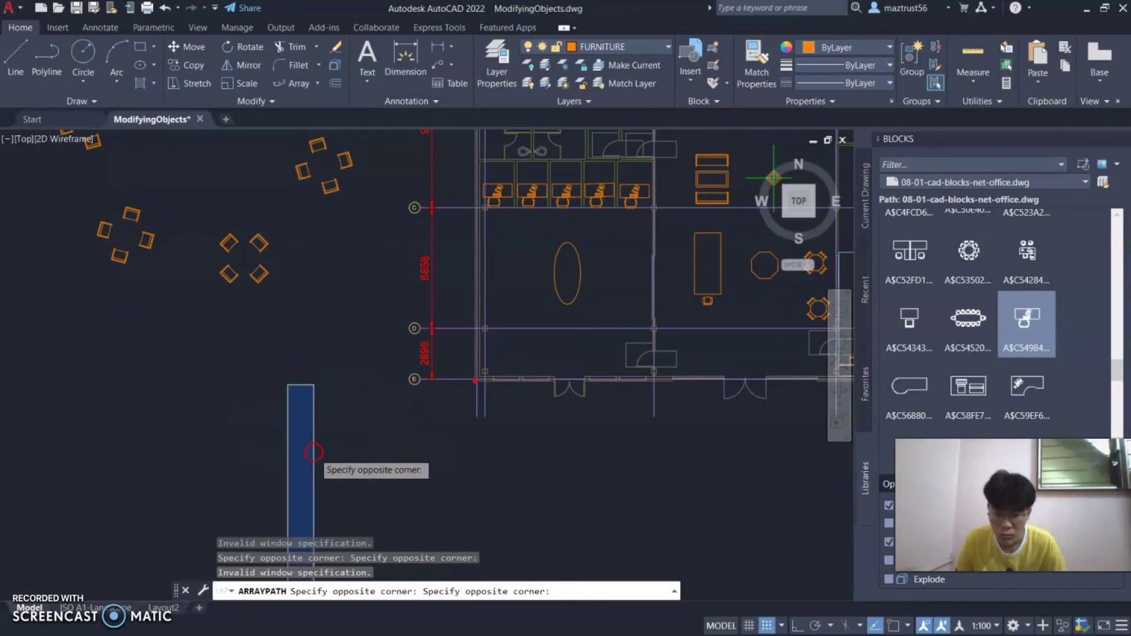
{"action": "key", "text": "Escape"}
{"action": "scroll", "coordinate": [291, 472], "scroll_direction": "down", "scroll_amount": 6}
{"action": "scroll", "coordinate": [364, 477], "scroll_direction": "up", "scroll_amount": 4}
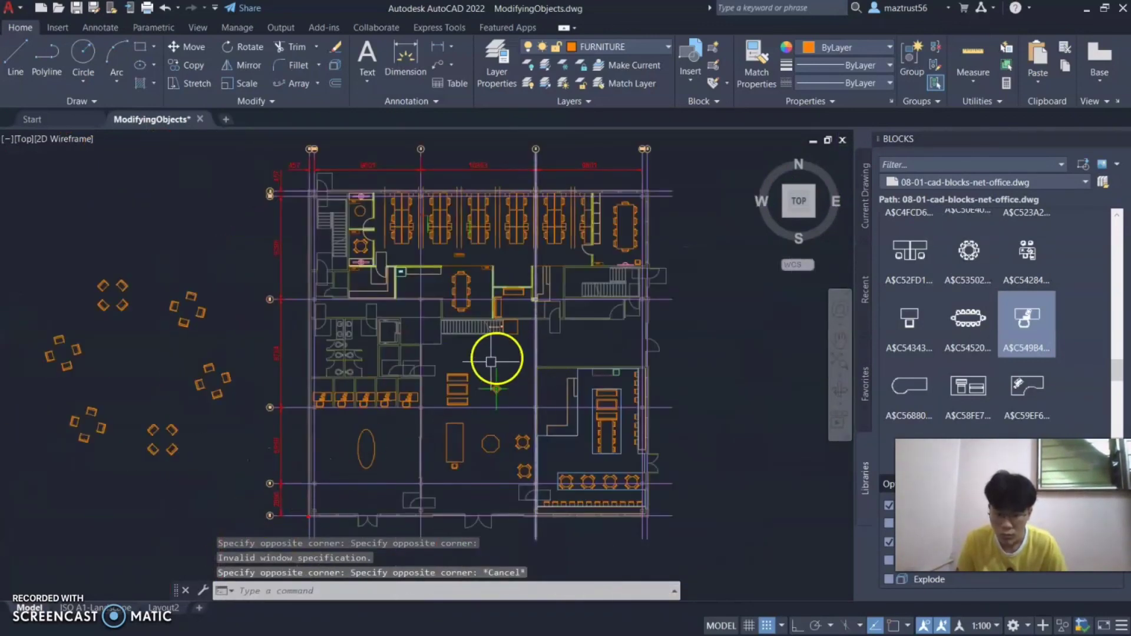
{"action": "key", "text": "Escape"}
{"action": "key", "text": "Escape"}
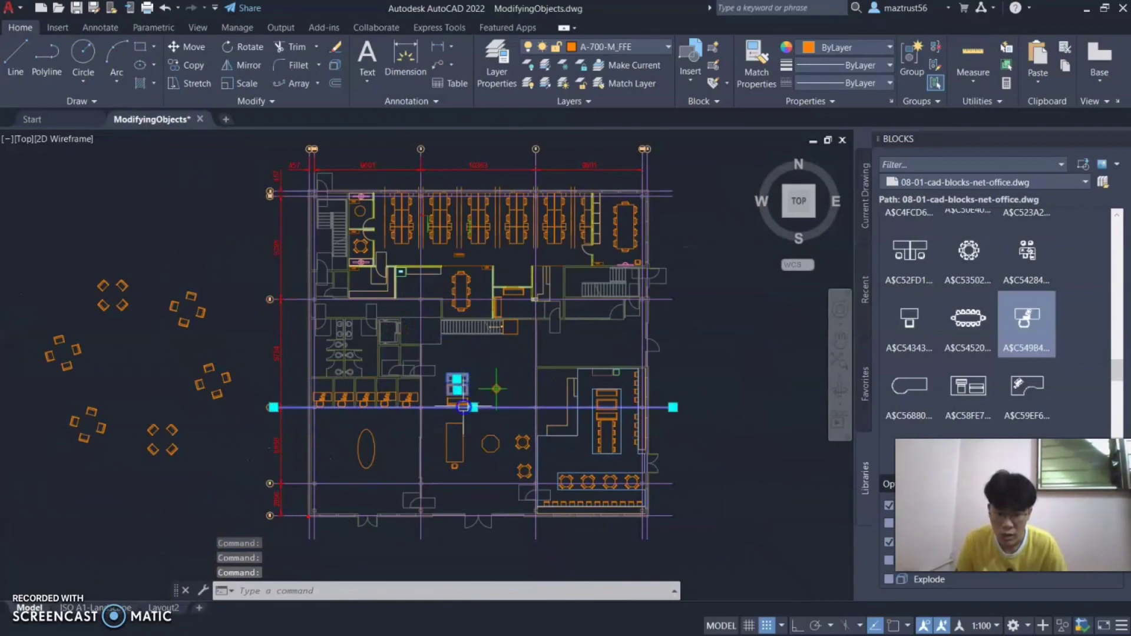
Step: Start a Path Array of the two sofas and the rectangular table between them beside the diamond table
{"action": "scroll", "coordinate": [460, 398], "scroll_direction": "up", "scroll_amount": 4}
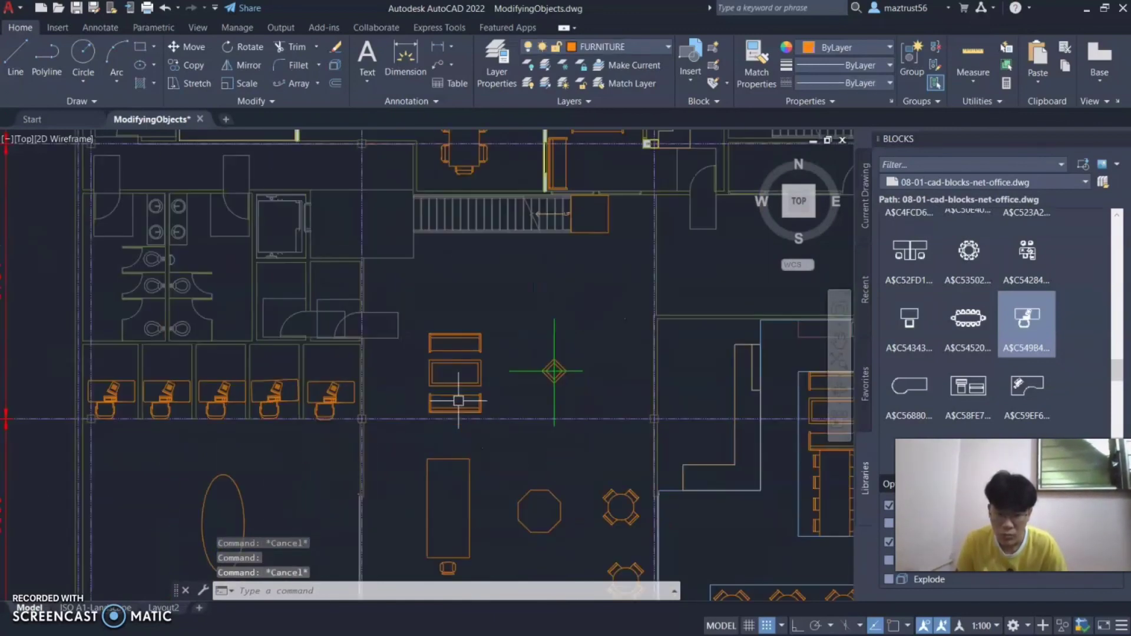
{"action": "left_click", "coordinate": [311, 83]}
{"action": "left_click", "coordinate": [311, 80]}
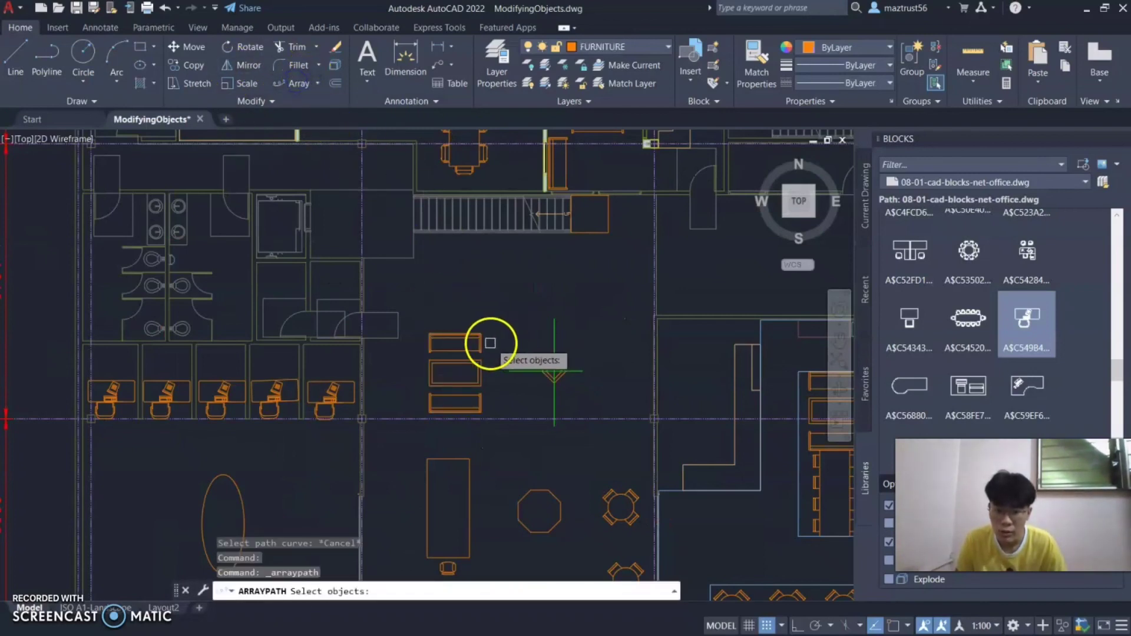
{"action": "left_click", "coordinate": [477, 343]}
{"action": "left_click", "coordinate": [472, 370]}
{"action": "left_click", "coordinate": [472, 392]}
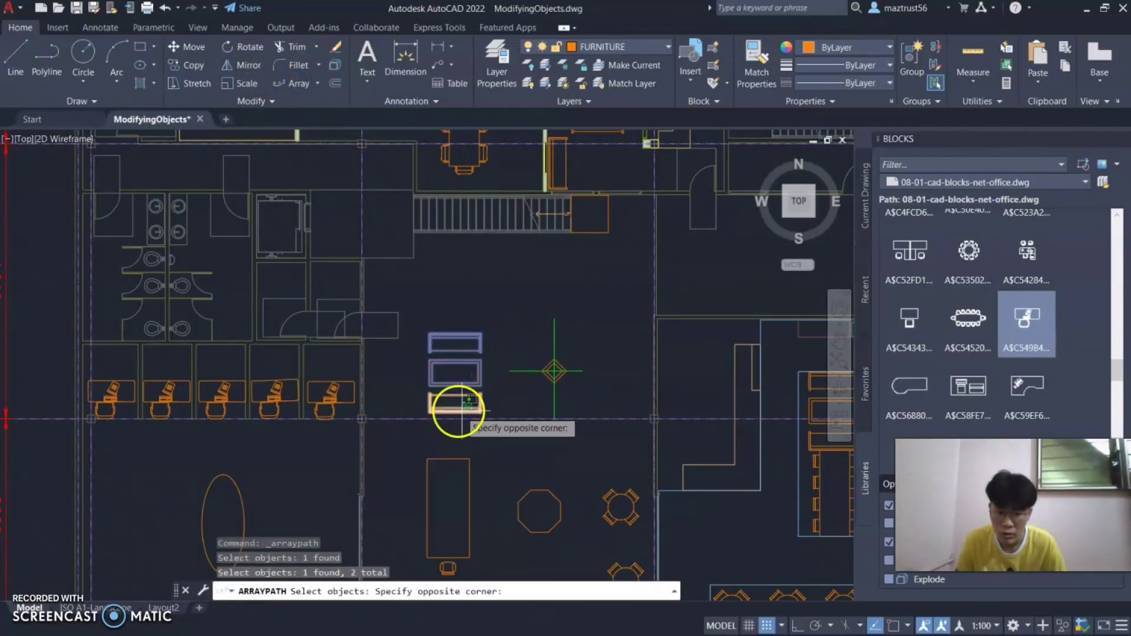
{"action": "left_click", "coordinate": [478, 409]}
{"action": "left_click", "coordinate": [480, 409]}
{"action": "key", "text": "Return"}
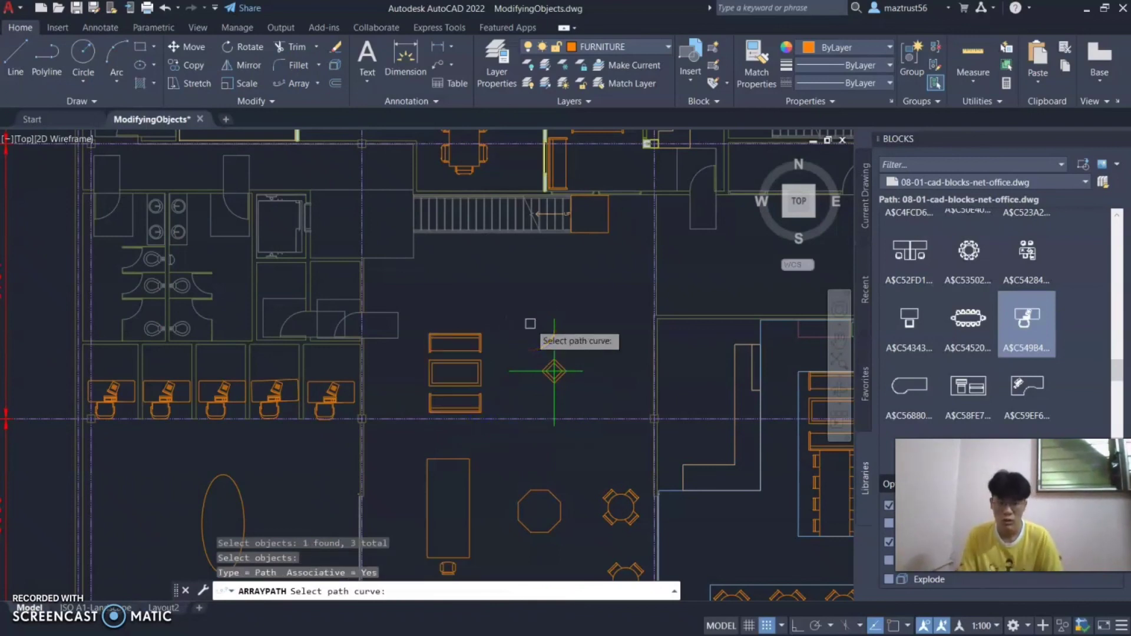
Step: Use the vertical grid line at the east end of the floor plan as the array's path curve
{"action": "scroll", "coordinate": [537, 321], "scroll_direction": "down", "scroll_amount": 10}
{"action": "scroll", "coordinate": [654, 304], "scroll_direction": "up", "scroll_amount": 4}
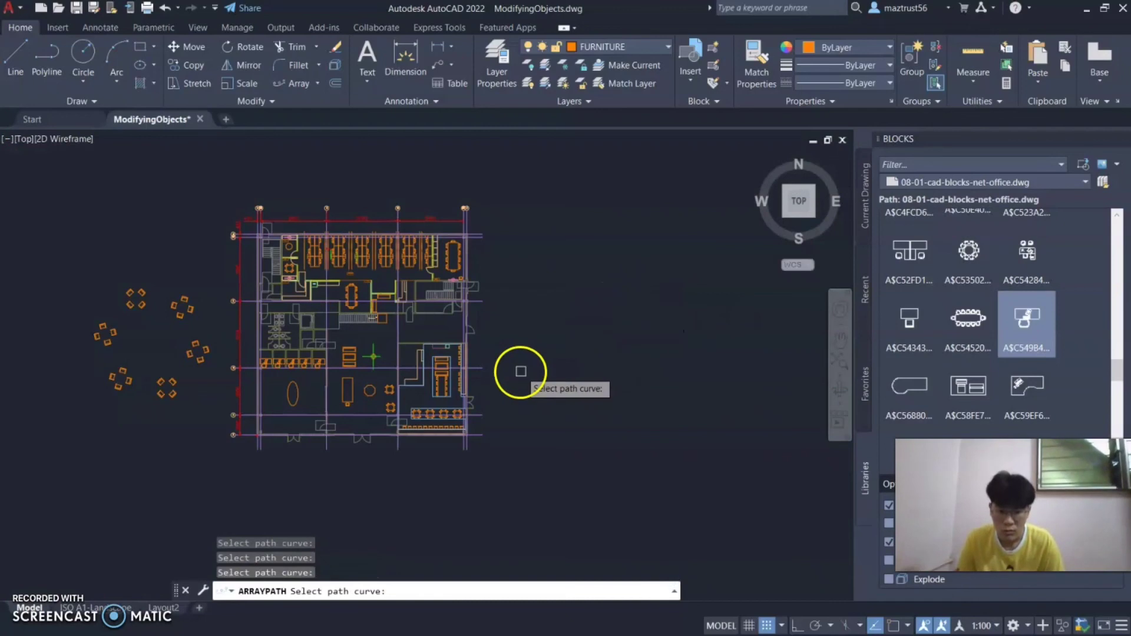
{"action": "left_click", "coordinate": [685, 484]}
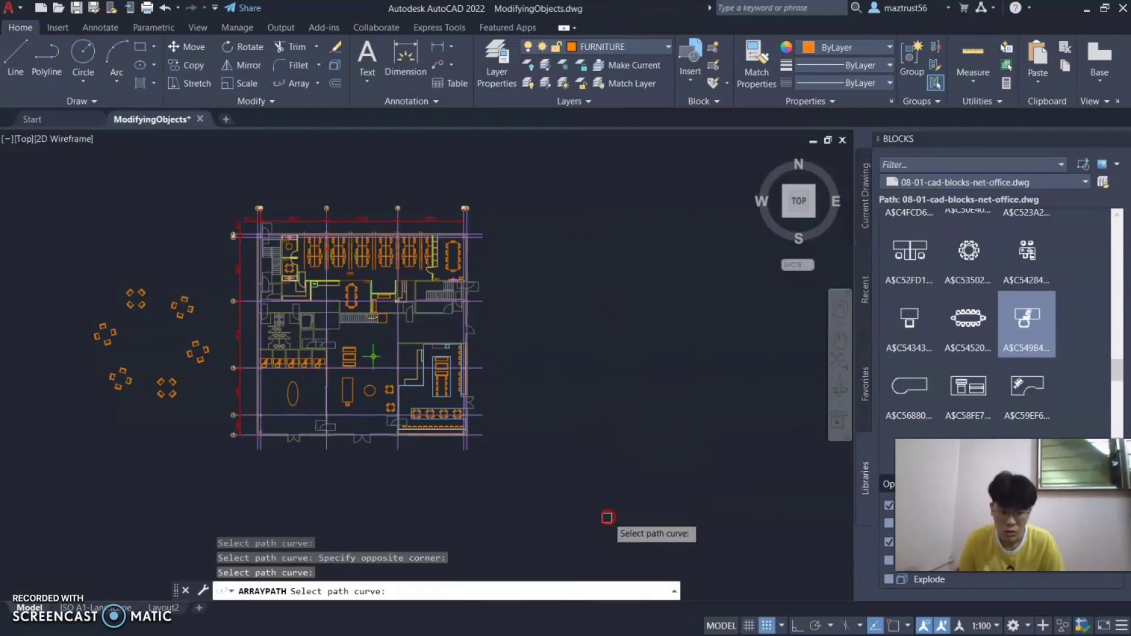
{"action": "key", "text": "Return"}
{"action": "key", "text": "Return"}
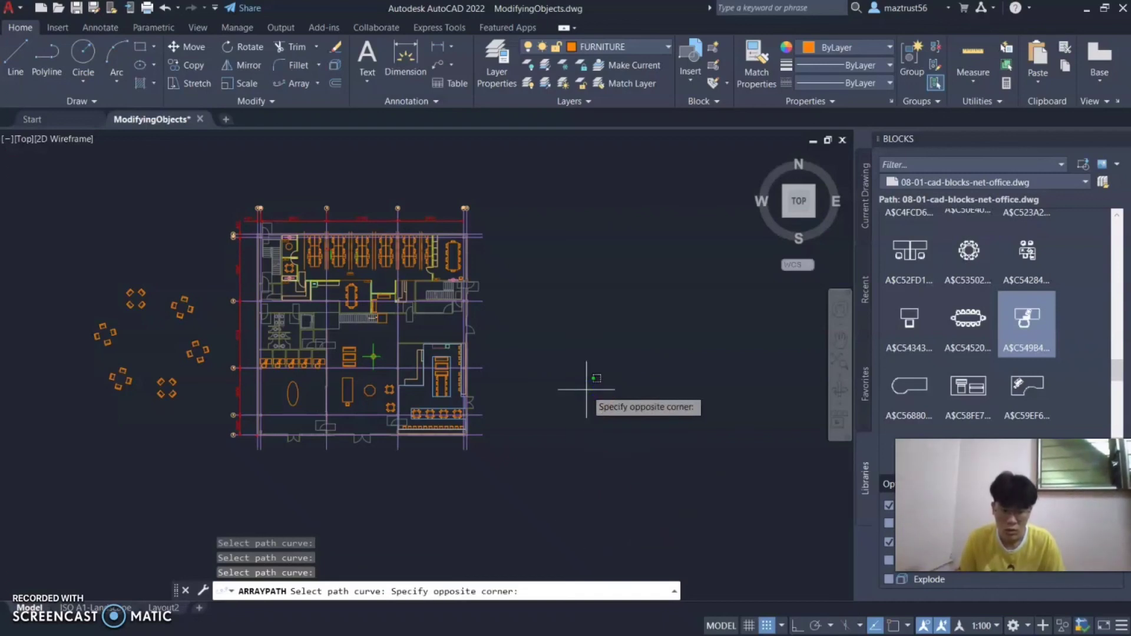
{"action": "left_click", "coordinate": [425, 502]}
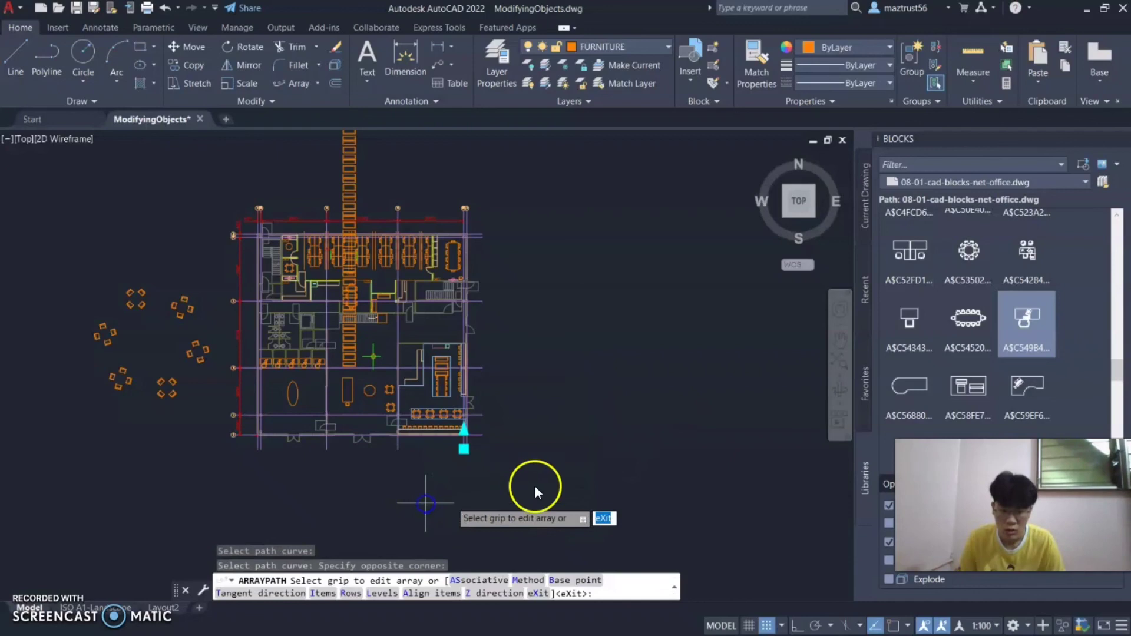
{"action": "scroll", "coordinate": [334, 170], "scroll_direction": "up", "scroll_amount": 2}
{"action": "scroll", "coordinate": [364, 230], "scroll_direction": "up", "scroll_amount": 4}
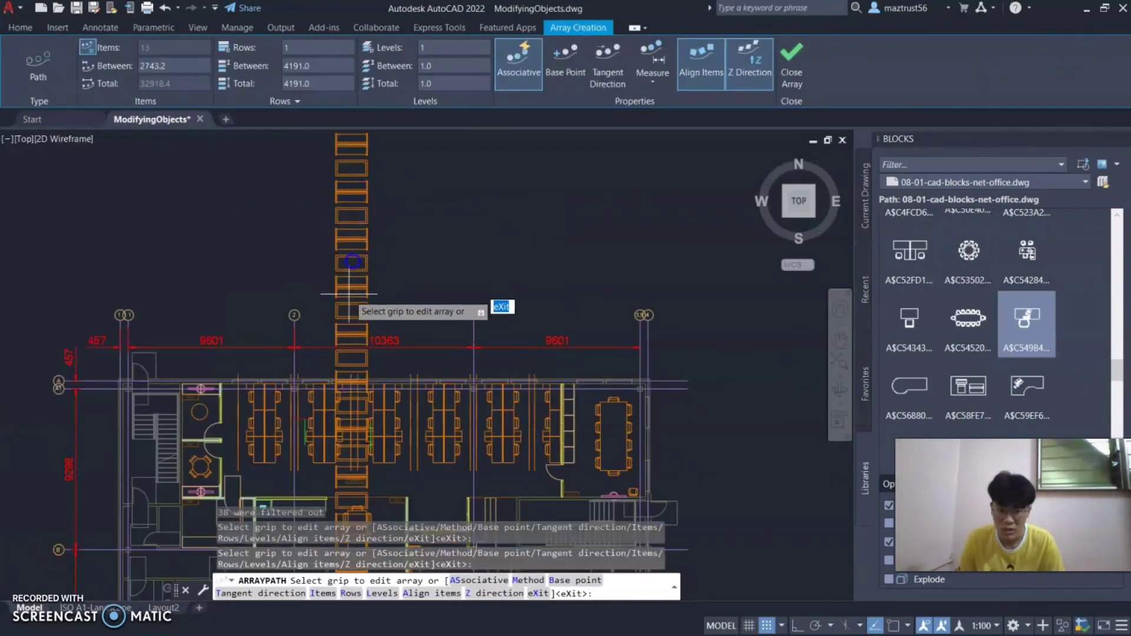
{"action": "scroll", "coordinate": [361, 479], "scroll_direction": "up", "scroll_amount": 5}
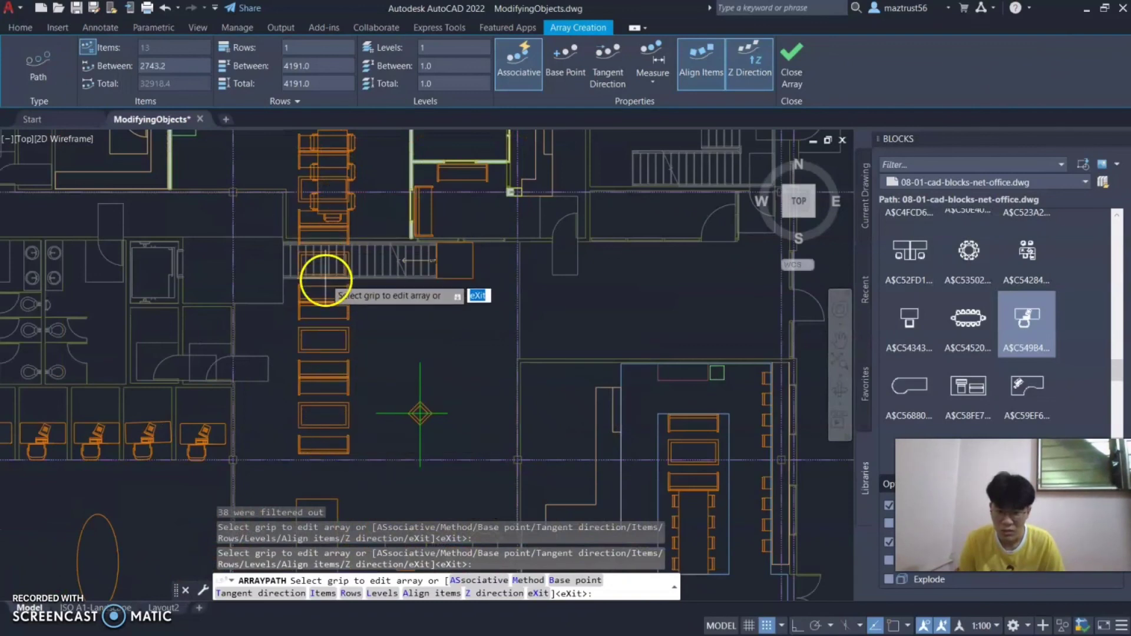
{"action": "left_click", "coordinate": [330, 294]}
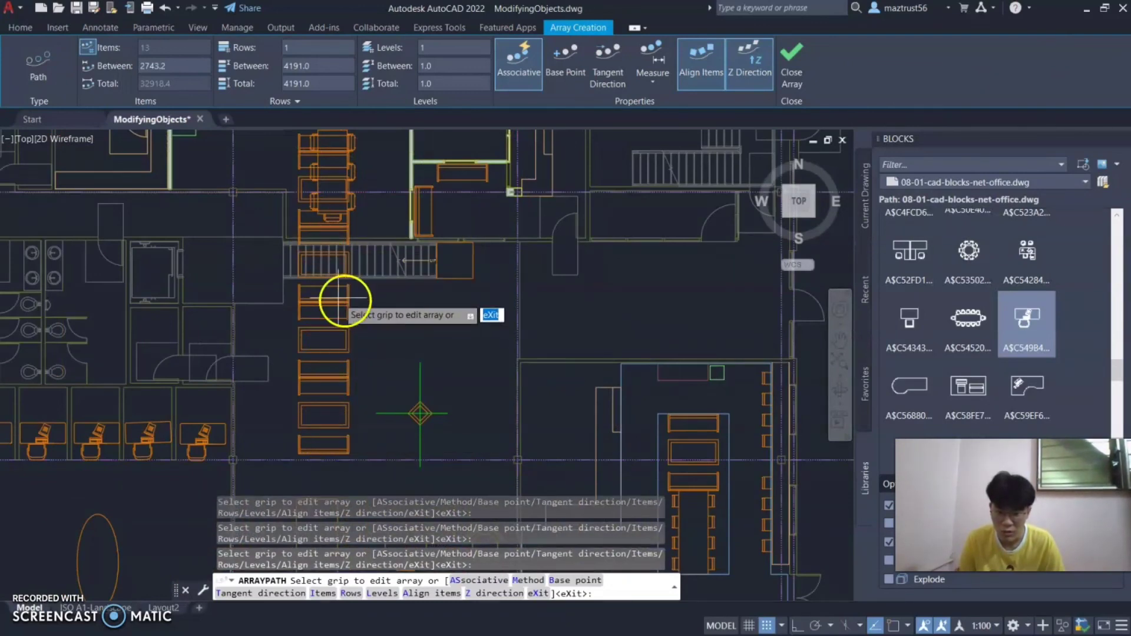
{"action": "scroll", "coordinate": [339, 299], "scroll_direction": "down", "scroll_amount": 8}
{"action": "scroll", "coordinate": [308, 147], "scroll_direction": "up", "scroll_amount": 3}
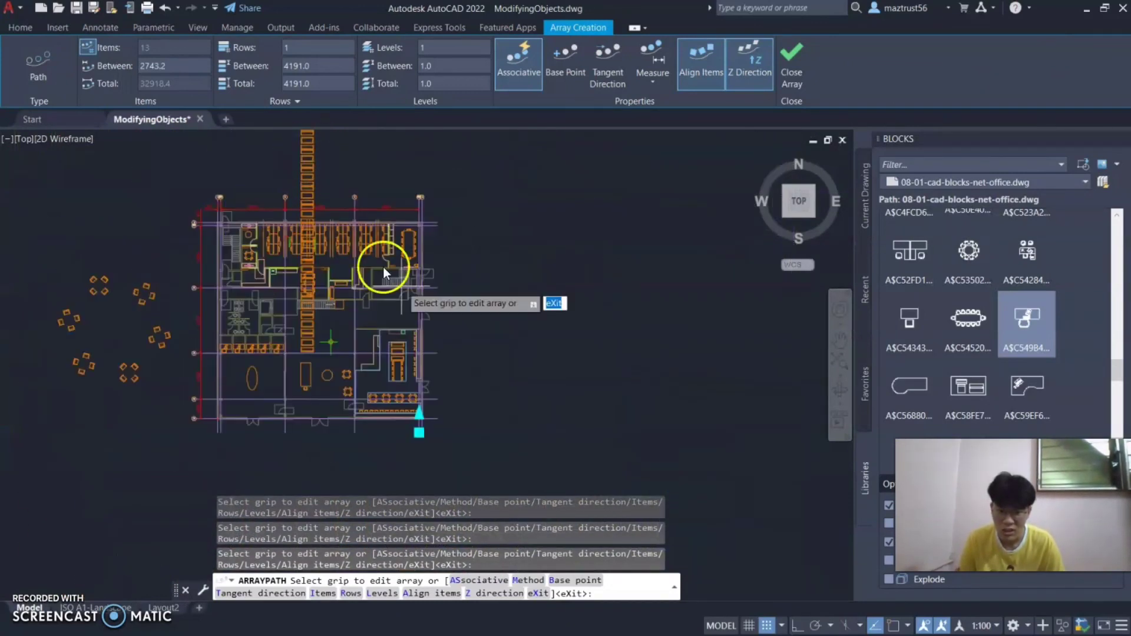
{"action": "left_click", "coordinate": [419, 431]}
{"action": "scroll", "coordinate": [566, 431], "scroll_direction": "up", "scroll_amount": 2}
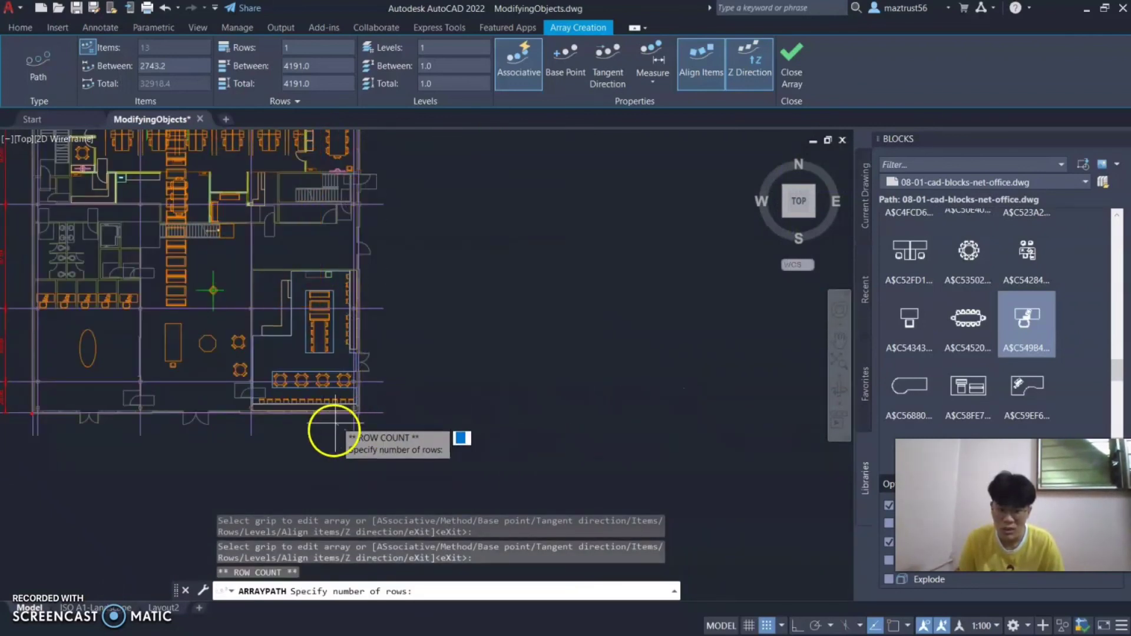
{"action": "key", "text": "Escape"}
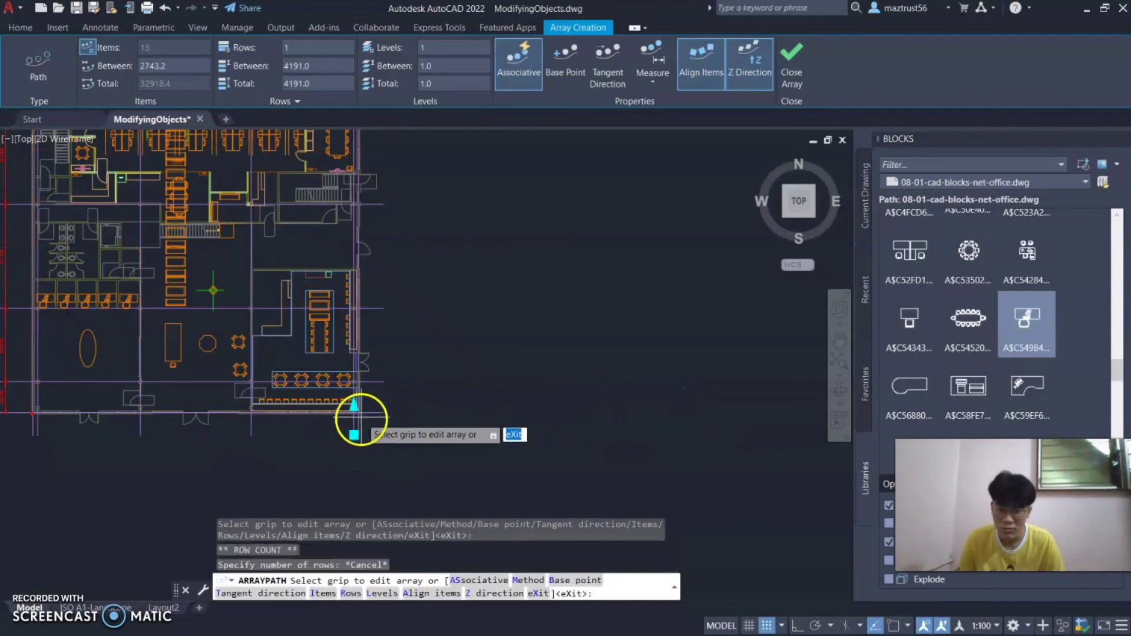
Step: Set the path array's item spacing to 21118.6 by eye and extend it eastward to 9 rows
{"action": "left_click", "coordinate": [353, 407]}
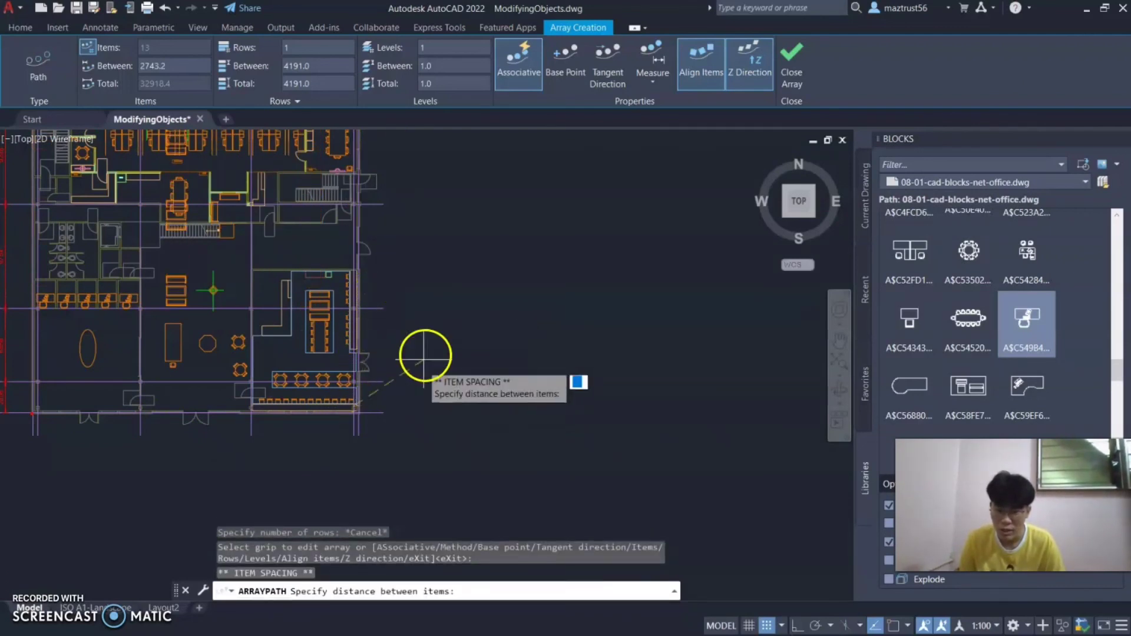
{"action": "left_click", "coordinate": [393, 209]}
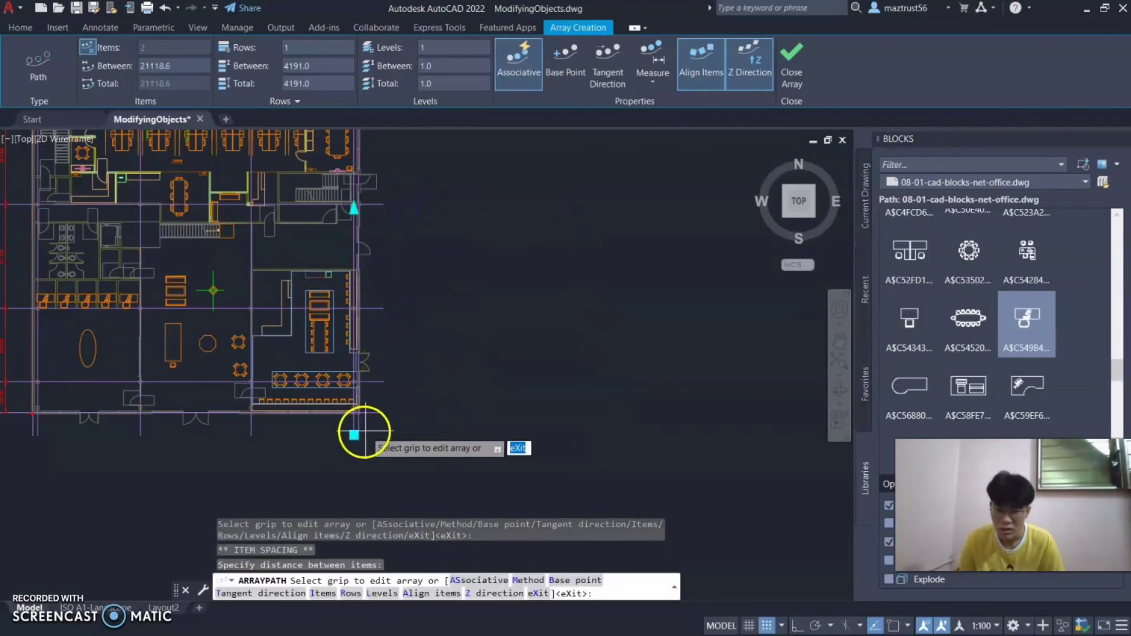
{"action": "left_click", "coordinate": [354, 434]}
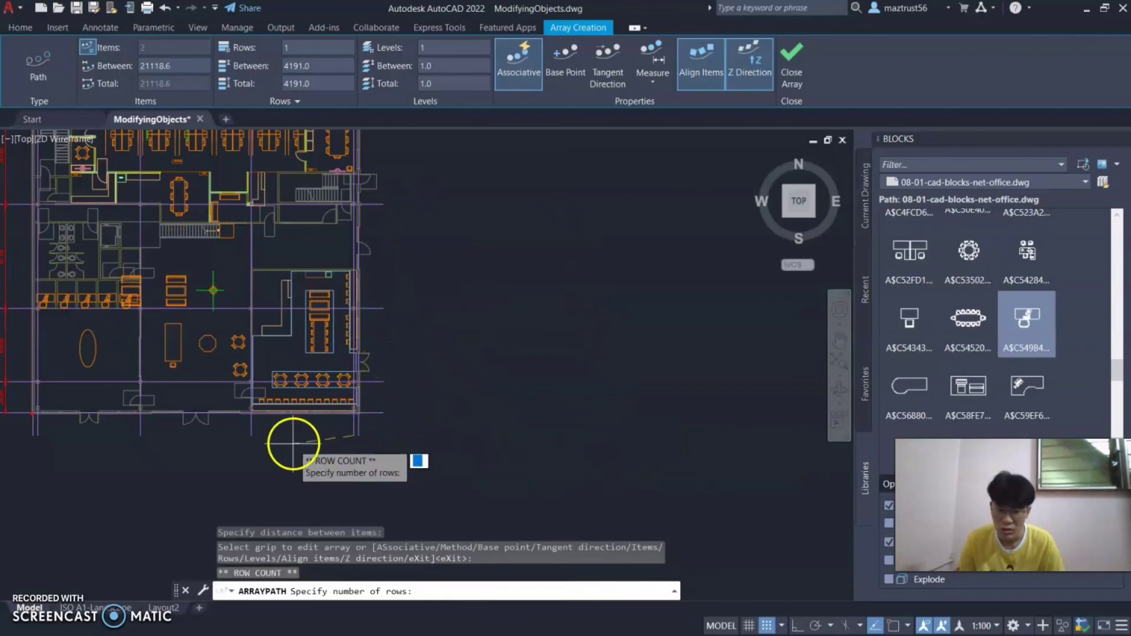
{"action": "left_click", "coordinate": [729, 439]}
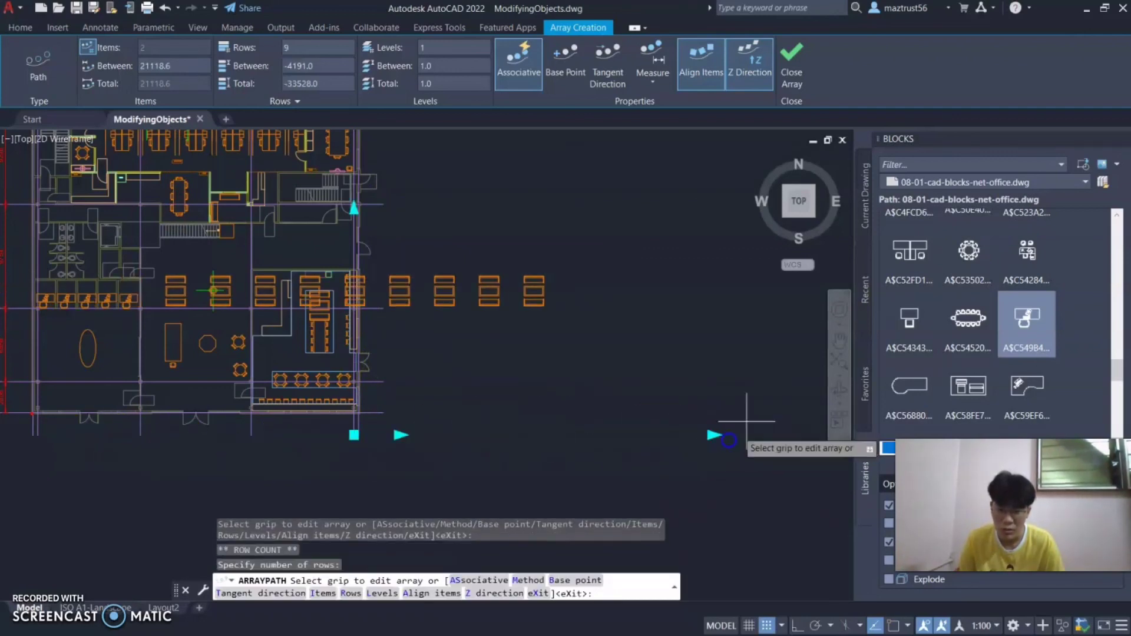
Step: Check the arrayed sofa and table groups against the whole floor plan and finish the path array
{"action": "left_click", "coordinate": [840, 331]}
{"action": "scroll", "coordinate": [619, 401], "scroll_direction": "down", "scroll_amount": 5}
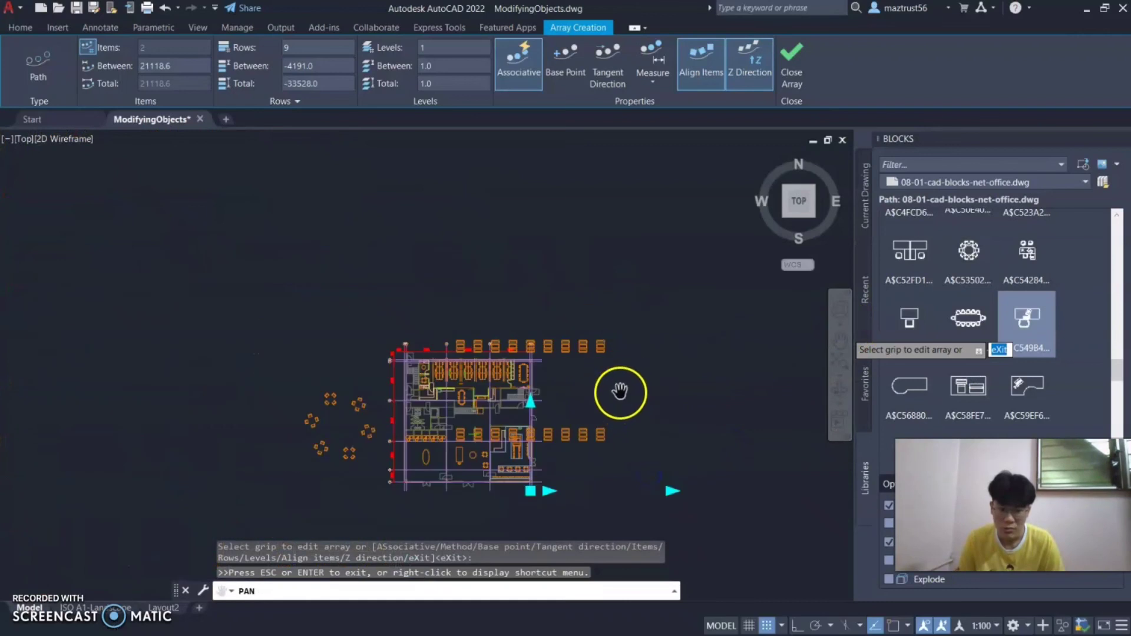
{"action": "scroll", "coordinate": [613, 382], "scroll_direction": "up", "scroll_amount": 5}
{"action": "scroll", "coordinate": [558, 330], "scroll_direction": "down", "scroll_amount": 4}
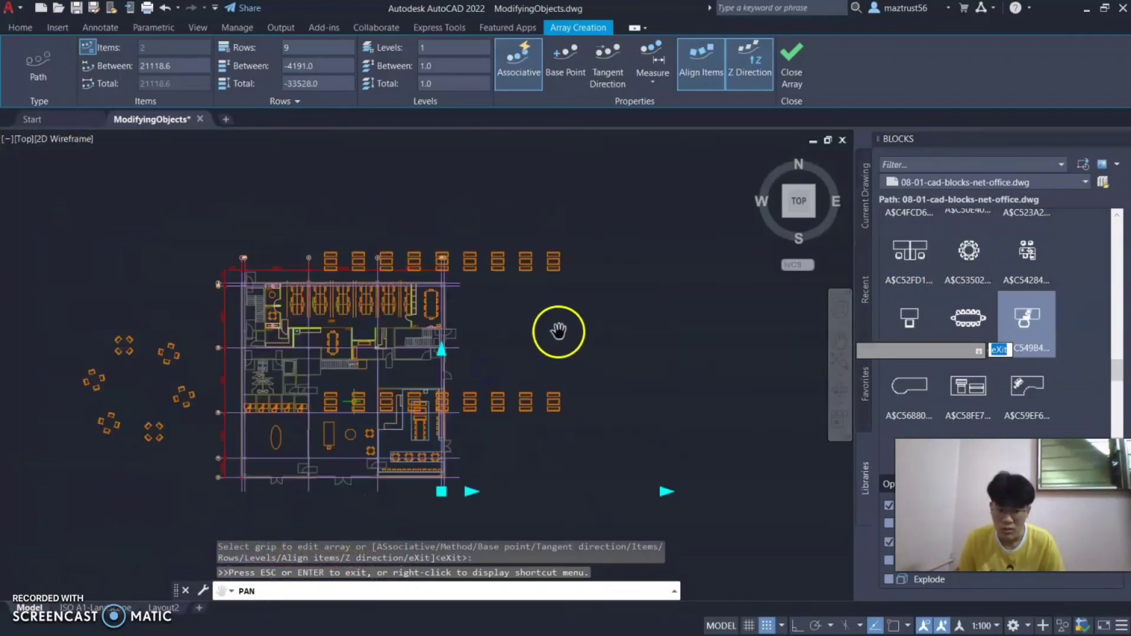
{"action": "scroll", "coordinate": [548, 339], "scroll_direction": "up", "scroll_amount": 2}
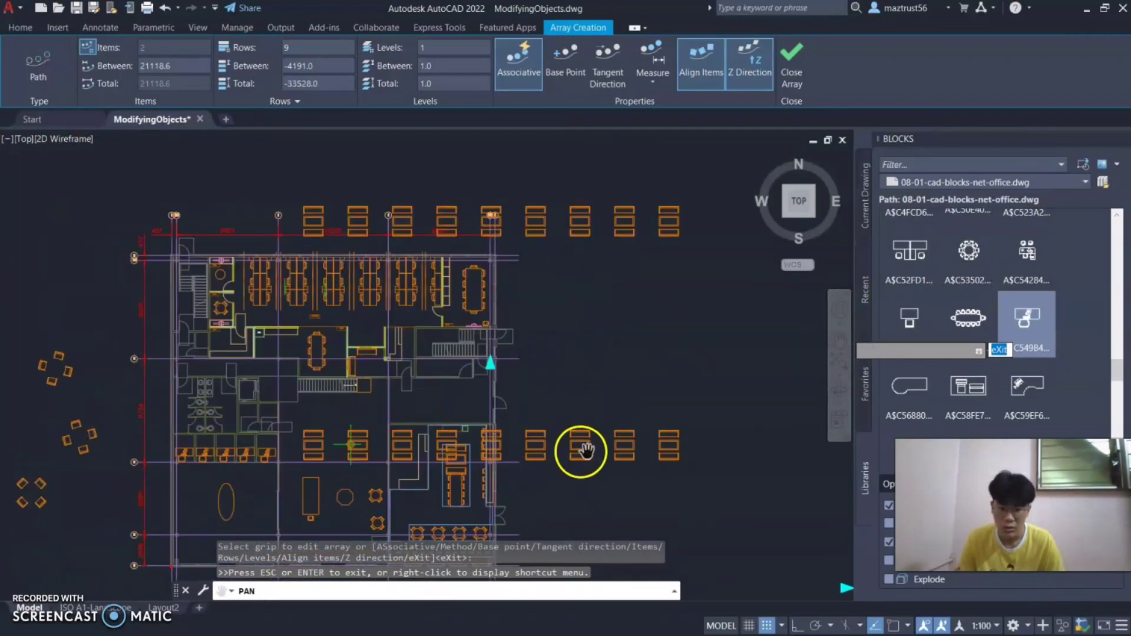
{"action": "key", "text": "Escape"}
{"action": "key", "text": "Escape"}
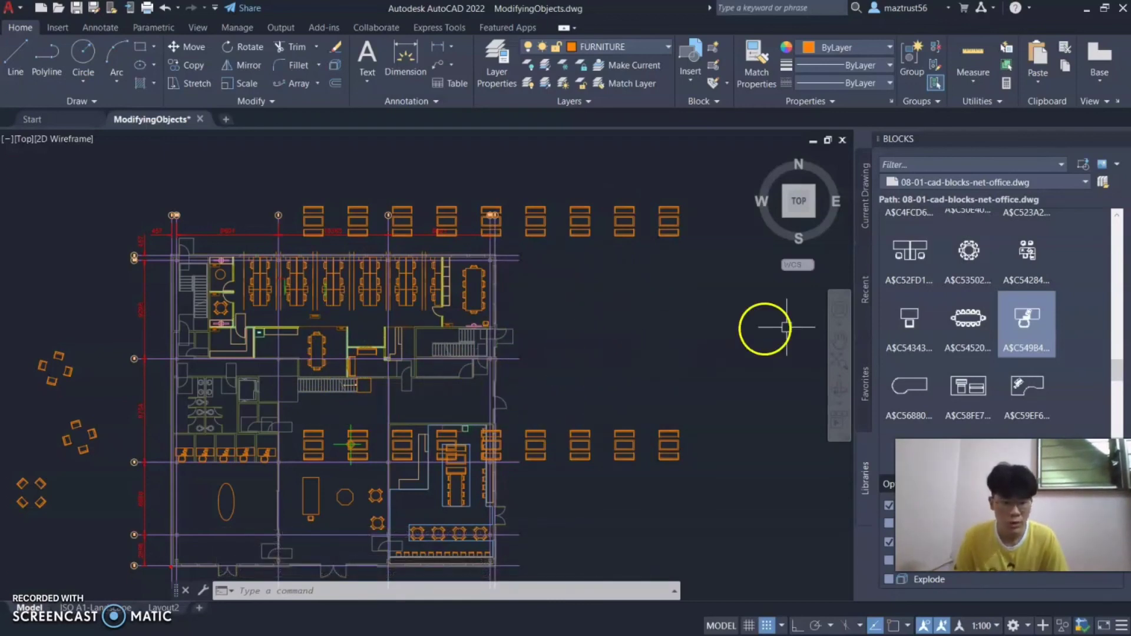
{"action": "left_click", "coordinate": [836, 348]}
{"action": "left_click_drag", "start_coordinate": [510, 384], "coordinate": [700, 382]}
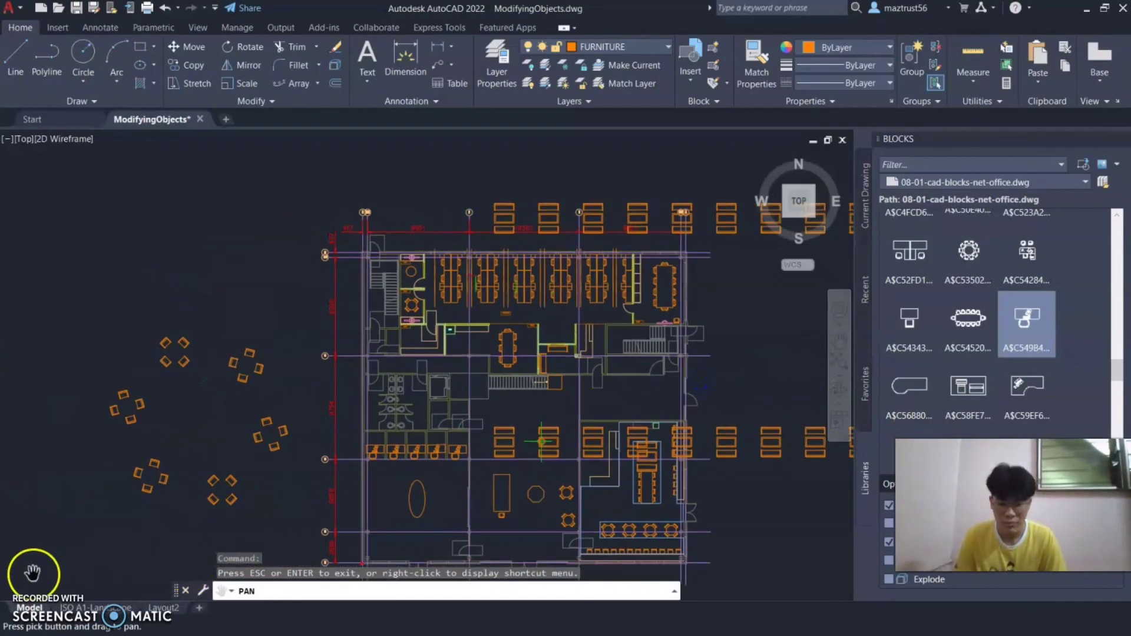